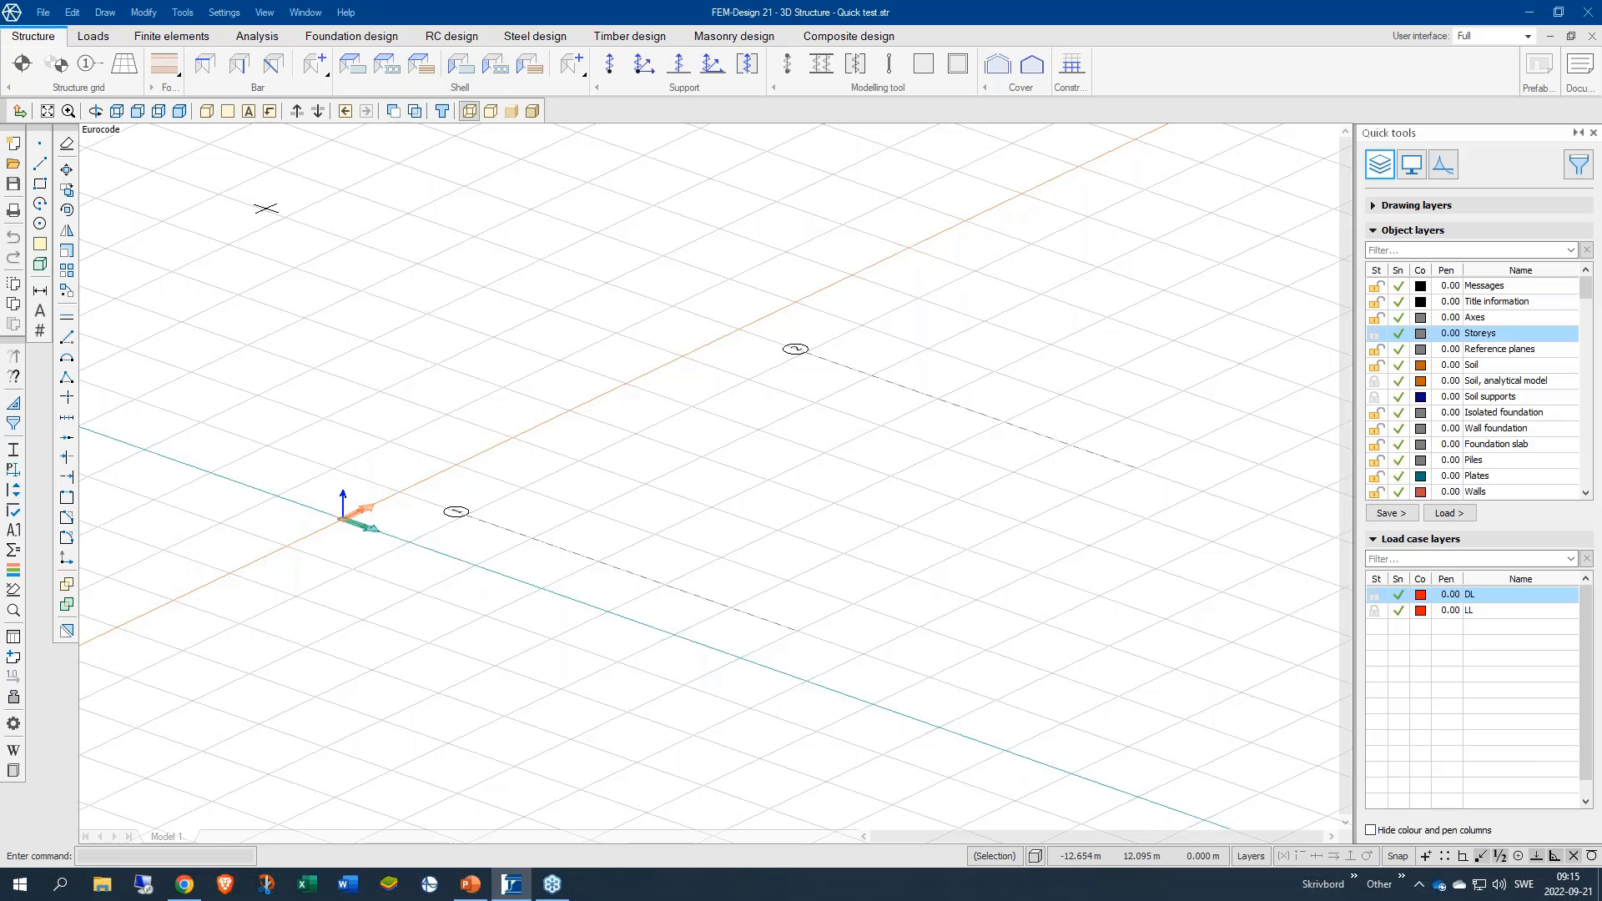
# Step: Examine the storey definitions, including the building size and each storey's height and level
pyautogui.click(21, 64)
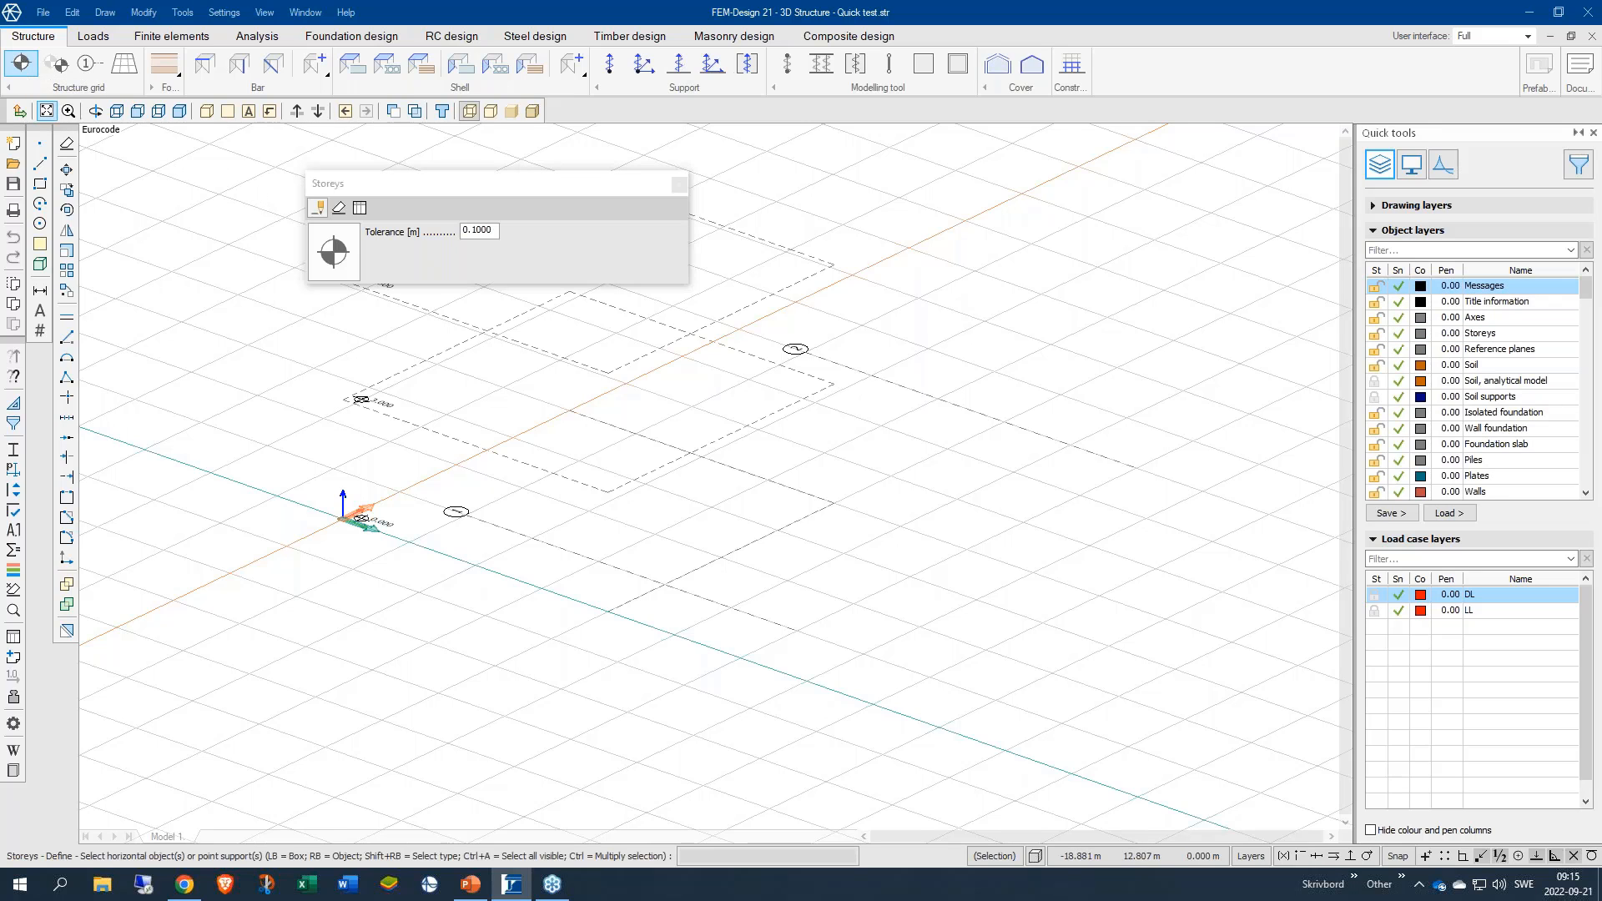
pyautogui.click(360, 208)
pyautogui.moveTo(795, 213); pyautogui.dragTo(908, 263)
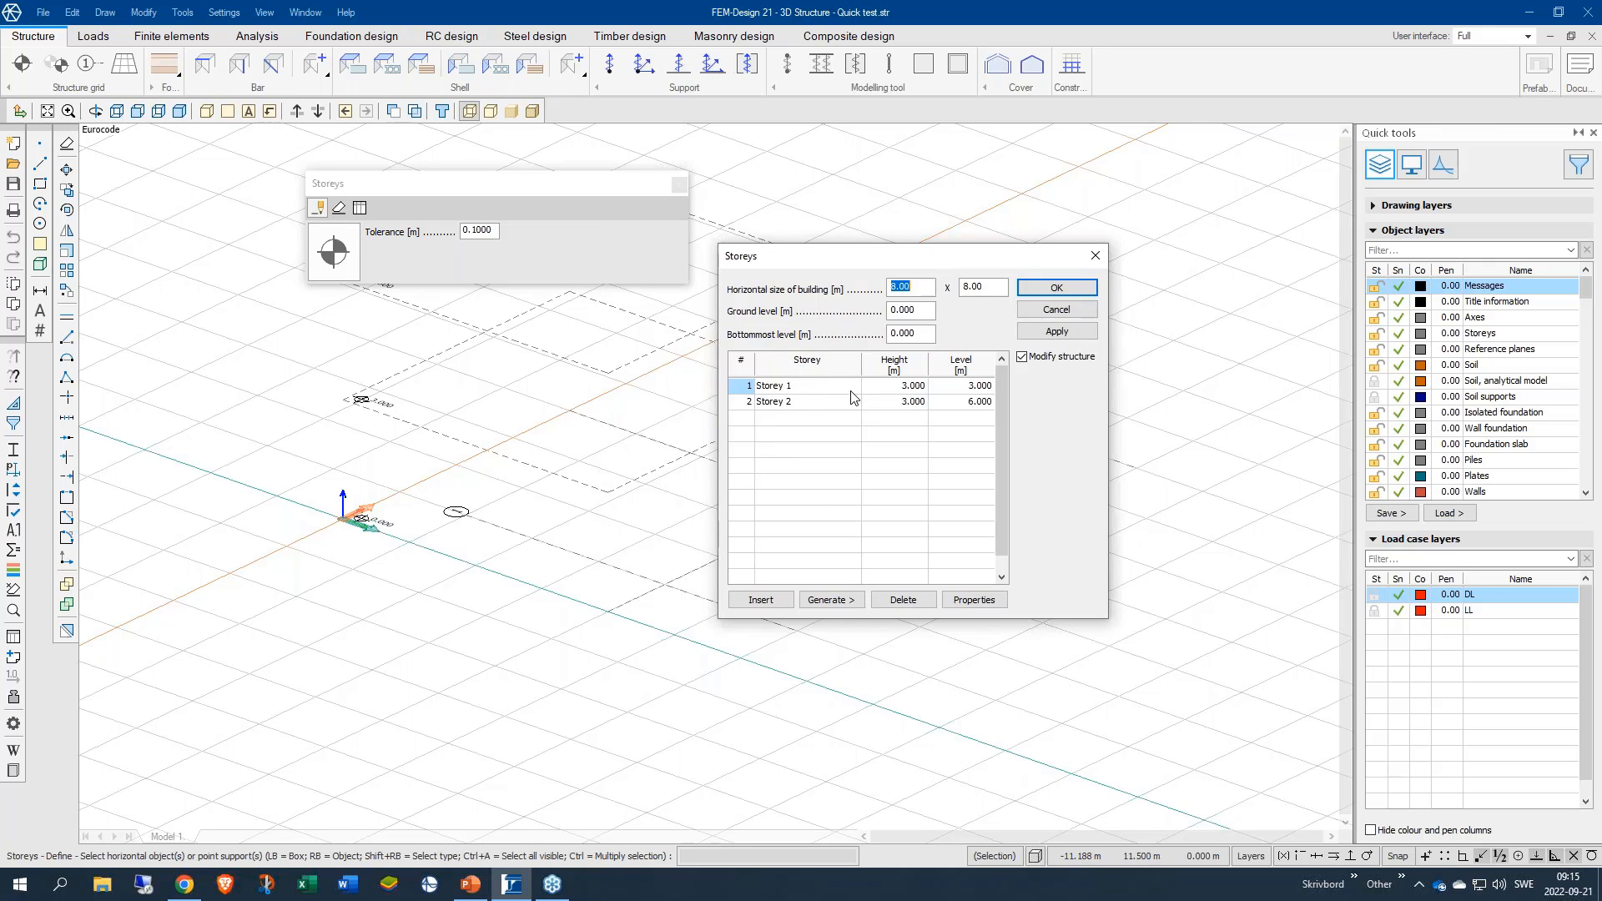
pyautogui.moveTo(871, 258); pyautogui.dragTo(1069, 265)
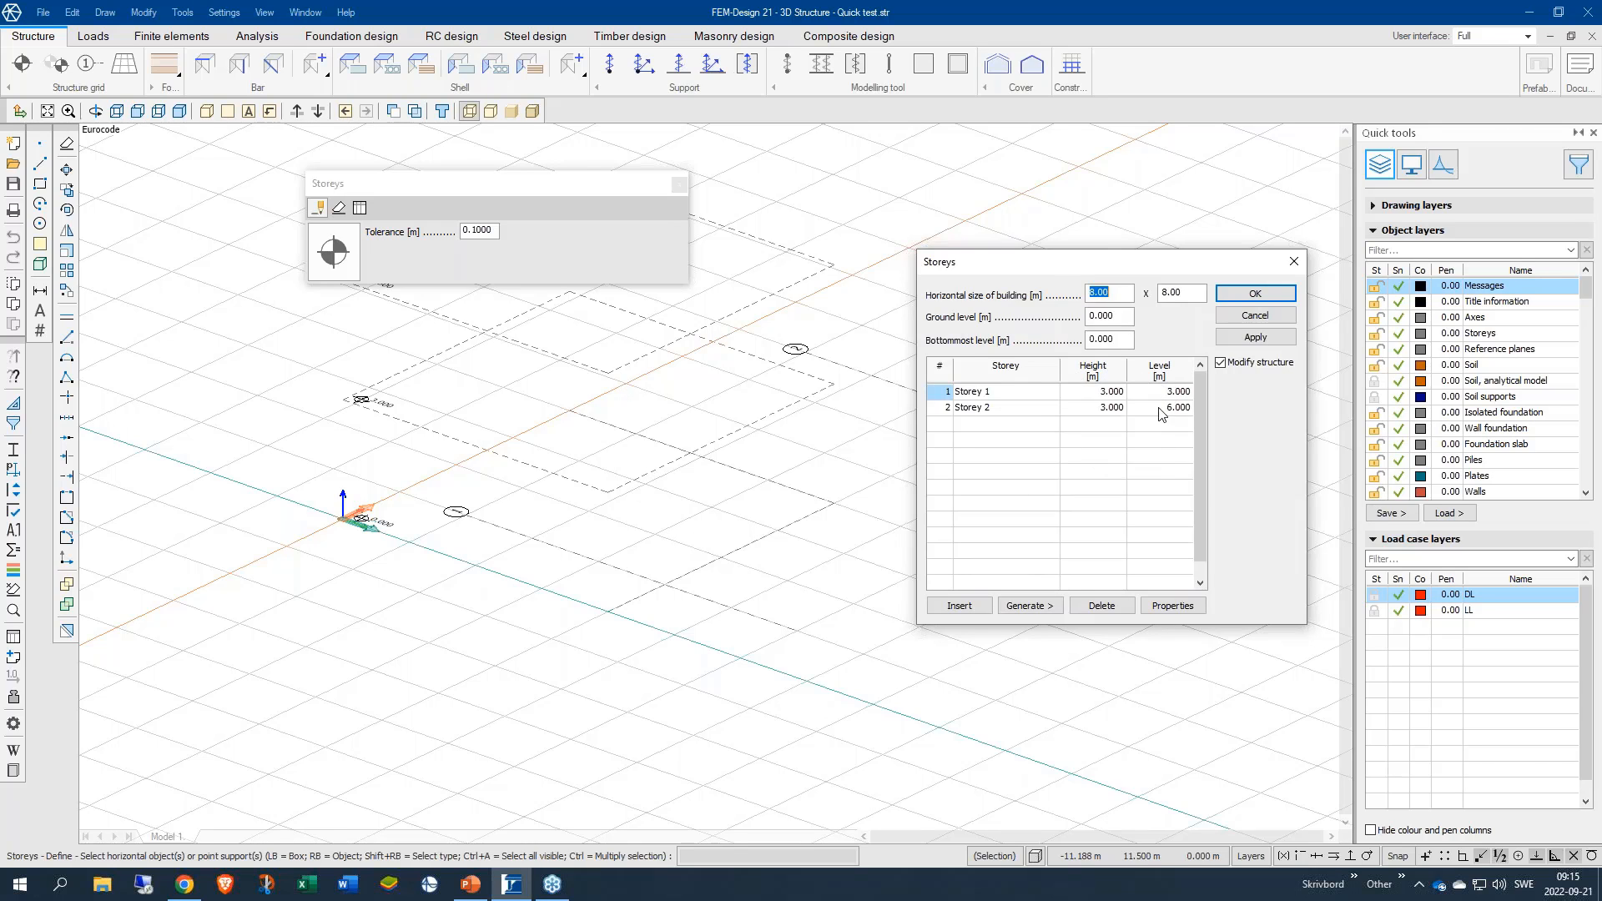
pyautogui.click(1256, 293)
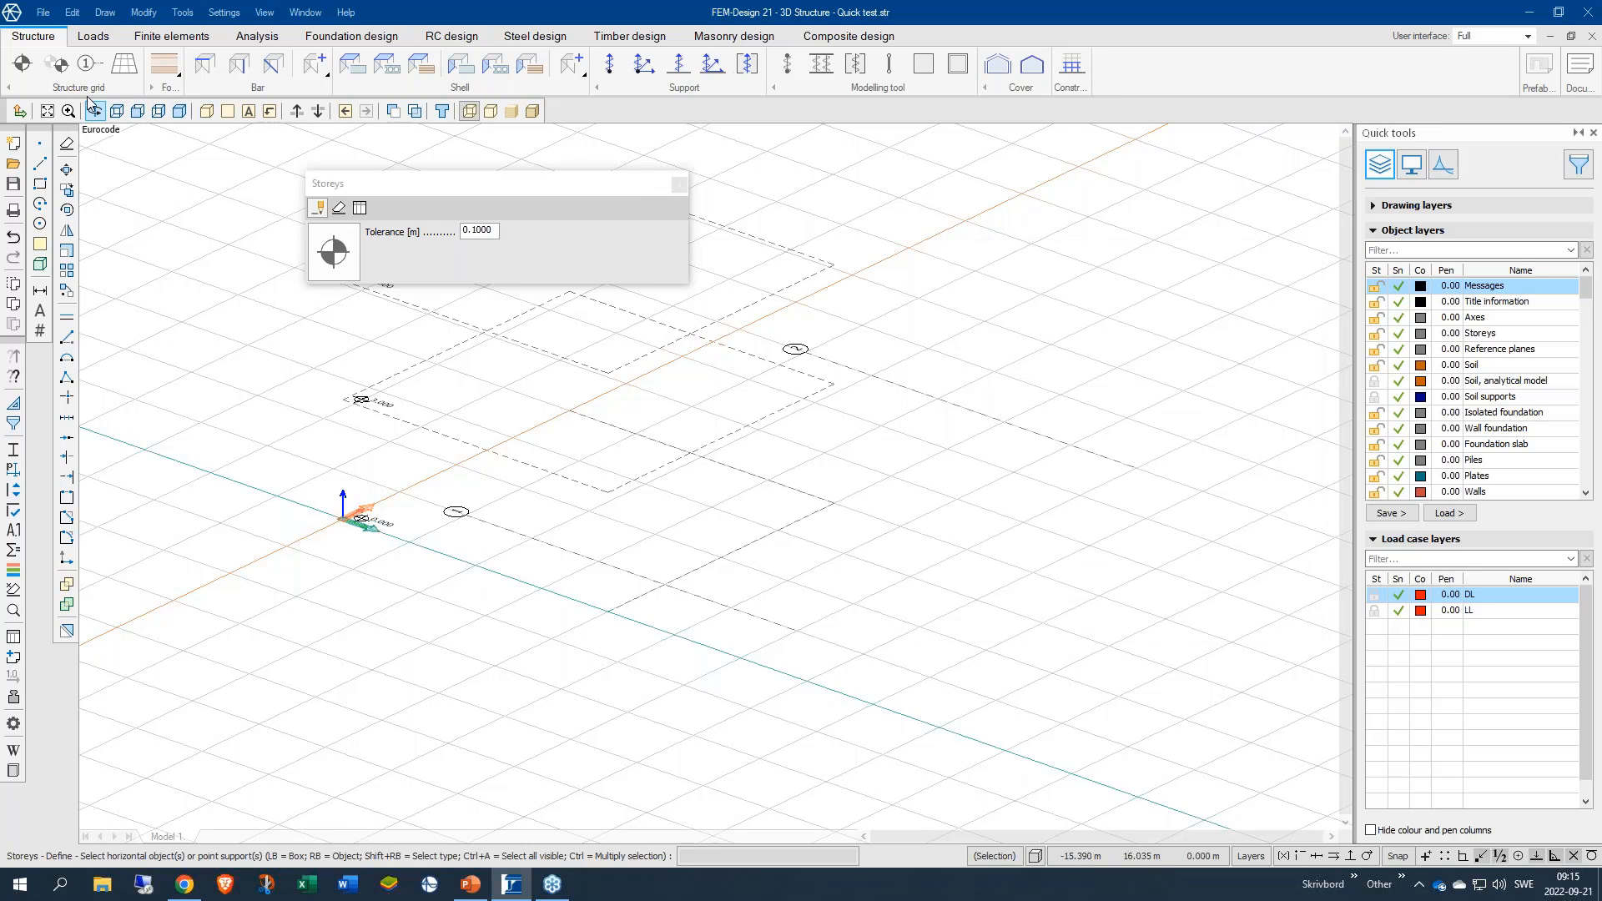
# Step: Hide the Storeys object layer in the model view
pyautogui.click(117, 111)
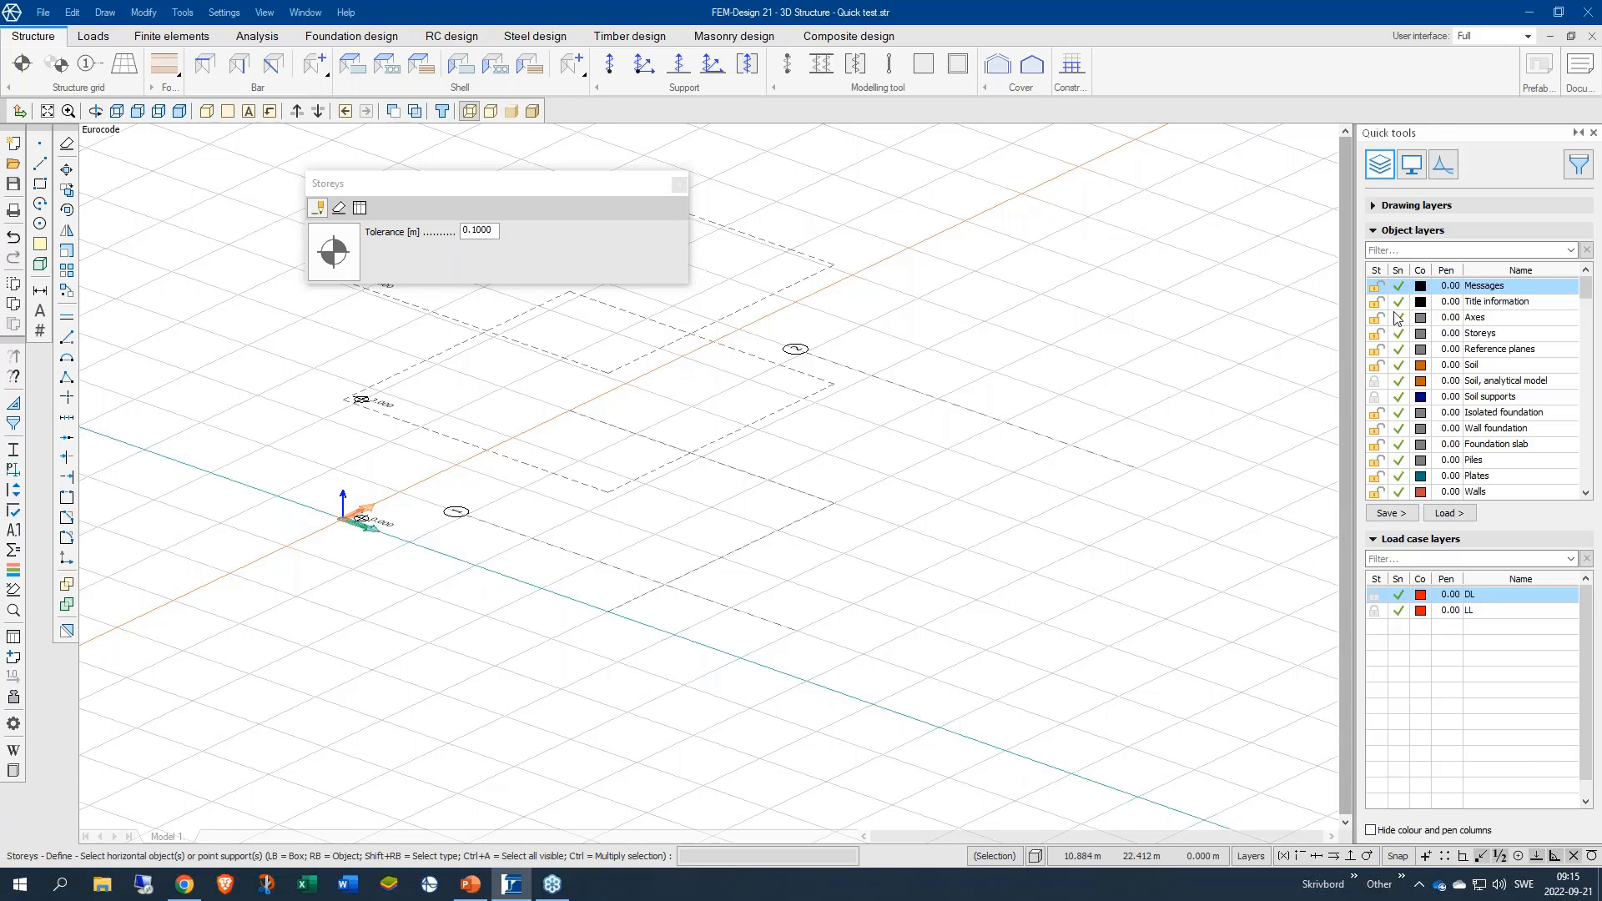
pyautogui.click(1377, 335)
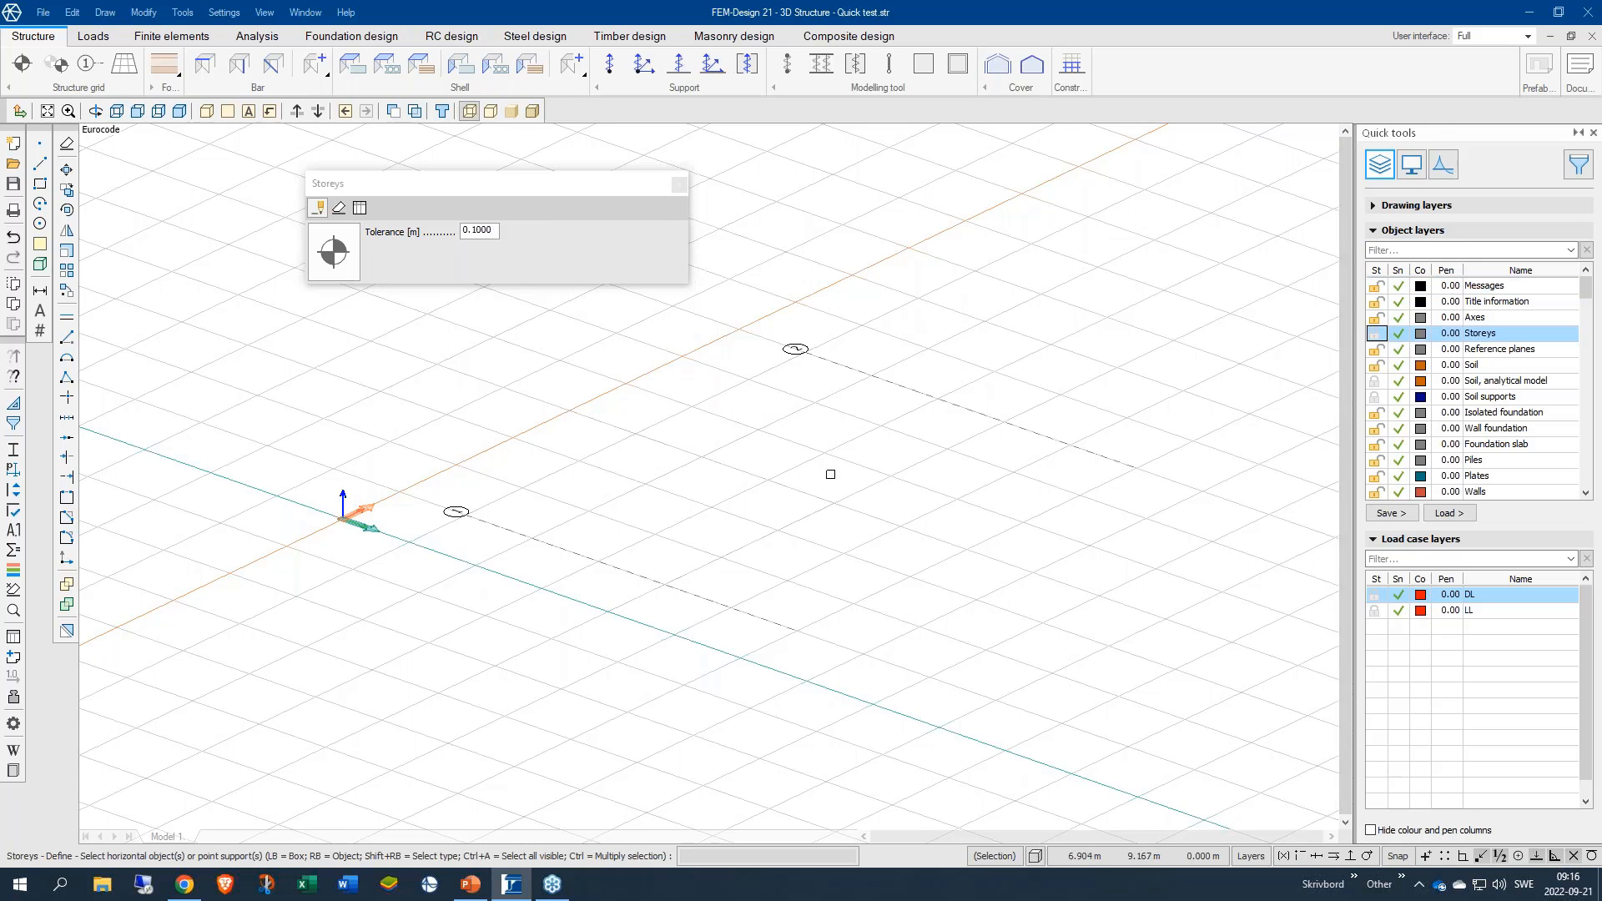
pyautogui.scroll(2, 532, 540)
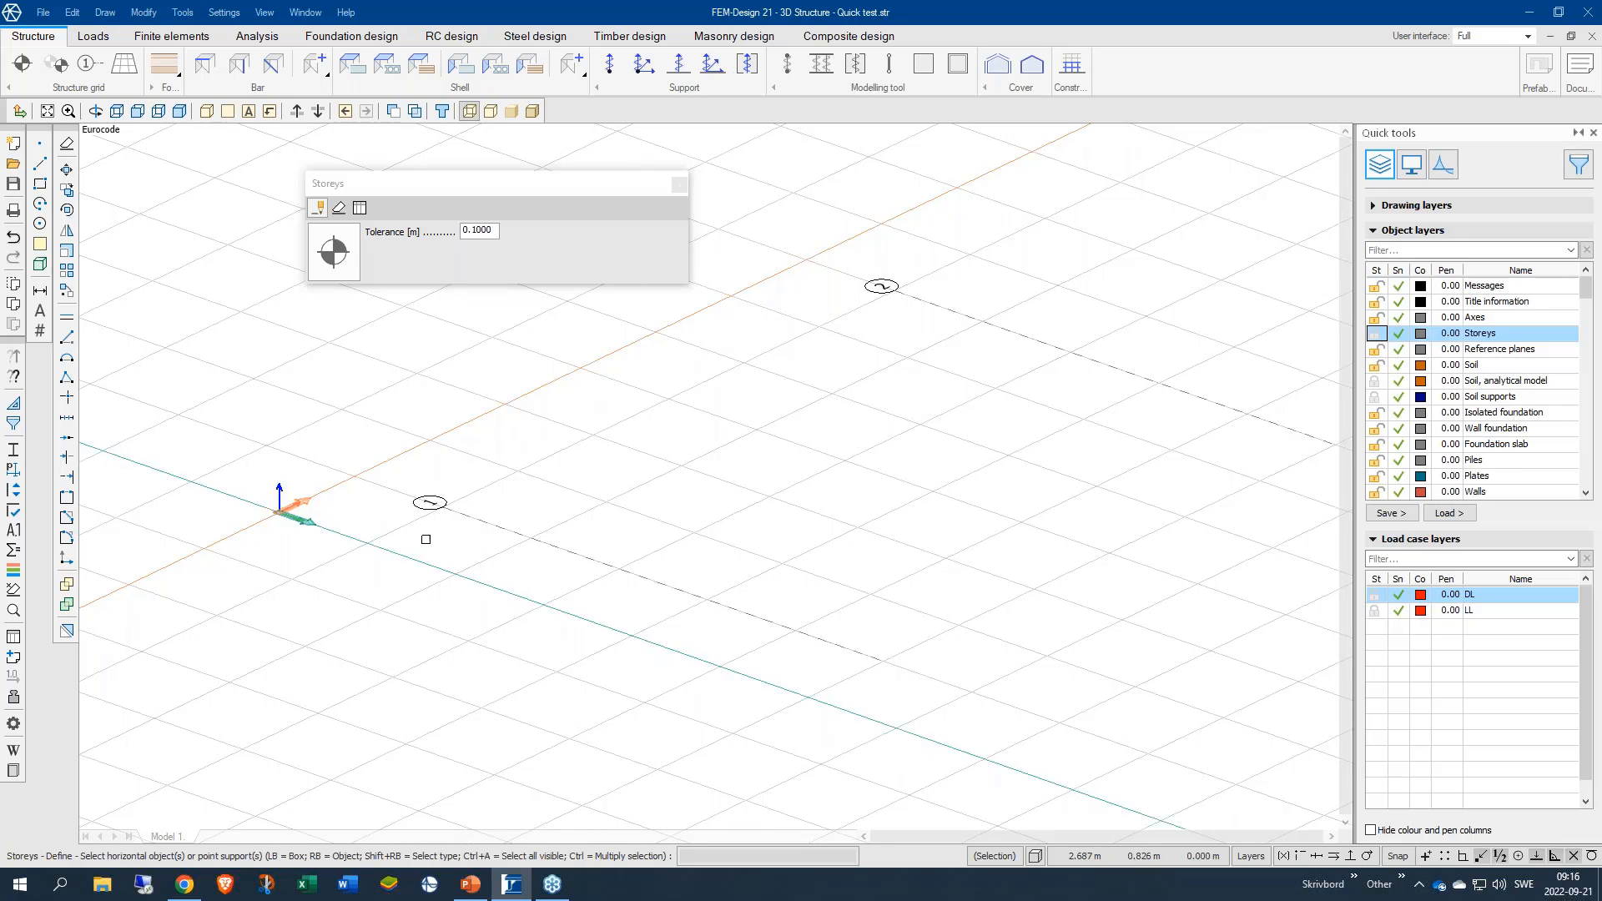
pyautogui.scroll(-1, 375, 549)
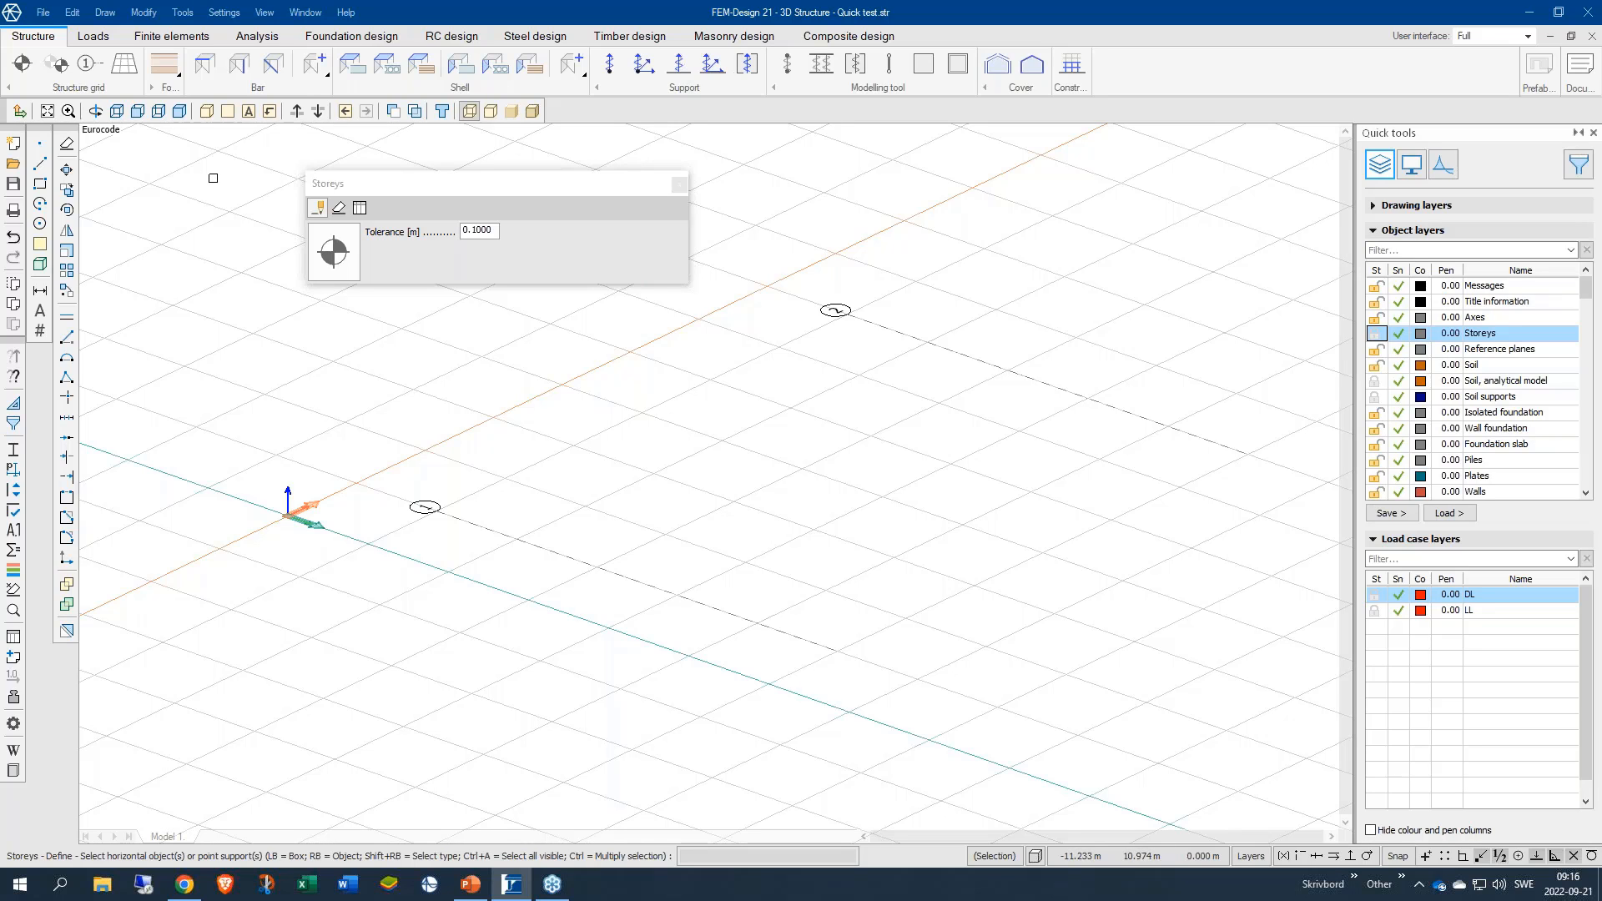
# Step: Bring the model's existing columns and beams into view by starting the Column and Beam commands, and close the Beam command
pyautogui.click(242, 65)
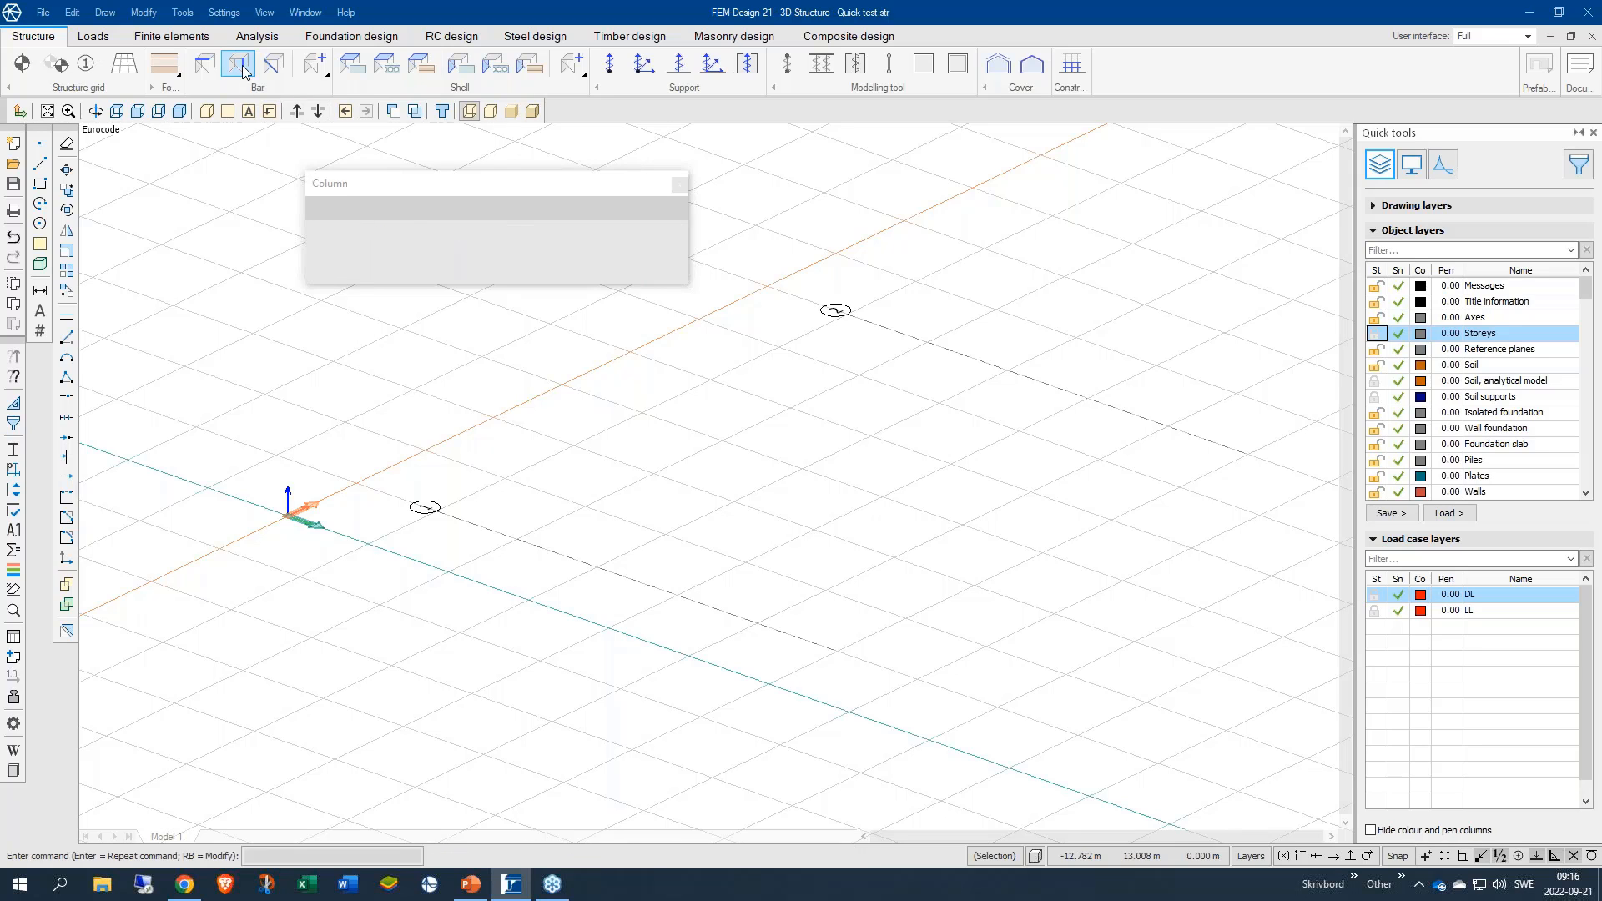
pyautogui.moveTo(757, 395); pyautogui.dragTo(751, 554, button='middle')
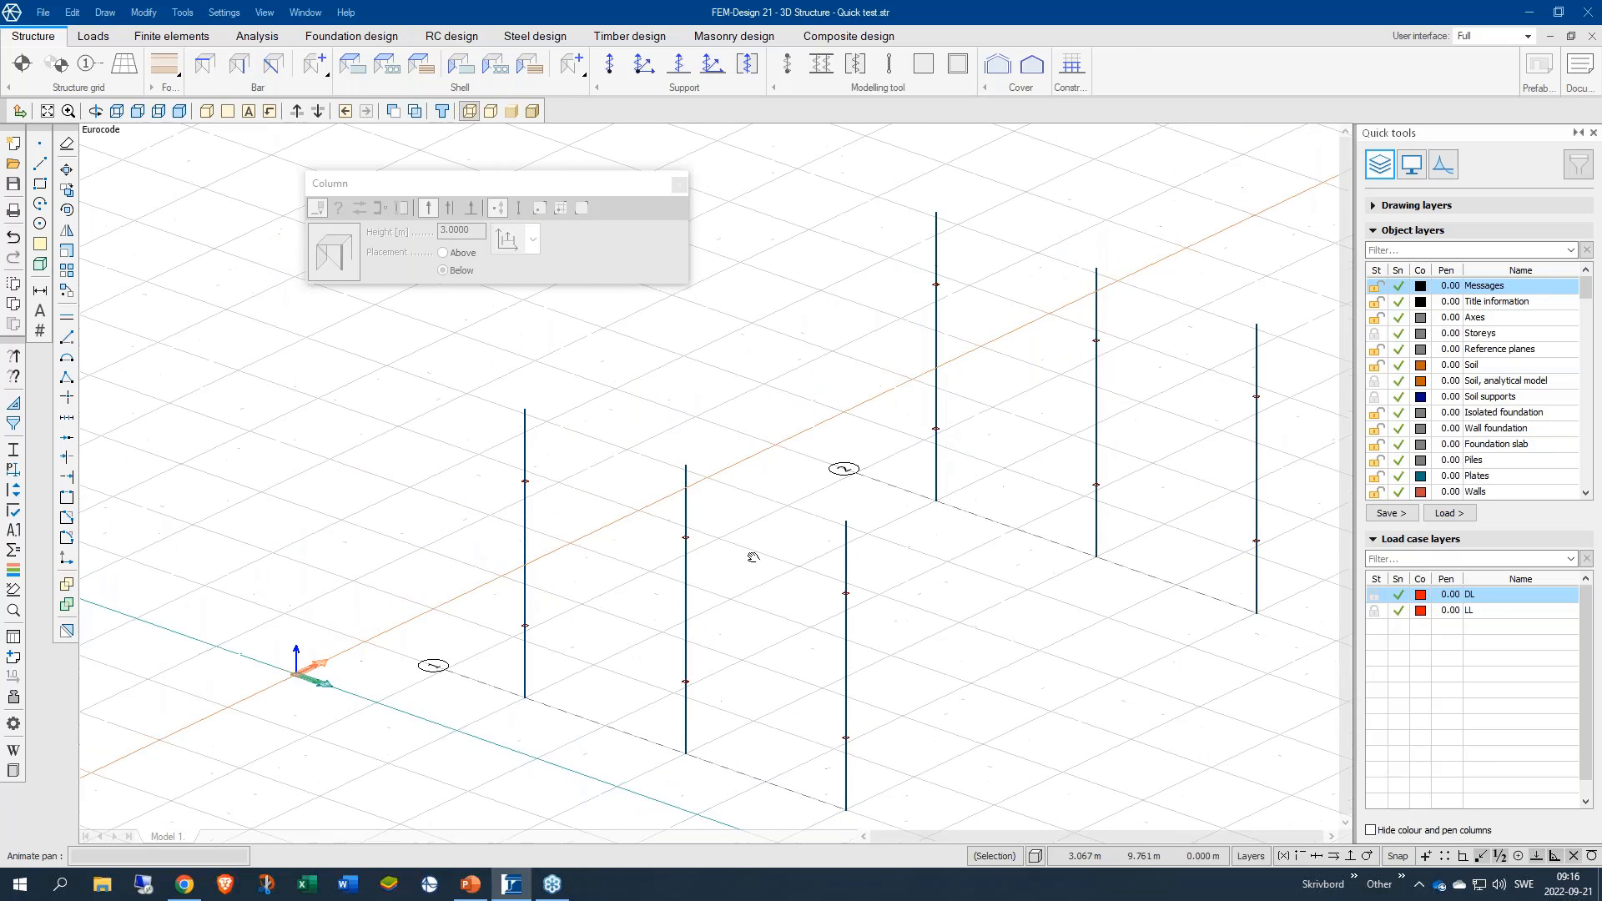
pyautogui.click(202, 65)
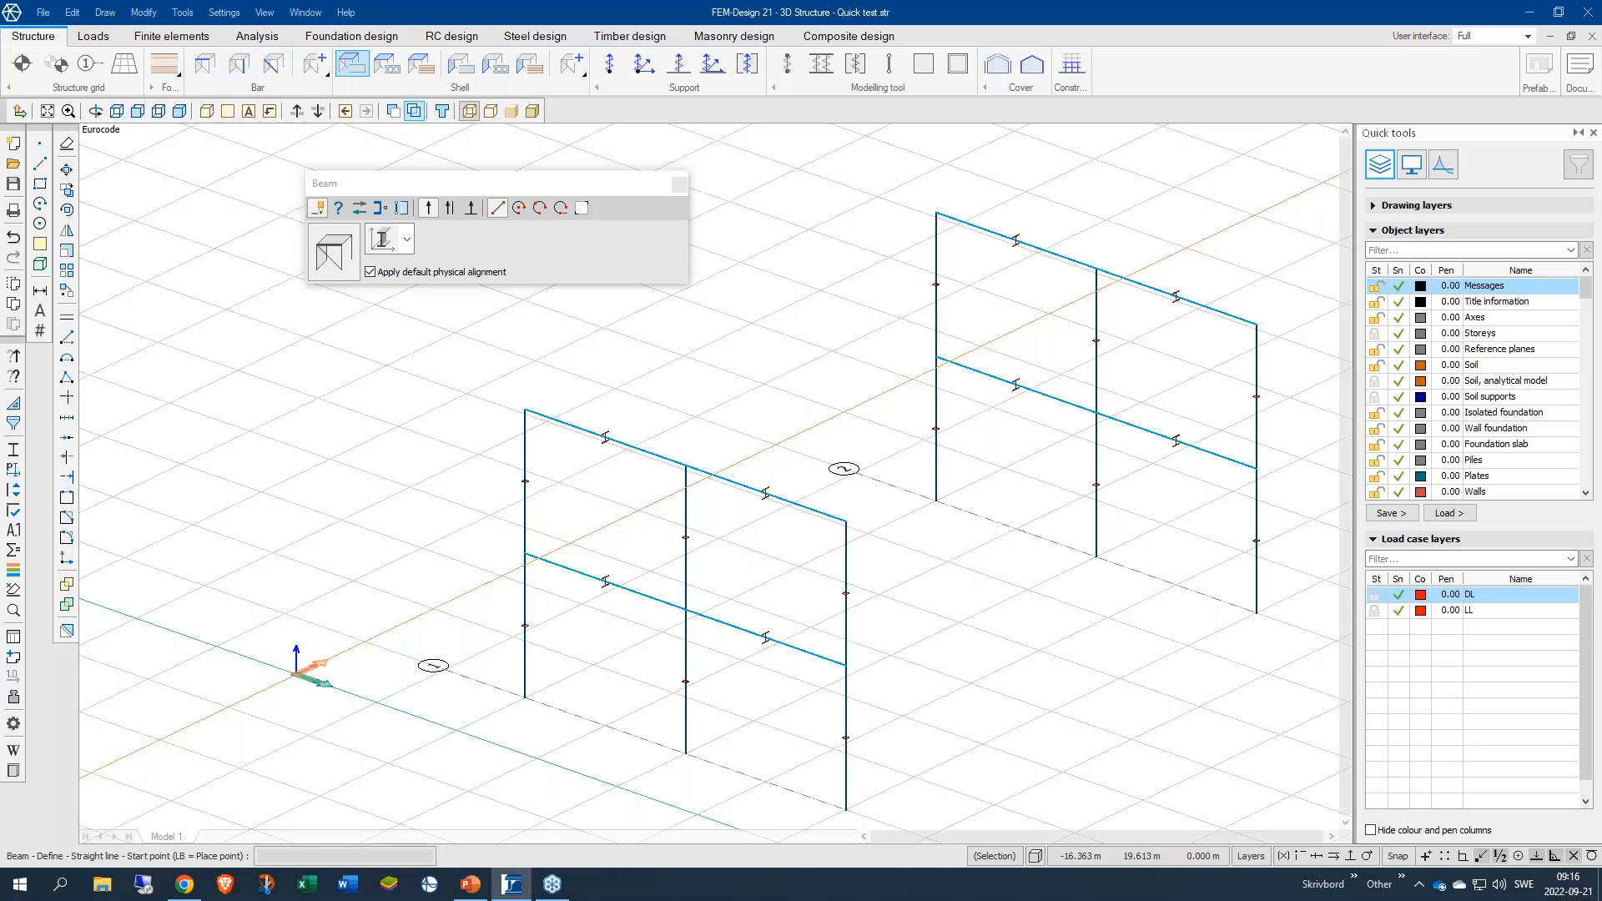
pyautogui.click(679, 183)
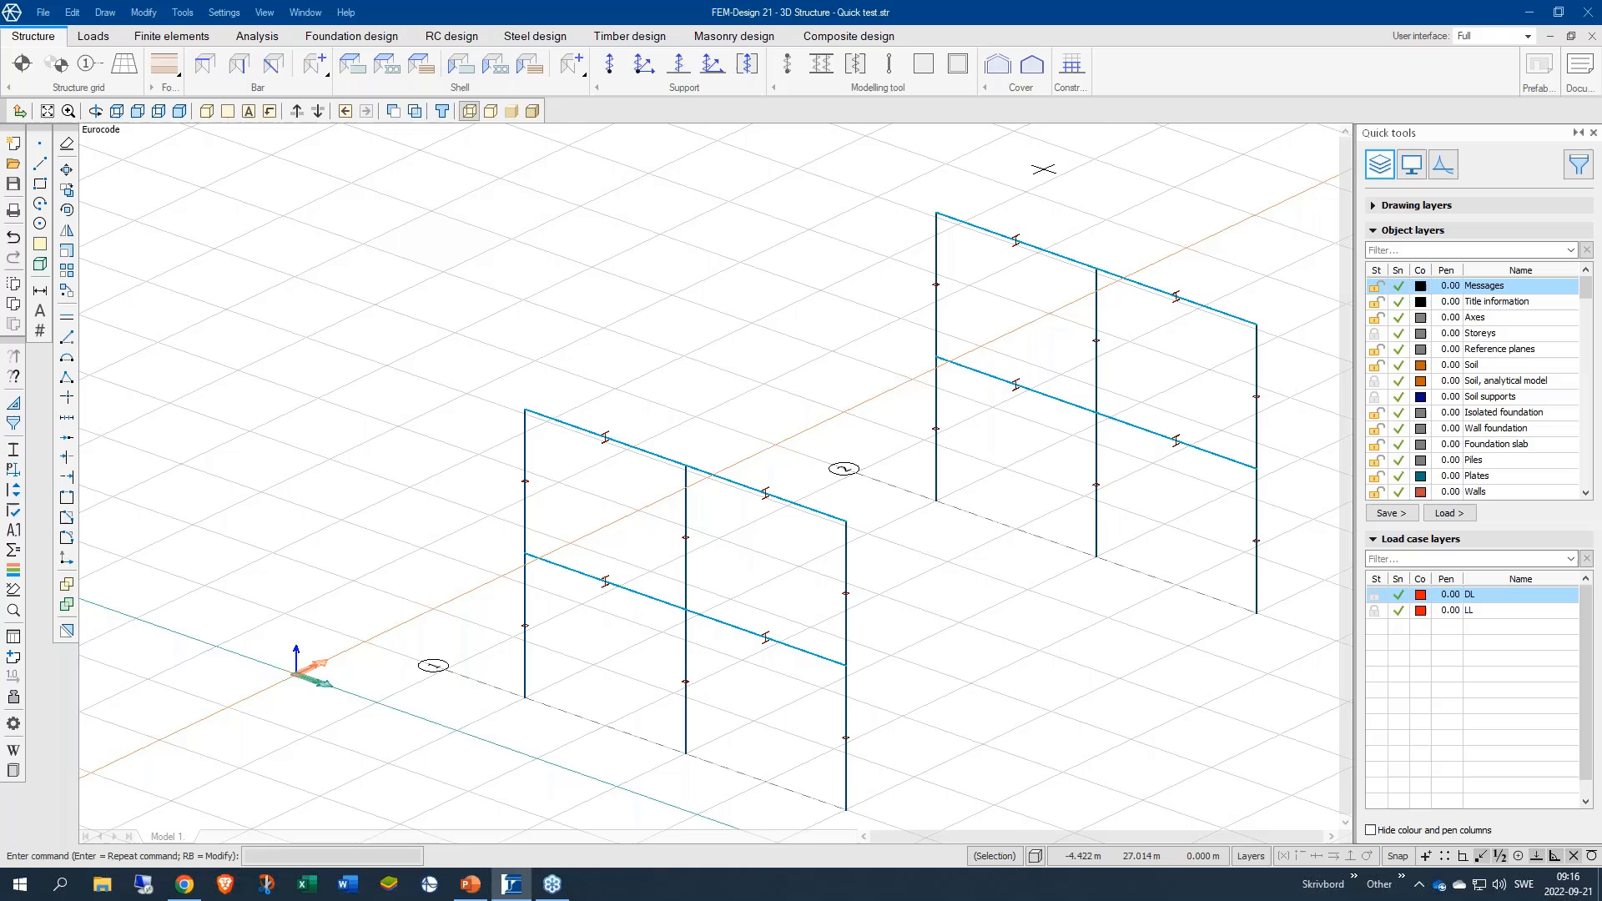
# Step: Generate construction stages by storeys and mark the Storey 1 stage with an X under I
pyautogui.click(1073, 66)
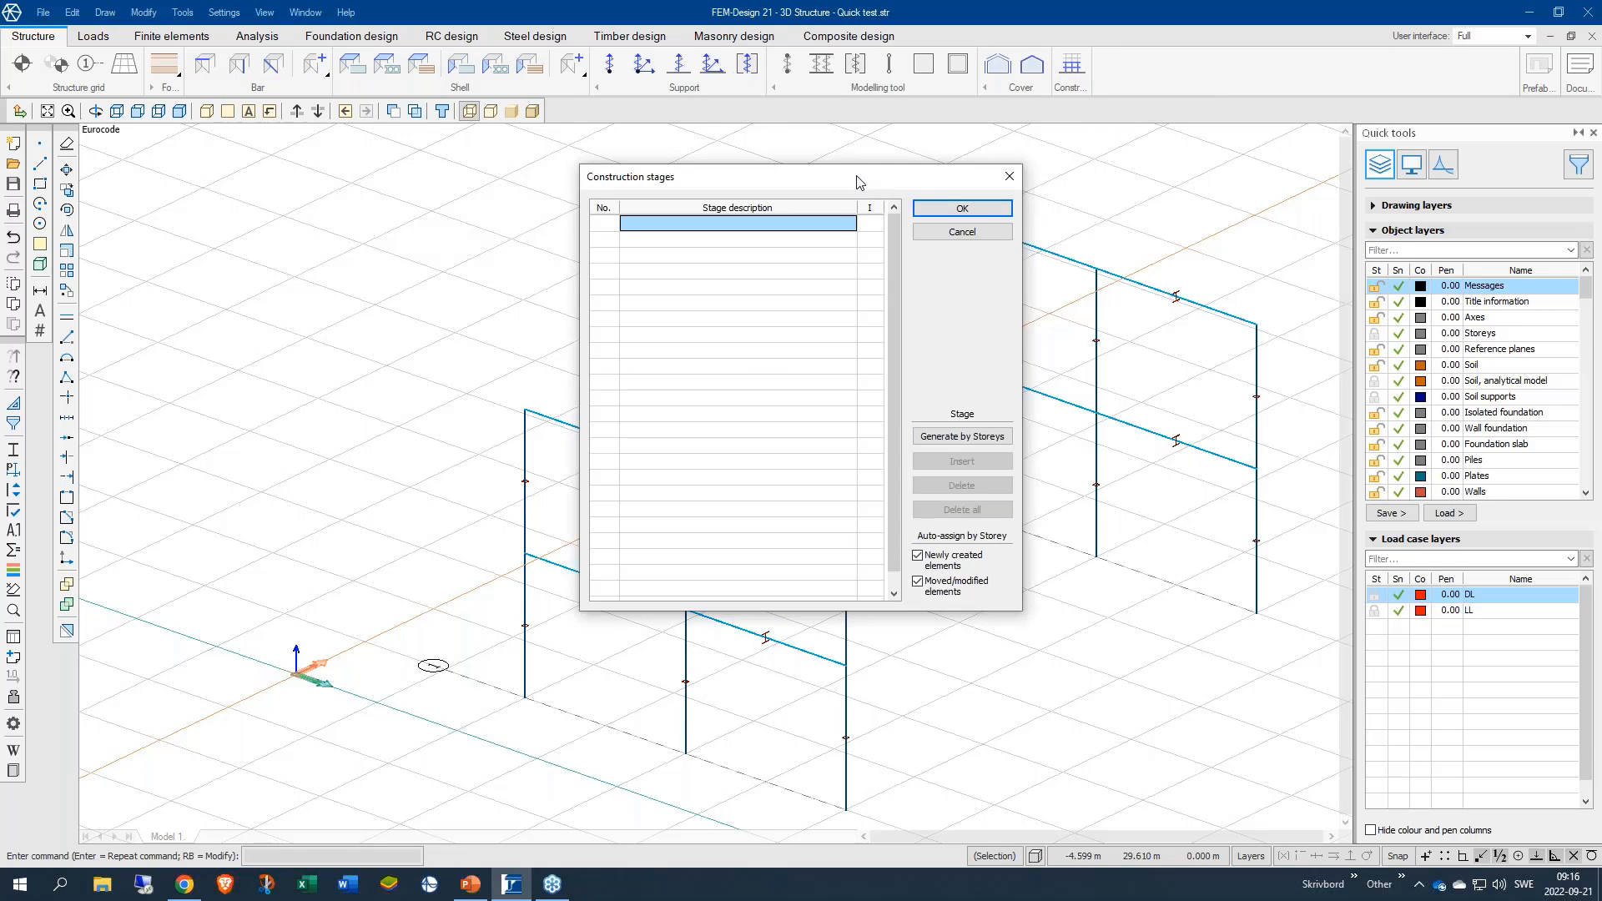
pyautogui.moveTo(860, 182); pyautogui.dragTo(406, 174)
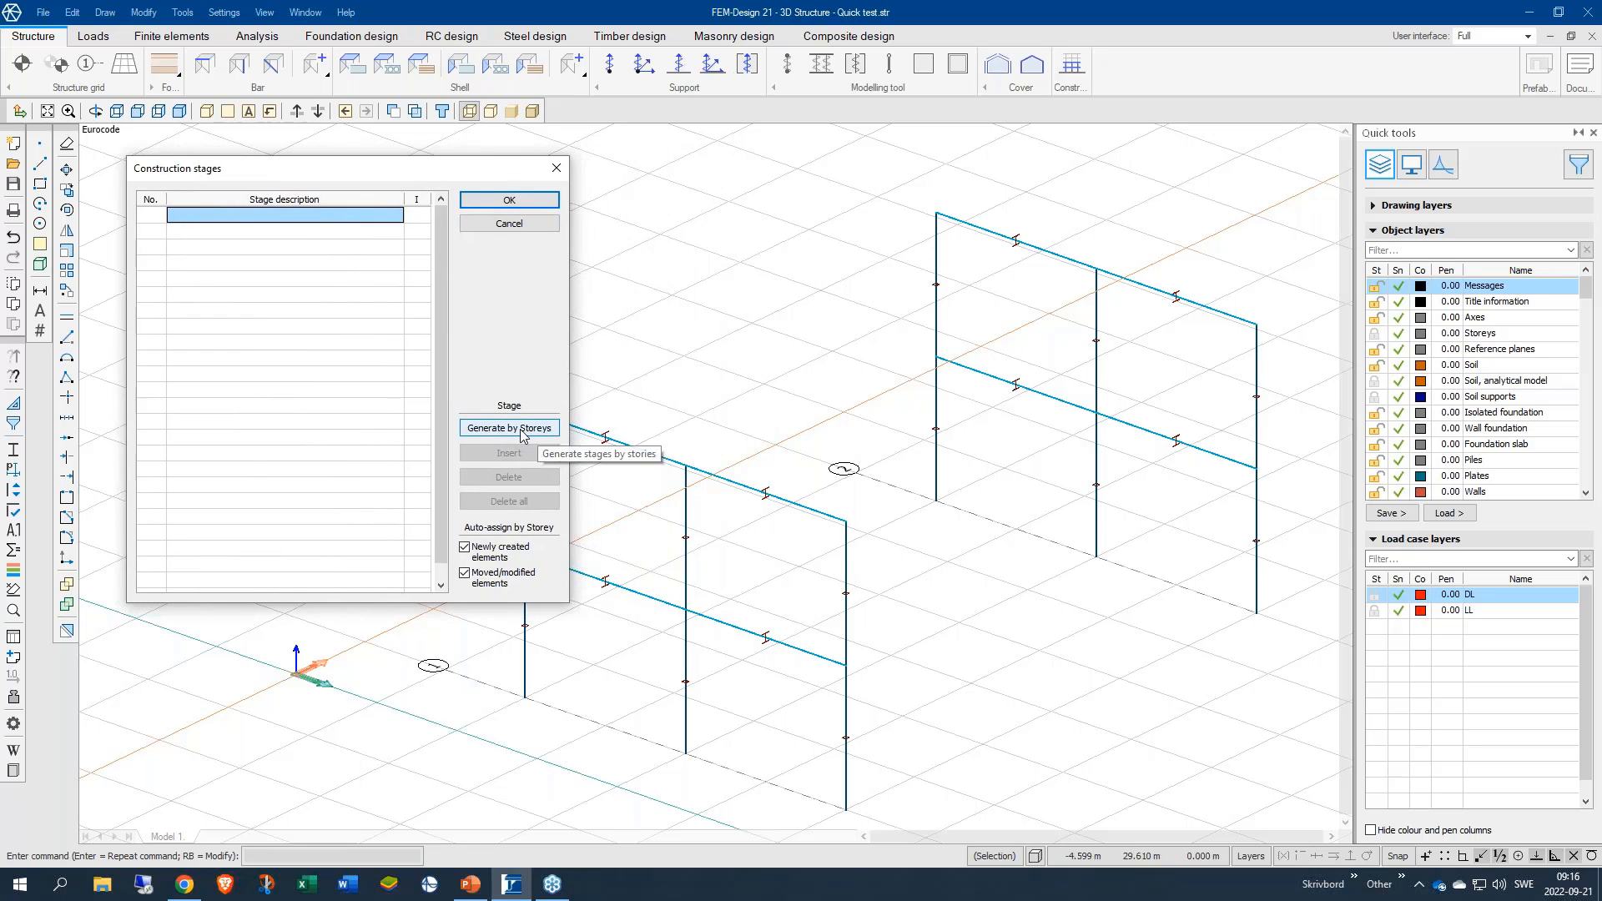
pyautogui.click(521, 435)
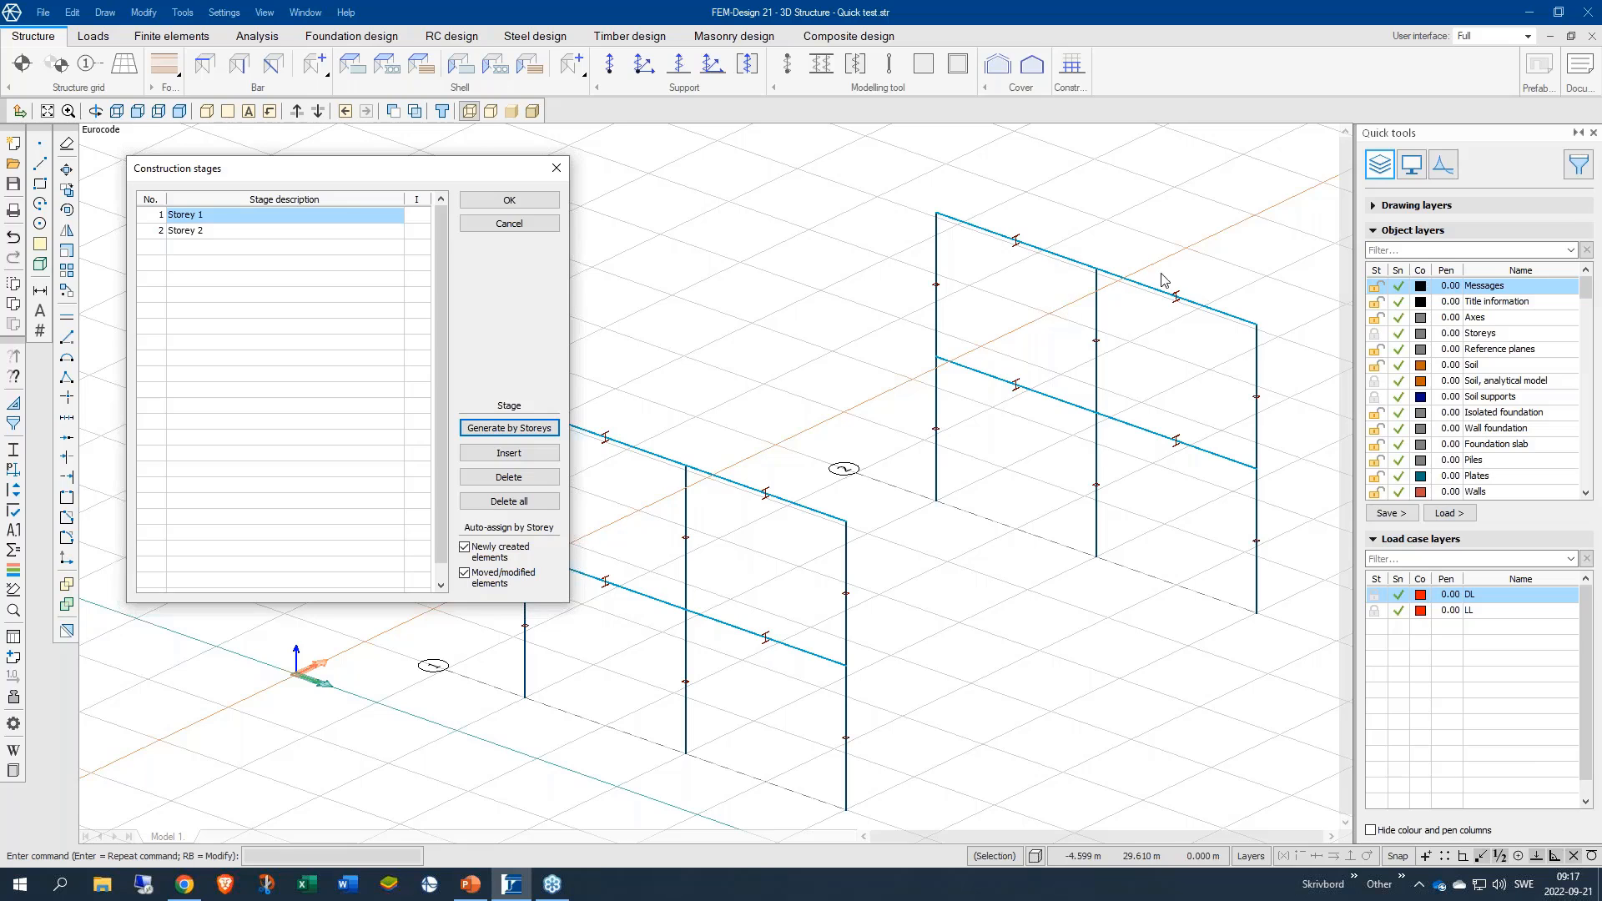
pyautogui.click(417, 216)
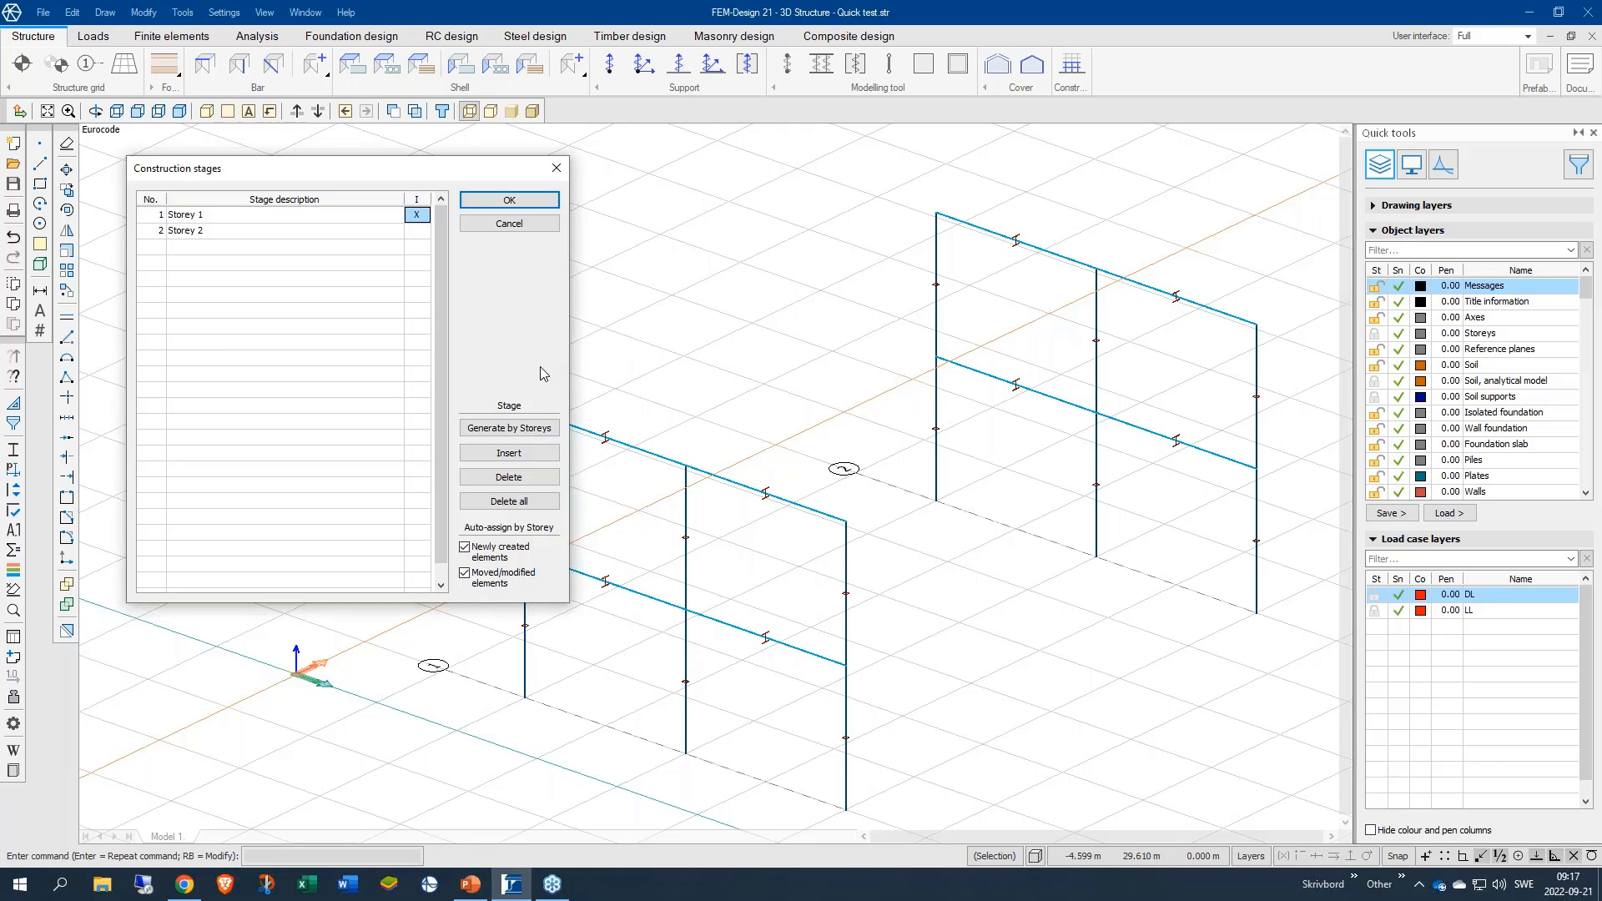
# Step: Add three more construction stages named Column 1, Column 2 and Frame 2, and accept the stage list
pyautogui.click(241, 247)
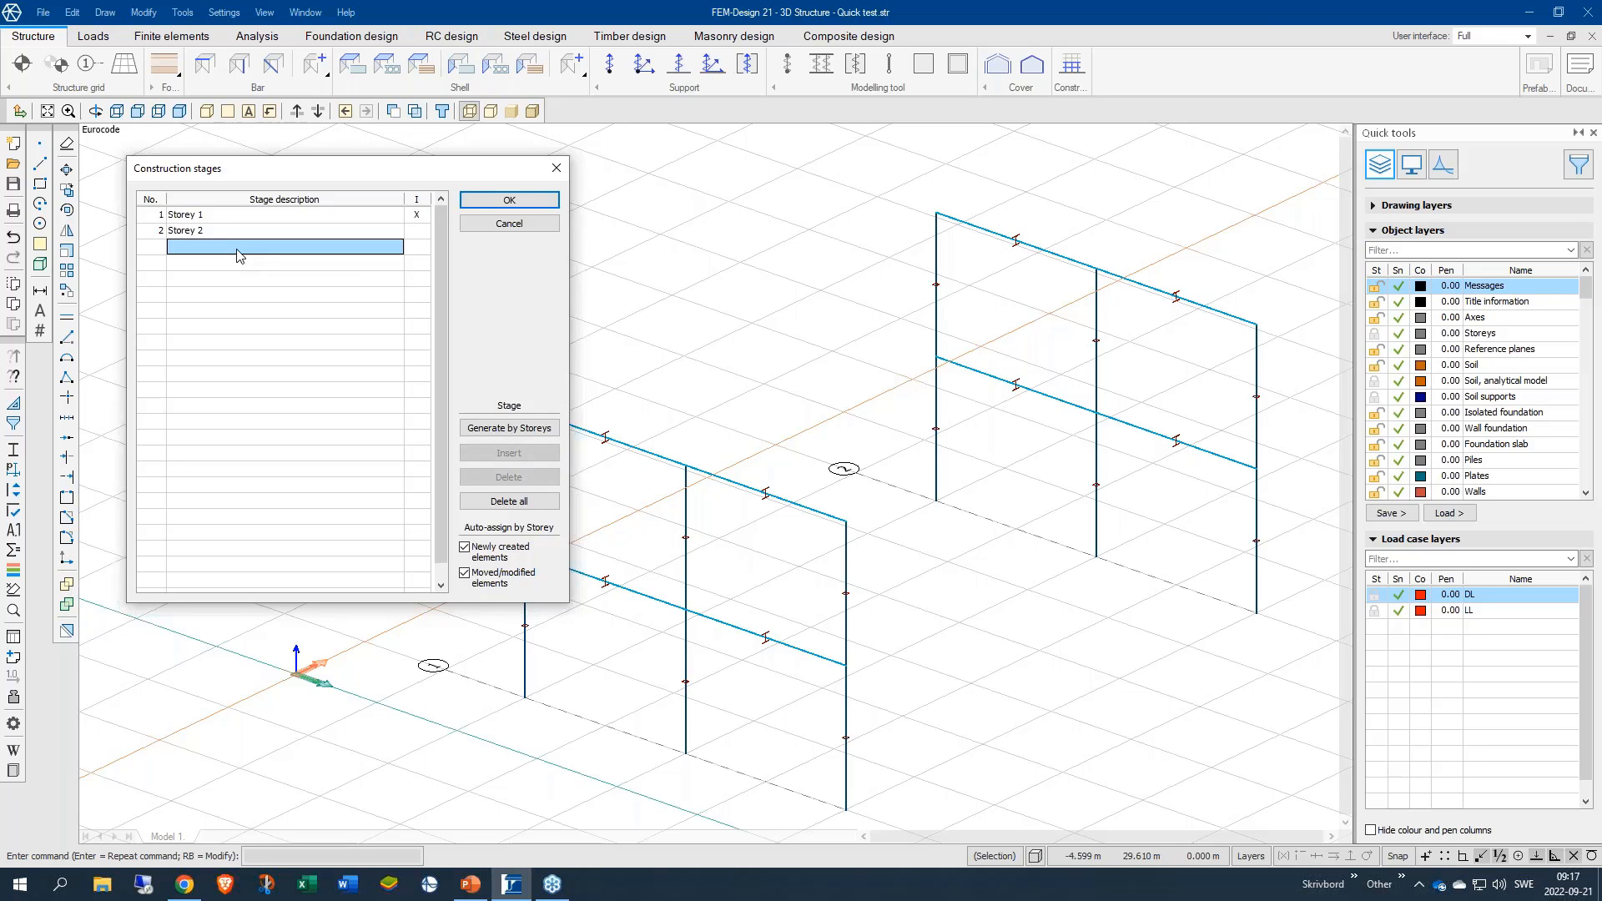
pyautogui.write('Column 1')
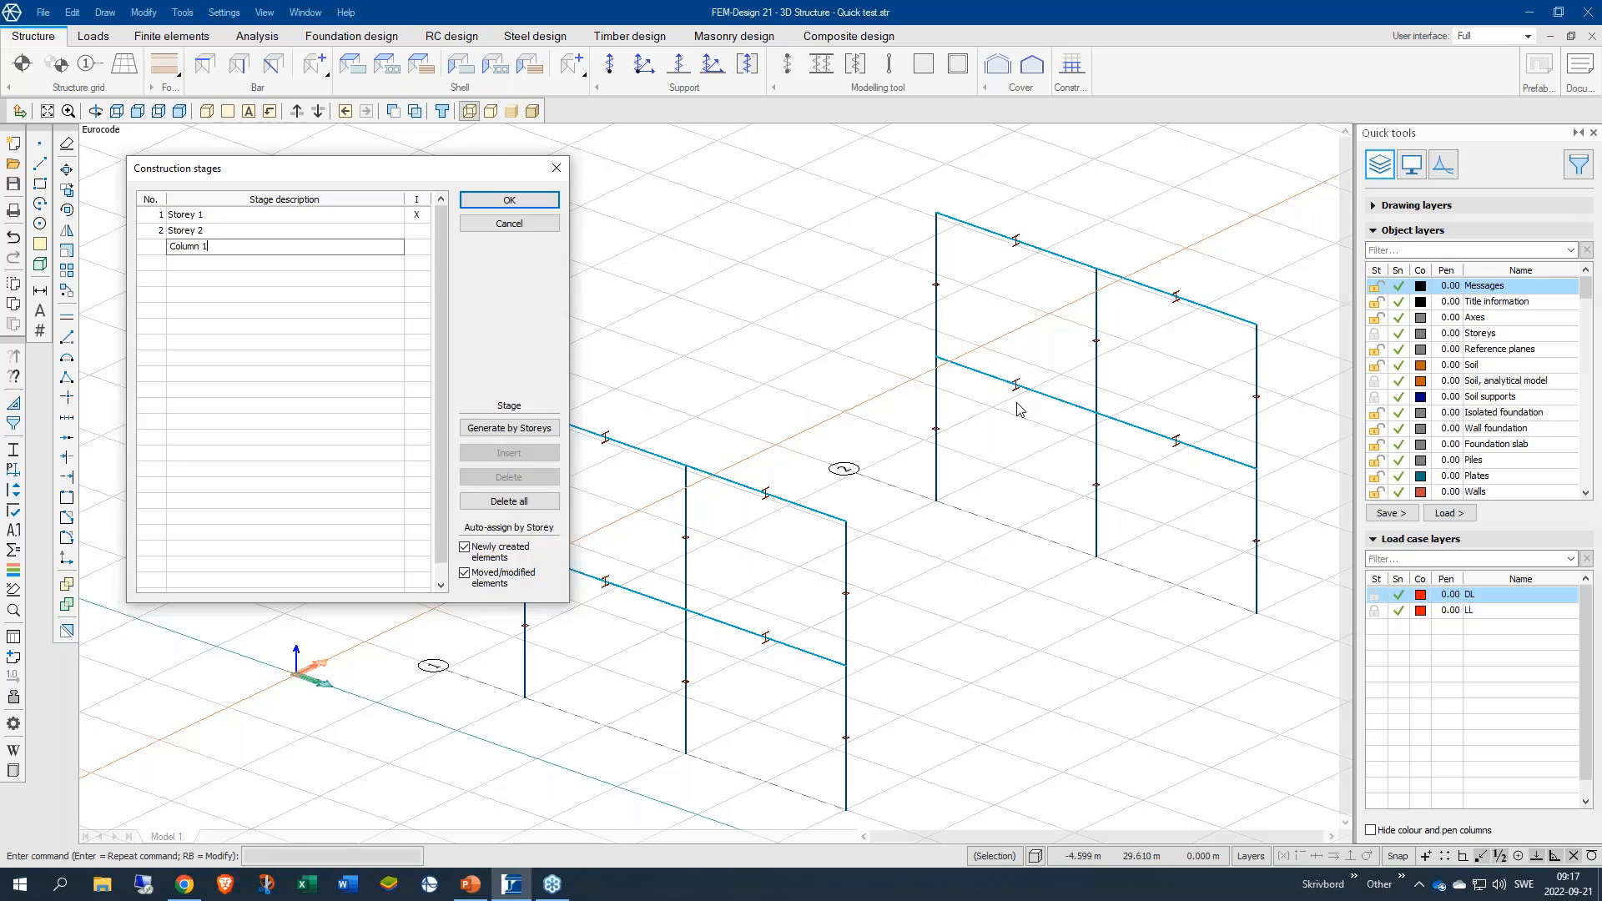
pyautogui.click(205, 264)
pyautogui.write('C')
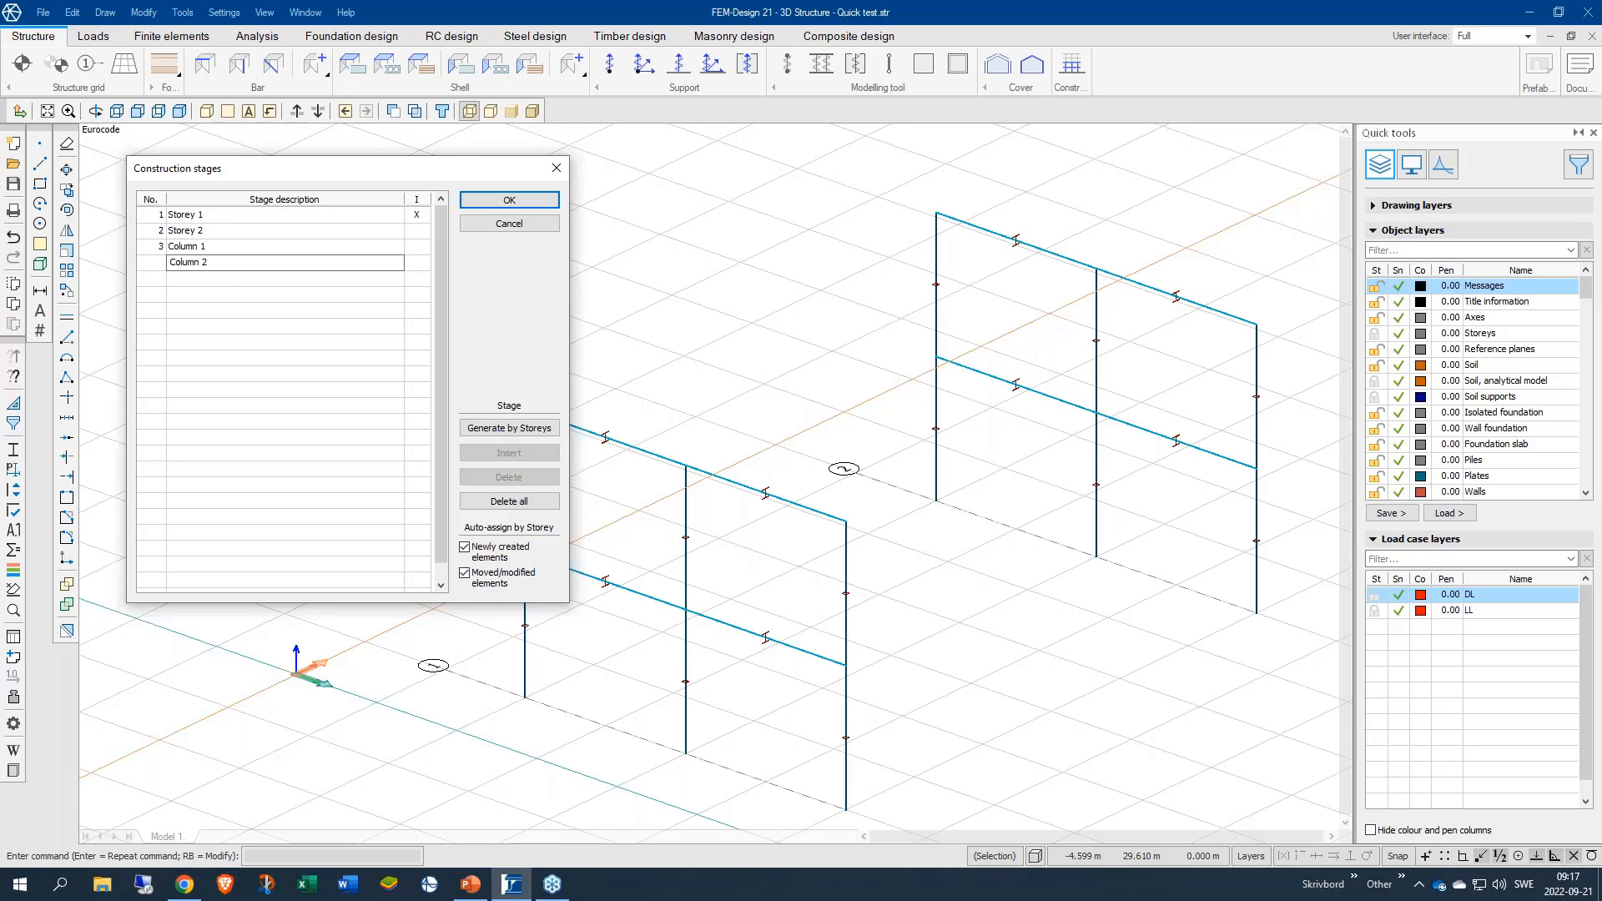
pyautogui.write('olumn 2')
pyautogui.click(179, 278)
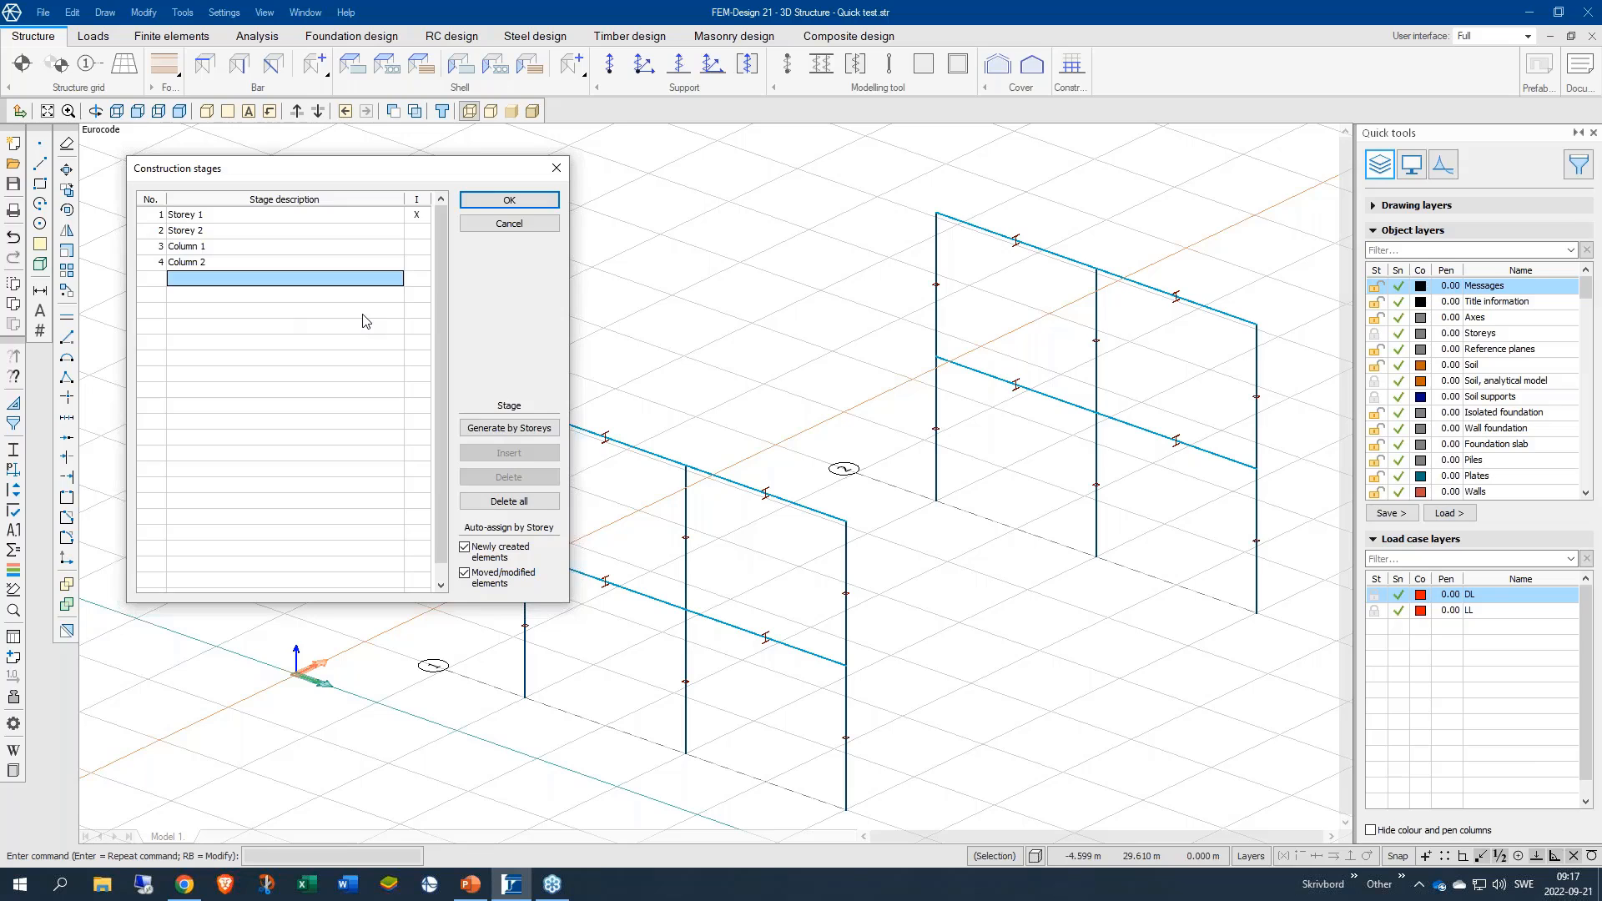
pyautogui.write('Fa')
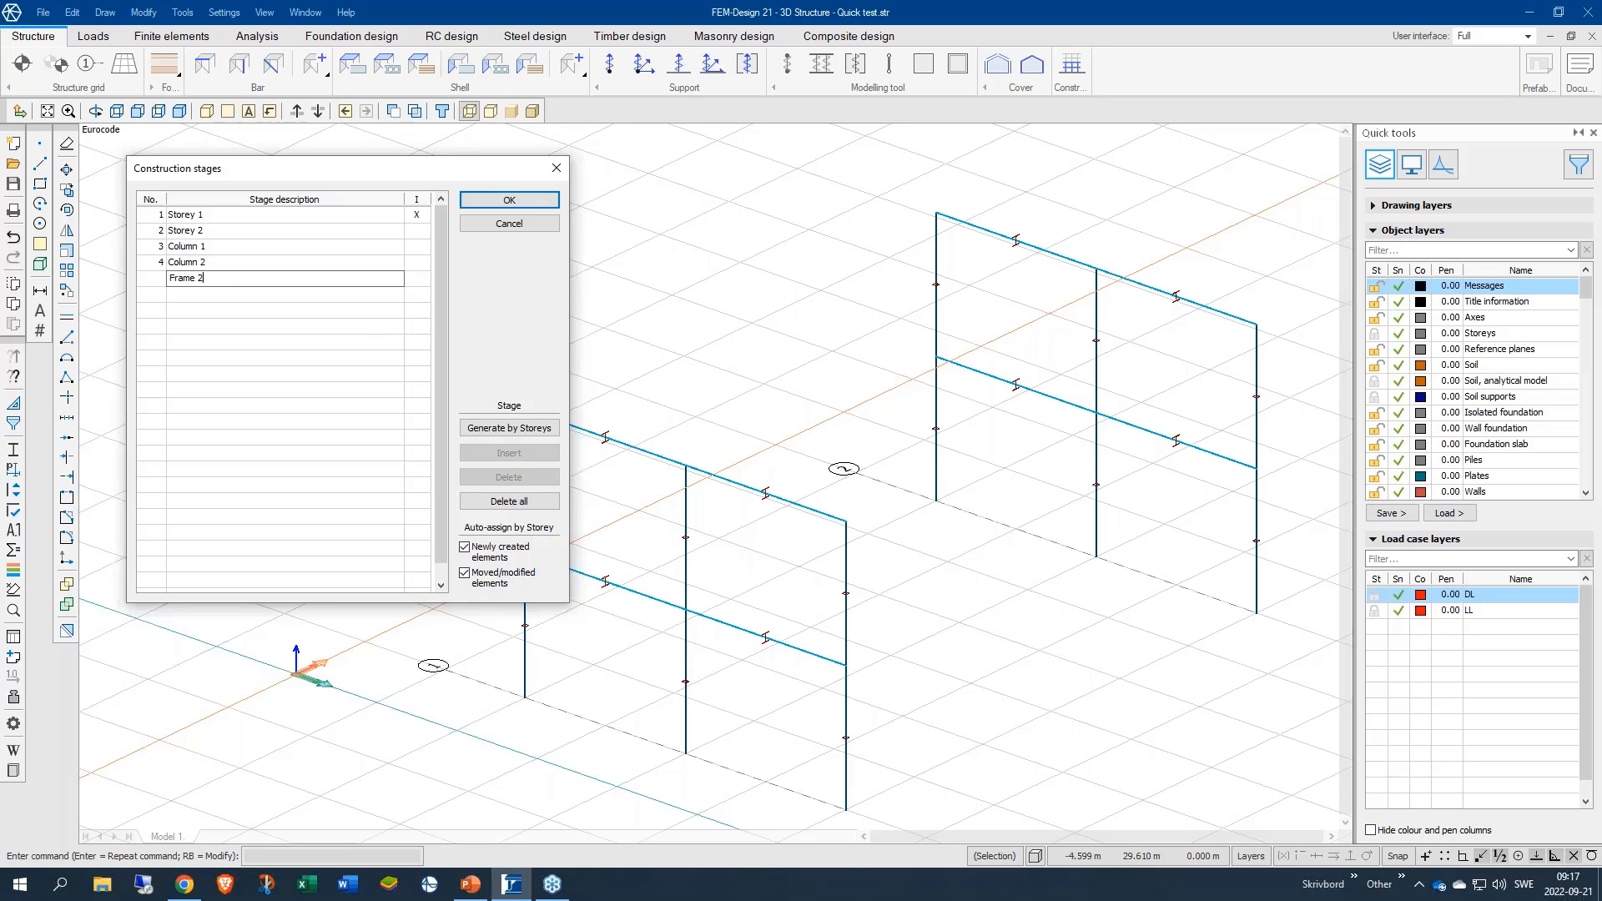
pyautogui.press('Return')
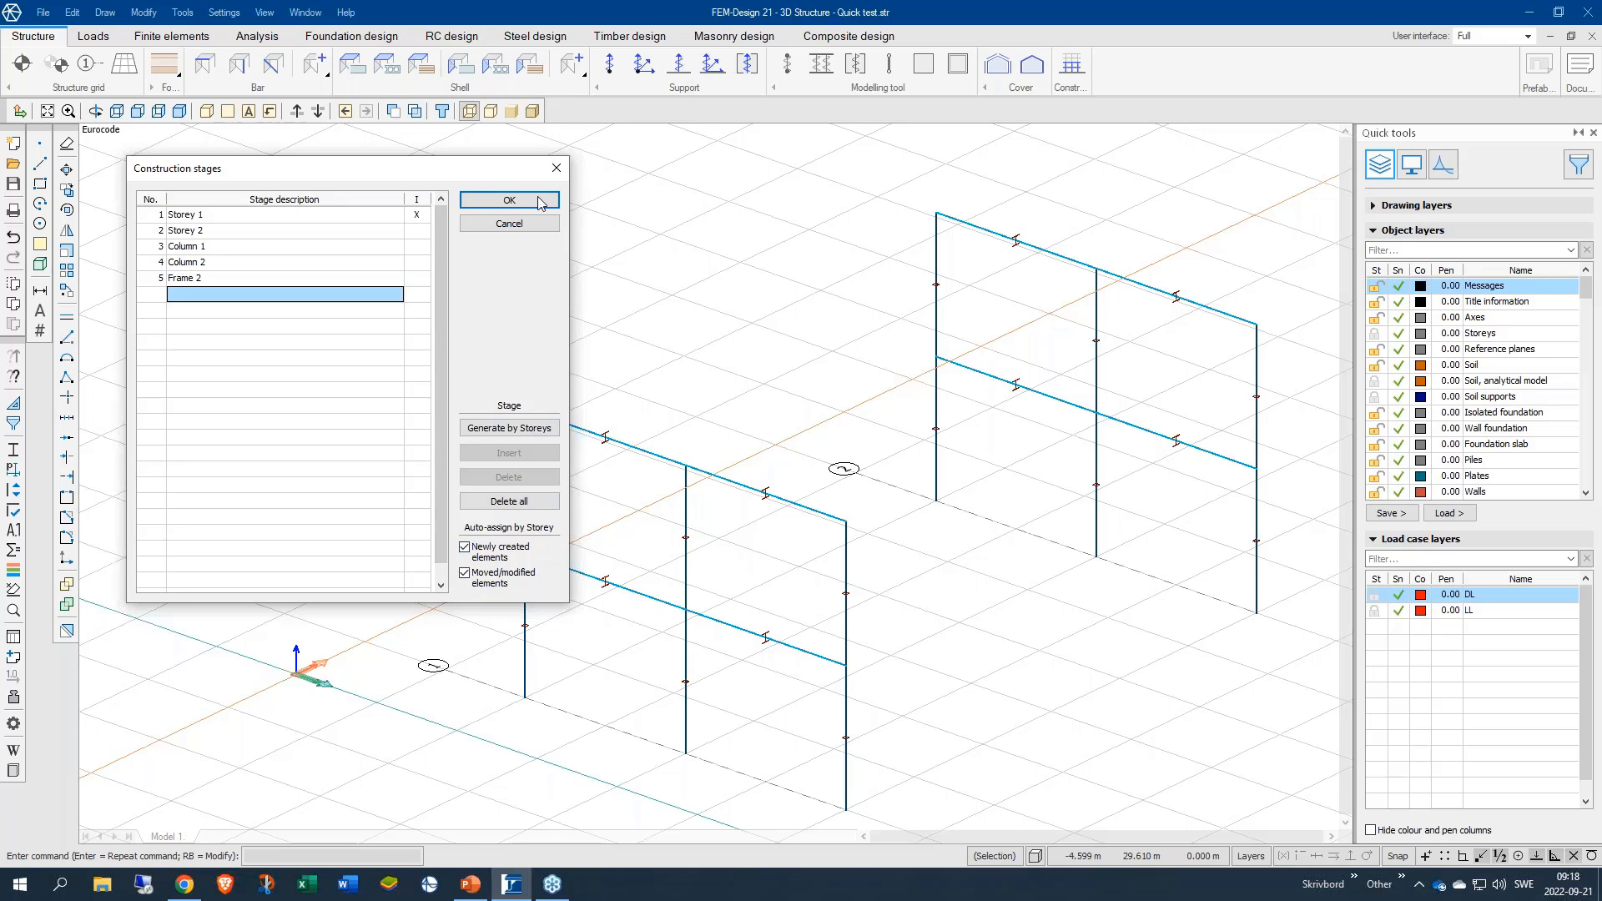
pyautogui.click(511, 201)
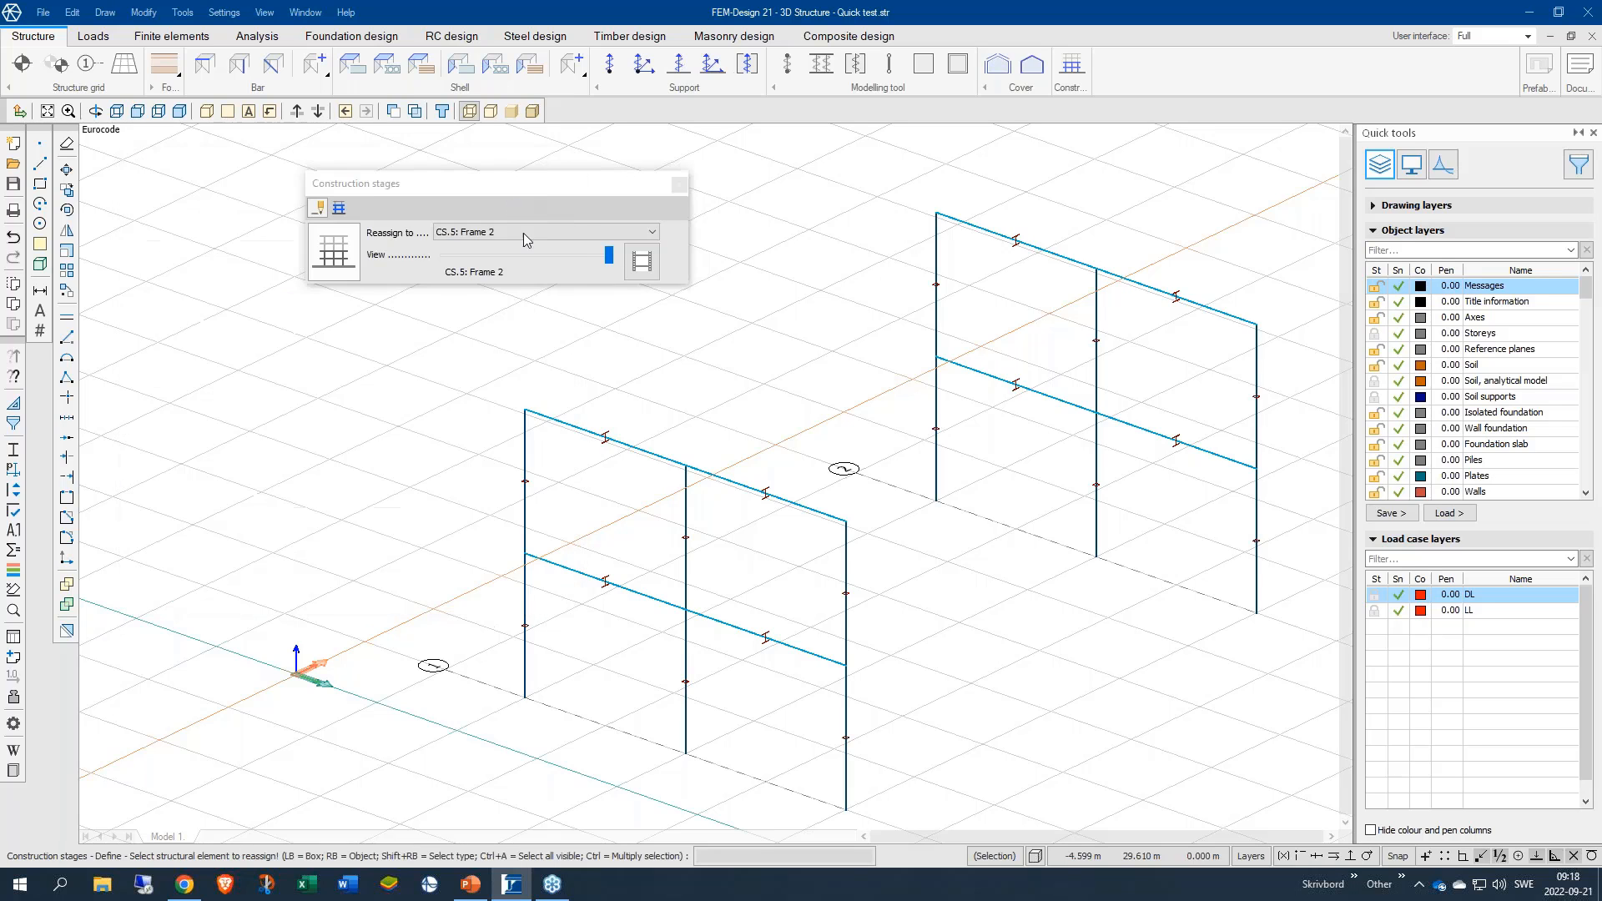
# Step: Reassign all columns and beams of the axis 2 frame to CS.5: Frame 2, and set the stage view to CS.4: Column 2
pyautogui.moveTo(512, 184); pyautogui.dragTo(494, 182)
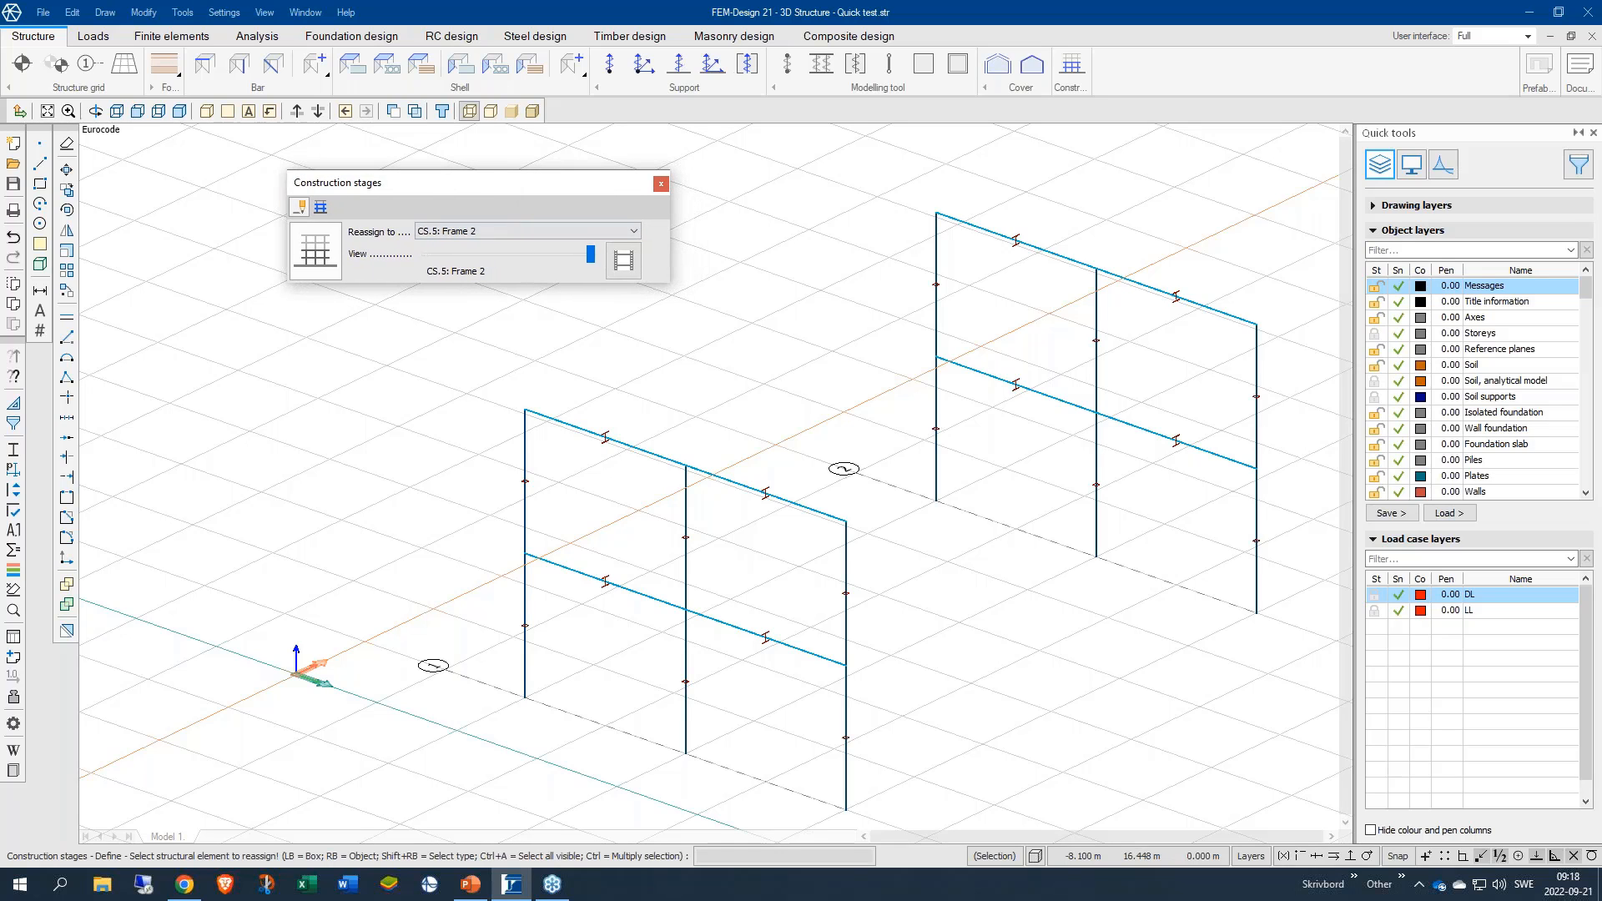
pyautogui.click(512, 230)
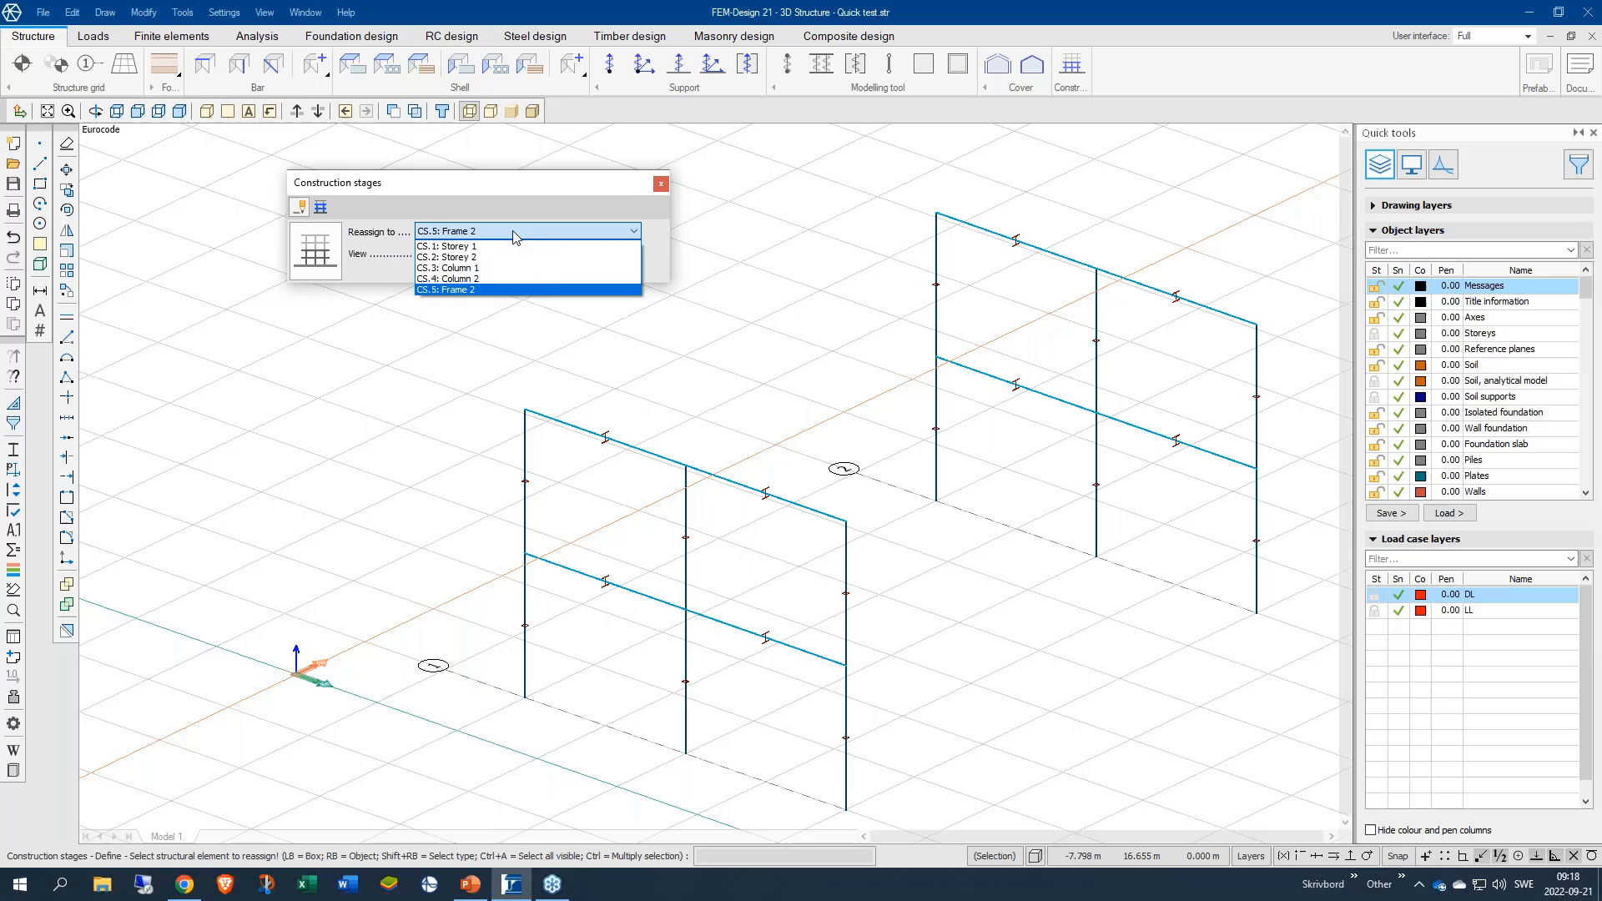
pyautogui.click(518, 290)
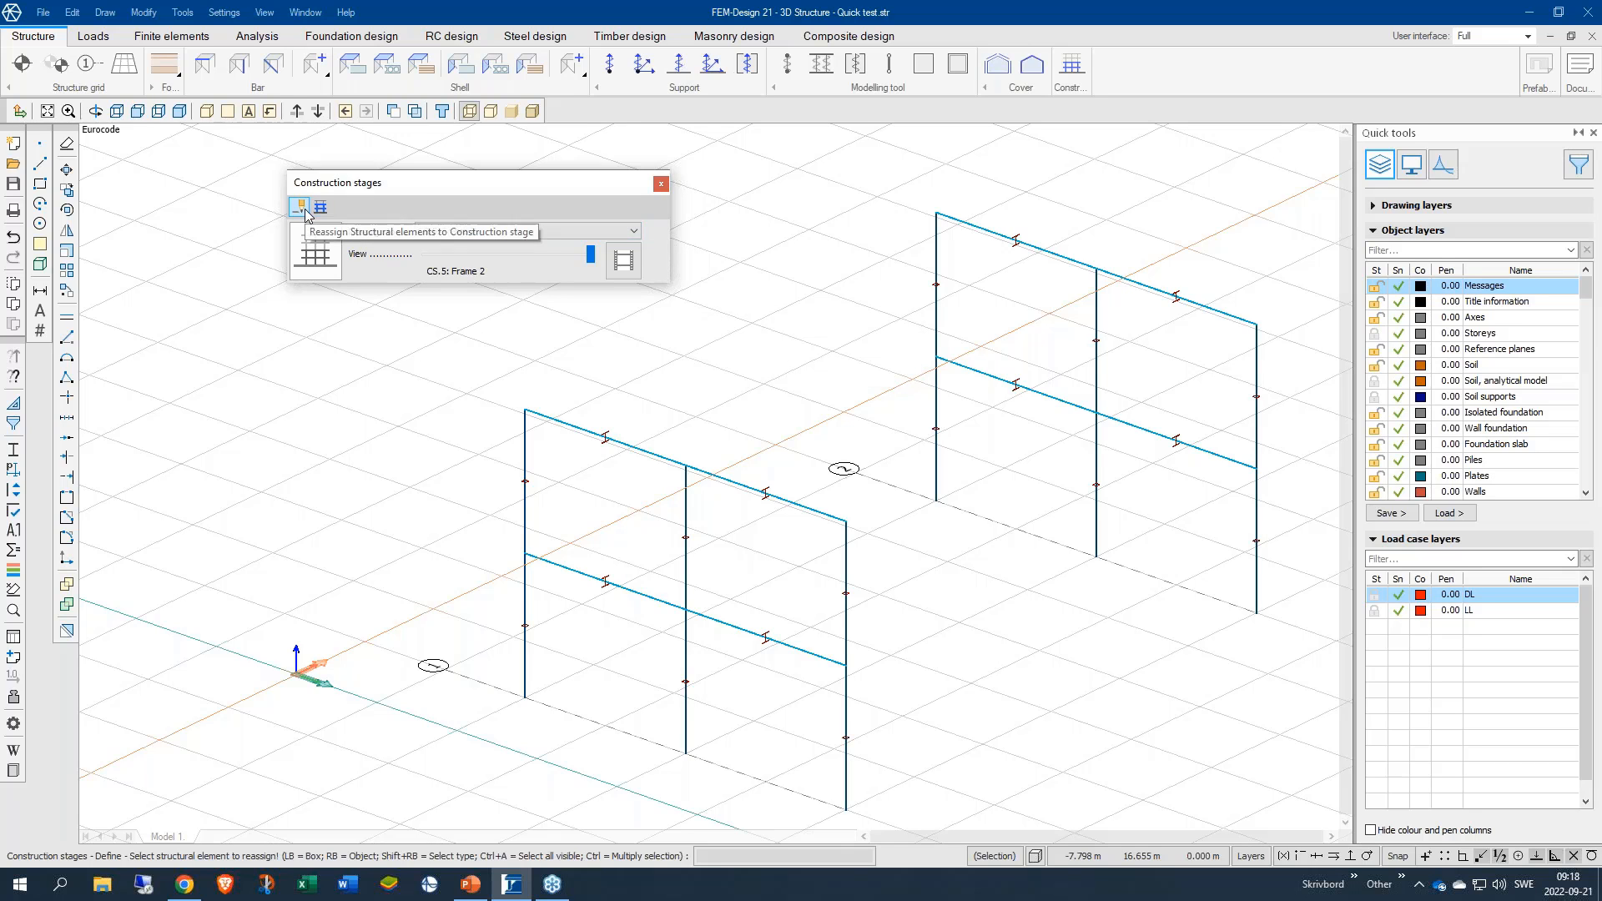
pyautogui.moveTo(1065, 454); pyautogui.dragTo(943, 472, button='middle')
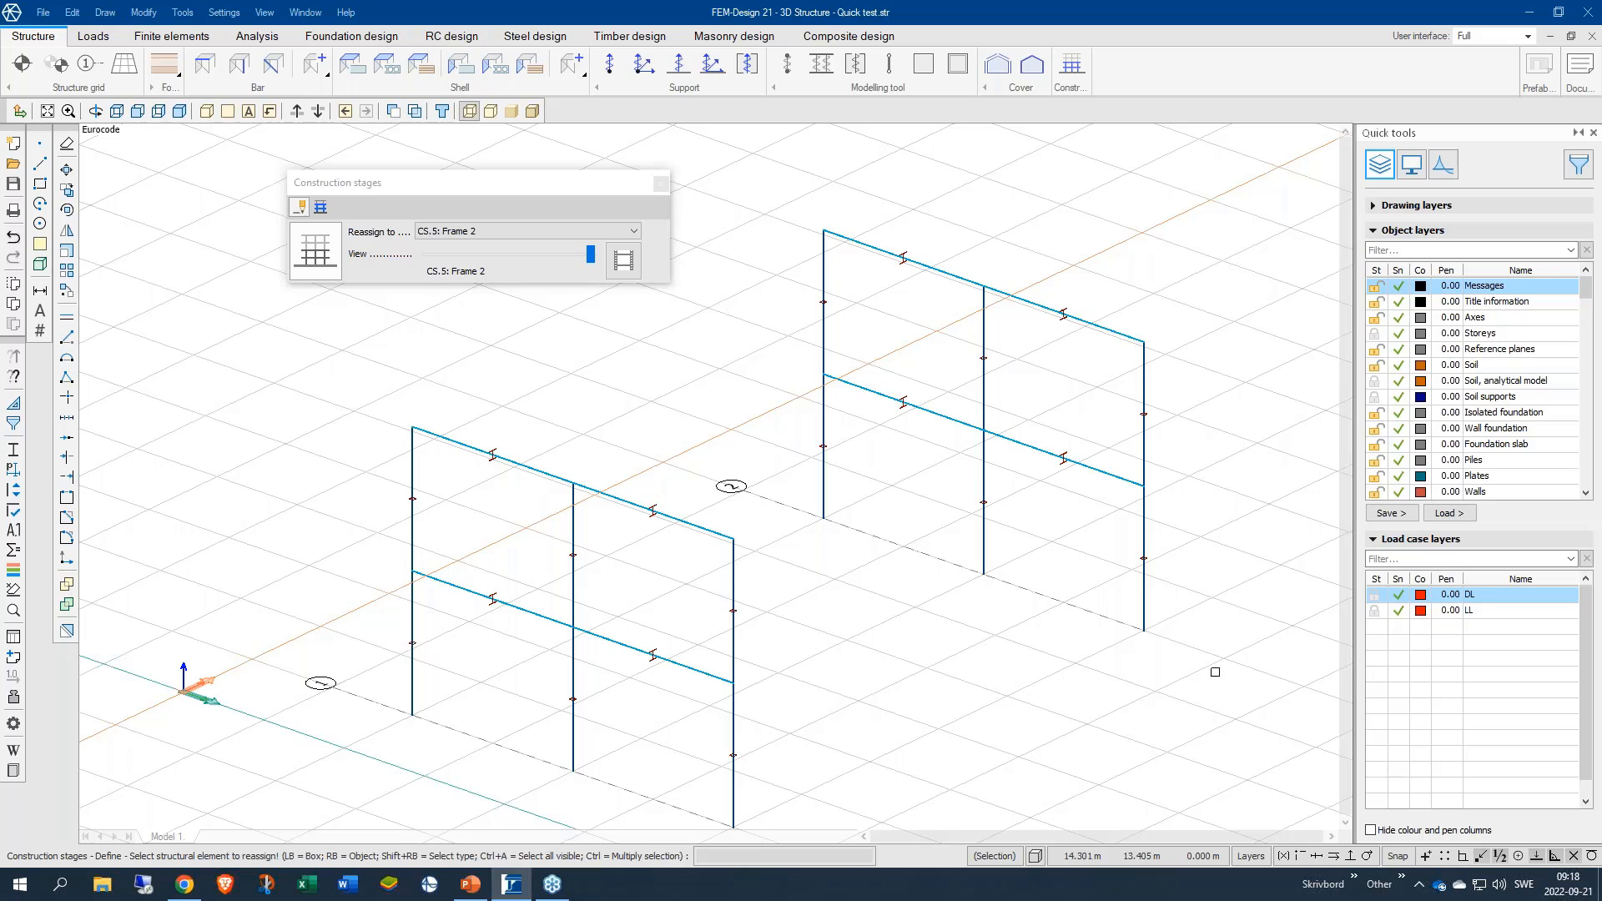
pyautogui.click(1221, 537)
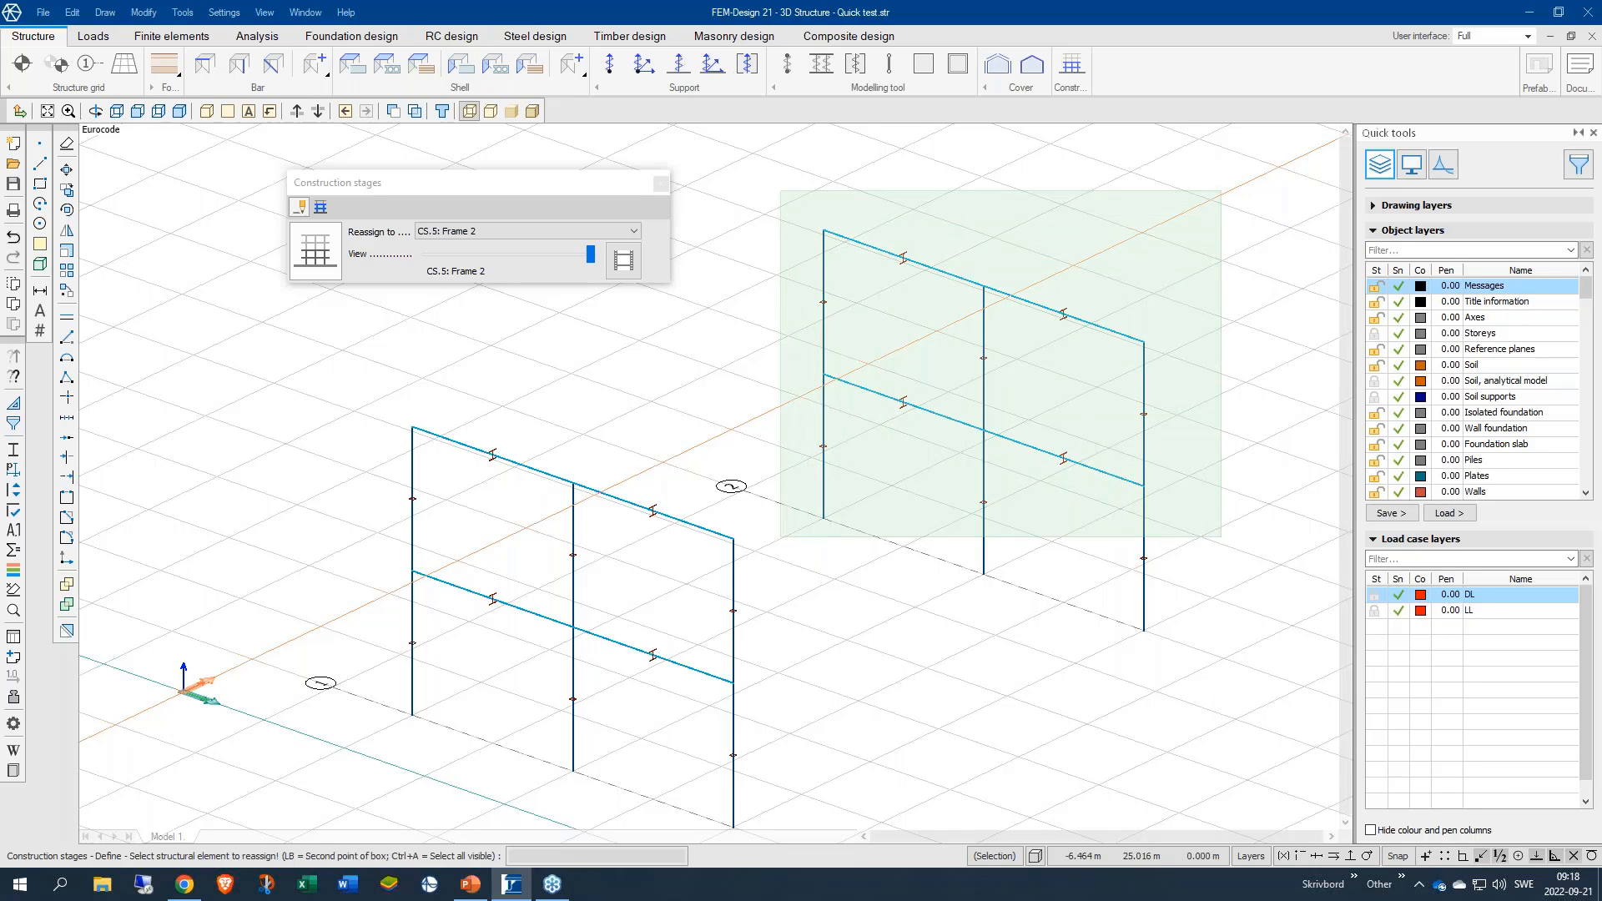
pyautogui.click(780, 191)
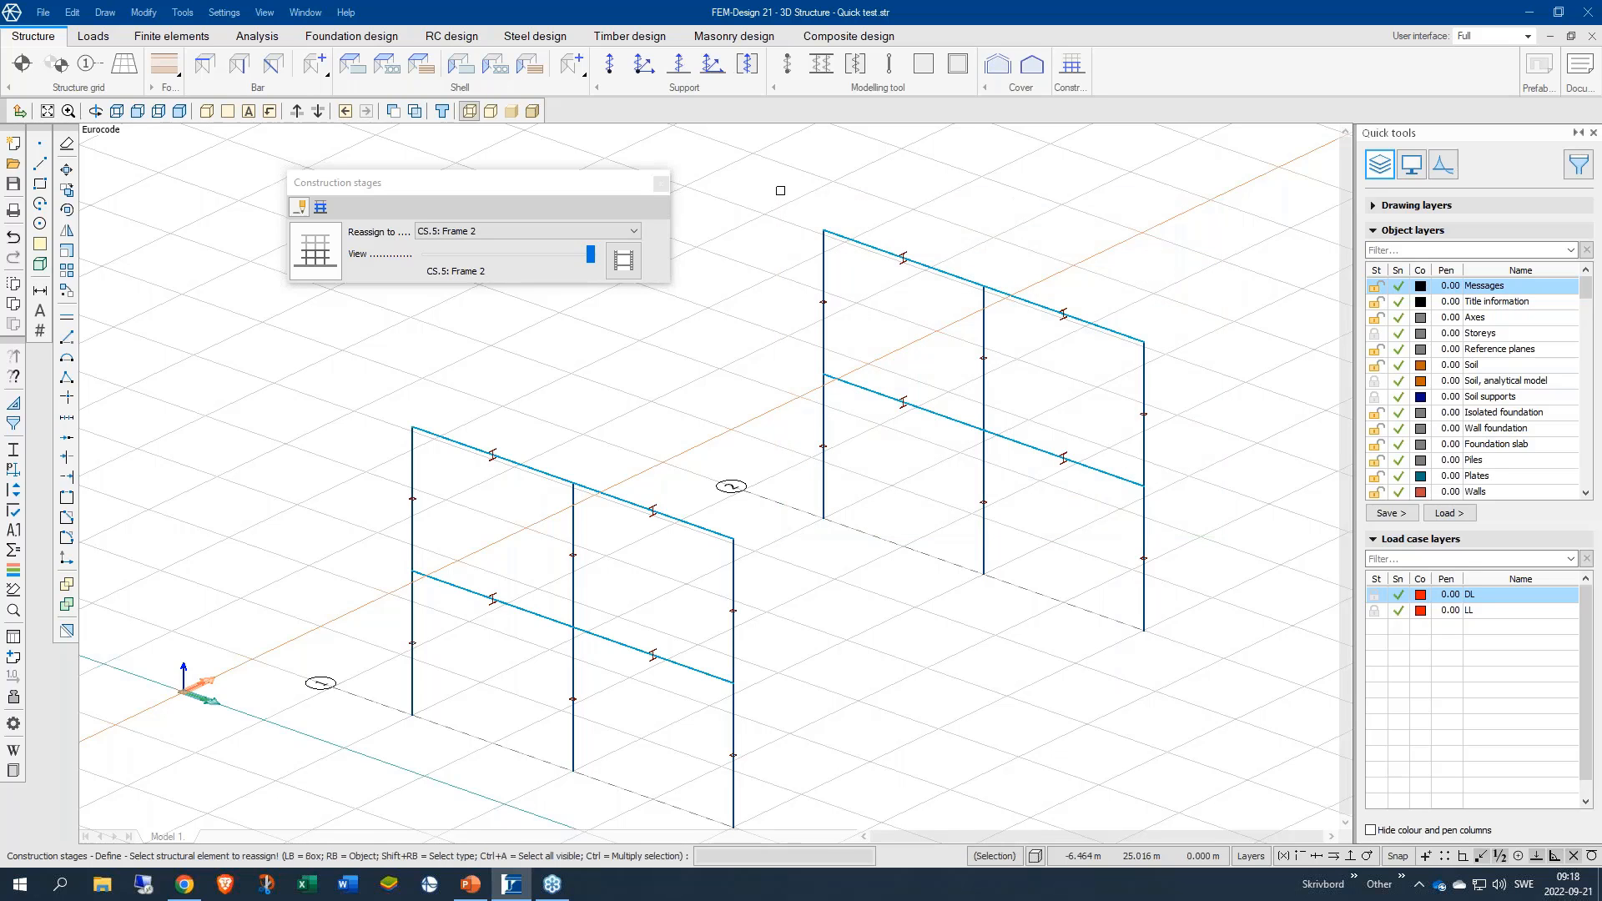
pyautogui.click(590, 257)
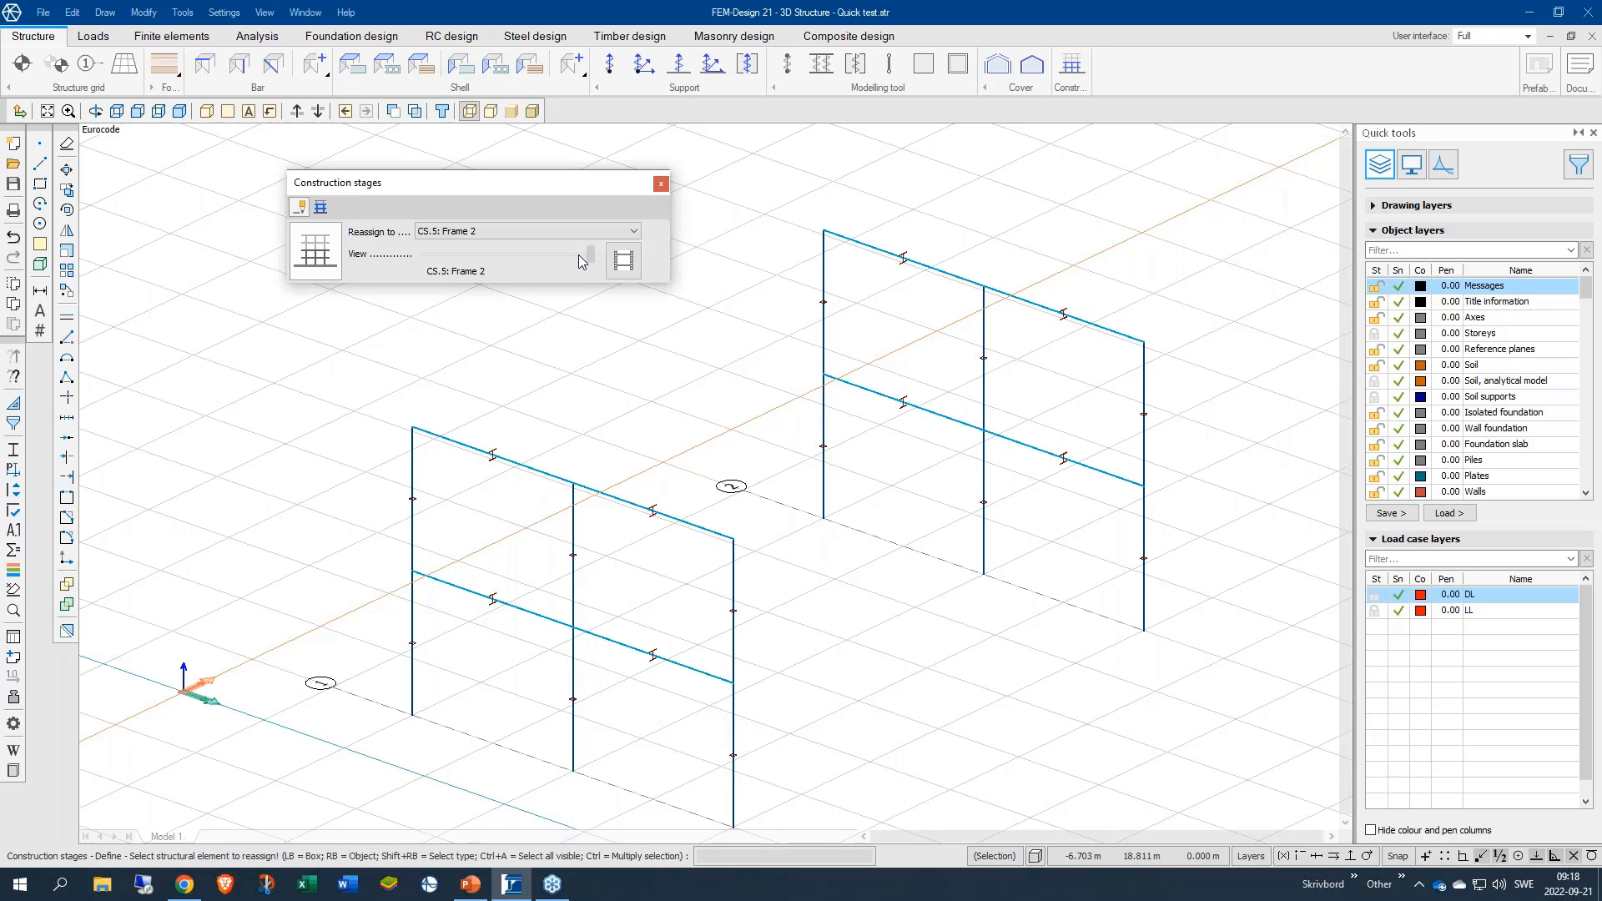
pyautogui.click(568, 257)
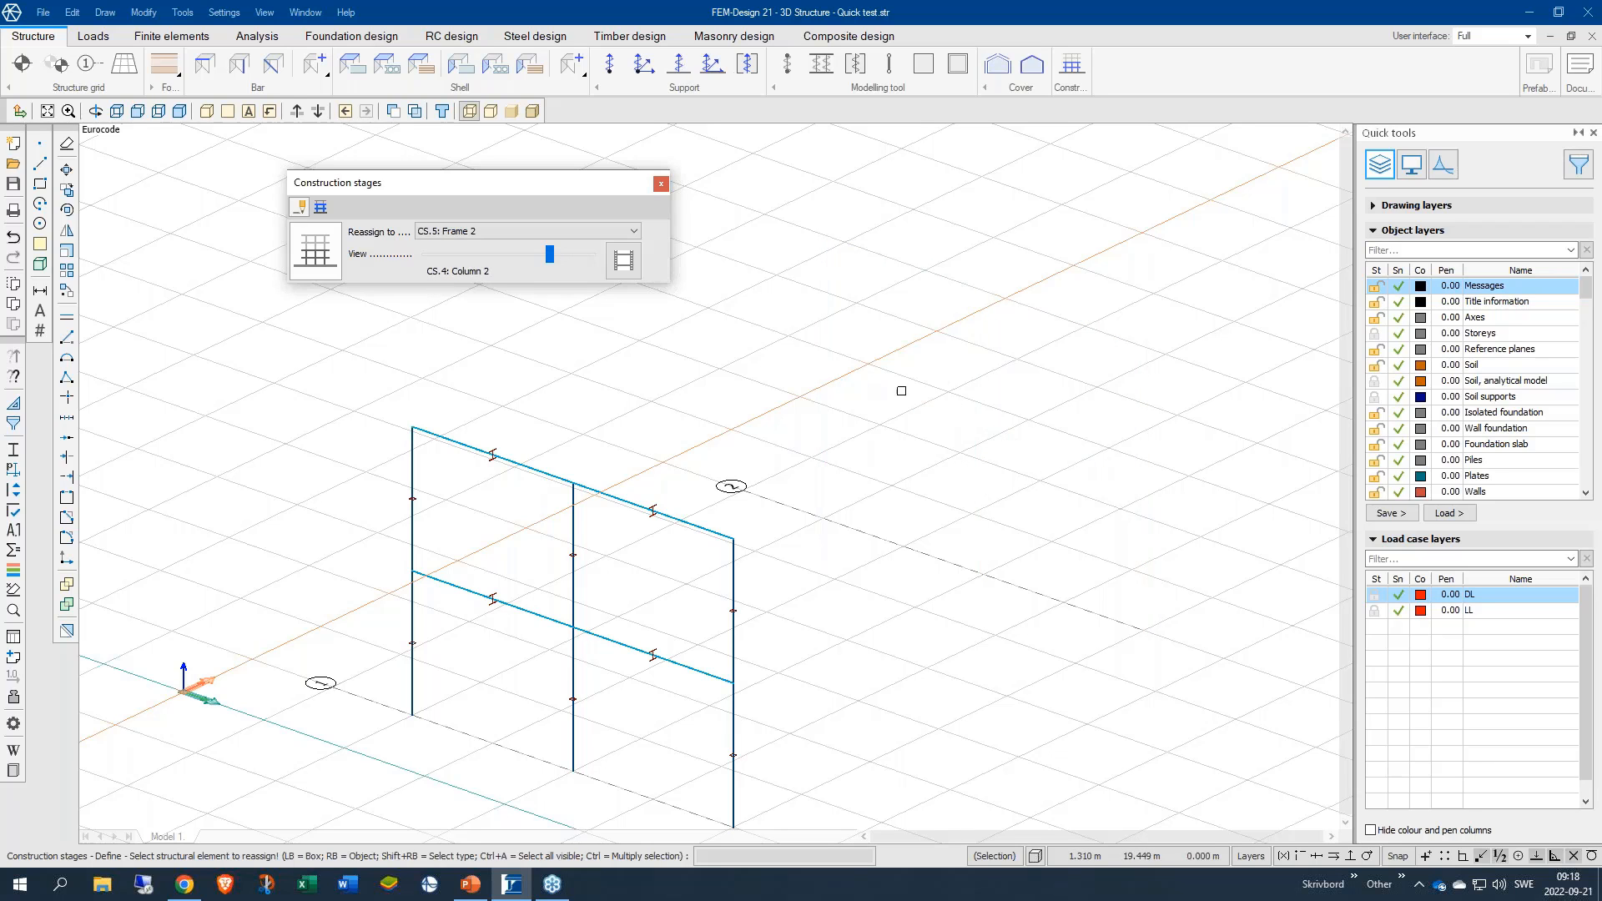
# Step: Reassign the upper storey's outer column beside the axis 1 frame's open end to CS.4: Column 2, and set the stage view to CS.3: Column 1
pyautogui.moveTo(912, 550); pyautogui.dragTo(1133, 417, button='middle')
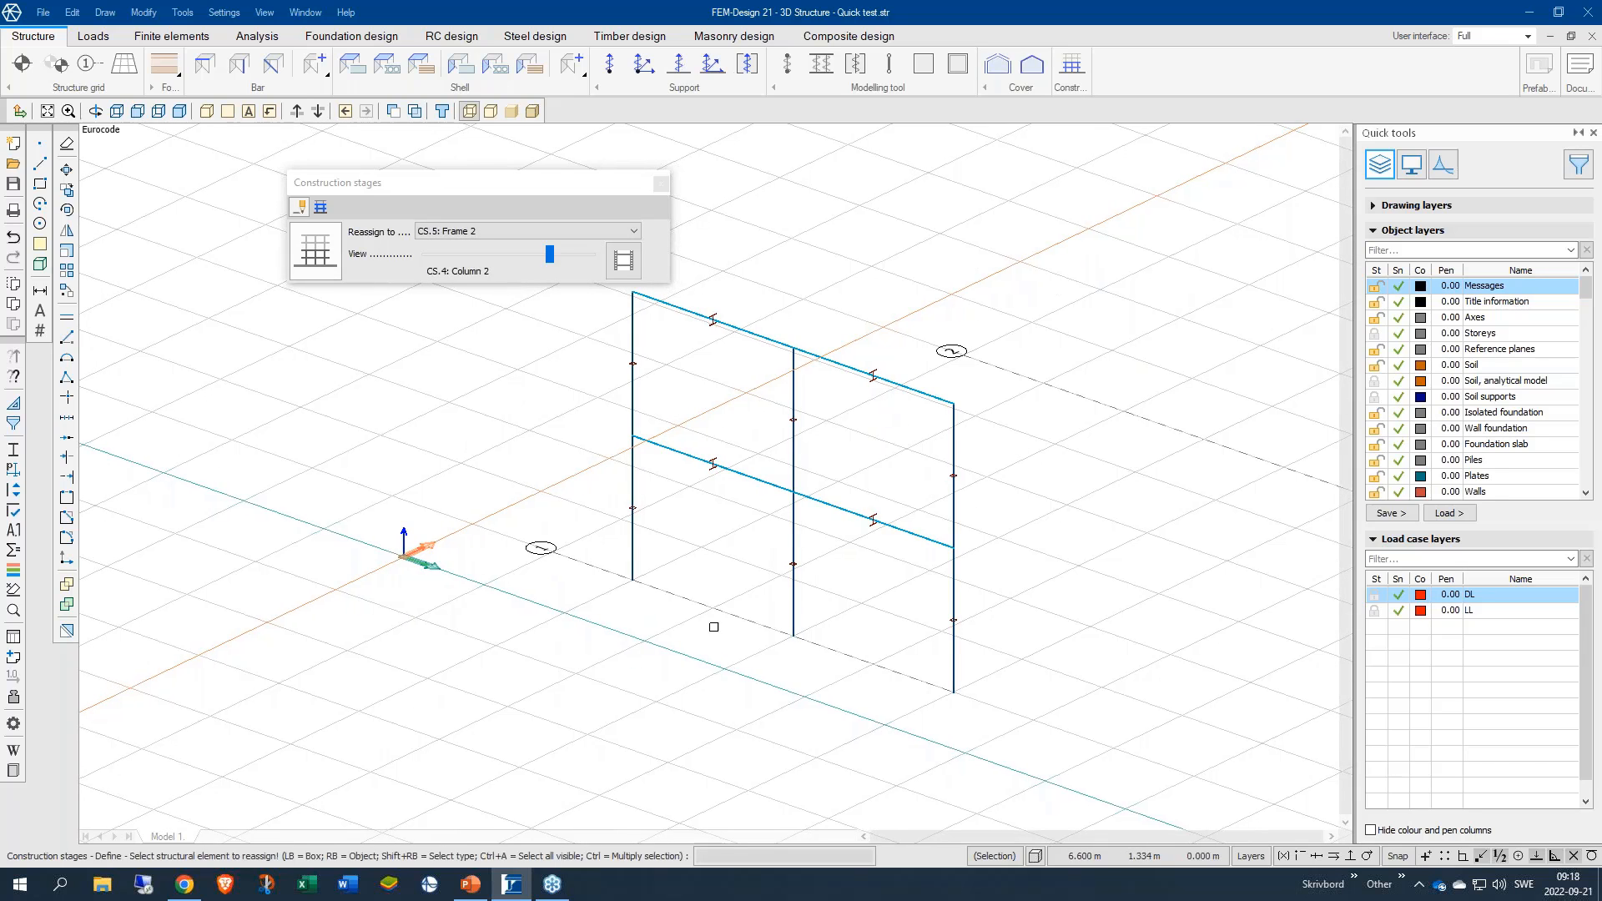
pyautogui.click(540, 235)
pyautogui.click(524, 277)
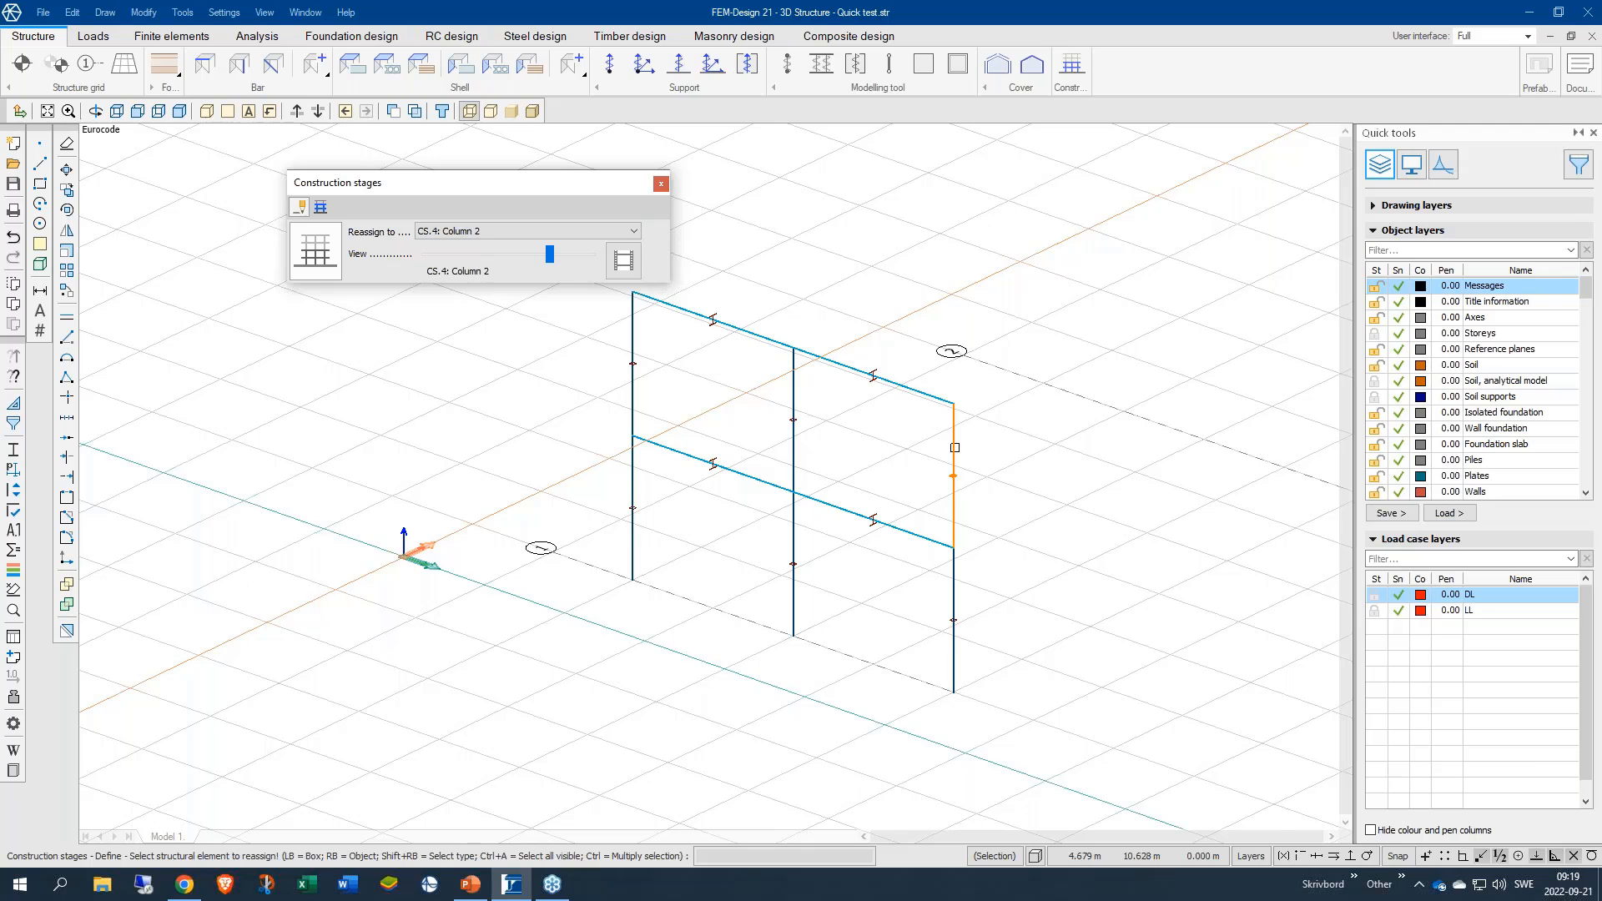
pyautogui.rightClick(955, 447)
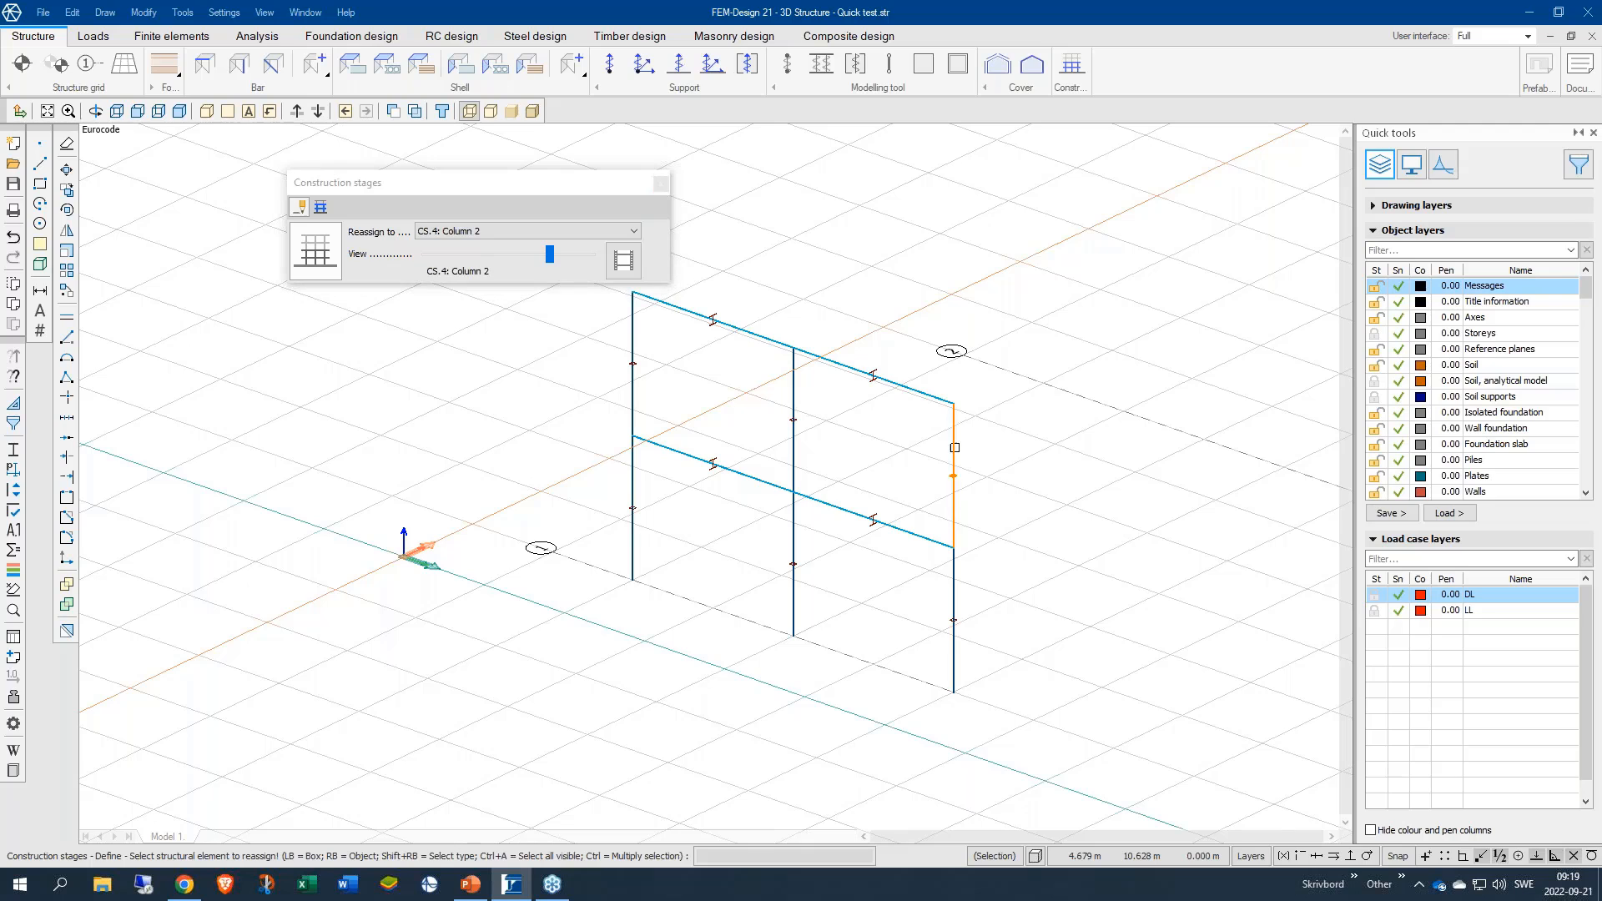
pyautogui.click(549, 260)
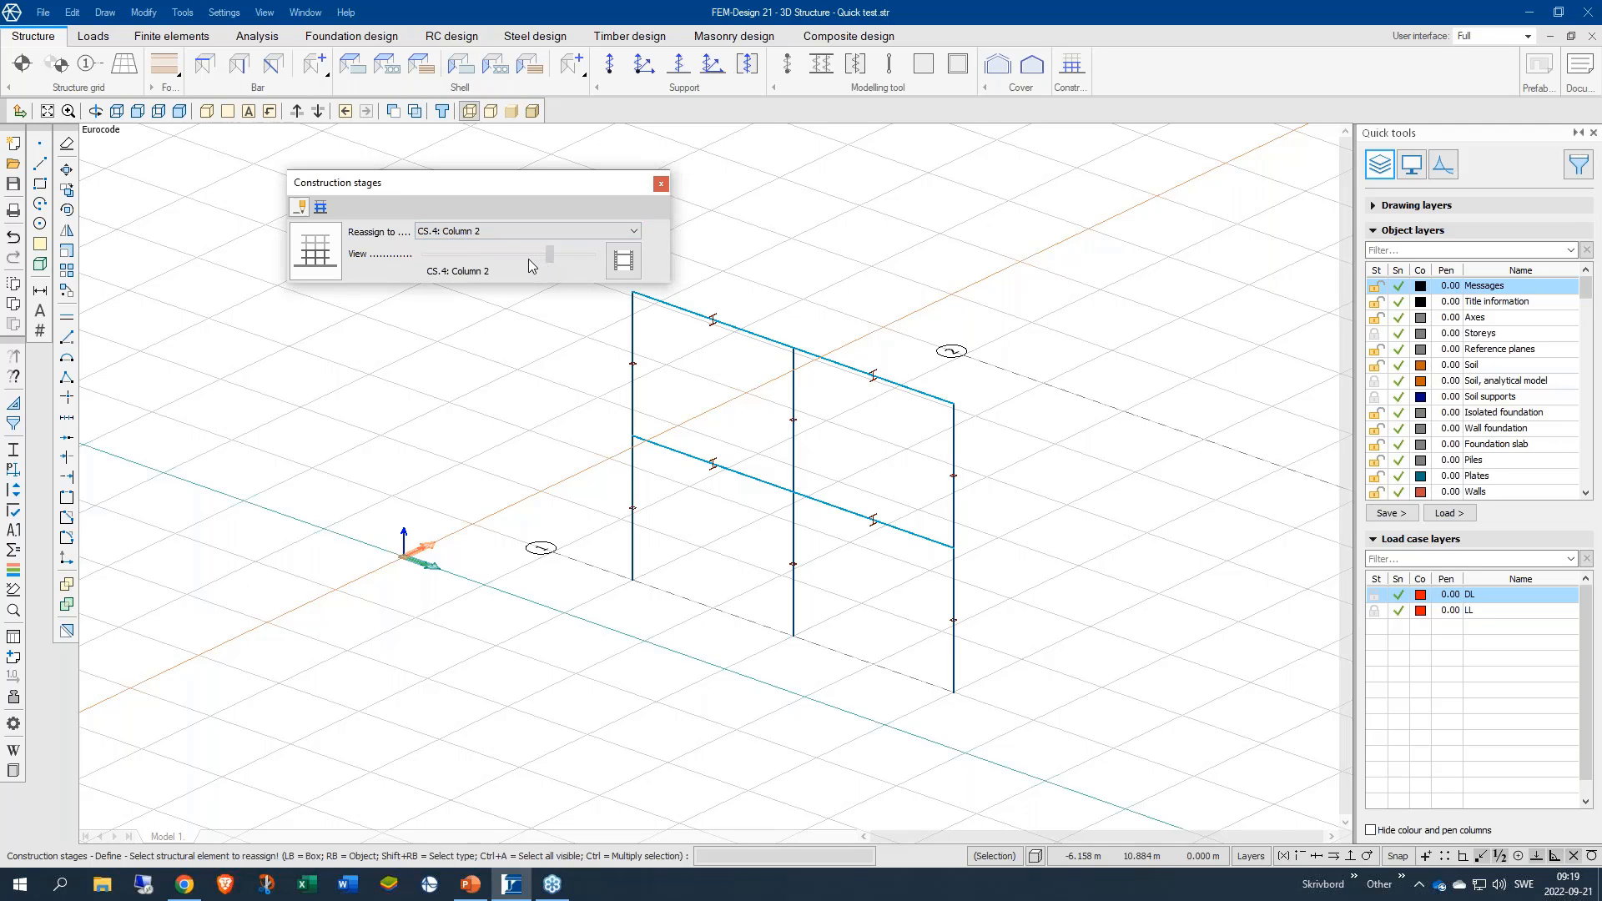
pyautogui.click(524, 259)
# Step: Reassign the lower outer column directly beneath it in the axis 1 frame to CS.3: Column 1
pyautogui.click(557, 232)
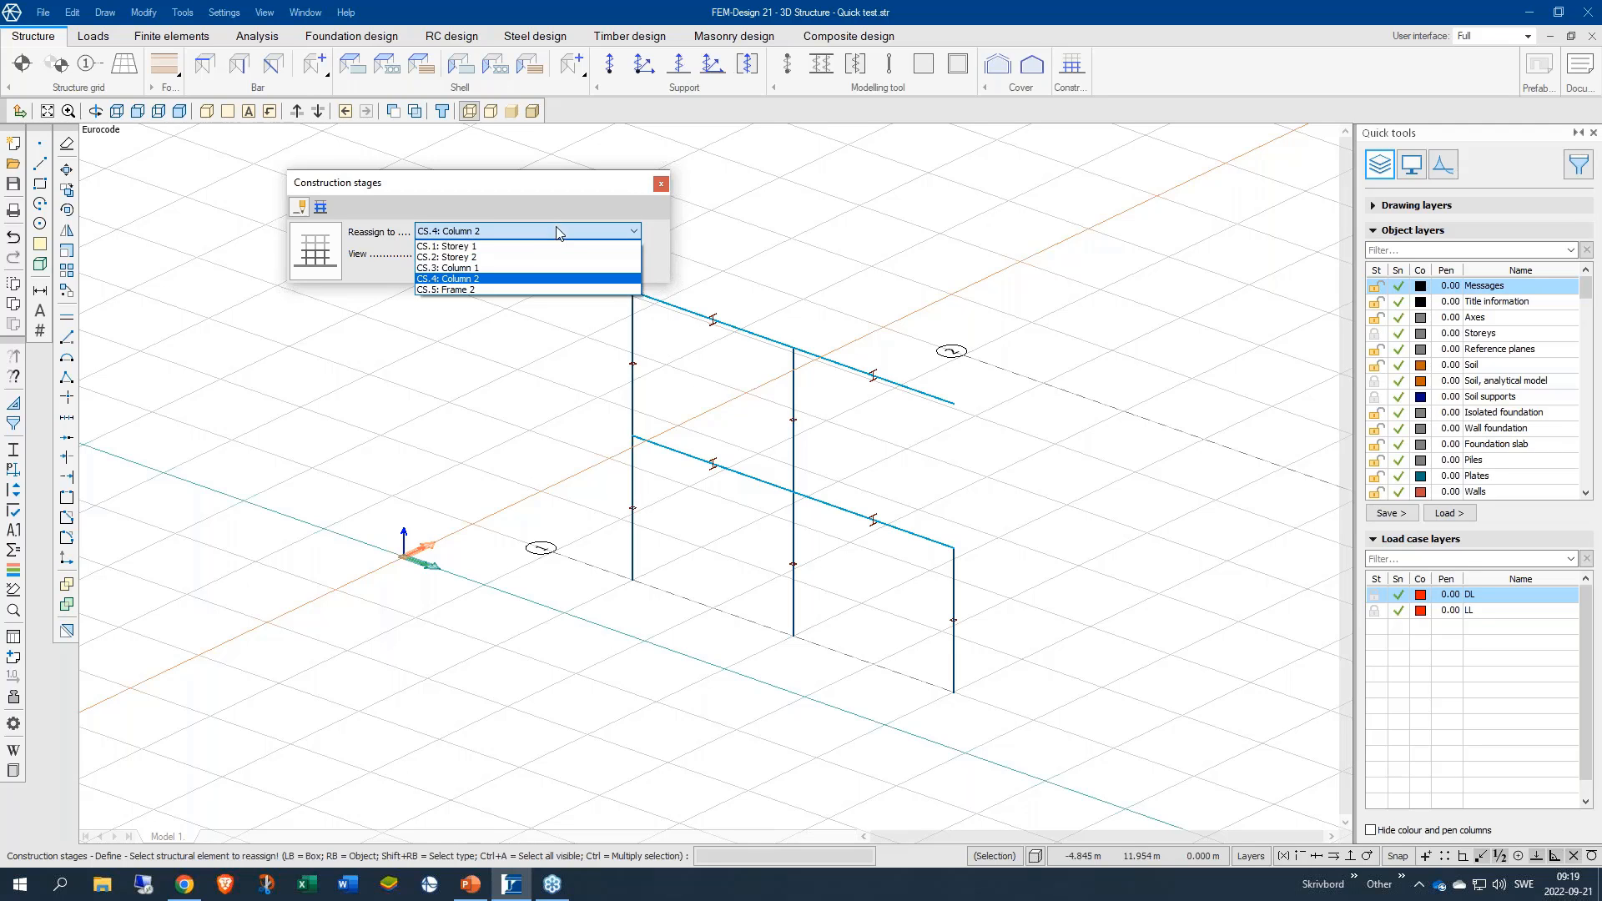
pyautogui.click(530, 266)
pyautogui.click(957, 604)
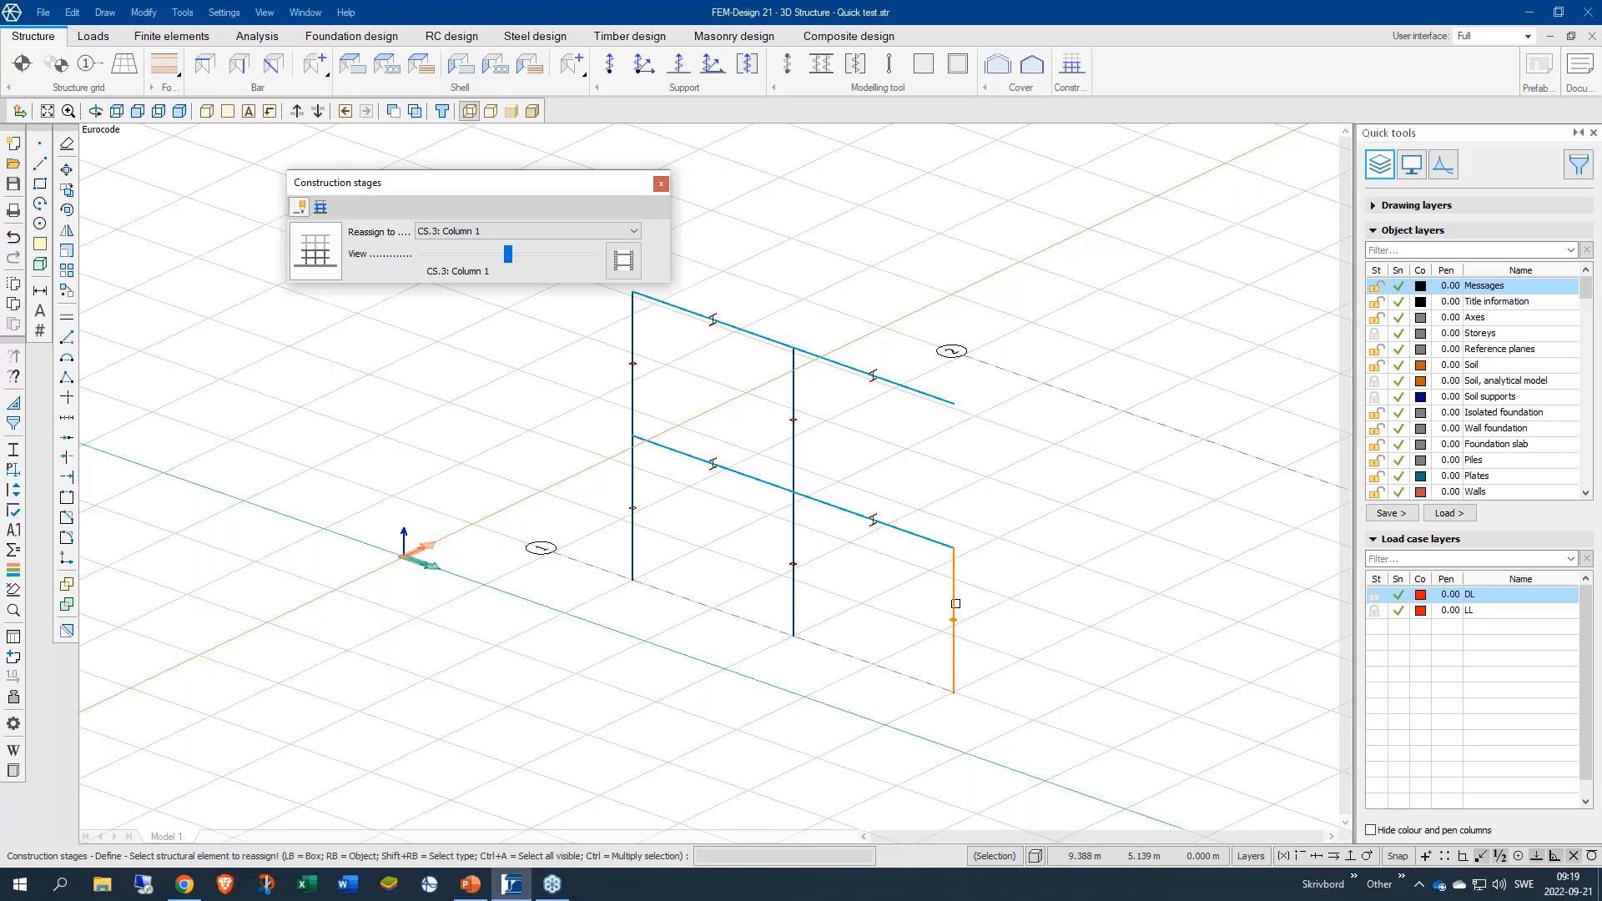
pyautogui.click(956, 603)
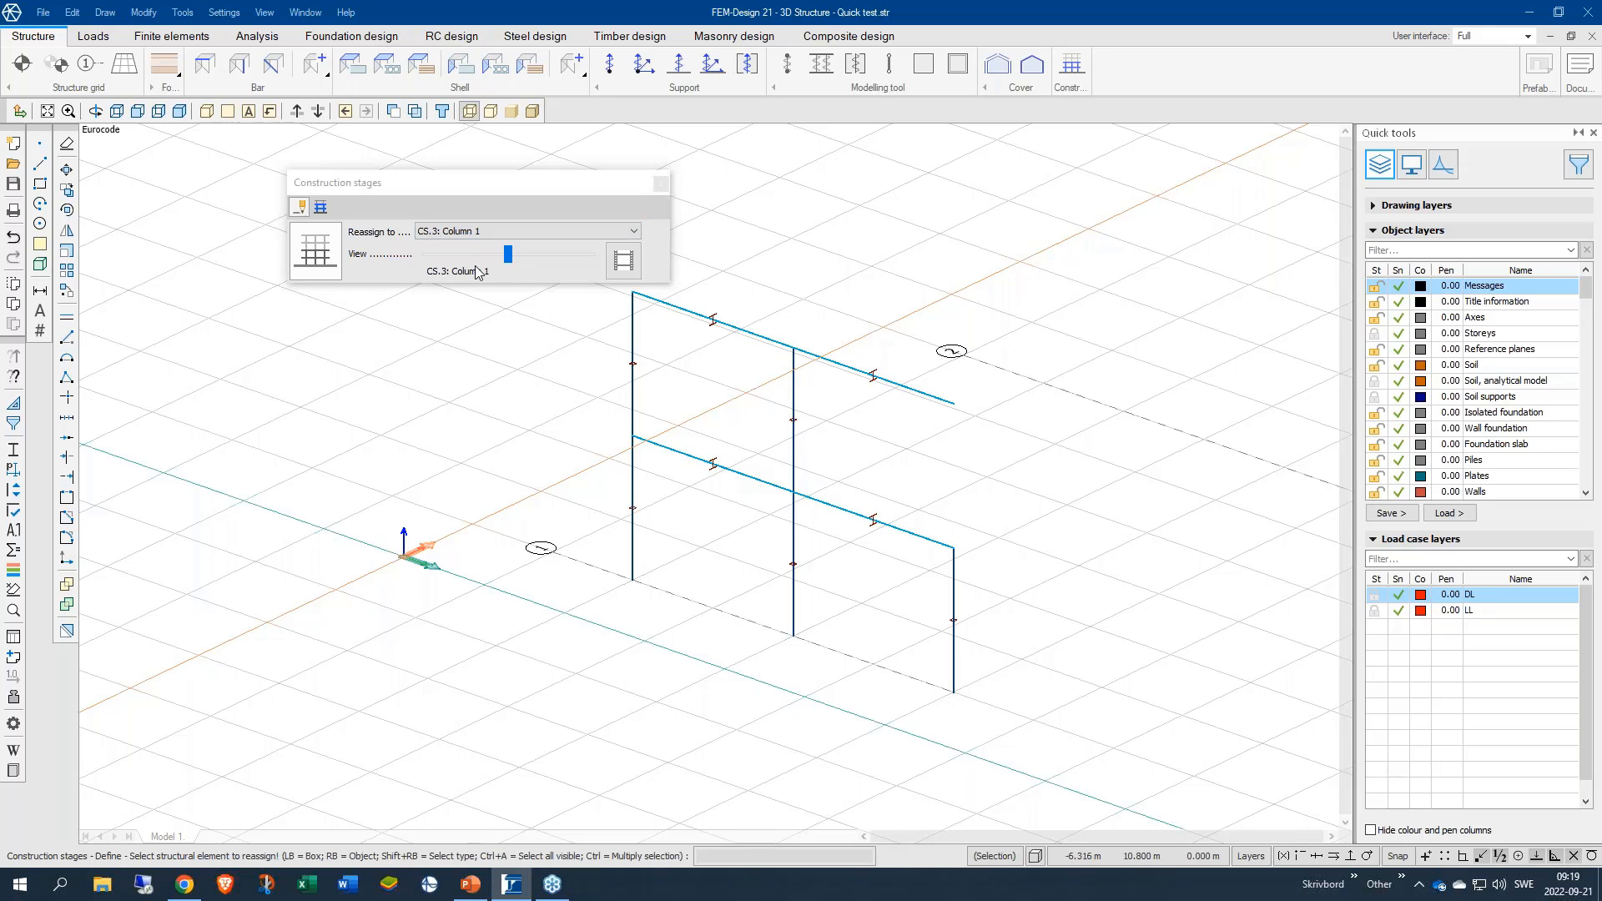
# Step: Step the stage view back to CS.1: Storey 1, animate the construction sequence, and close the stage assignment
pyautogui.moveTo(508, 257); pyautogui.dragTo(484, 262)
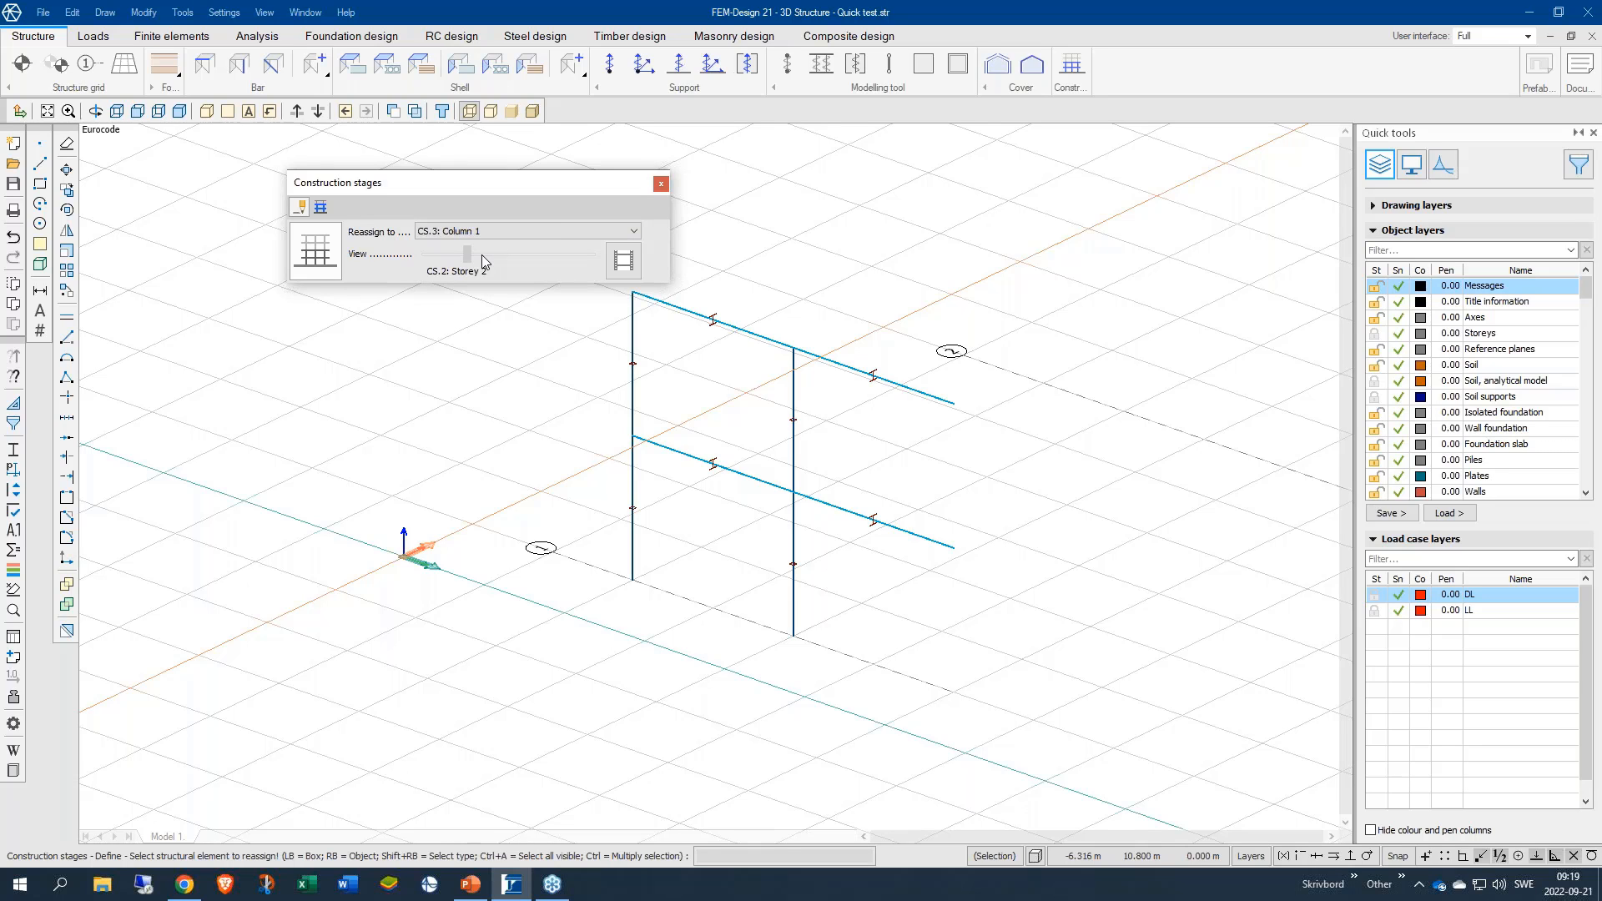
pyautogui.moveTo(455, 256); pyautogui.dragTo(437, 259)
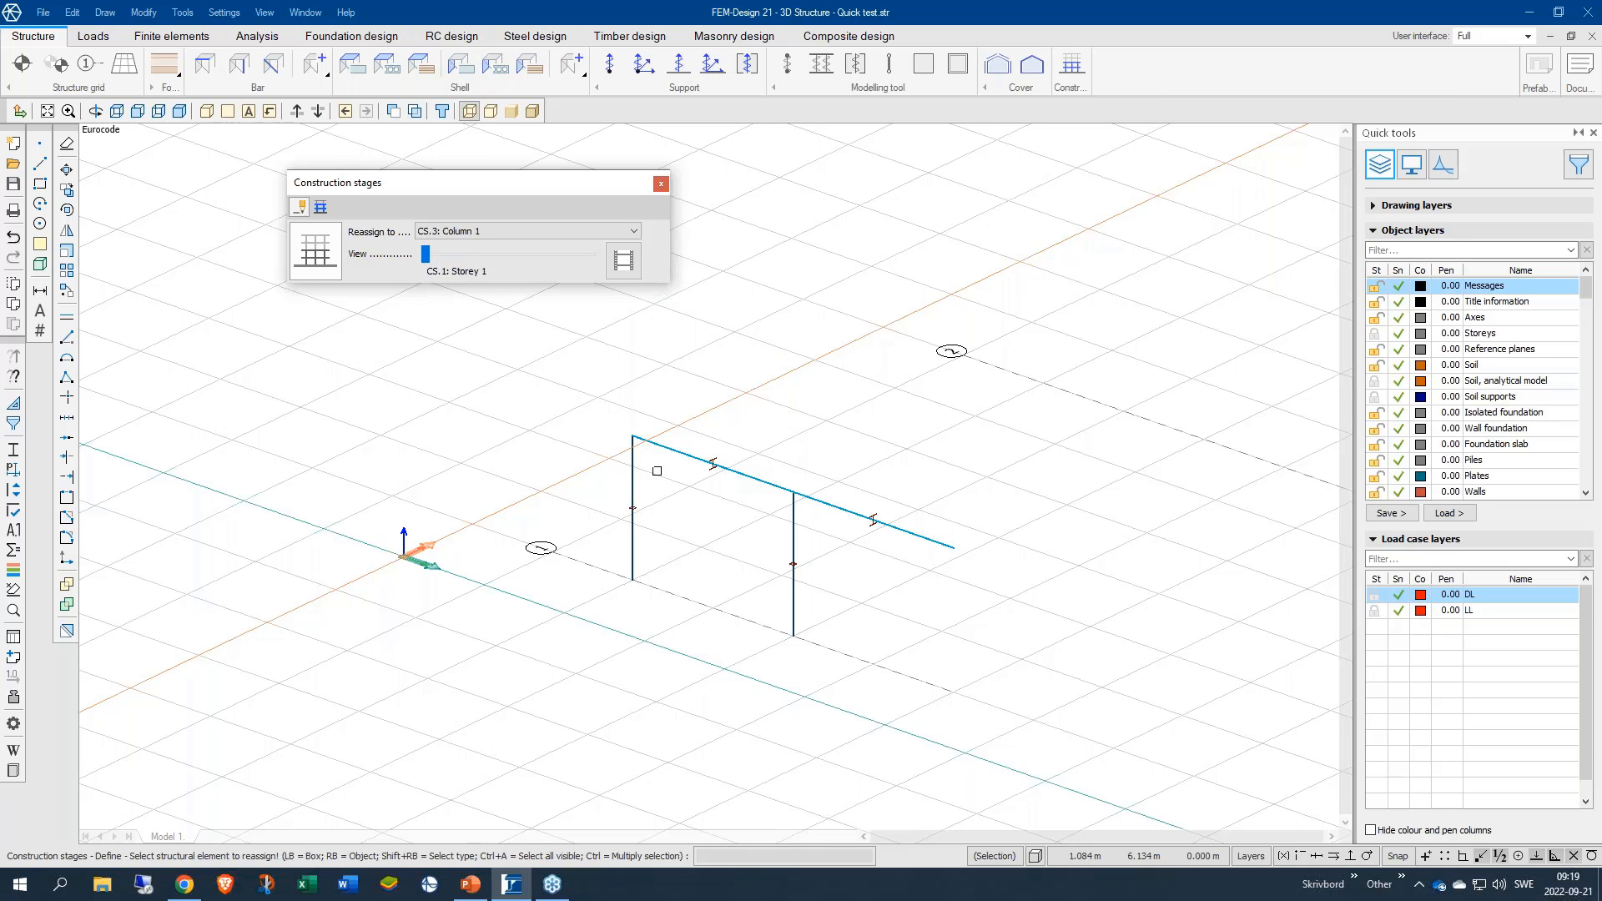
pyautogui.scroll(-2, 597, 518)
pyautogui.scroll(-1, 593, 540)
pyautogui.moveTo(992, 335); pyautogui.dragTo(930, 378, button='middle')
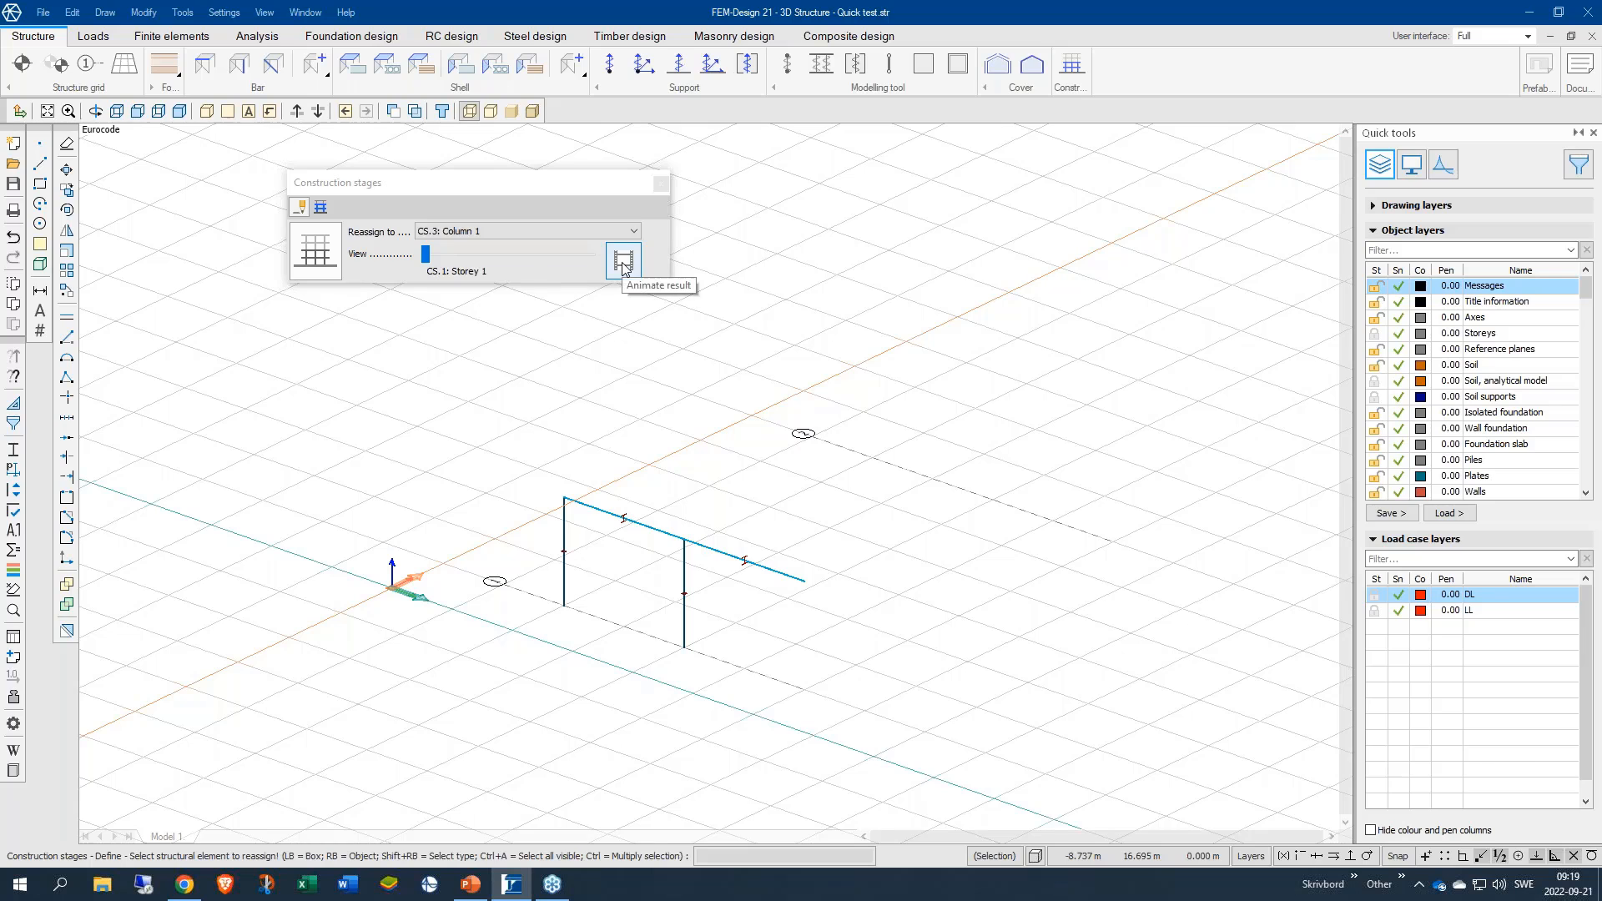
pyautogui.click(622, 263)
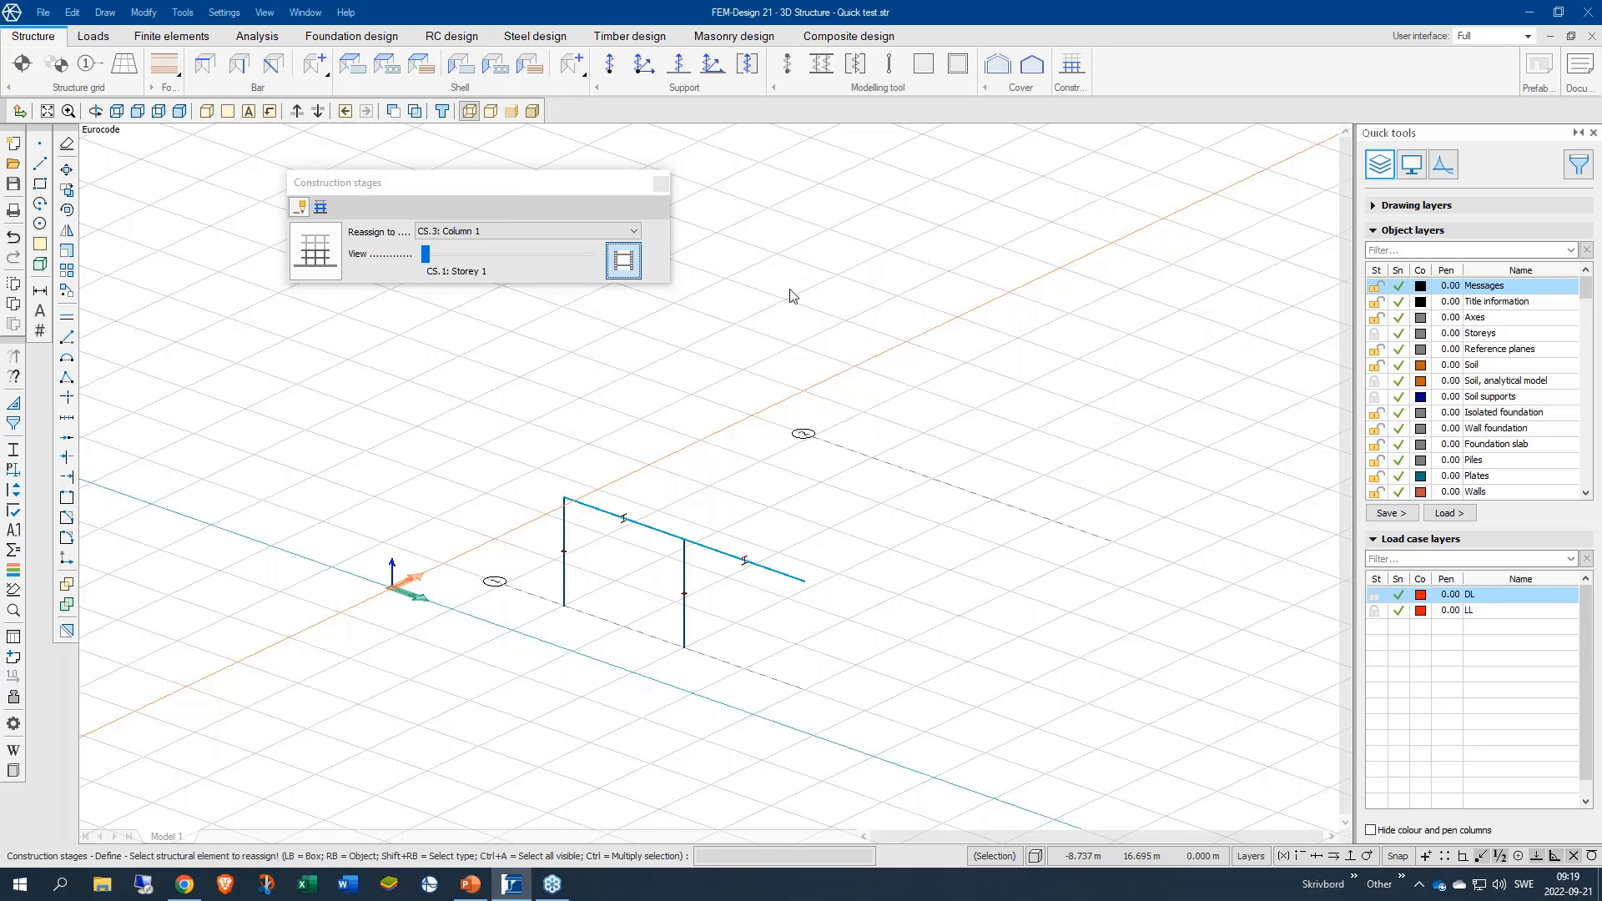
pyautogui.press('Escape')
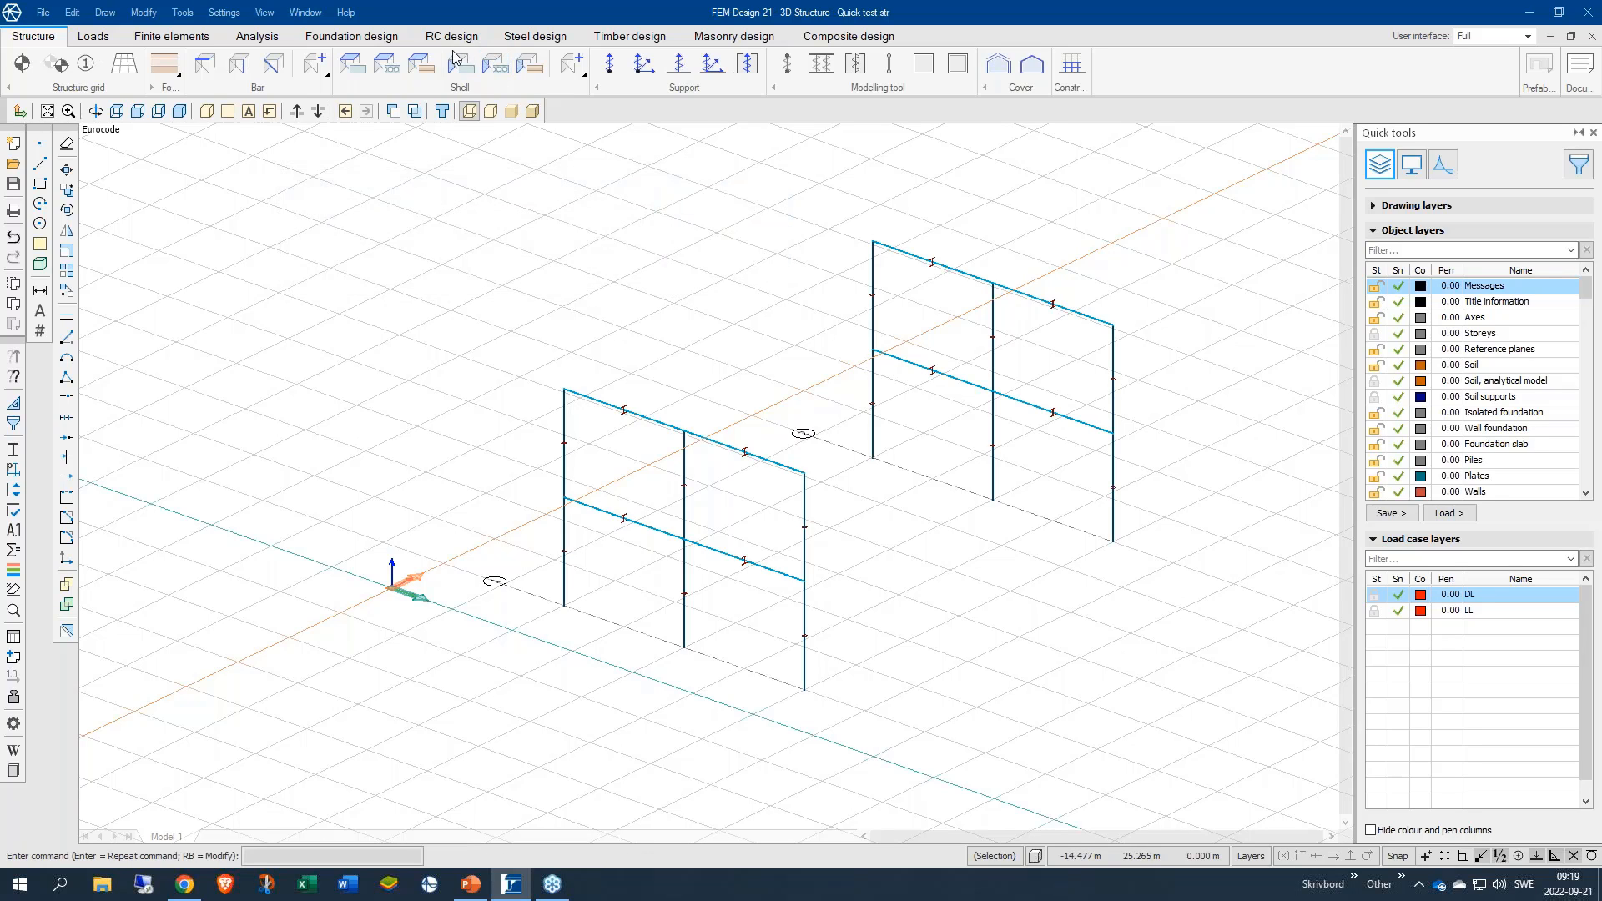
# Step: Start the Point support group command and inspect the existing supports at the column bases of both frames
pyautogui.click(651, 65)
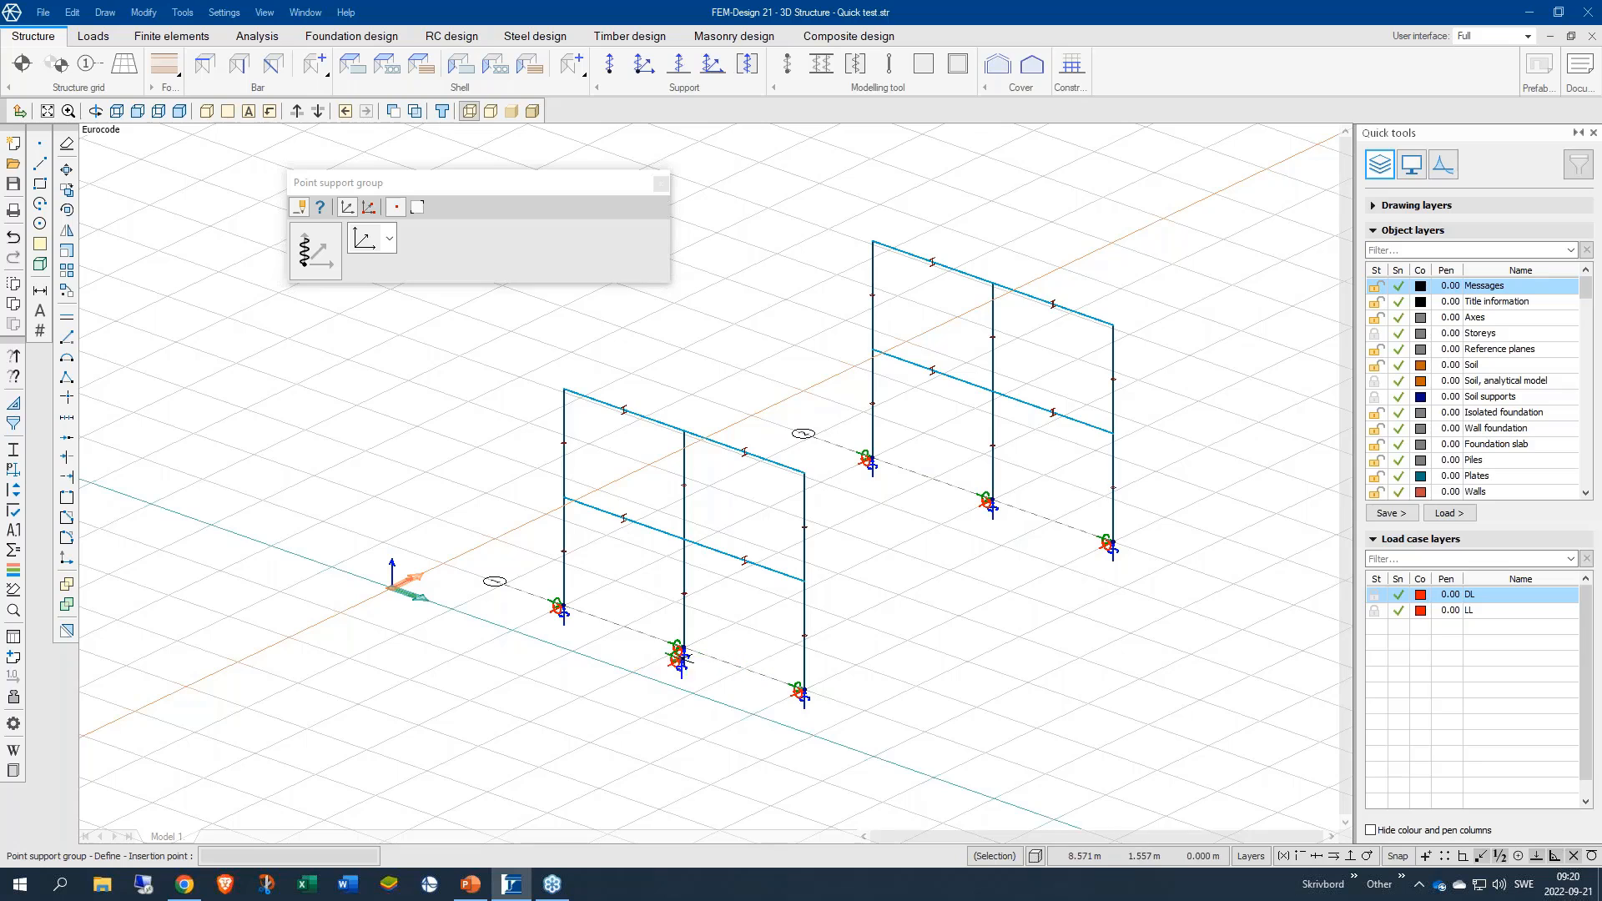
pyautogui.scroll(1, 618, 668)
pyautogui.scroll(3, 601, 659)
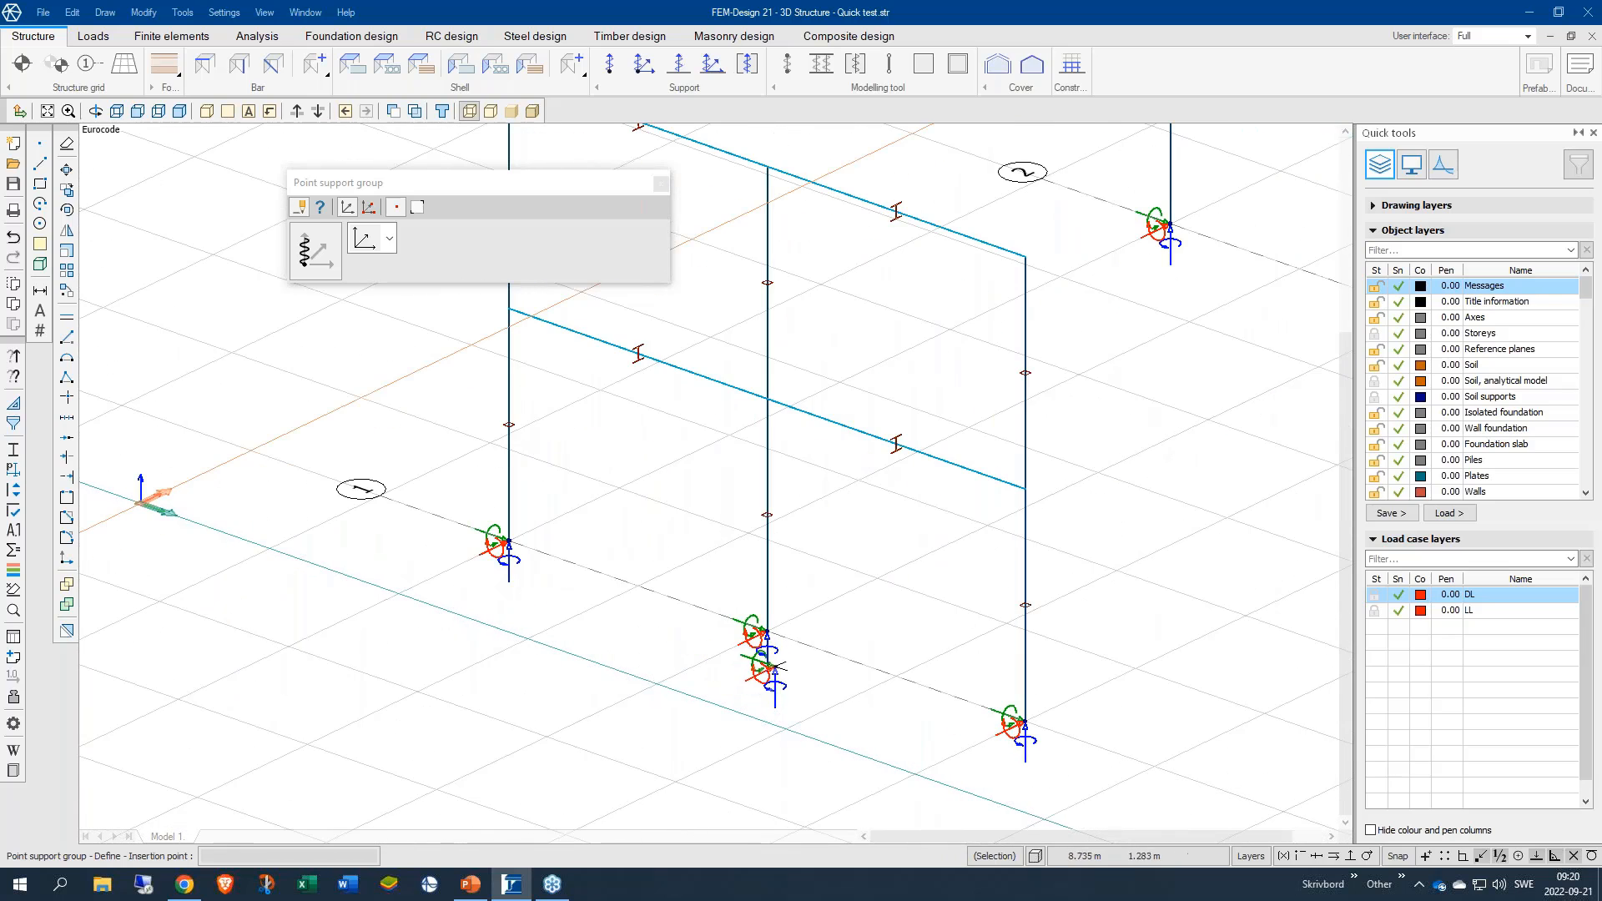
pyautogui.scroll(-4, 624, 584)
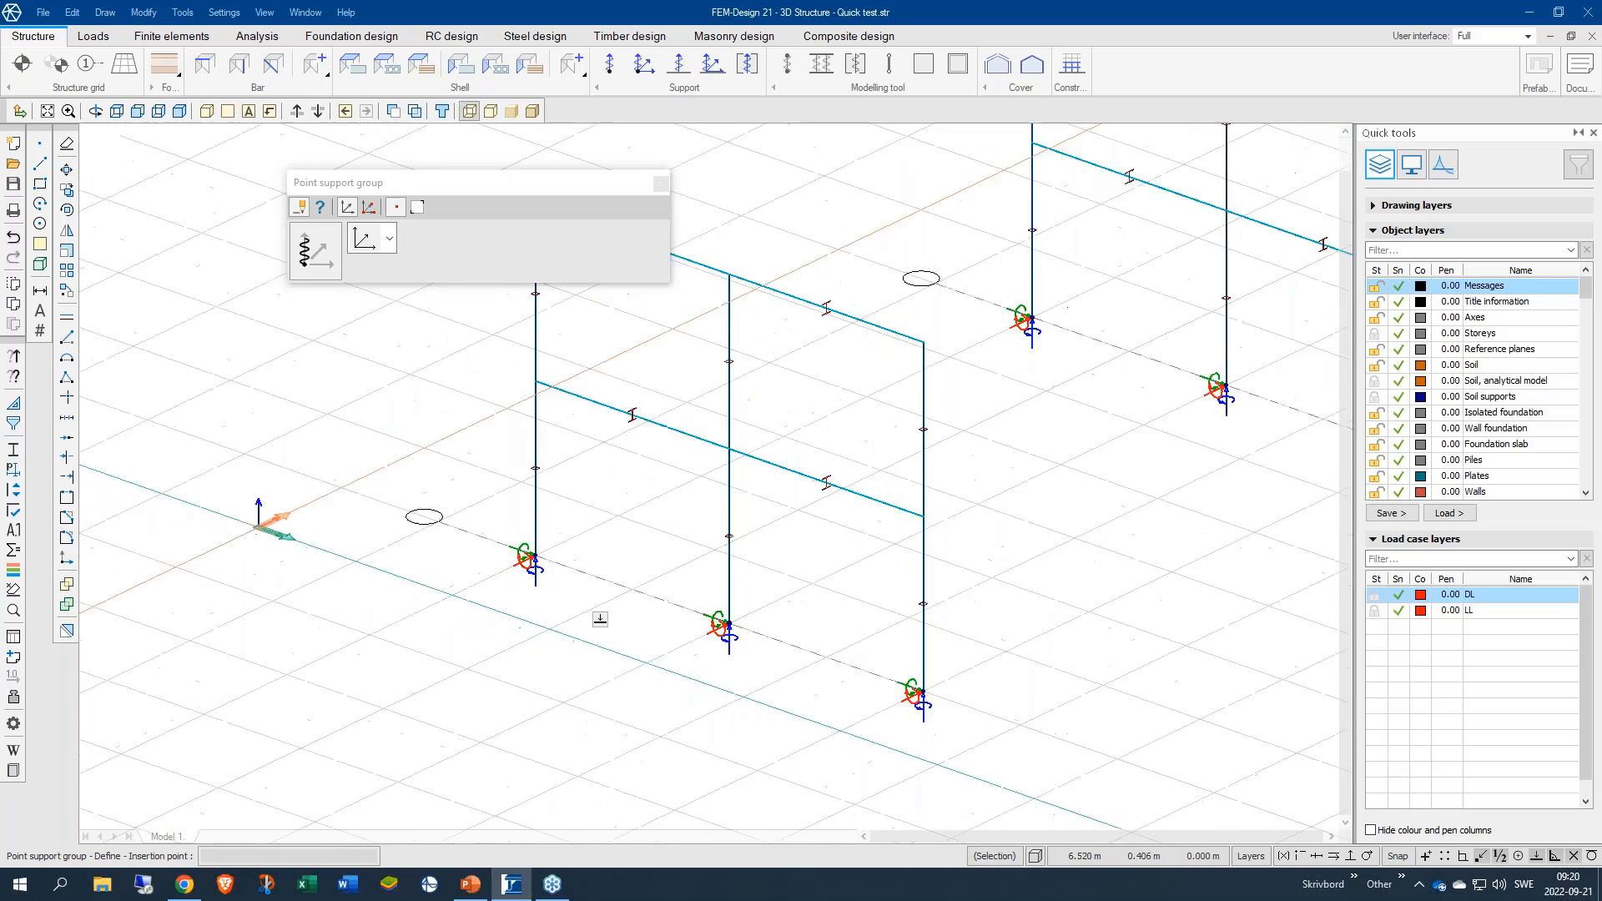
pyautogui.moveTo(941, 492); pyautogui.dragTo(945, 536, button='middle')
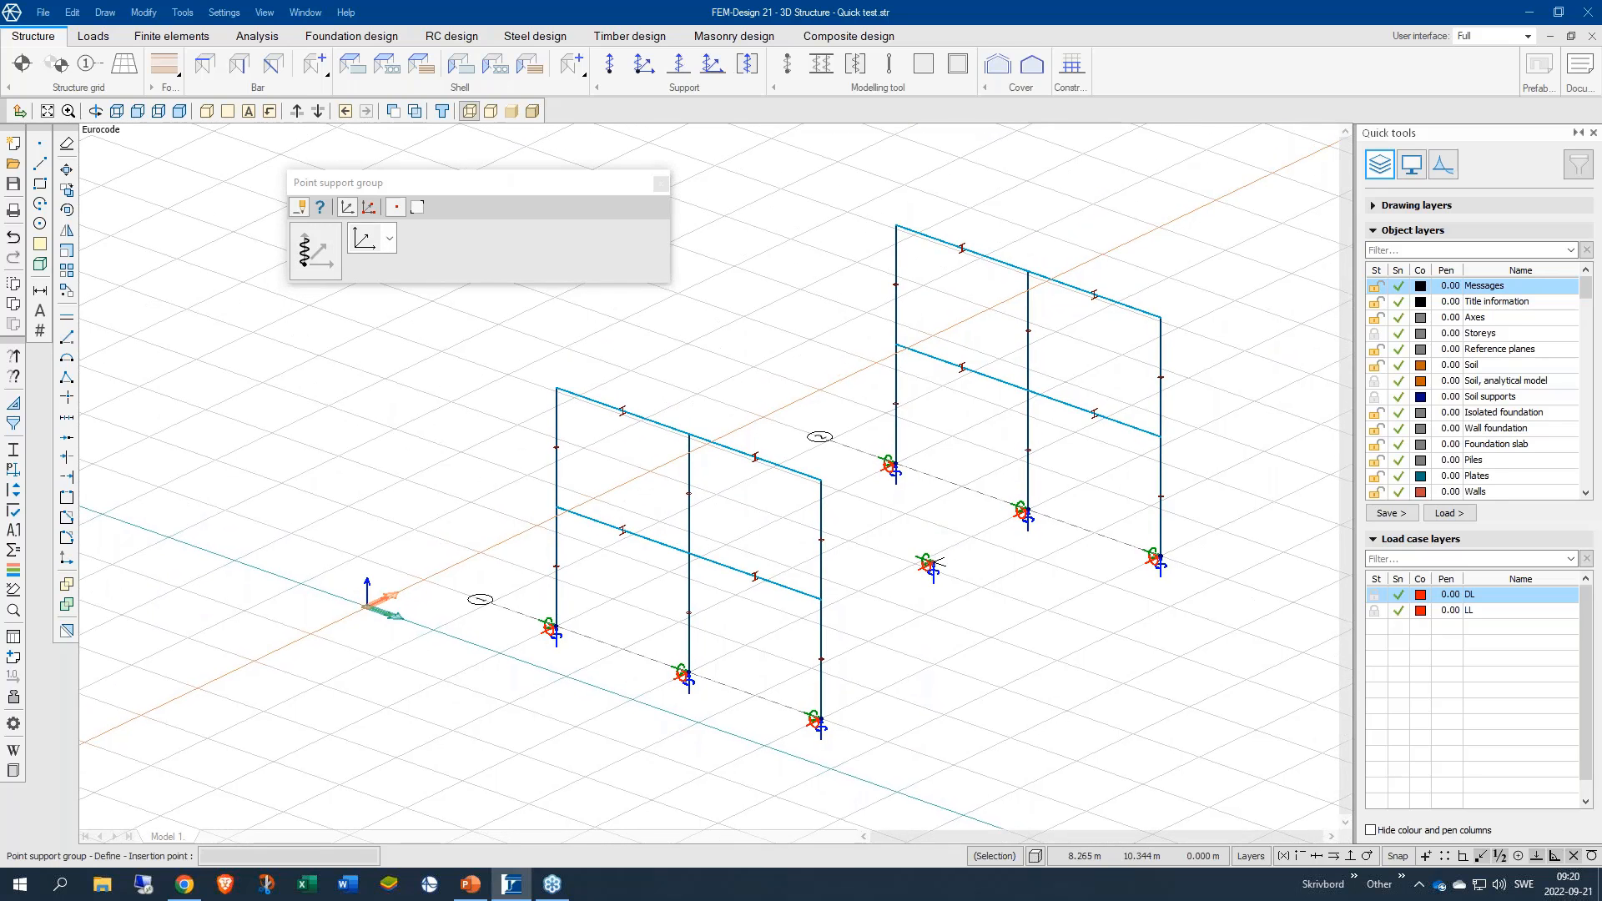
# Step: Review the load case list without changing it, and make LL the active load case
pyautogui.click(105, 36)
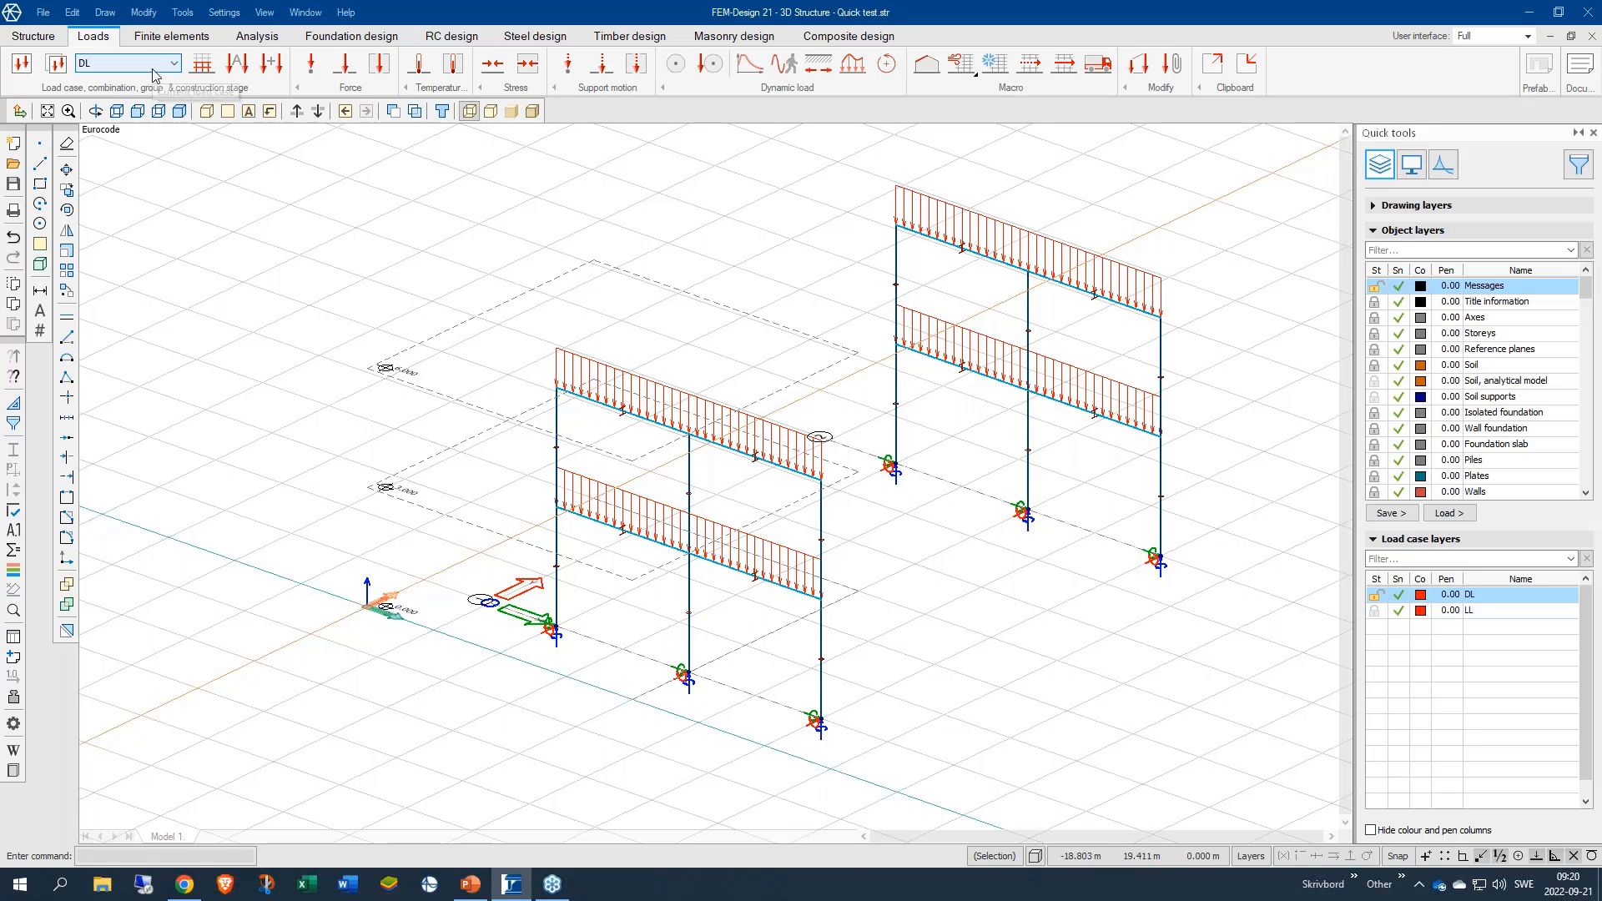
pyautogui.click(21, 63)
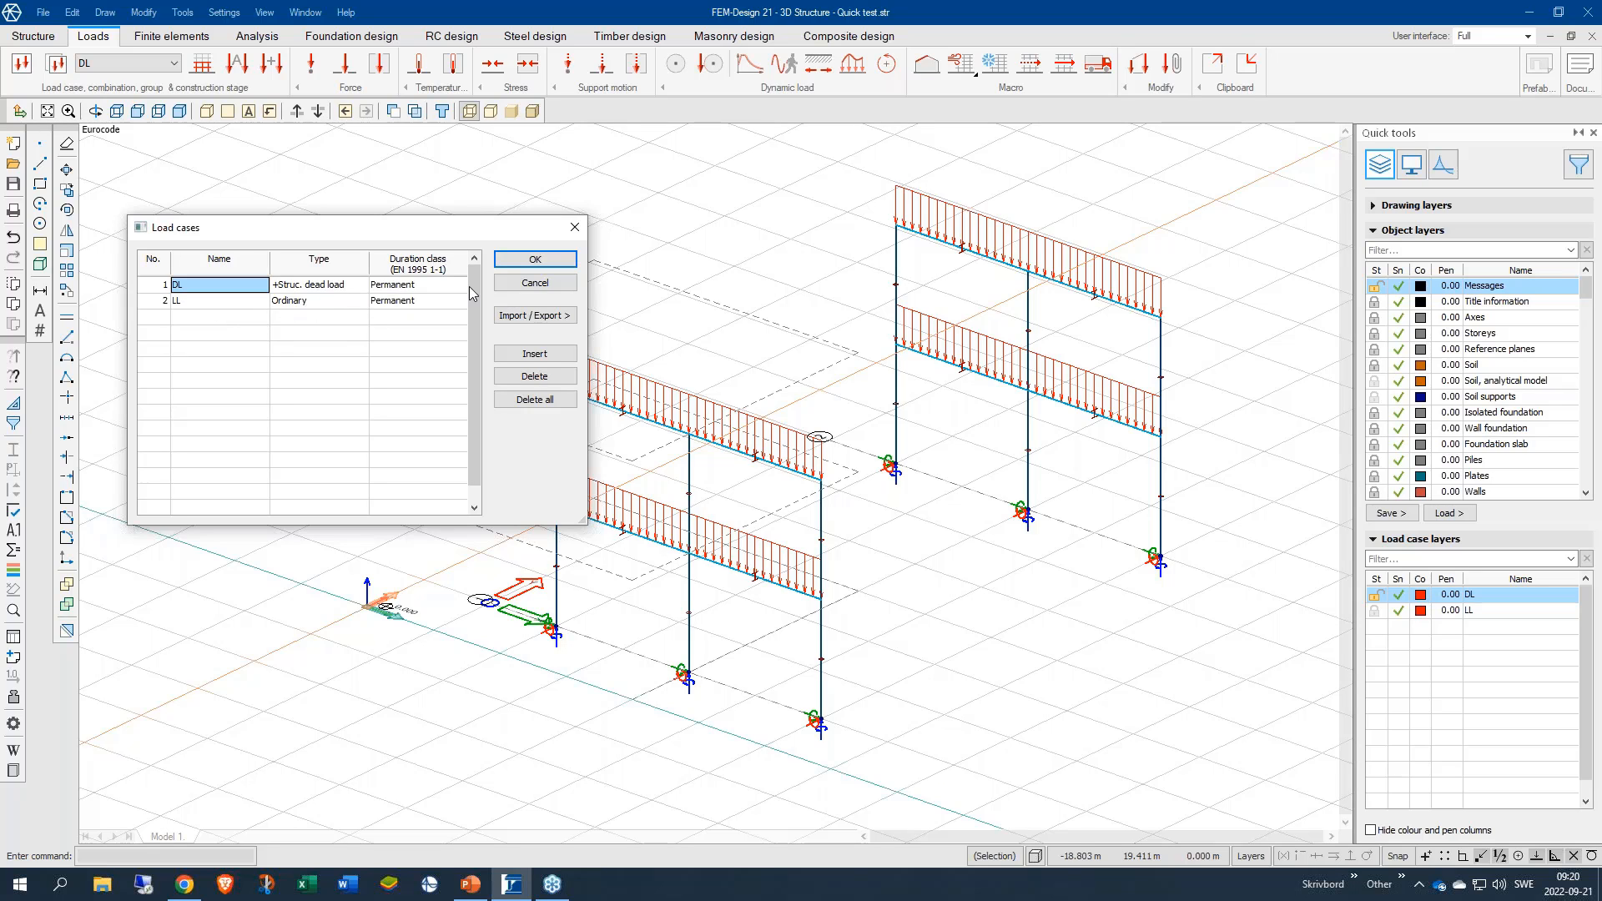
pyautogui.click(537, 283)
pyautogui.click(153, 65)
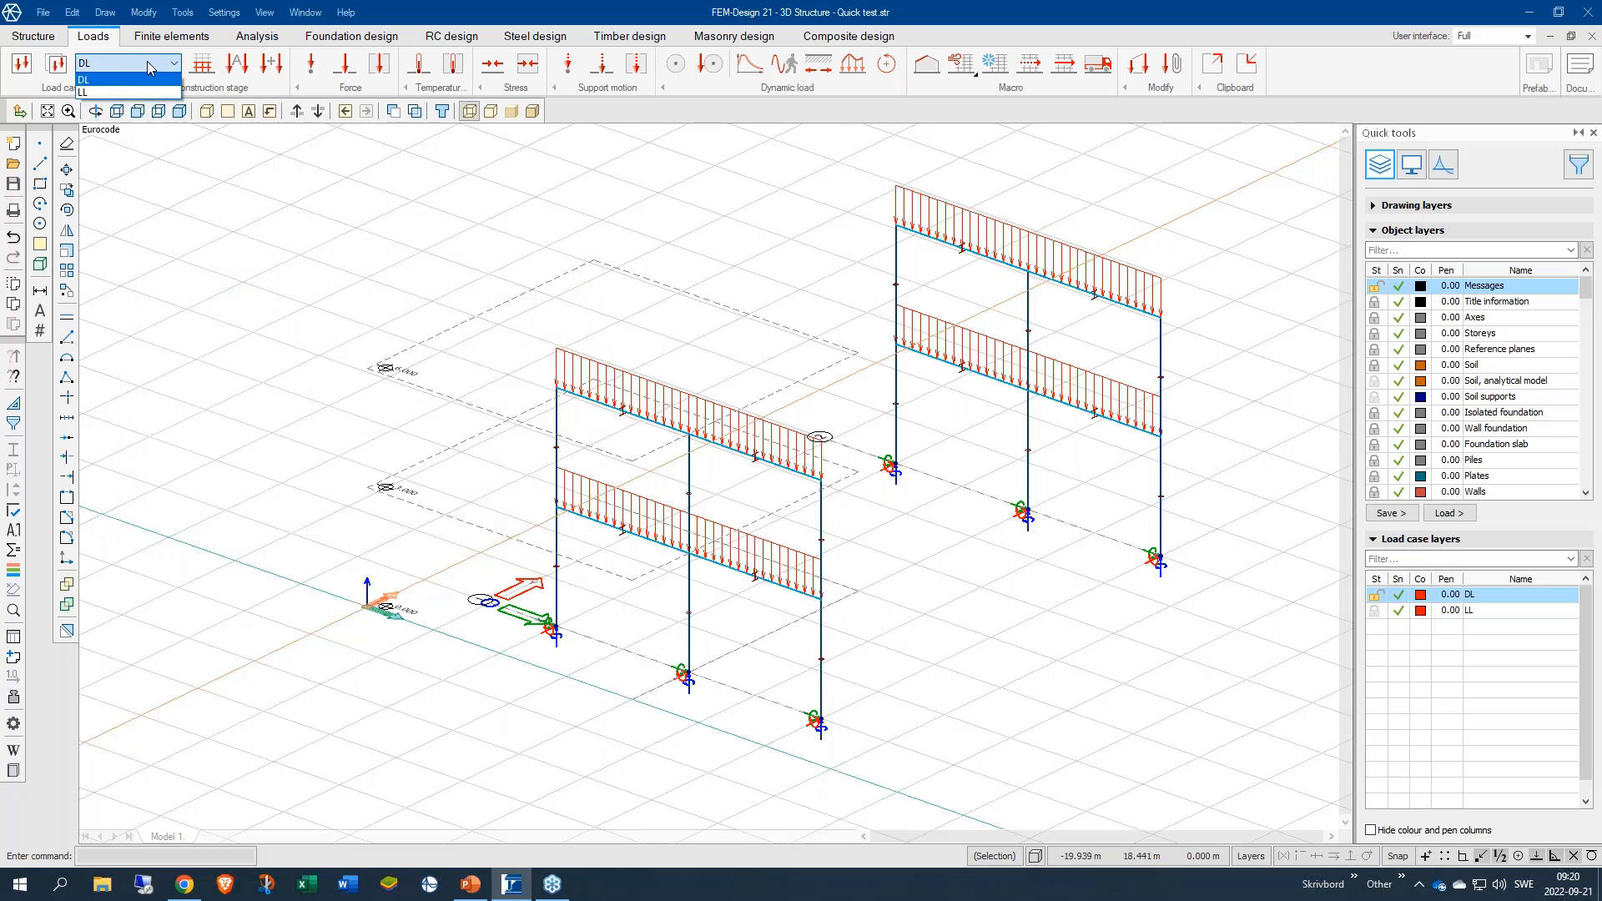
pyautogui.click(108, 86)
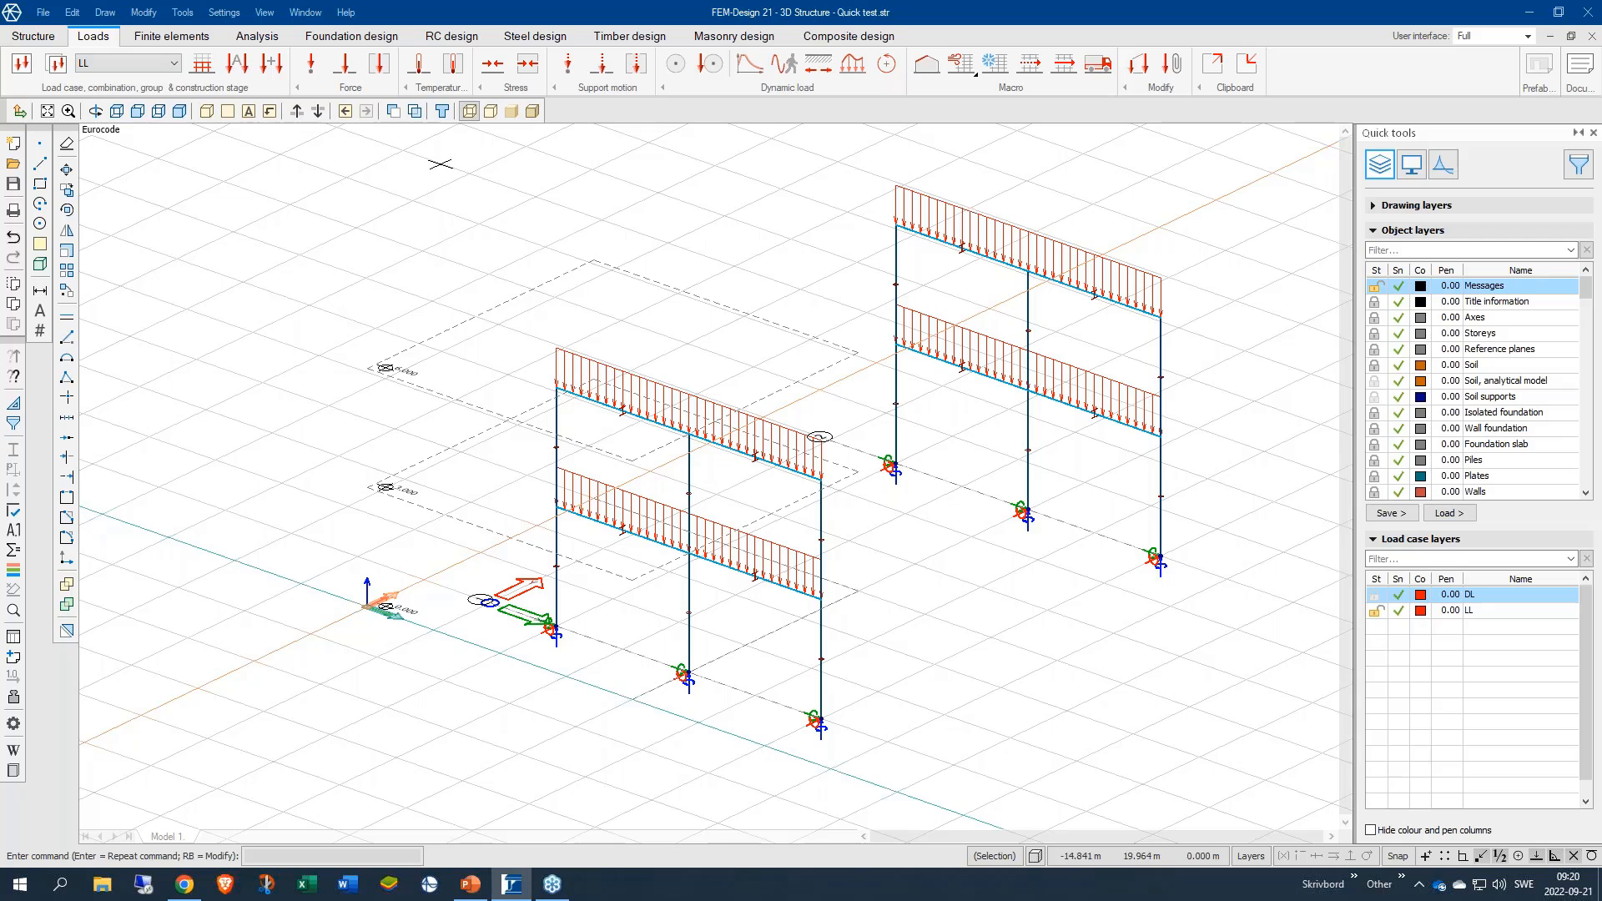
# Step: Inspect the properties of an LL line load on the axis 1 frame's upper beam, and leave the Line load command without changes
pyautogui.click(345, 67)
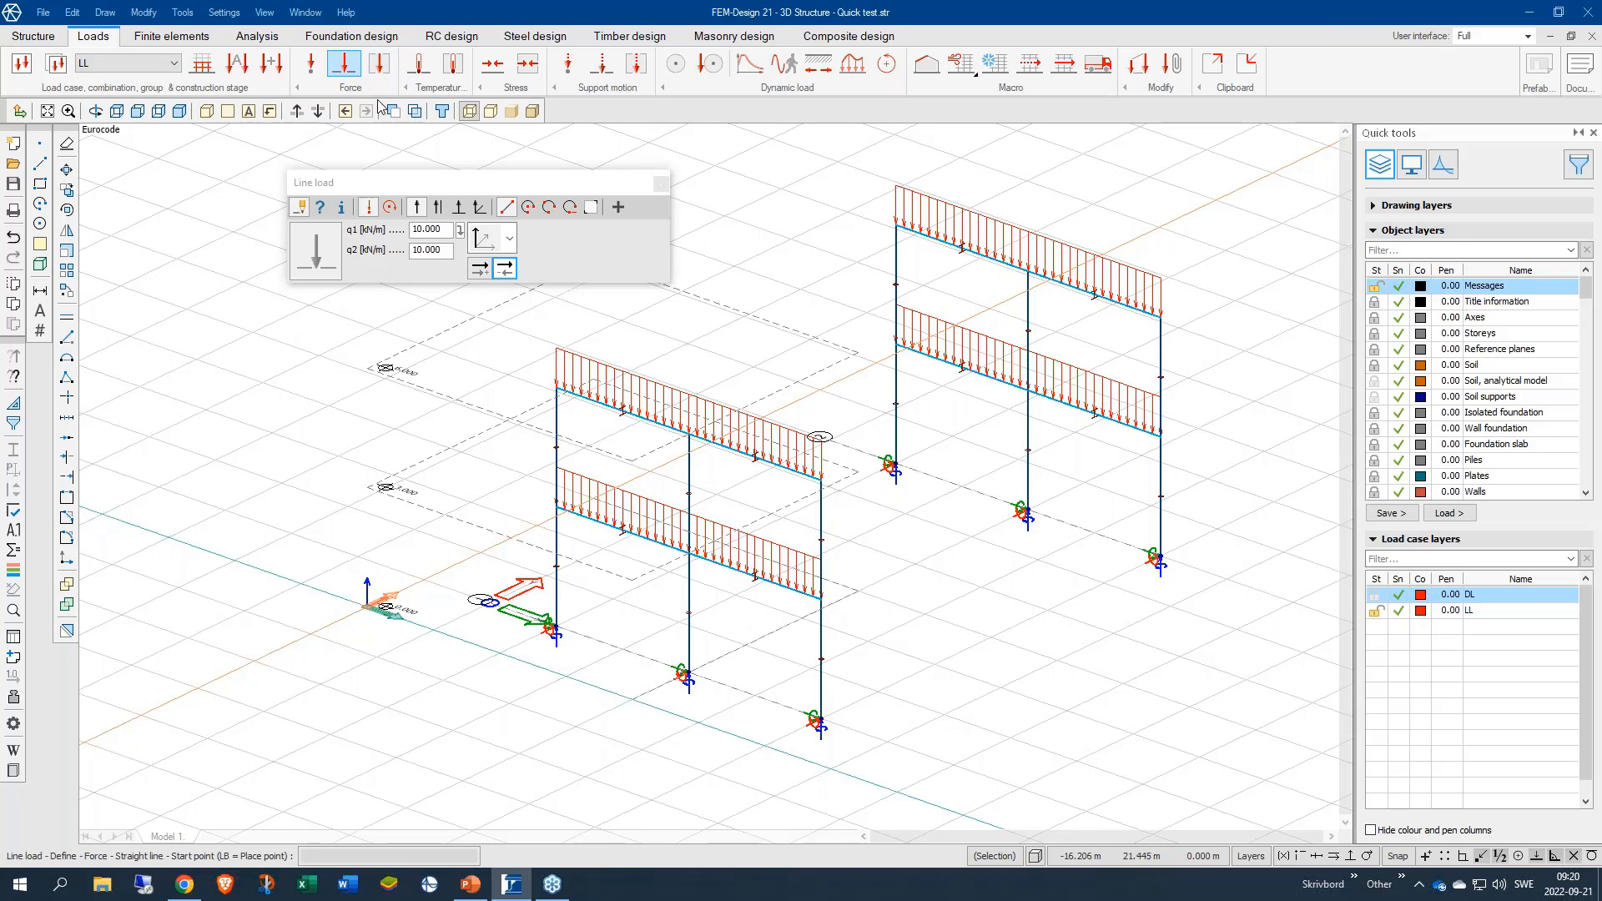
pyautogui.click(319, 207)
pyautogui.rightClick(820, 436)
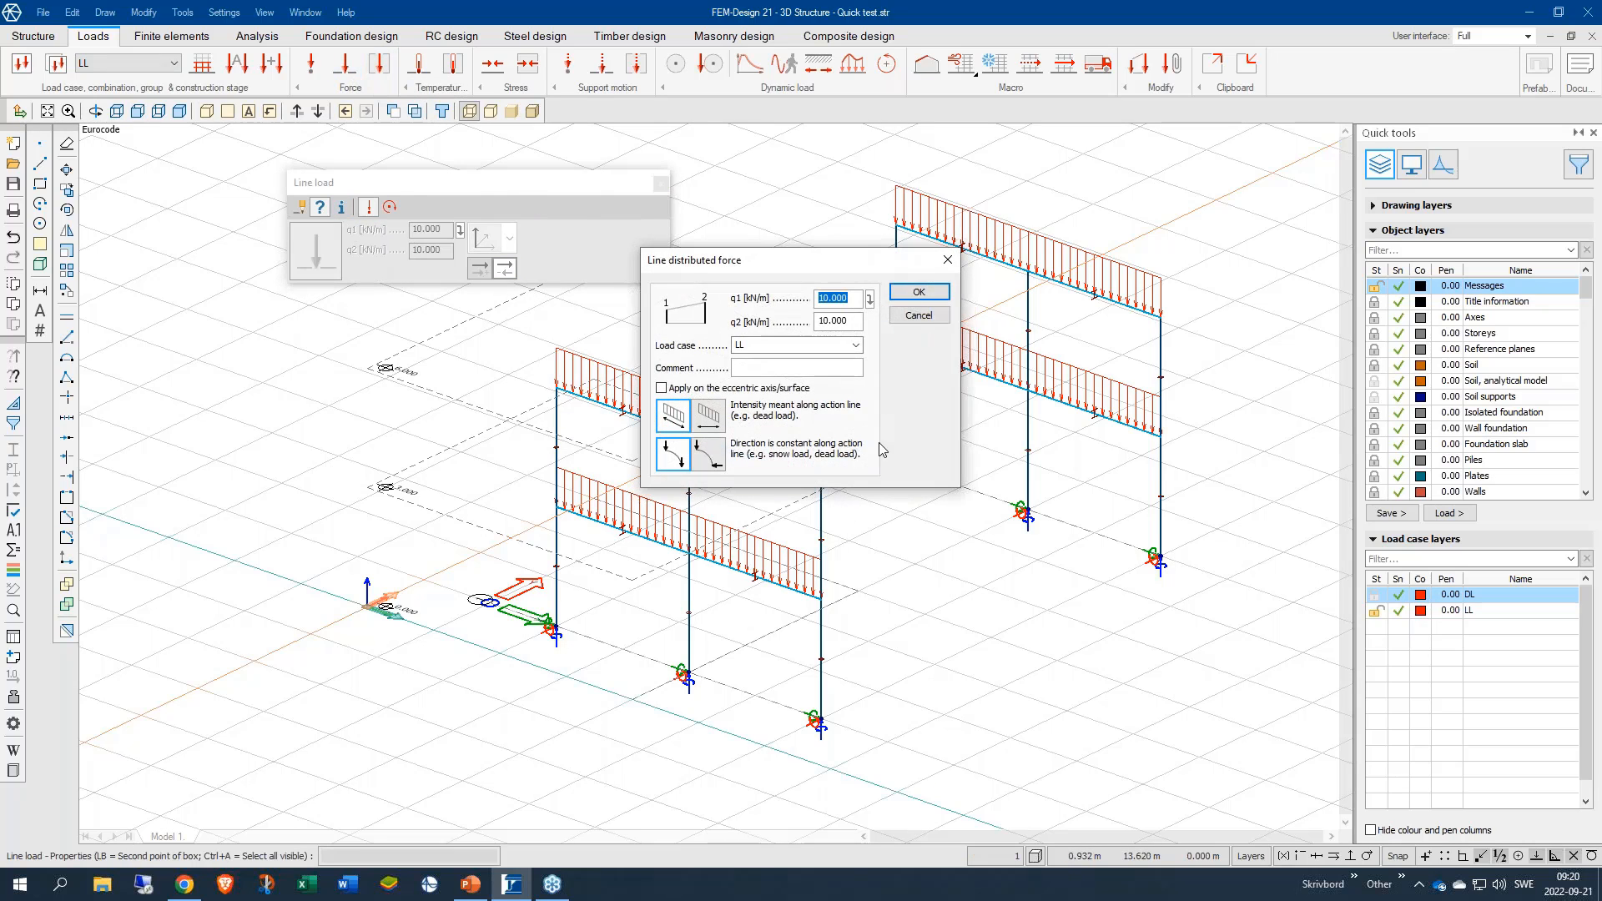
pyautogui.click(921, 316)
pyautogui.moveTo(1008, 451); pyautogui.dragTo(1011, 506, button='middle')
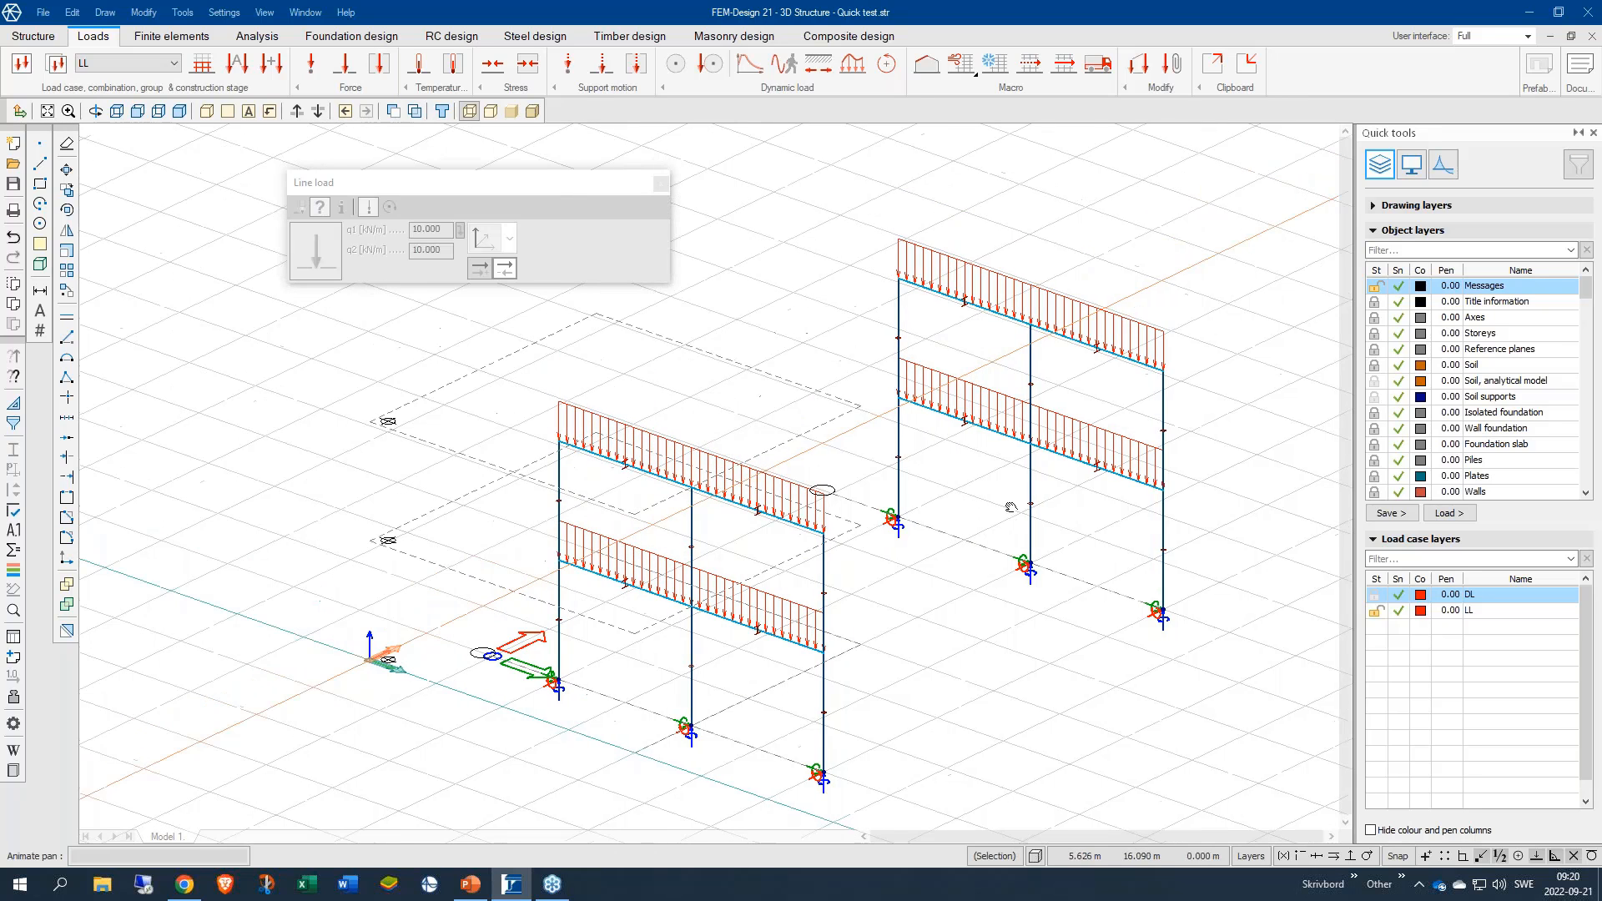
pyautogui.click(659, 184)
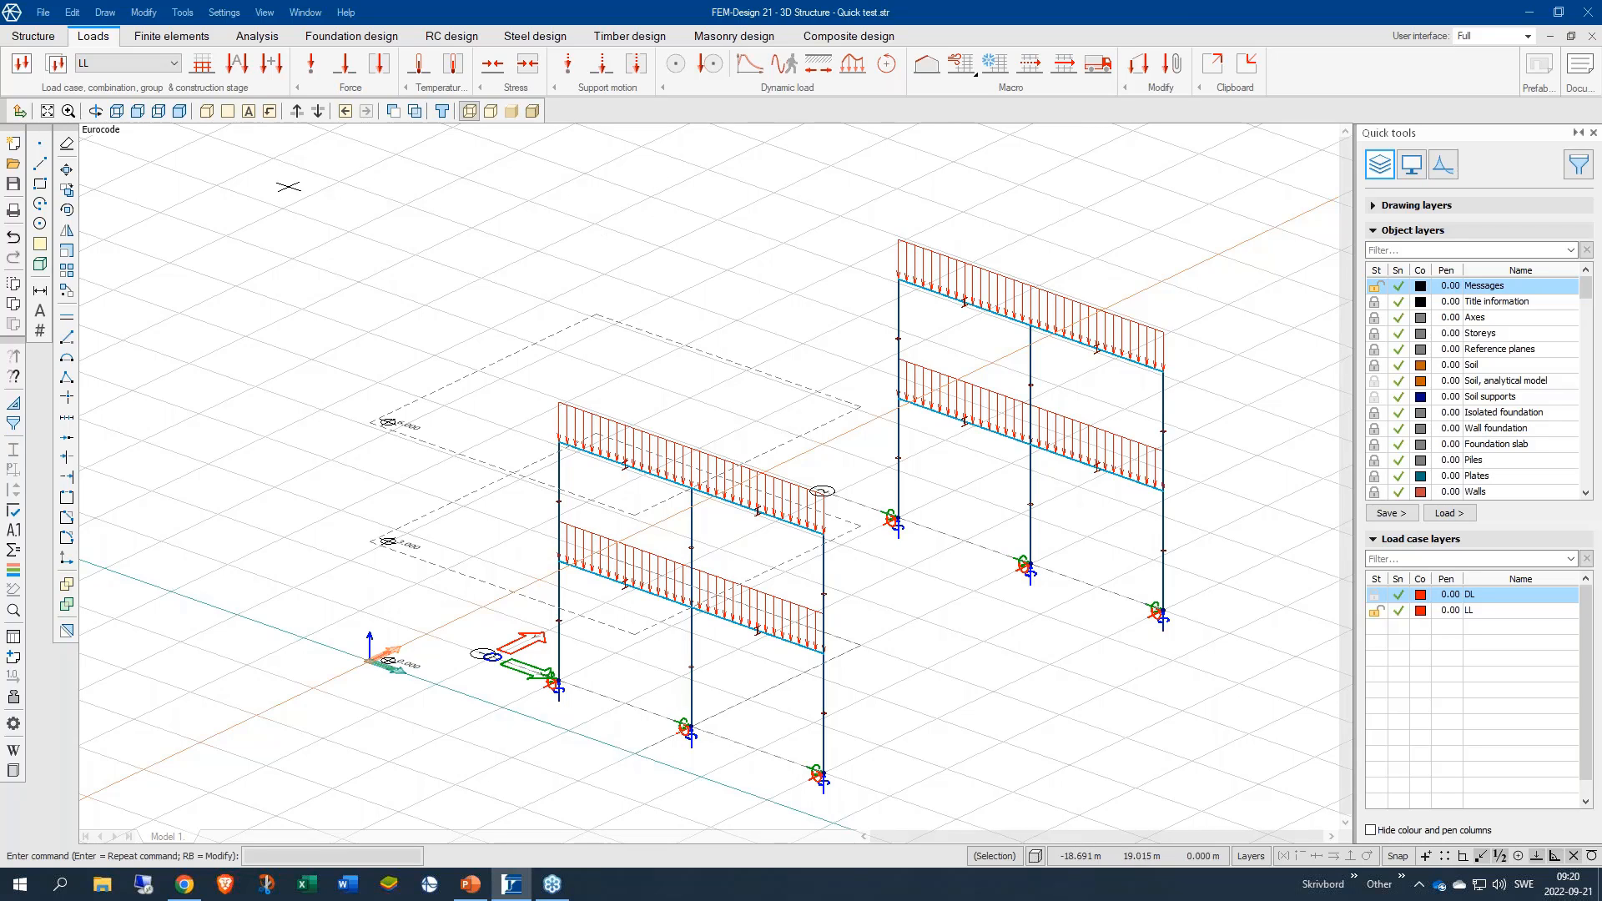
# Step: Activate load case DL in the Storey 1 construction stage with a factor of 1.35
pyautogui.click(205, 64)
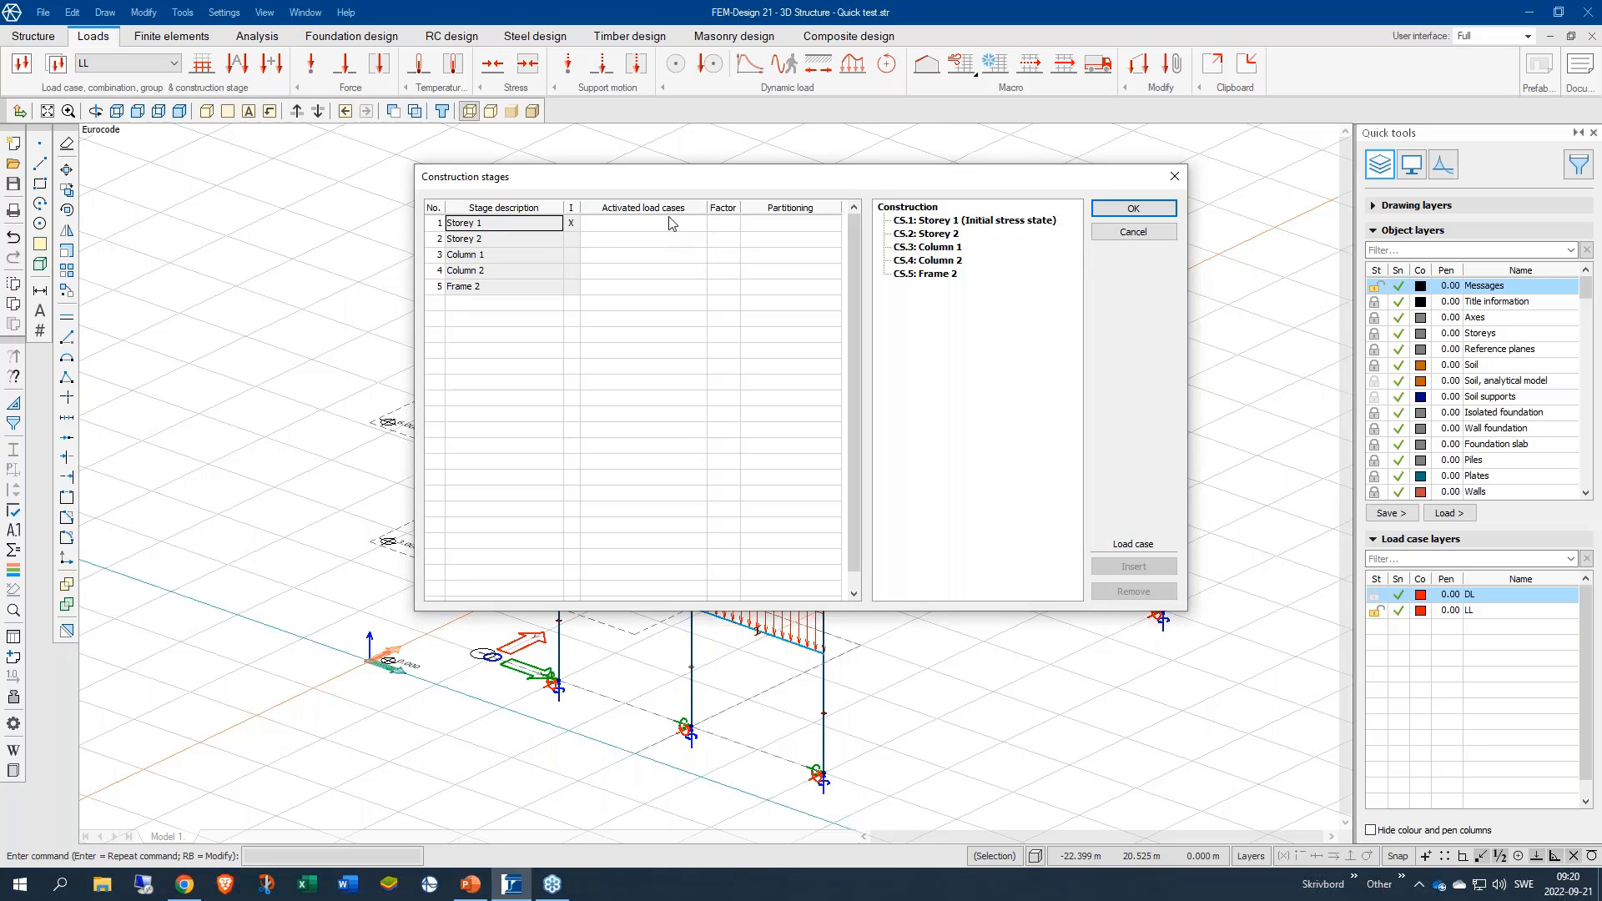
pyautogui.click(653, 225)
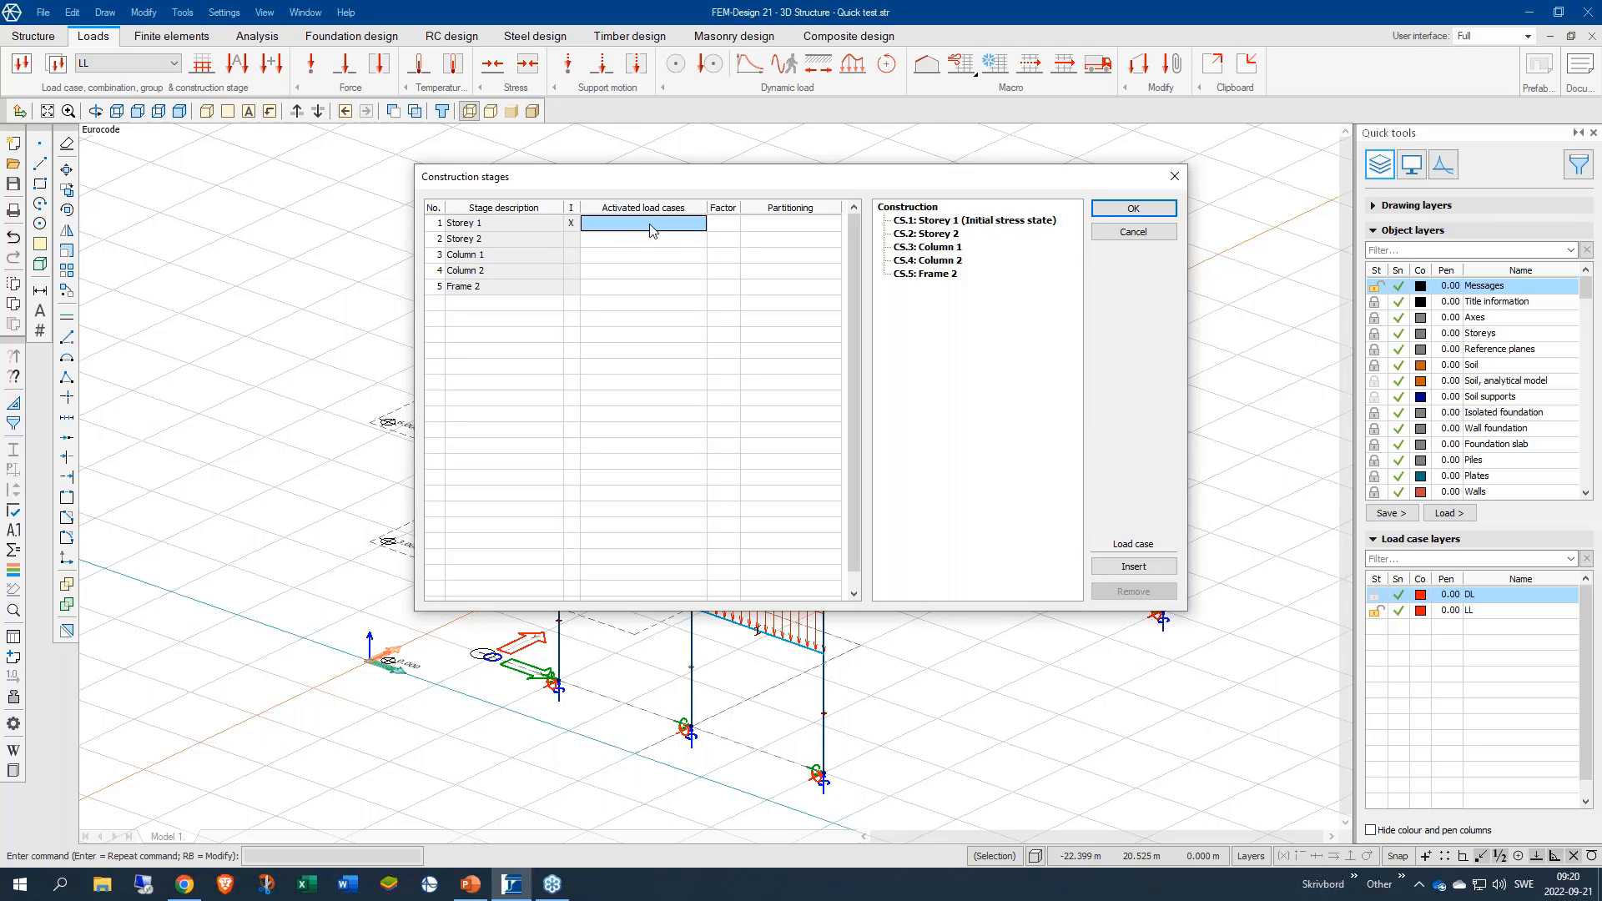
pyautogui.click(650, 227)
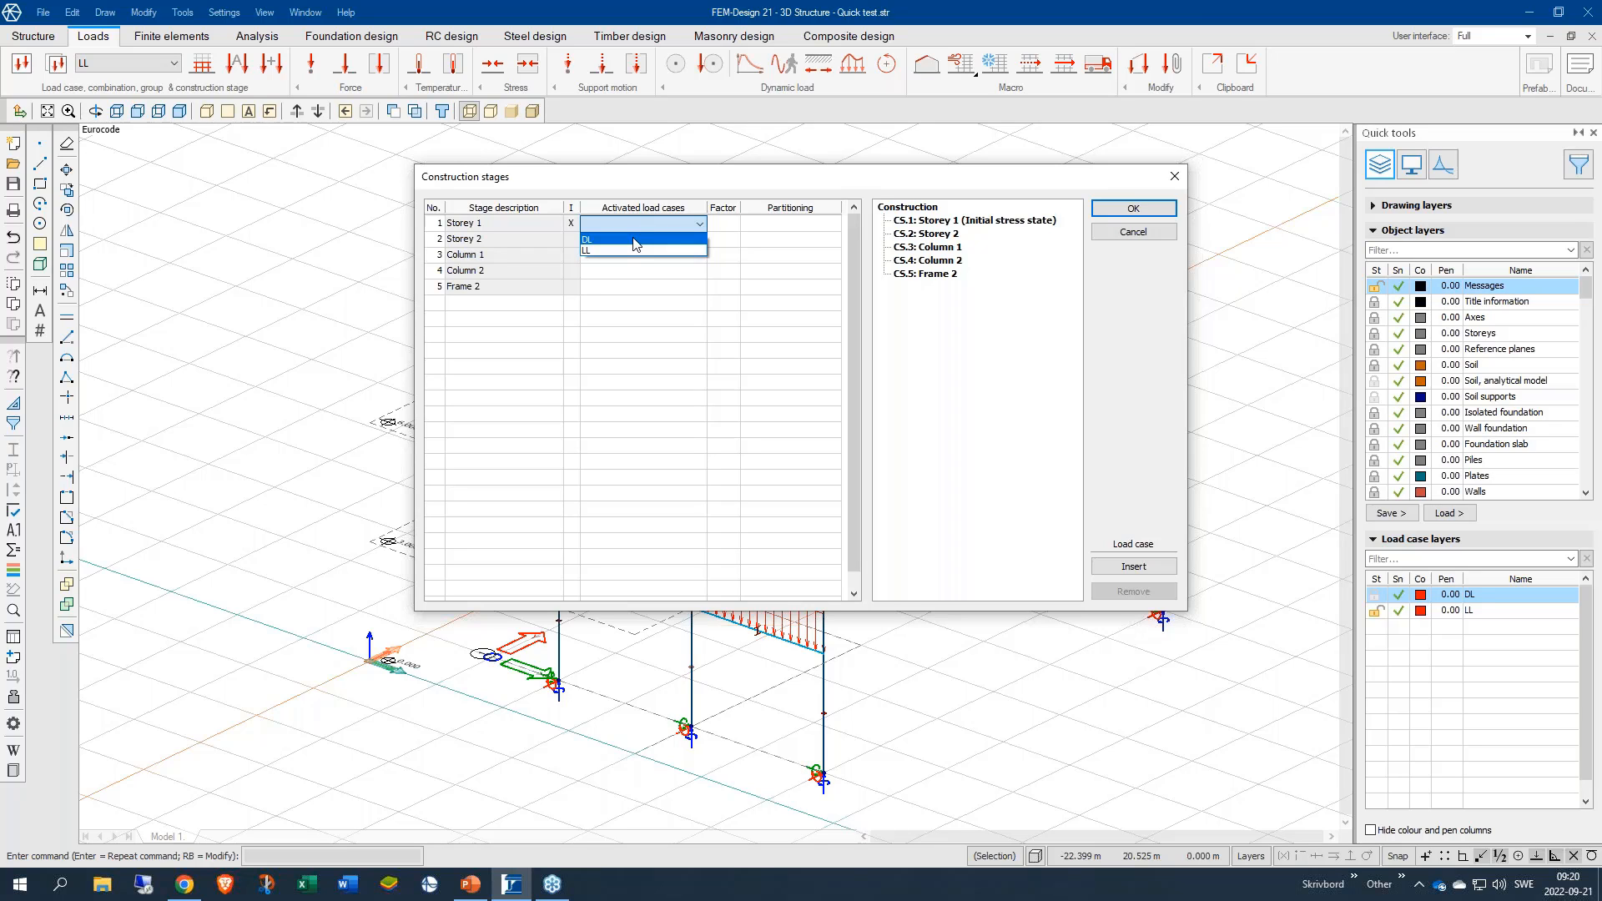
pyautogui.click(637, 241)
pyautogui.click(732, 227)
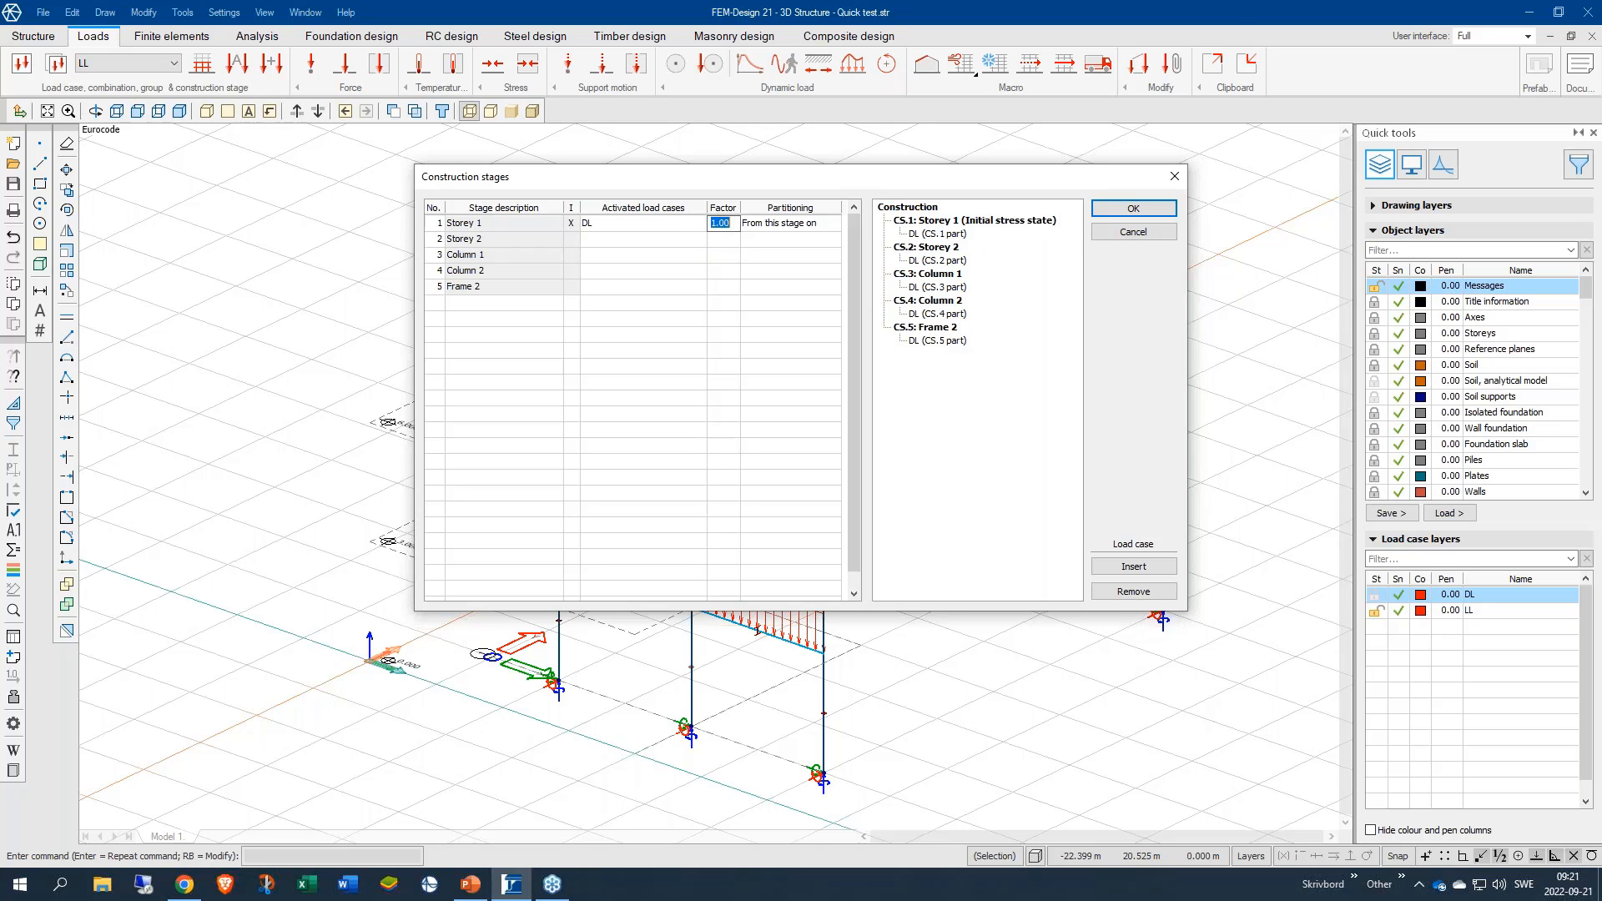
pyautogui.write('1,35')
pyautogui.click(723, 239)
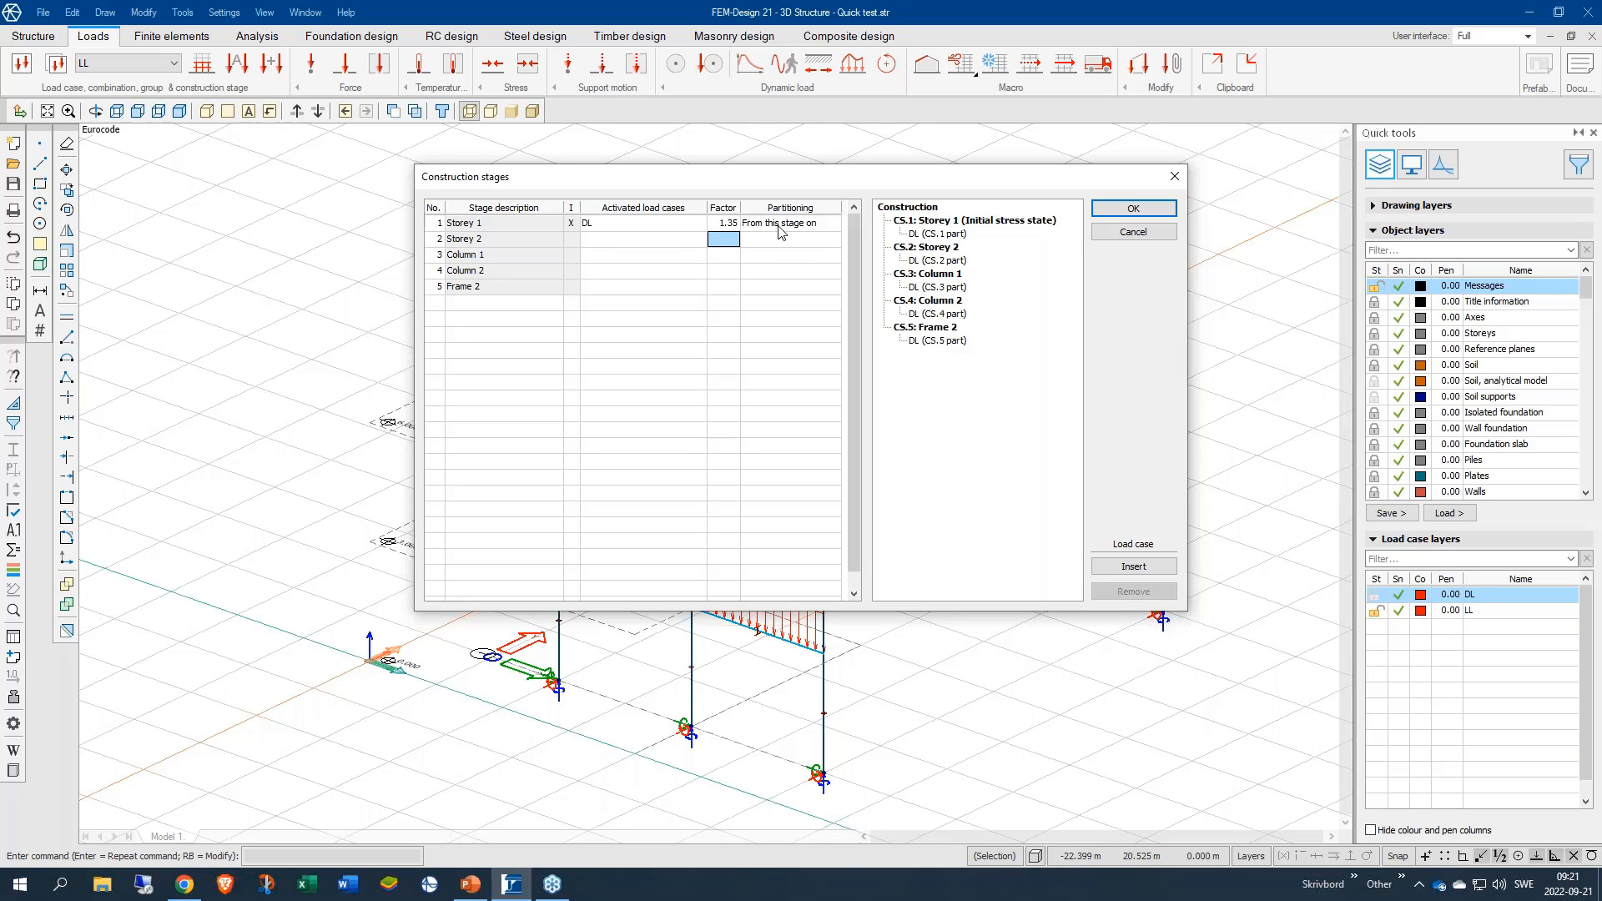
# Step: Activate load case LL in the Column 2 construction stage and set its partitioning to Shifted from first stage
pyautogui.click(626, 271)
pyautogui.click(626, 271)
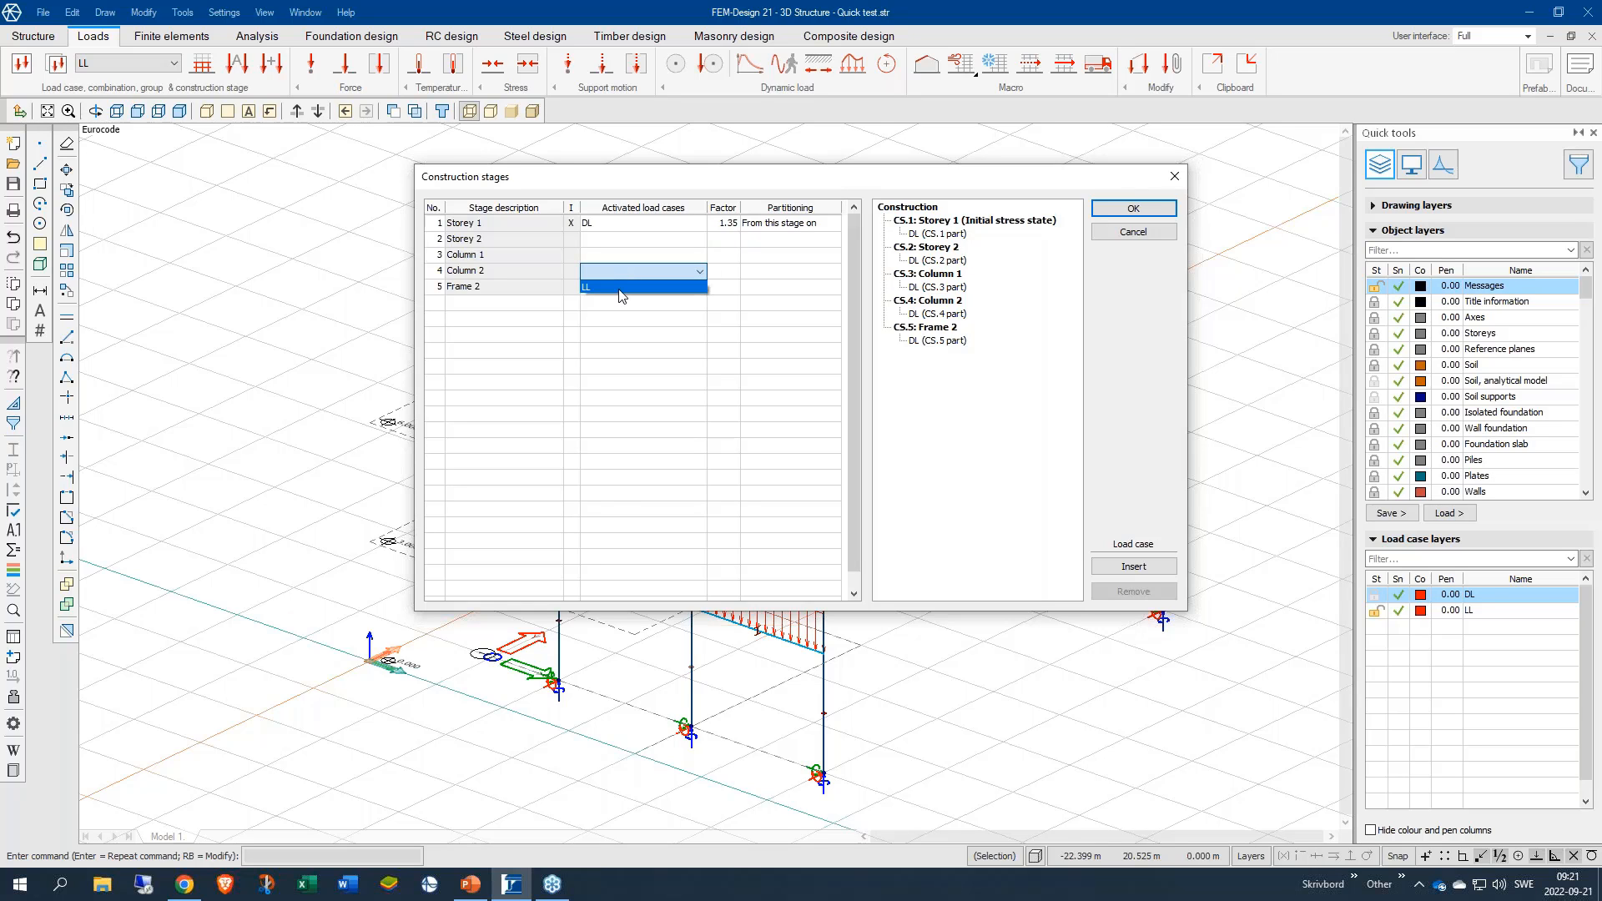
pyautogui.click(621, 289)
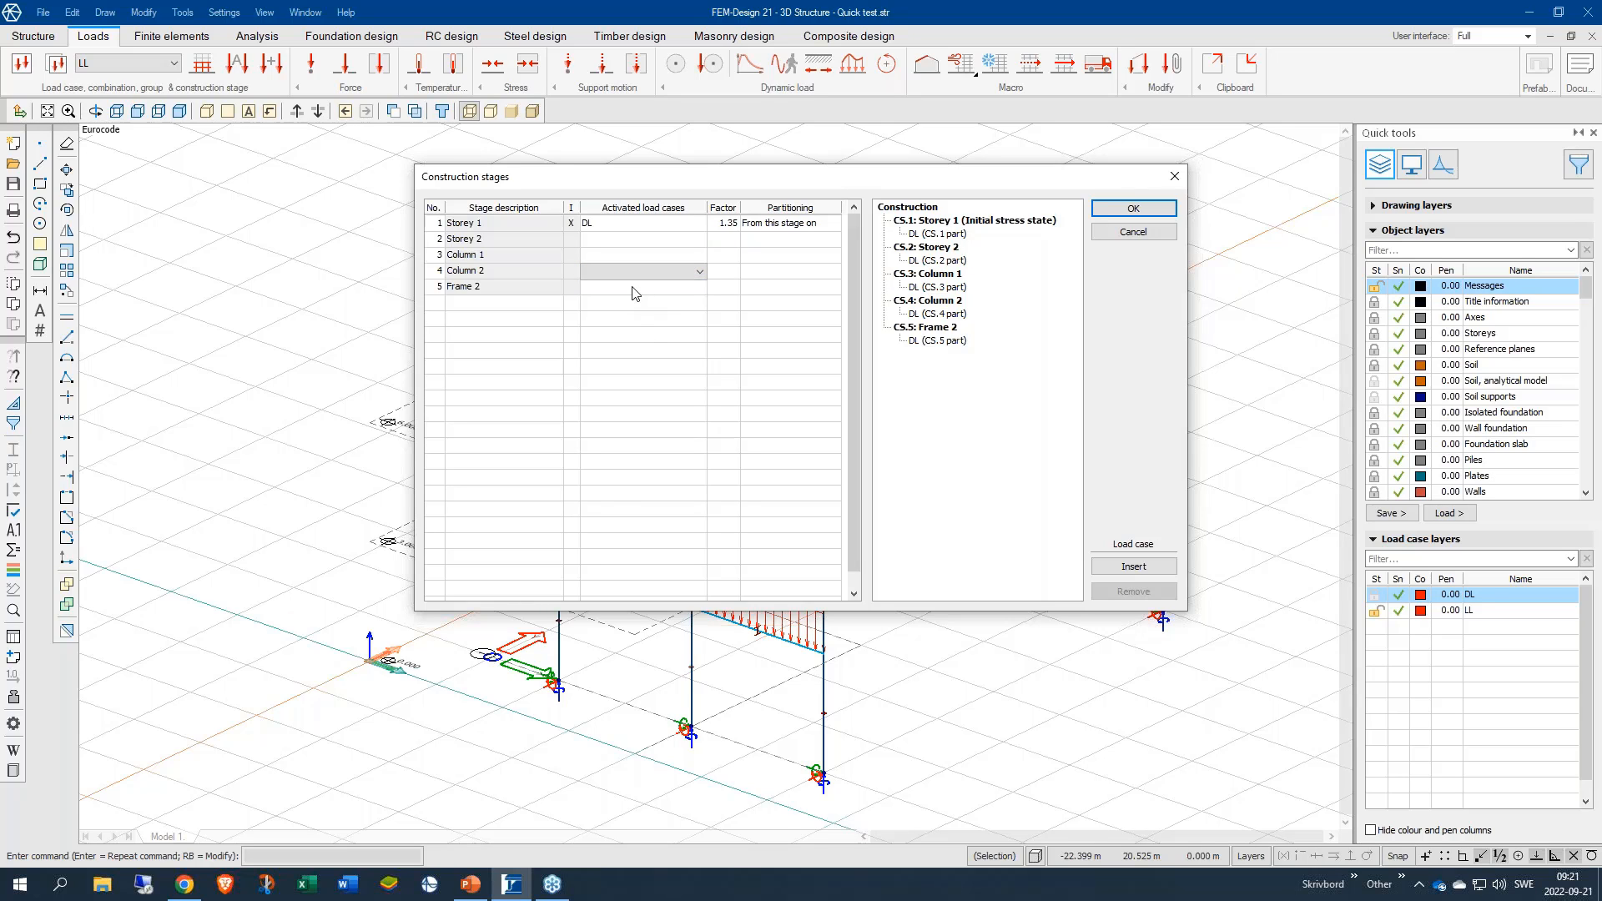
pyautogui.click(649, 276)
pyautogui.click(642, 290)
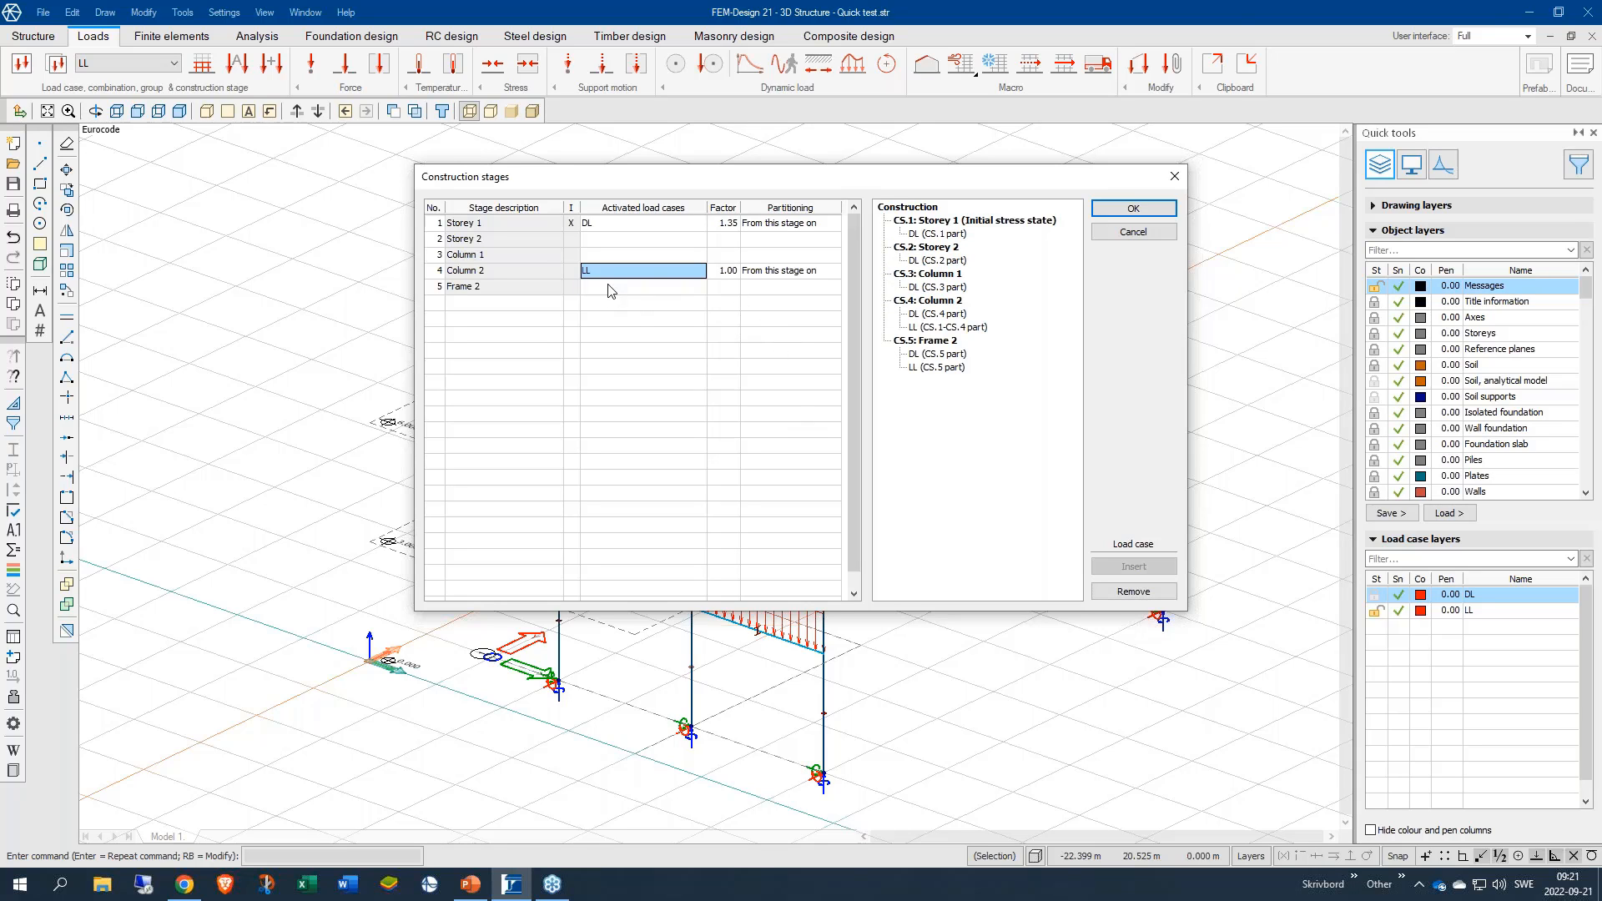
pyautogui.click(791, 275)
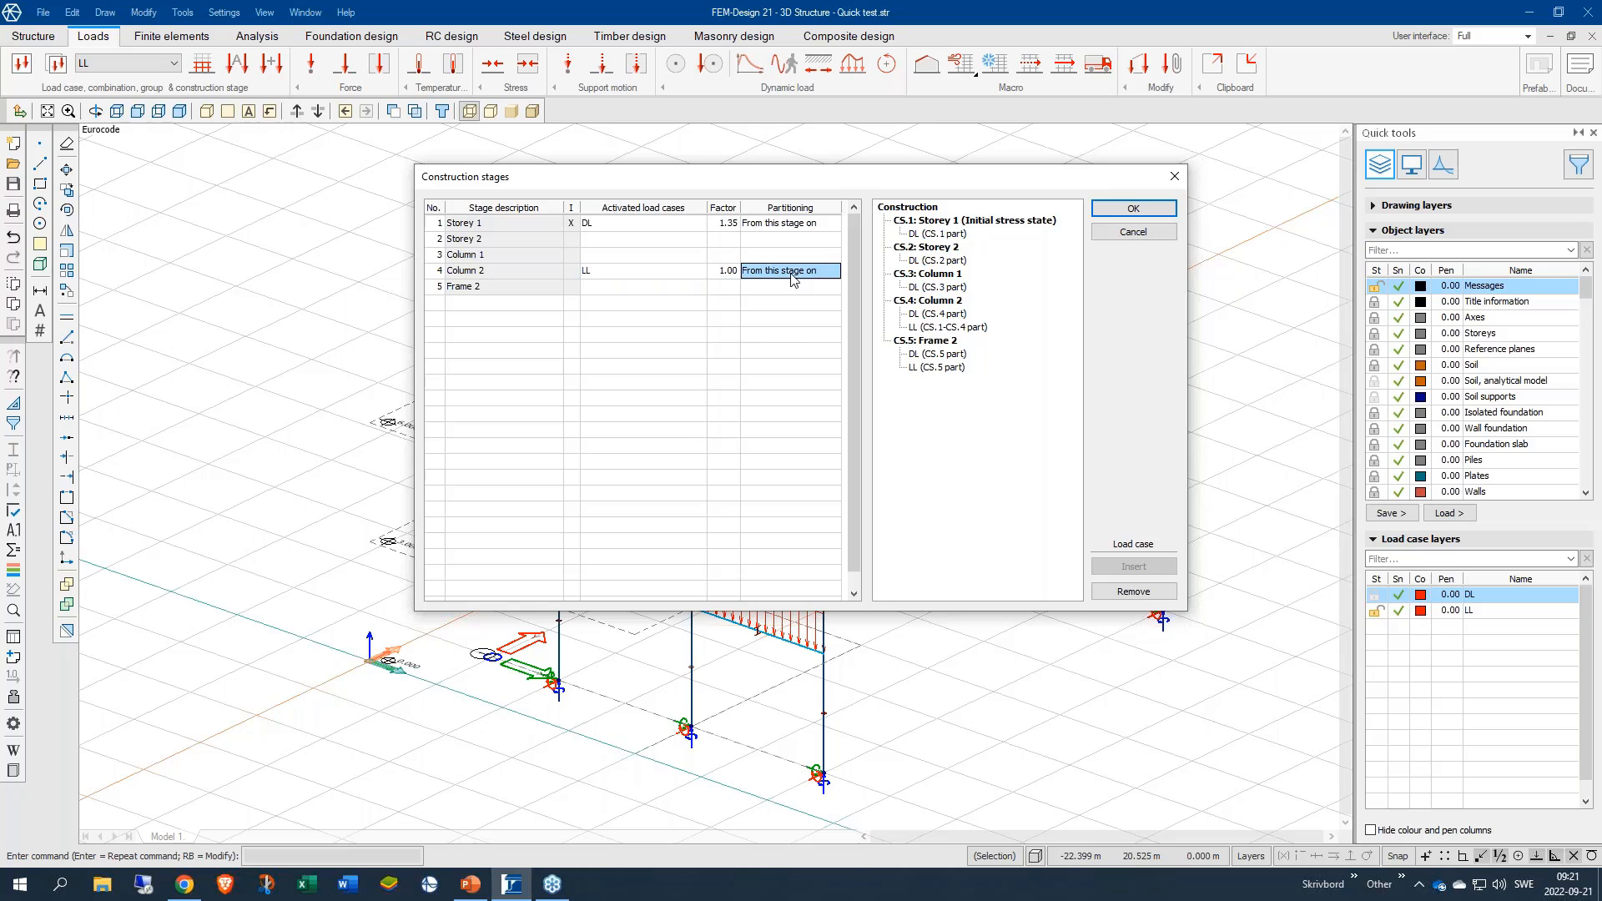
pyautogui.click(793, 277)
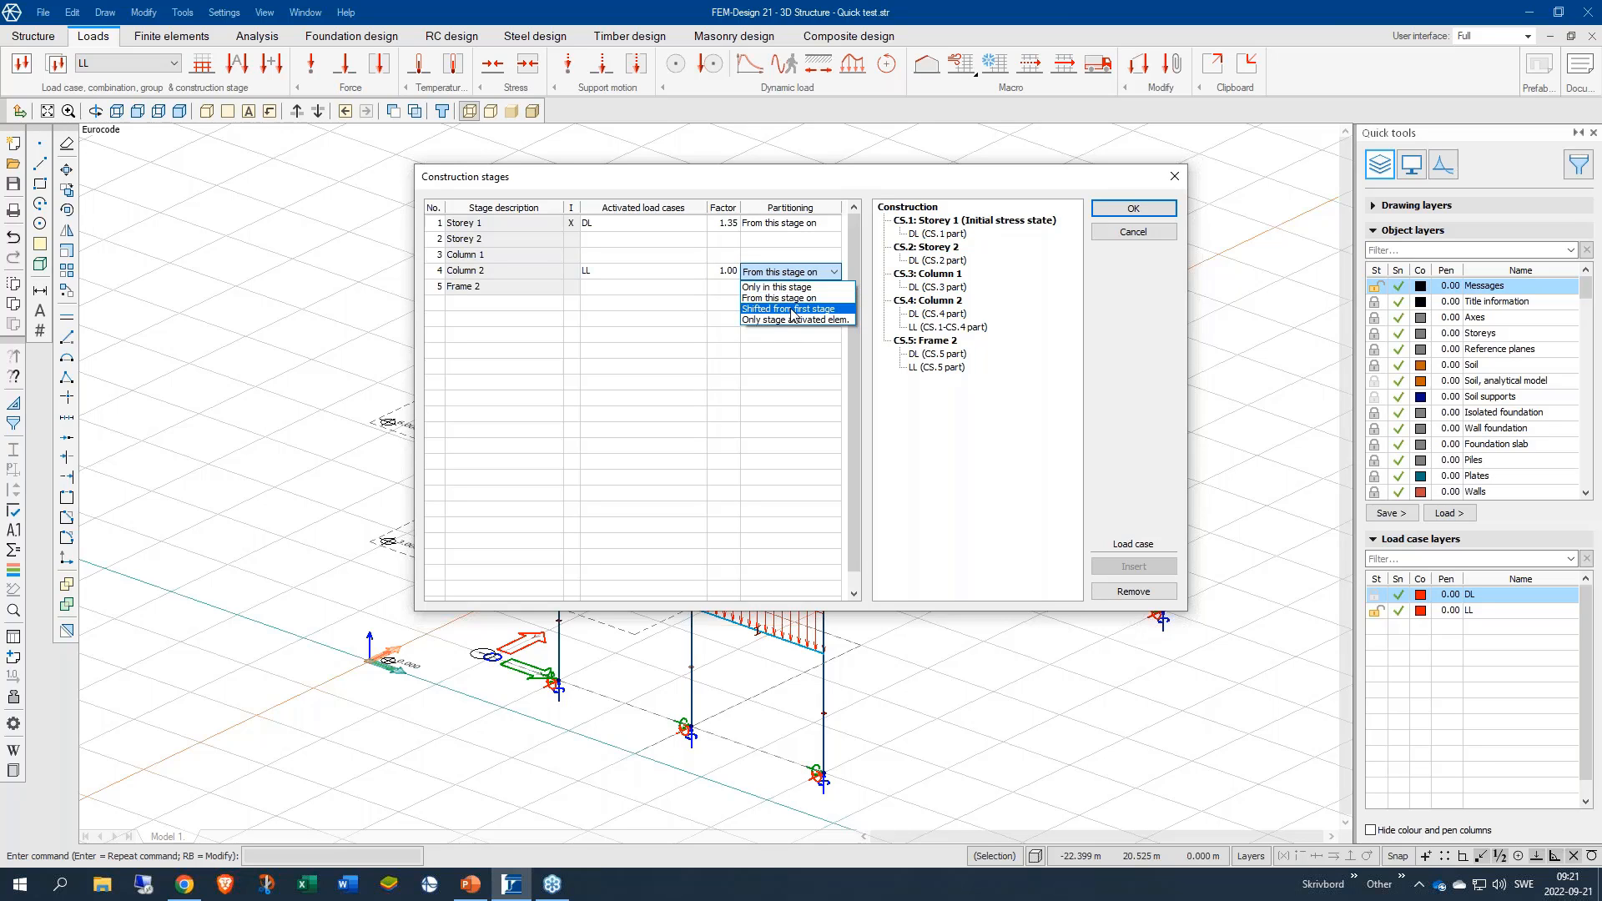
pyautogui.click(792, 311)
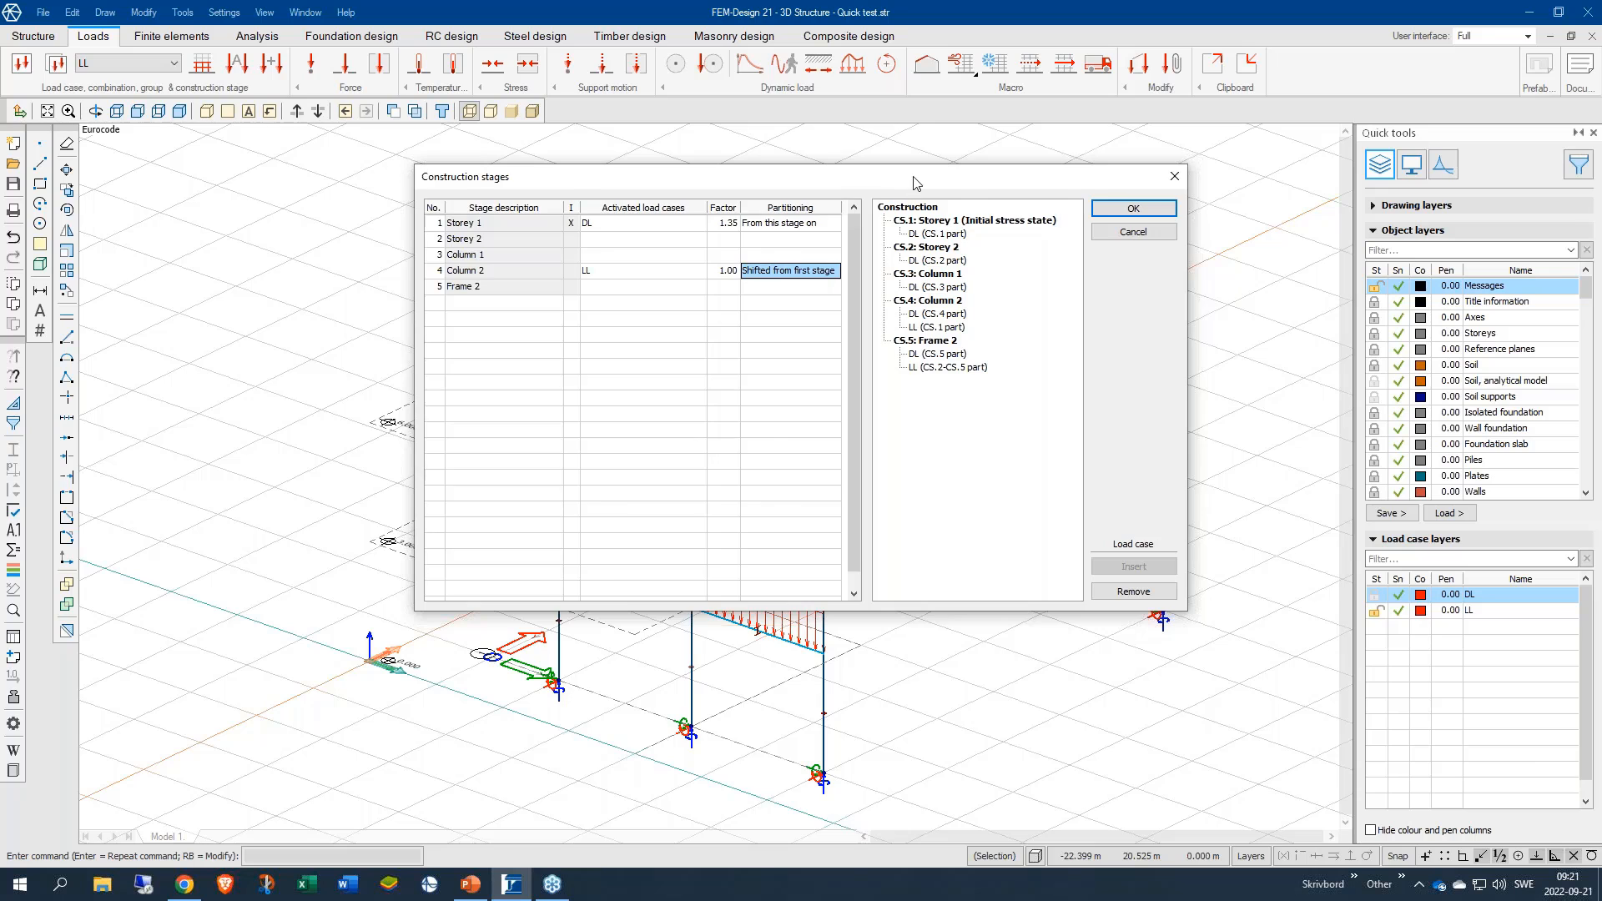
# Step: Review the load case parts in each construction stage beside the model, and accept the construction stage settings
pyautogui.moveTo(915, 183); pyautogui.dragTo(1029, 81)
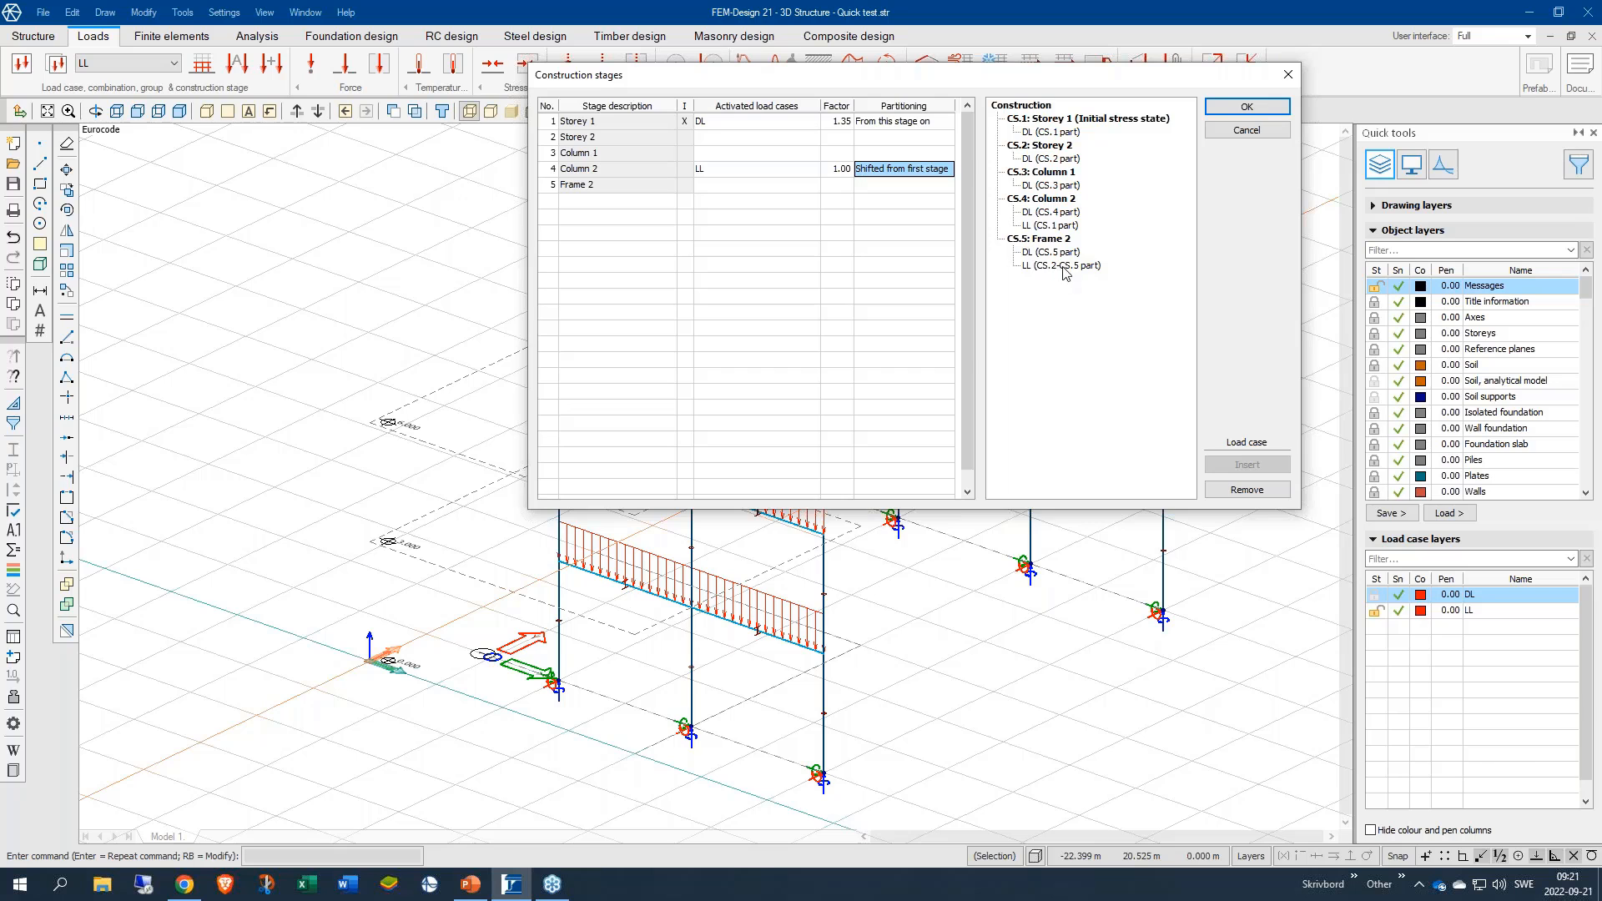
pyautogui.moveTo(1084, 81); pyautogui.dragTo(644, 52)
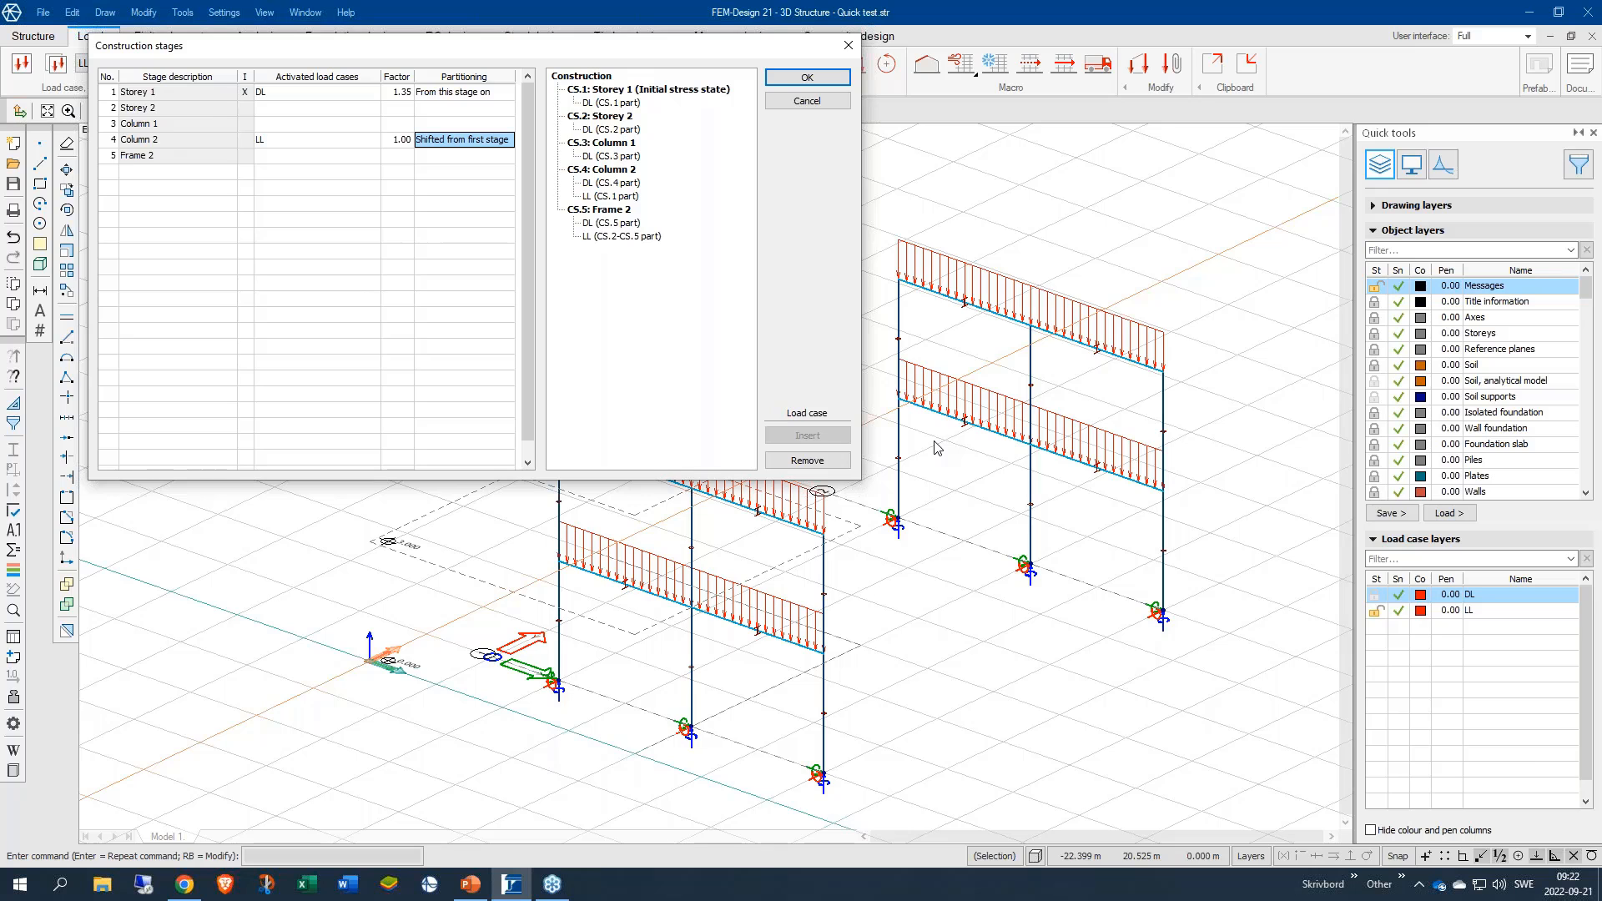
pyautogui.click(806, 78)
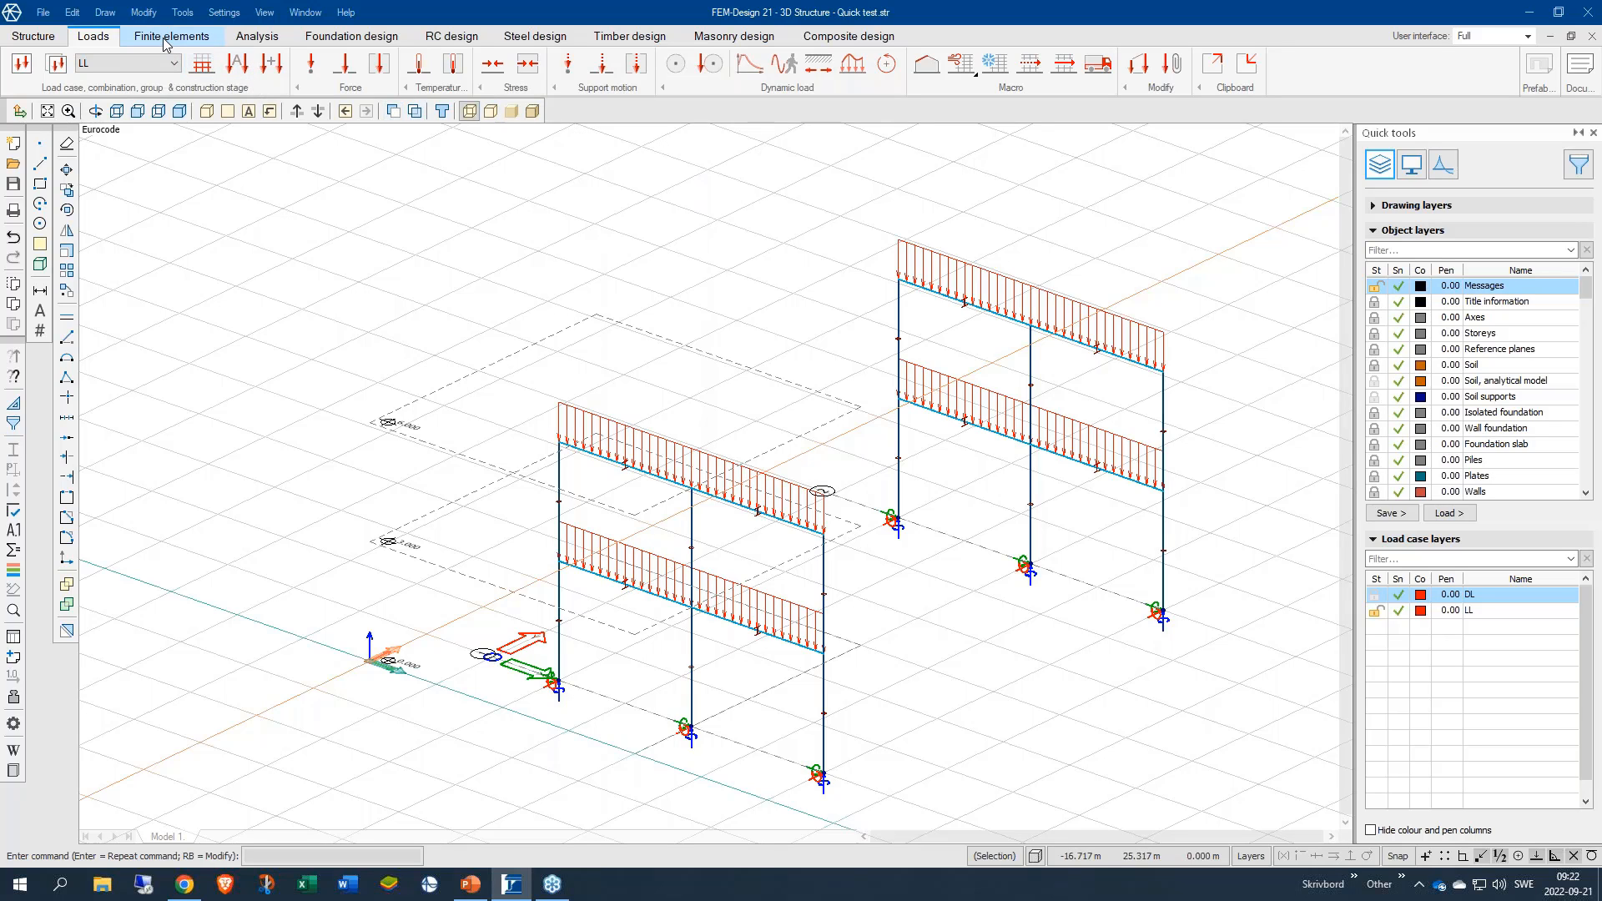
# Step: Run the analysis for Construction stages only, using the Incremental "Tracking" method
pyautogui.click(250, 38)
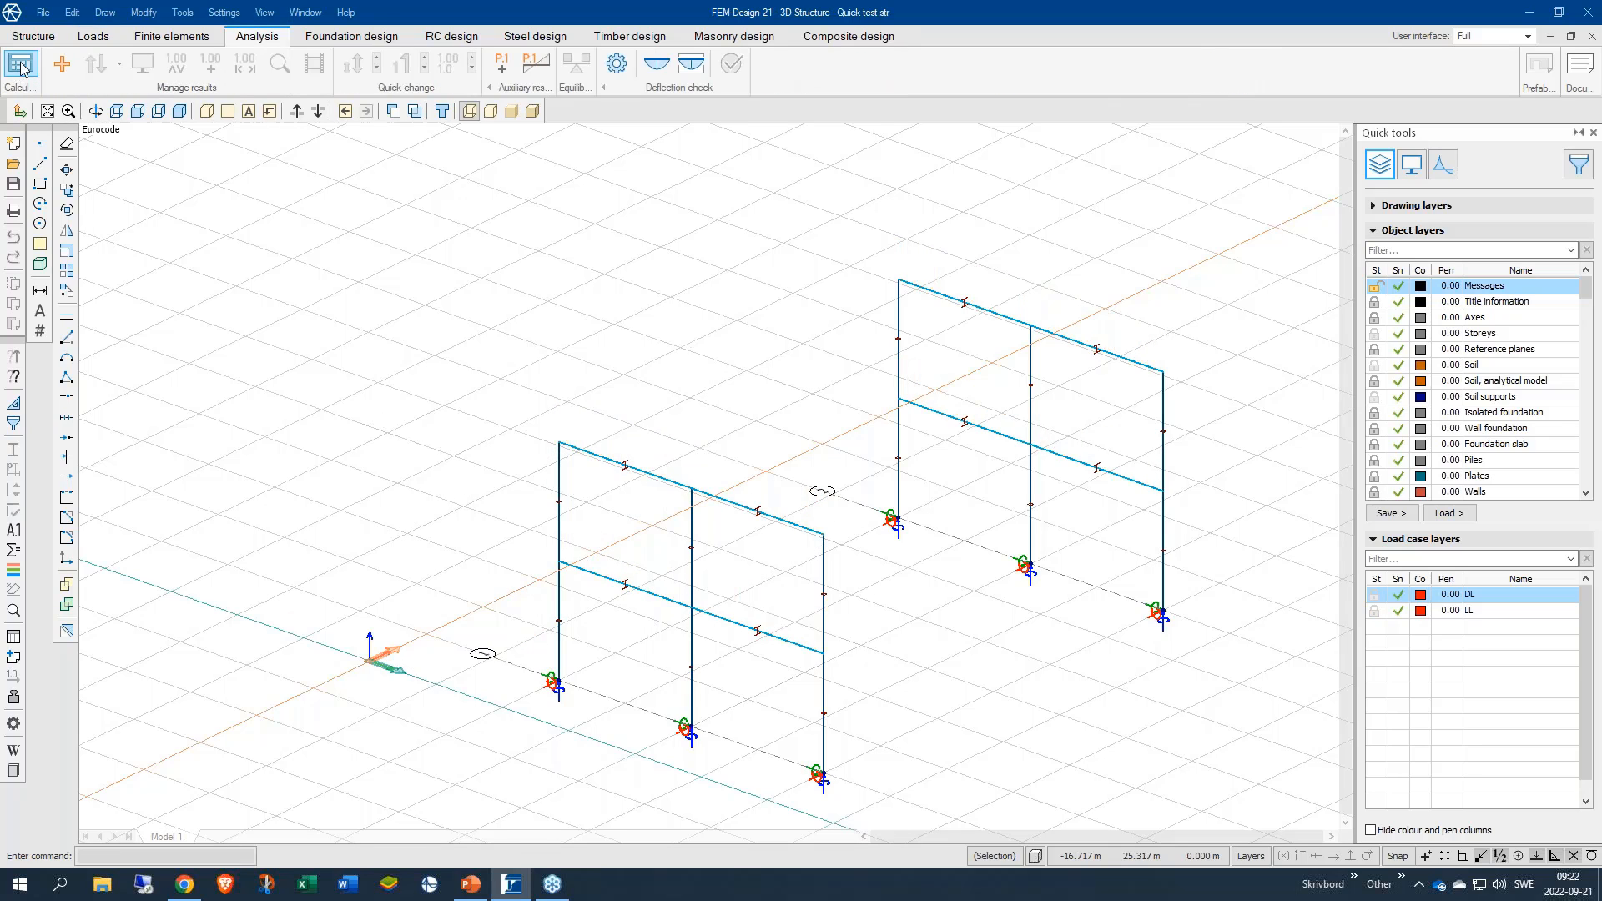
pyautogui.click(23, 66)
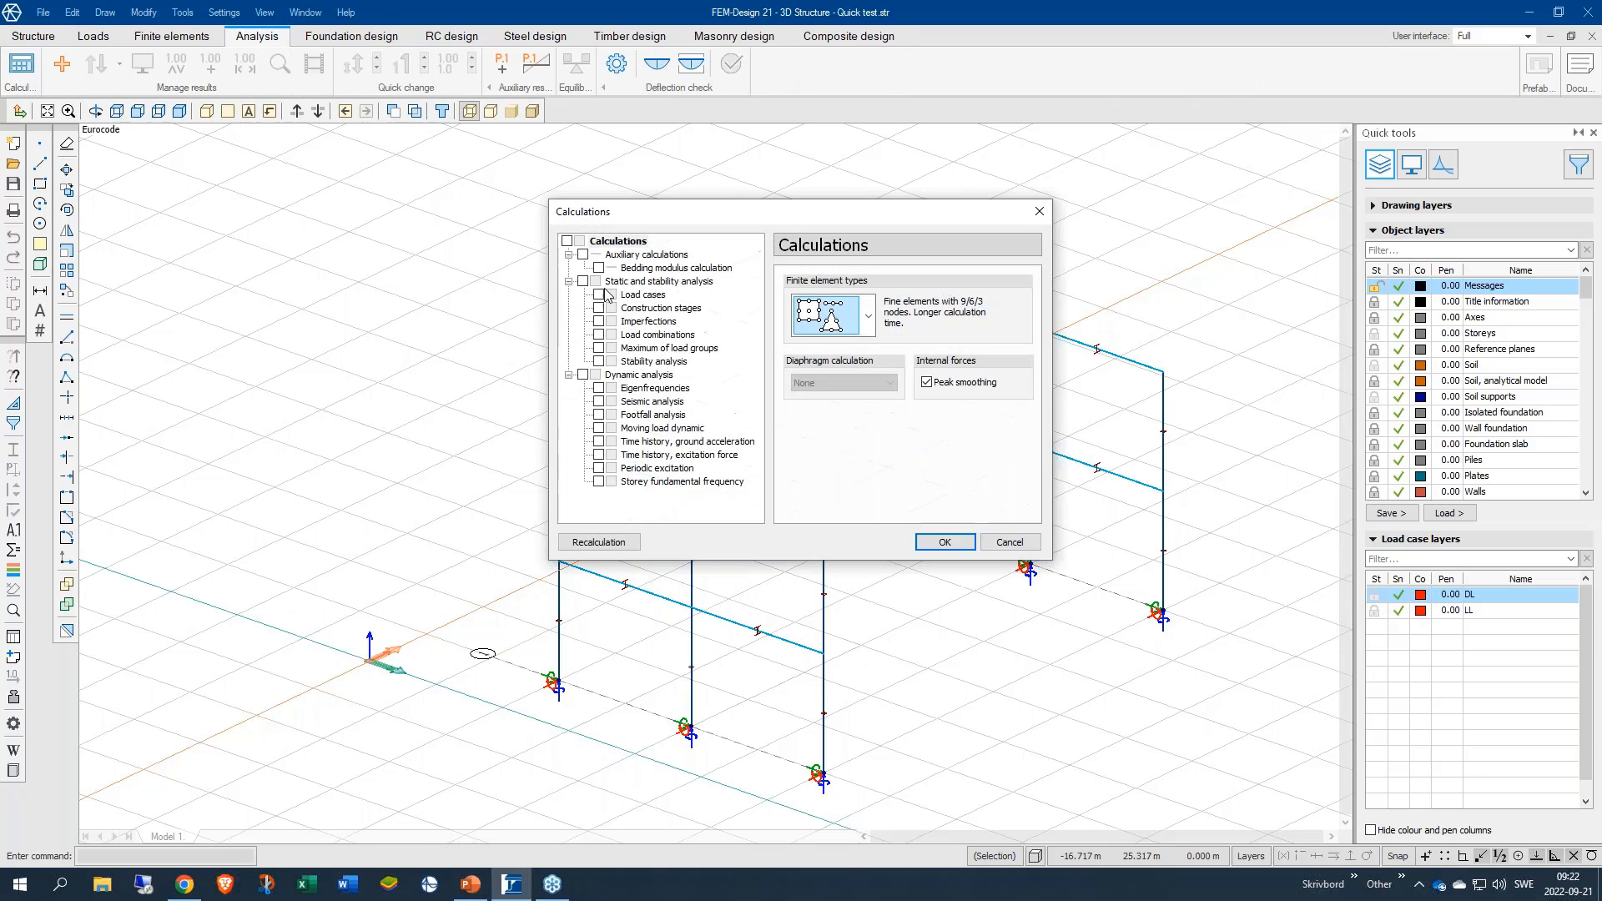
pyautogui.click(569, 254)
pyautogui.click(568, 361)
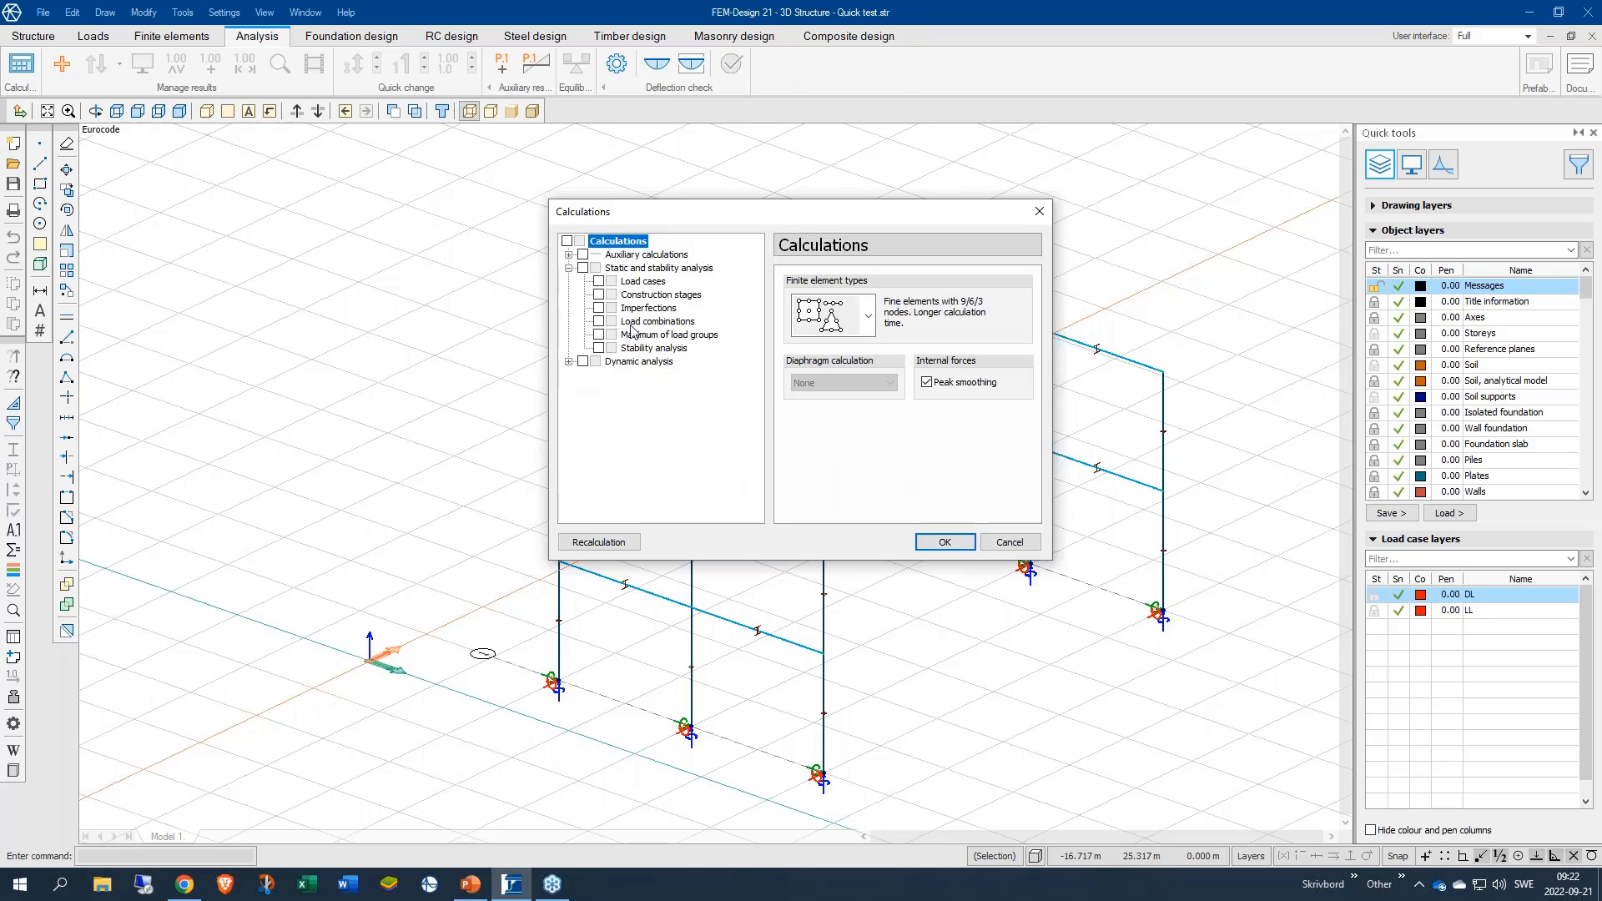
pyautogui.click(689, 297)
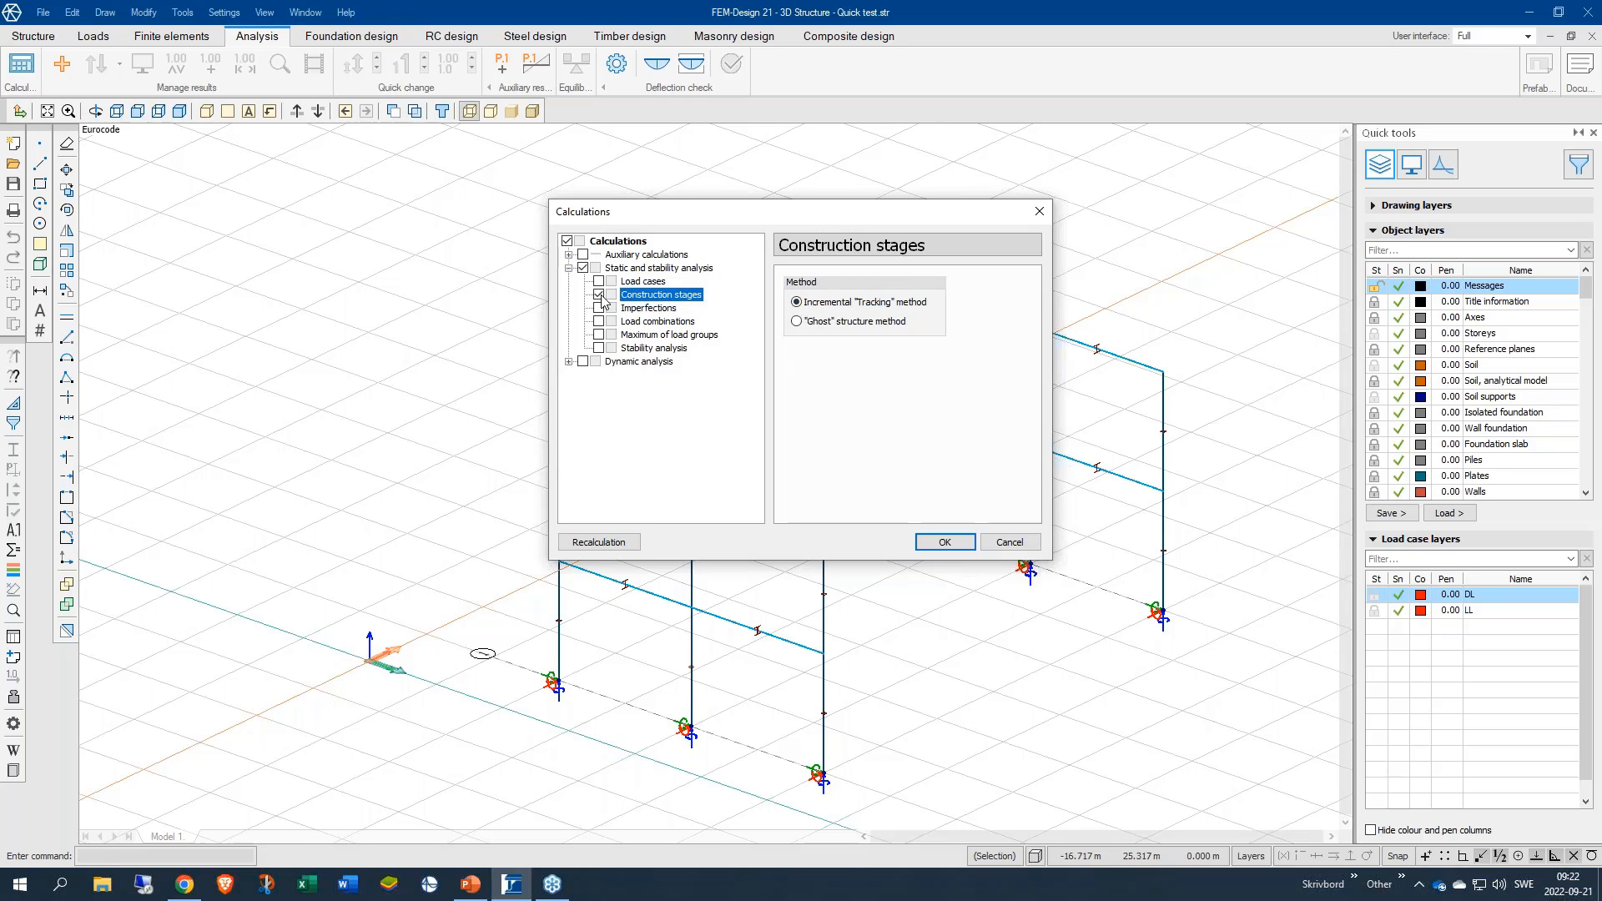
pyautogui.click(961, 544)
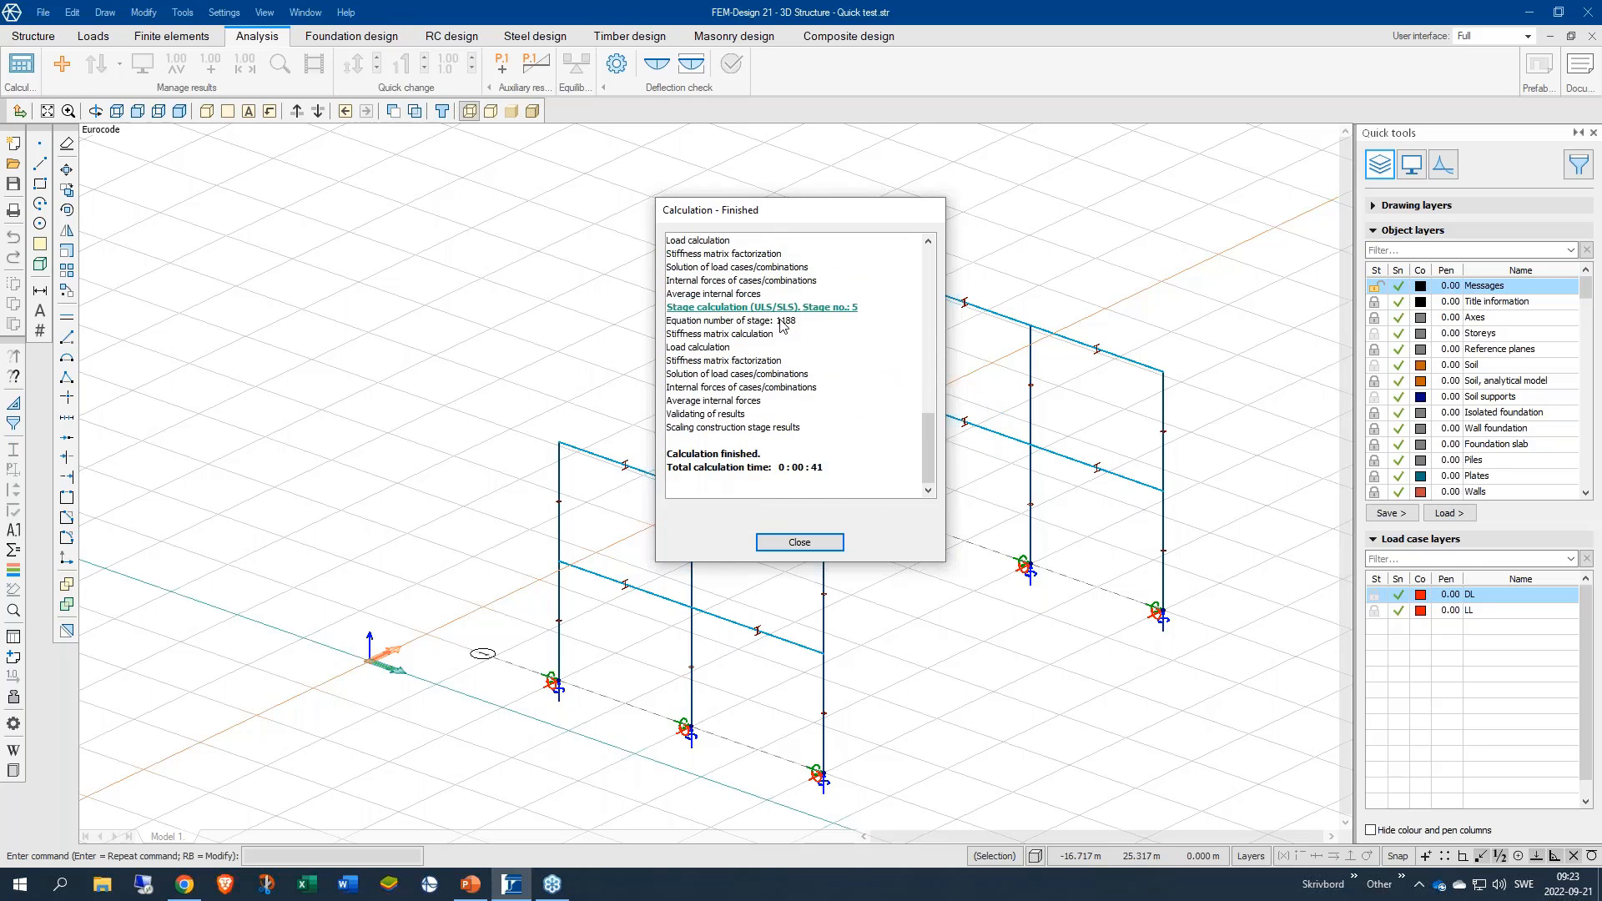
# Step: Read through the calculation log for the individual stages and close it
pyautogui.scroll(1, 832, 358)
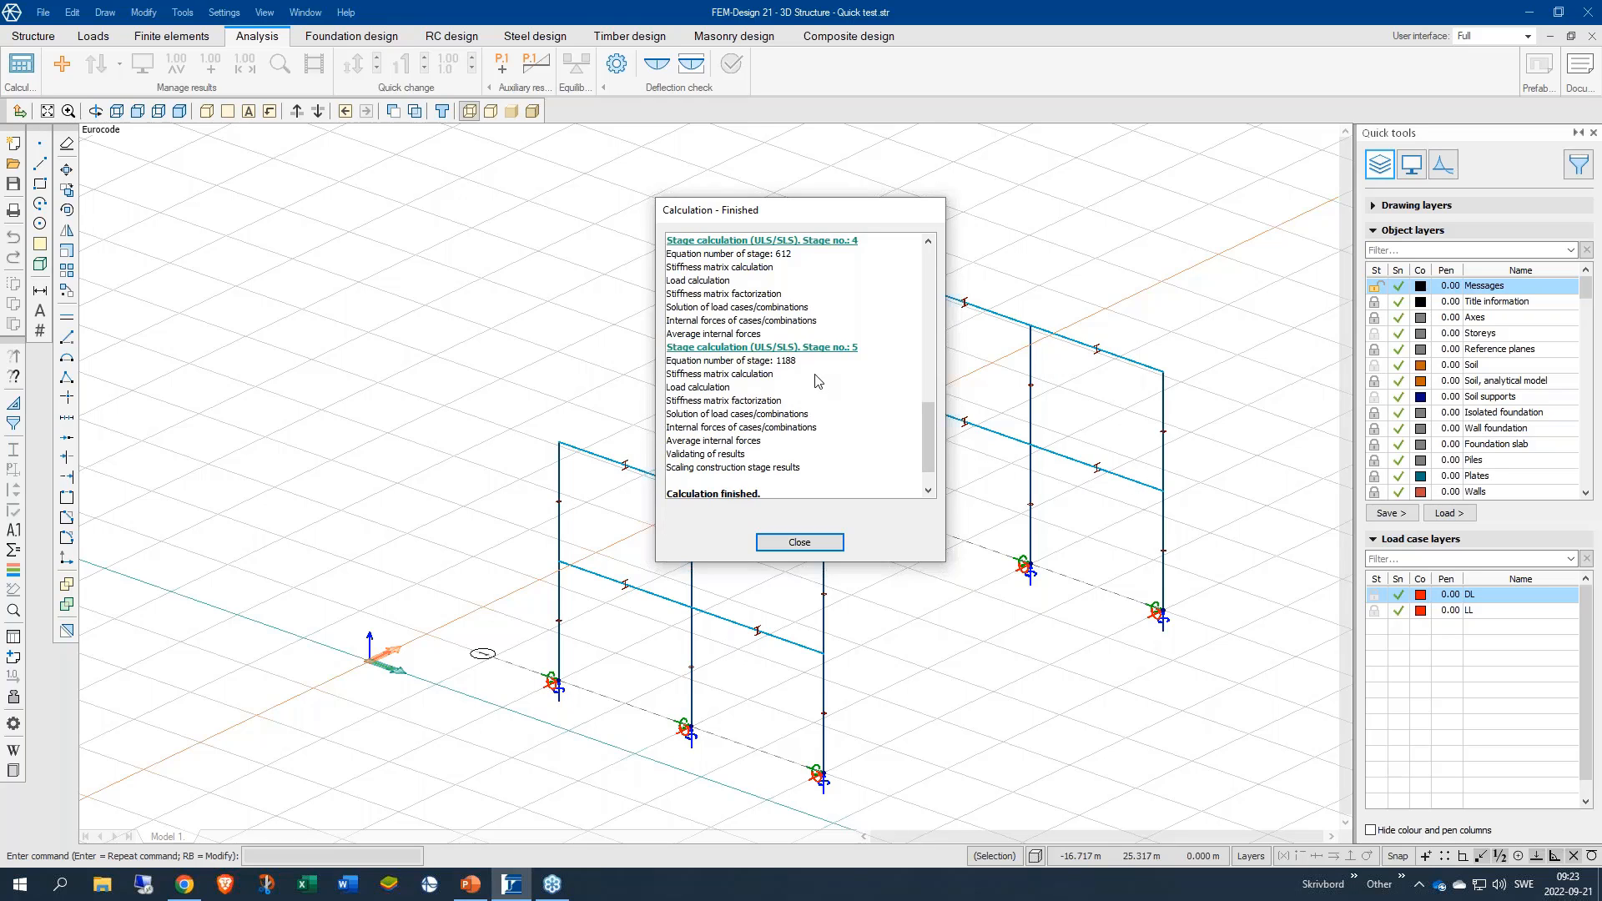
pyautogui.scroll(3, 817, 382)
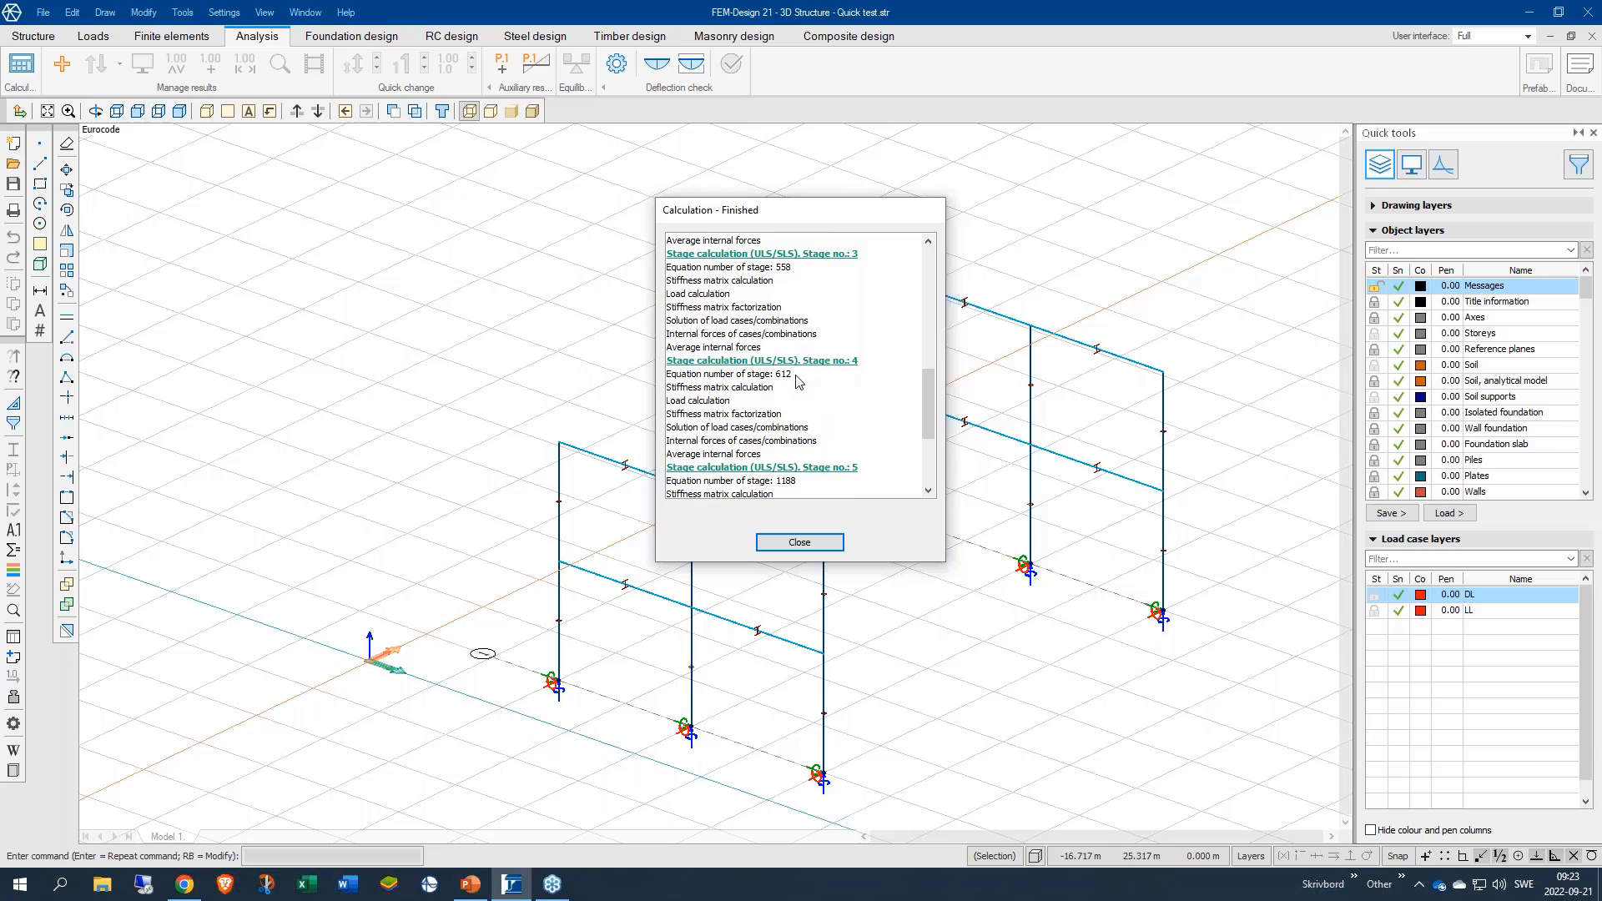
pyautogui.scroll(-3, 799, 381)
pyautogui.scroll(-2, 800, 381)
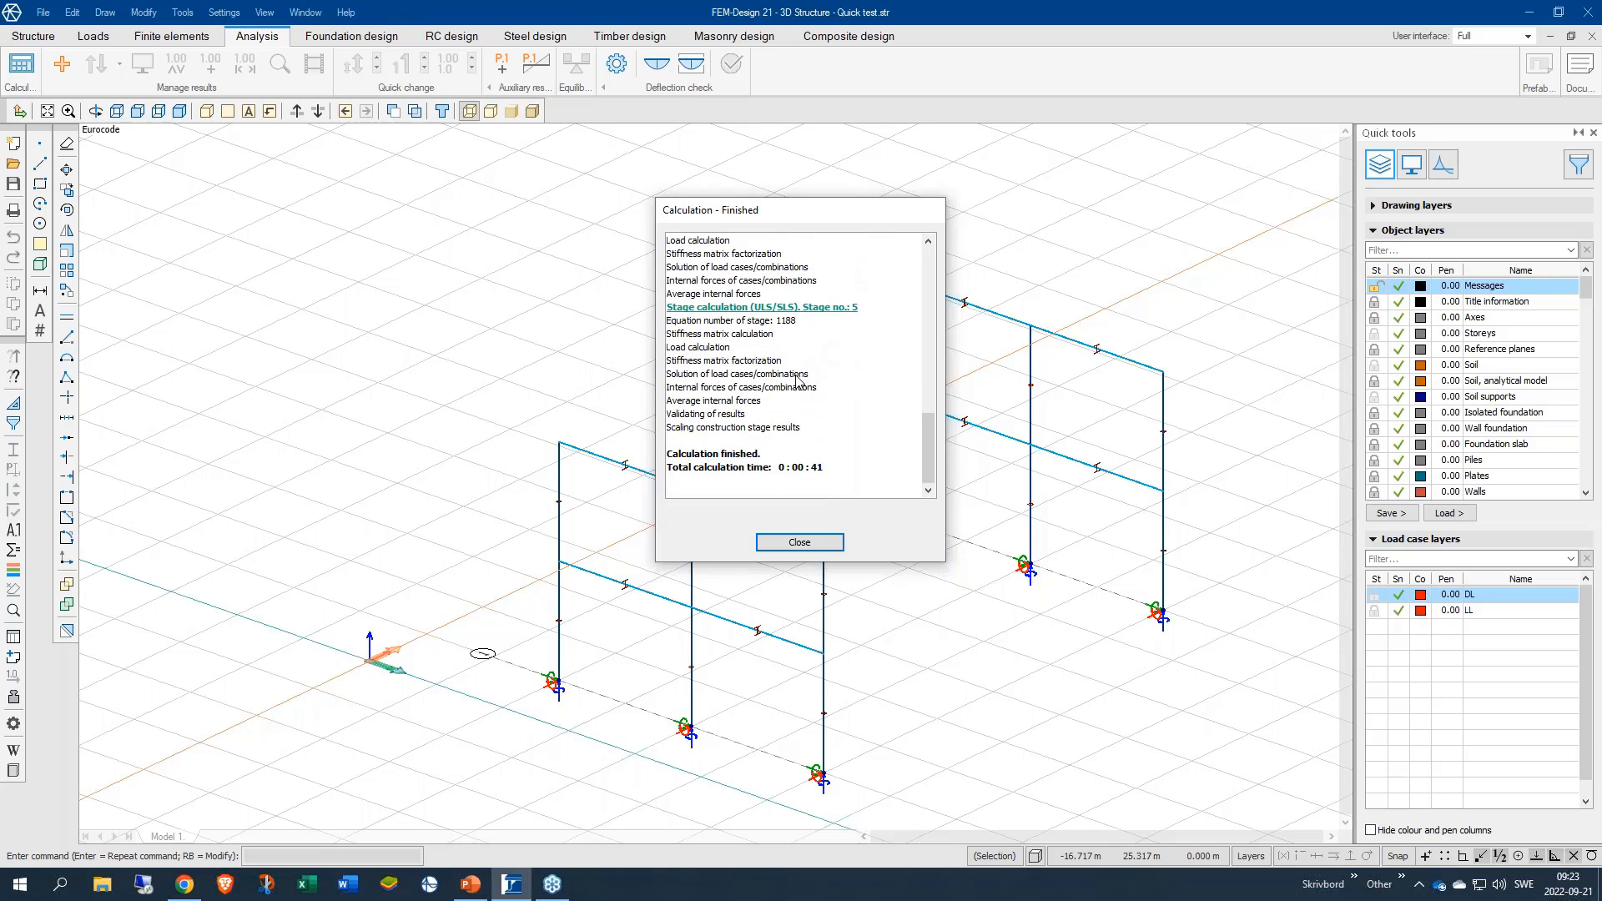
pyautogui.click(826, 541)
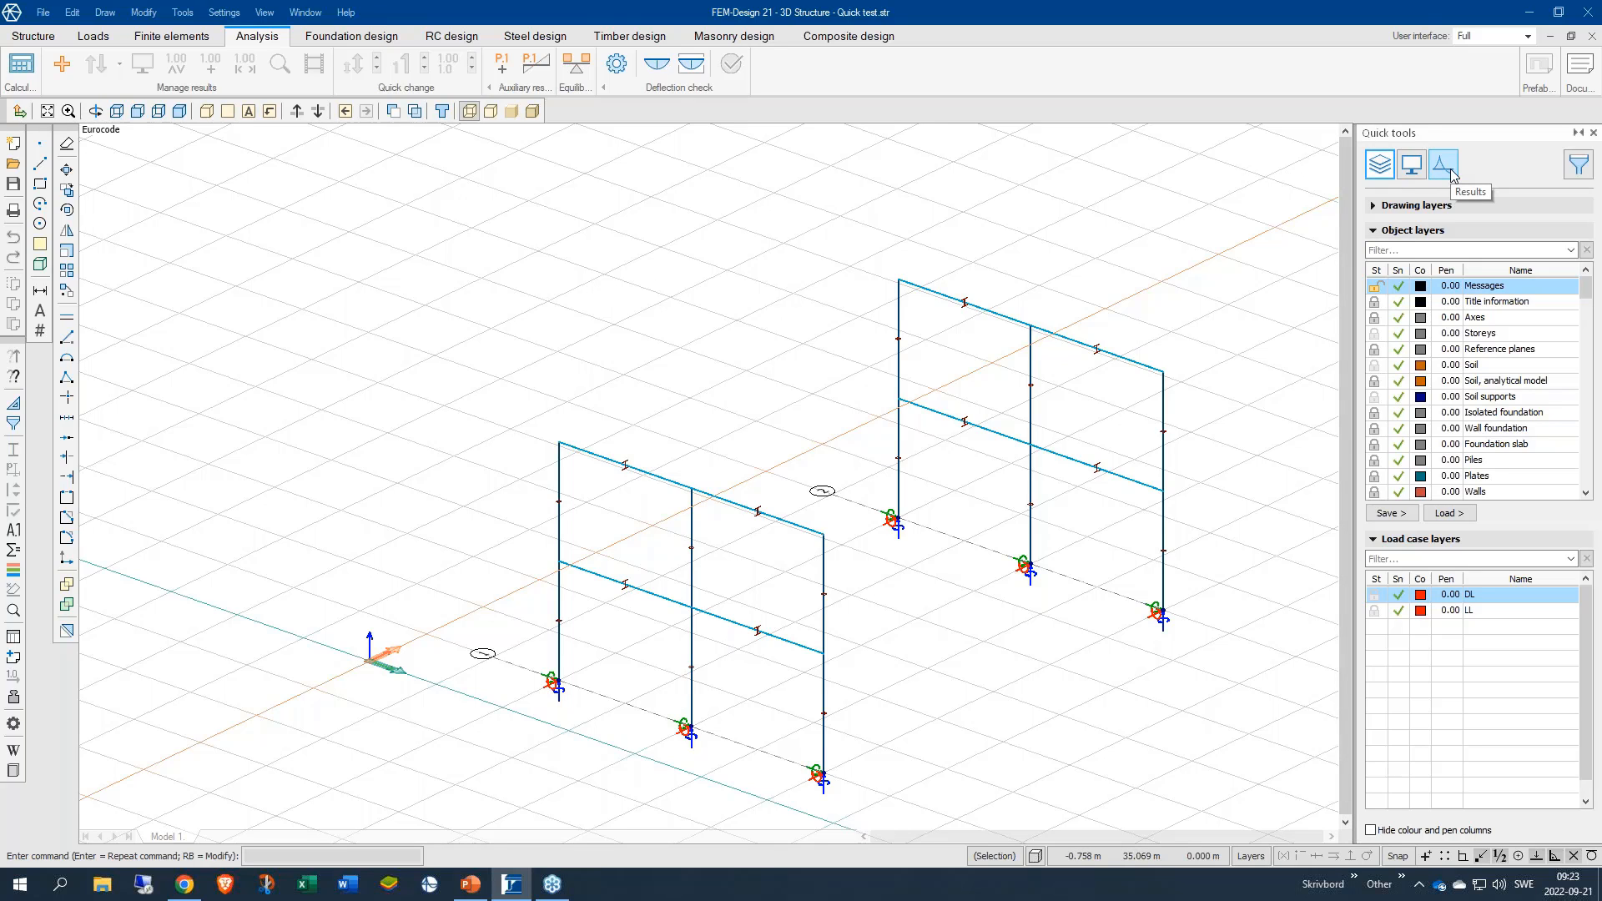
# Step: Display the bar internal force My' as a graph for construction stage CS.1 Storey 1, with load case type U - Ultimate
pyautogui.click(1452, 176)
pyautogui.click(1393, 233)
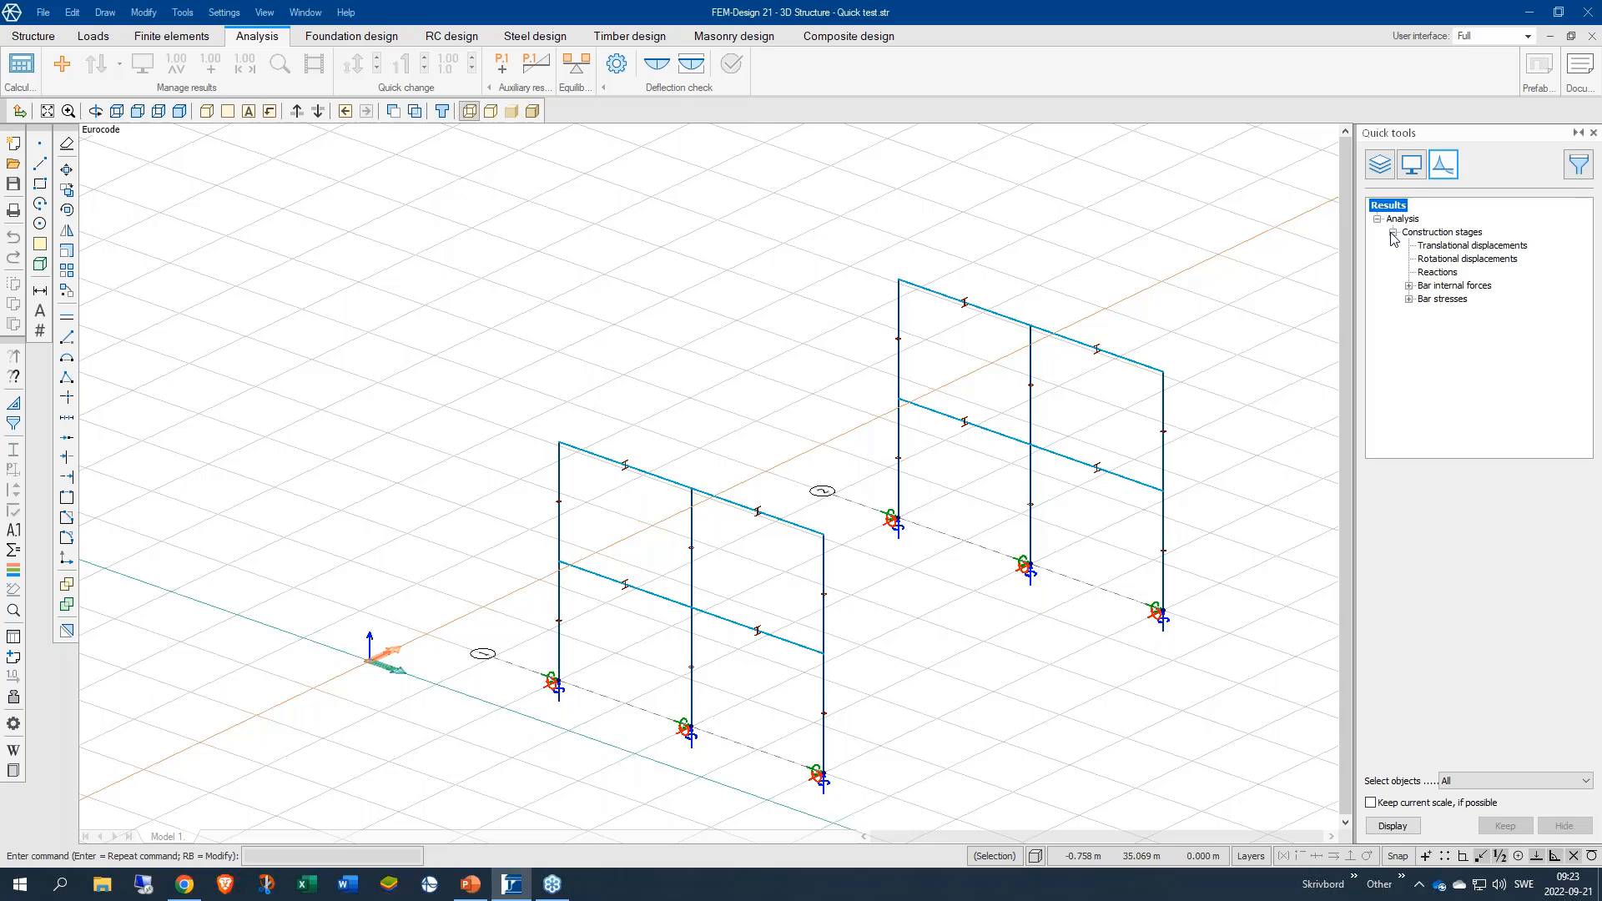
pyautogui.click(1409, 286)
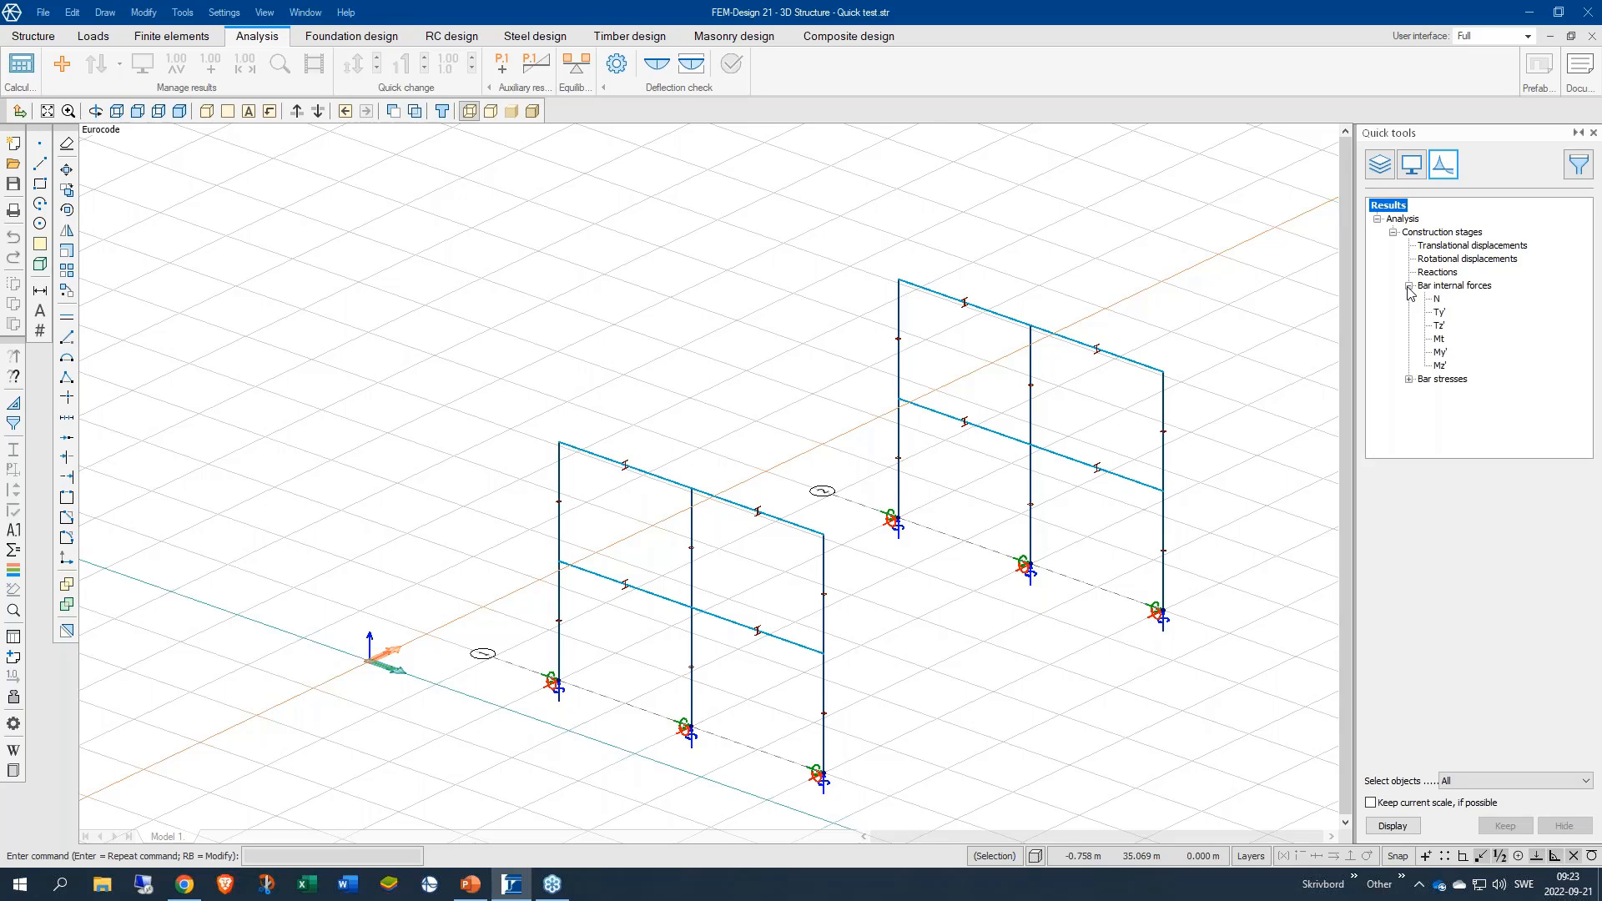
pyautogui.click(1441, 352)
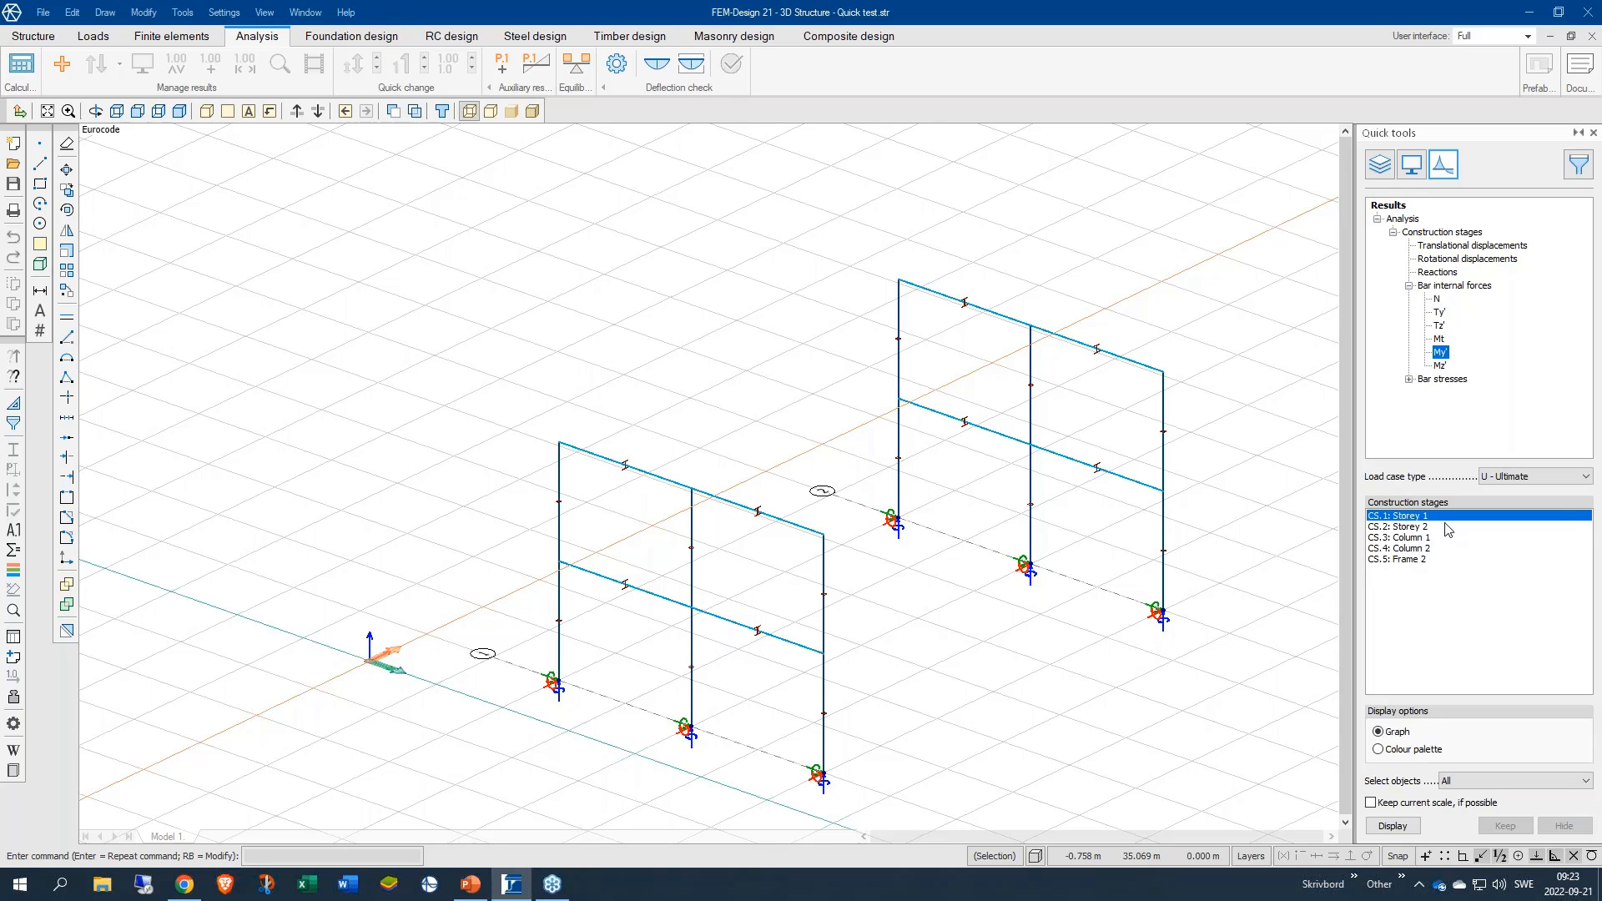
pyautogui.click(1393, 826)
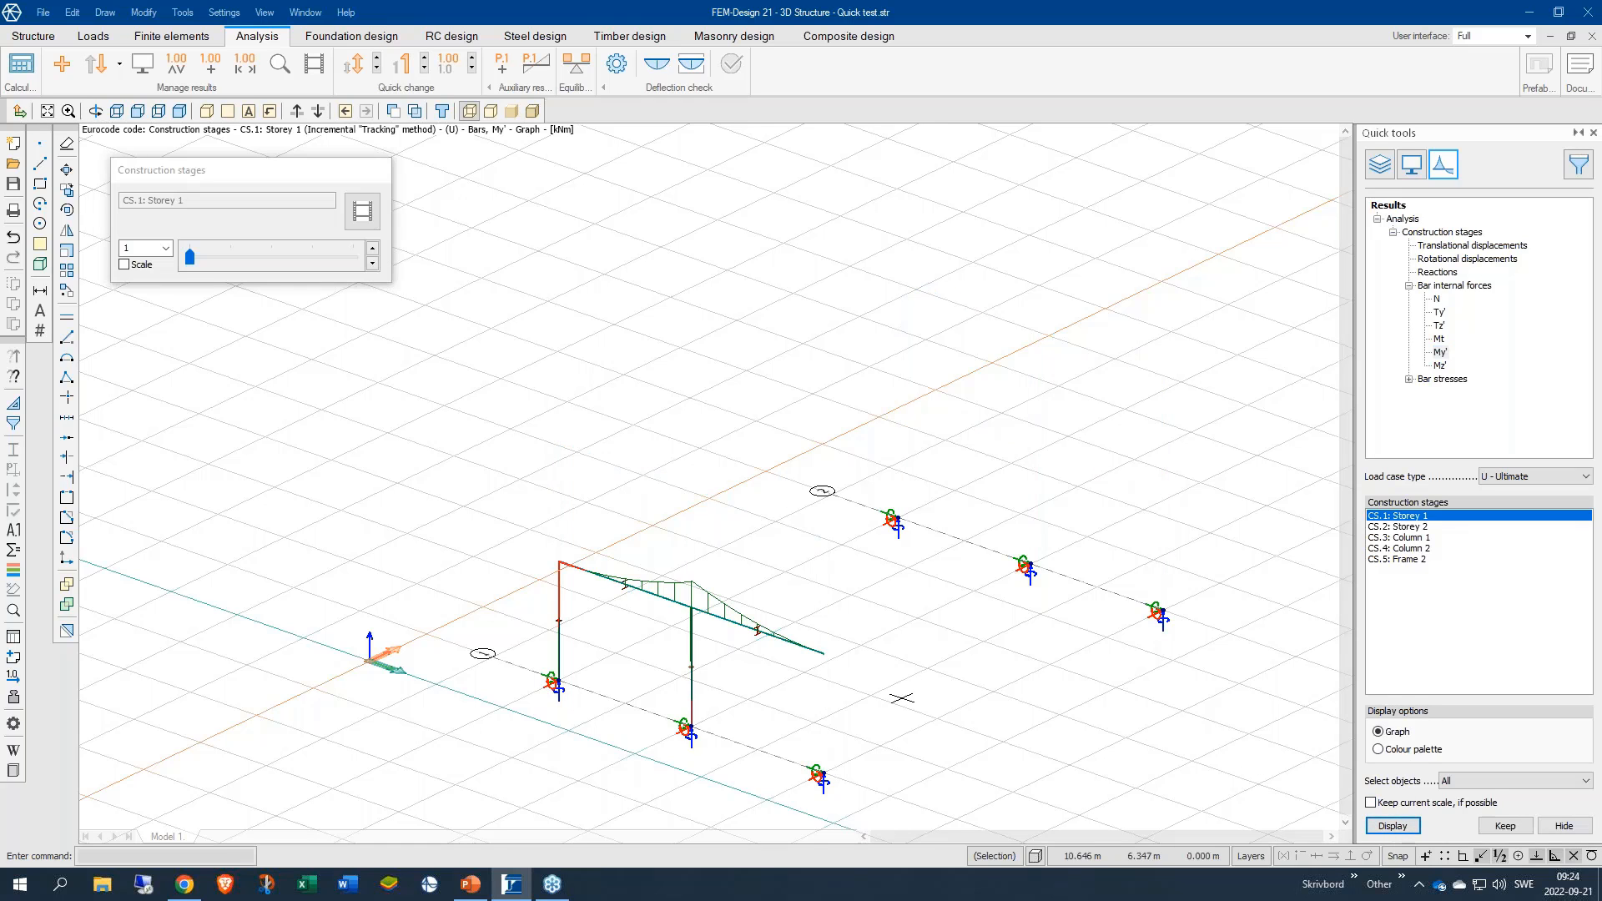
# Step: Step the My' diagrams from Storey 1 up to CS.4 Column 2, comparing it with CS.3 Column 1
pyautogui.moveTo(732, 693); pyautogui.dragTo(715, 615, button='middle')
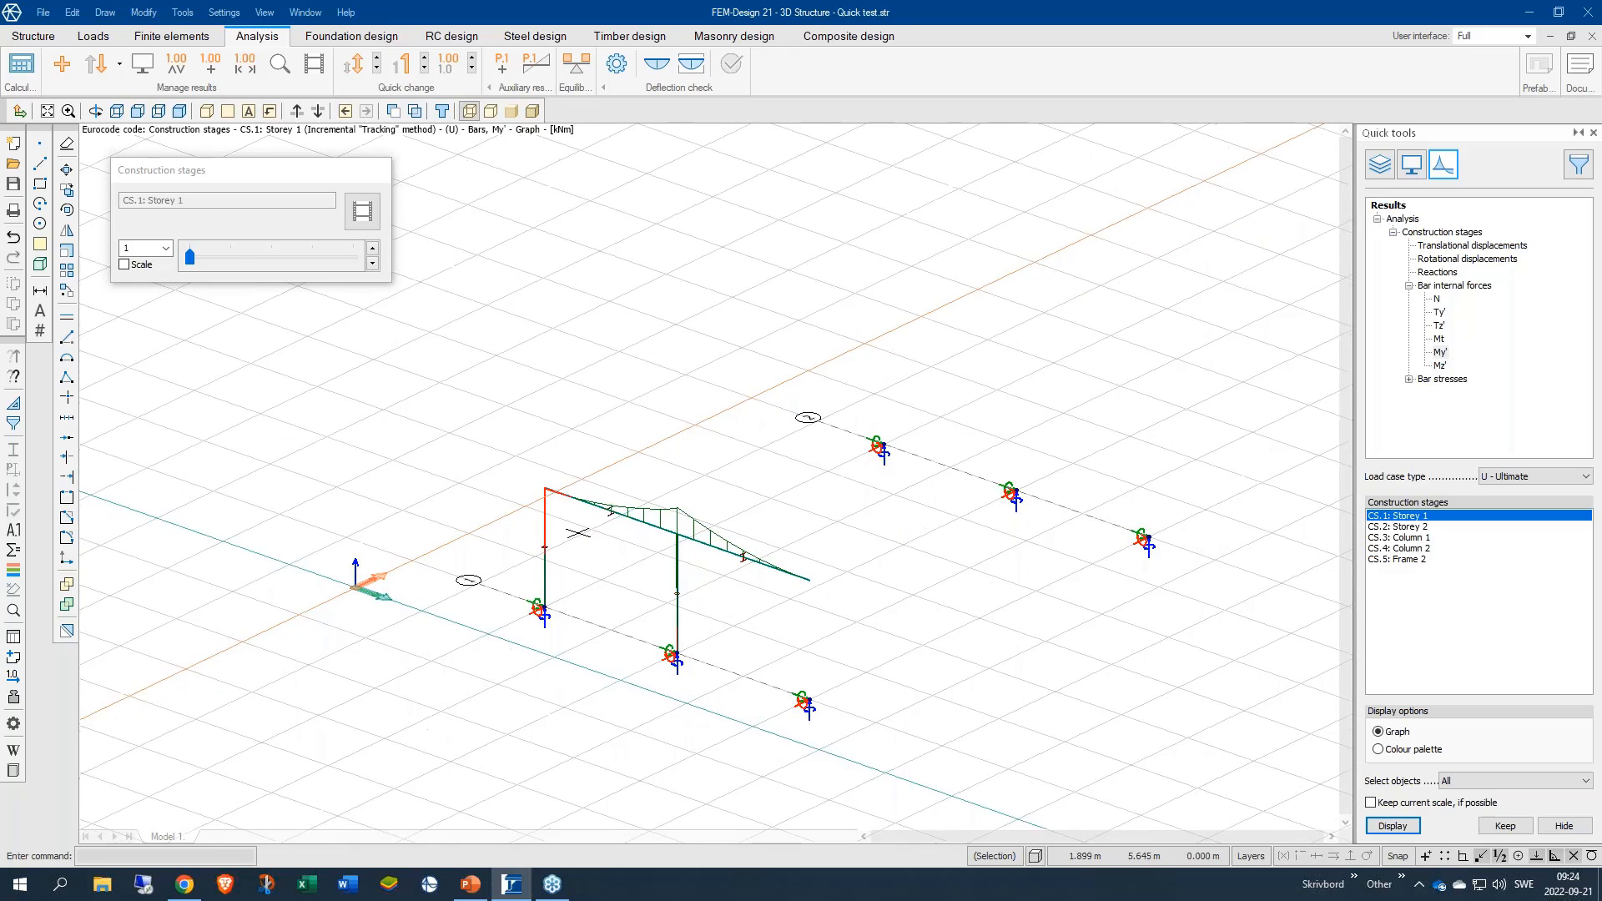
pyautogui.scroll(3, 578, 532)
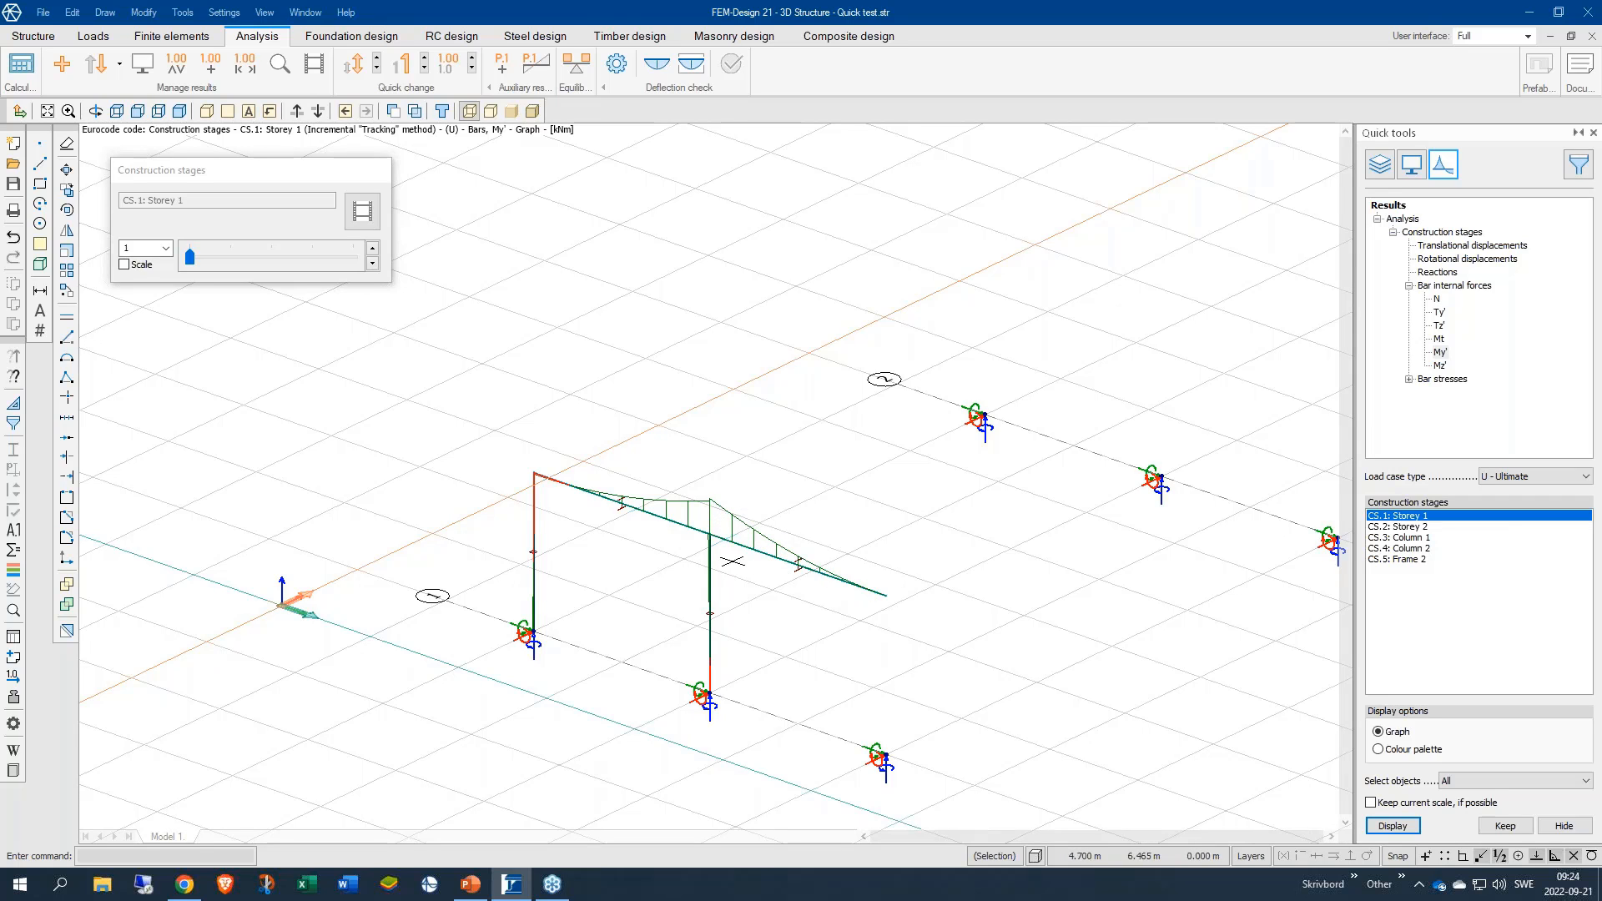
pyautogui.moveTo(819, 404); pyautogui.dragTo(777, 423, button='middle')
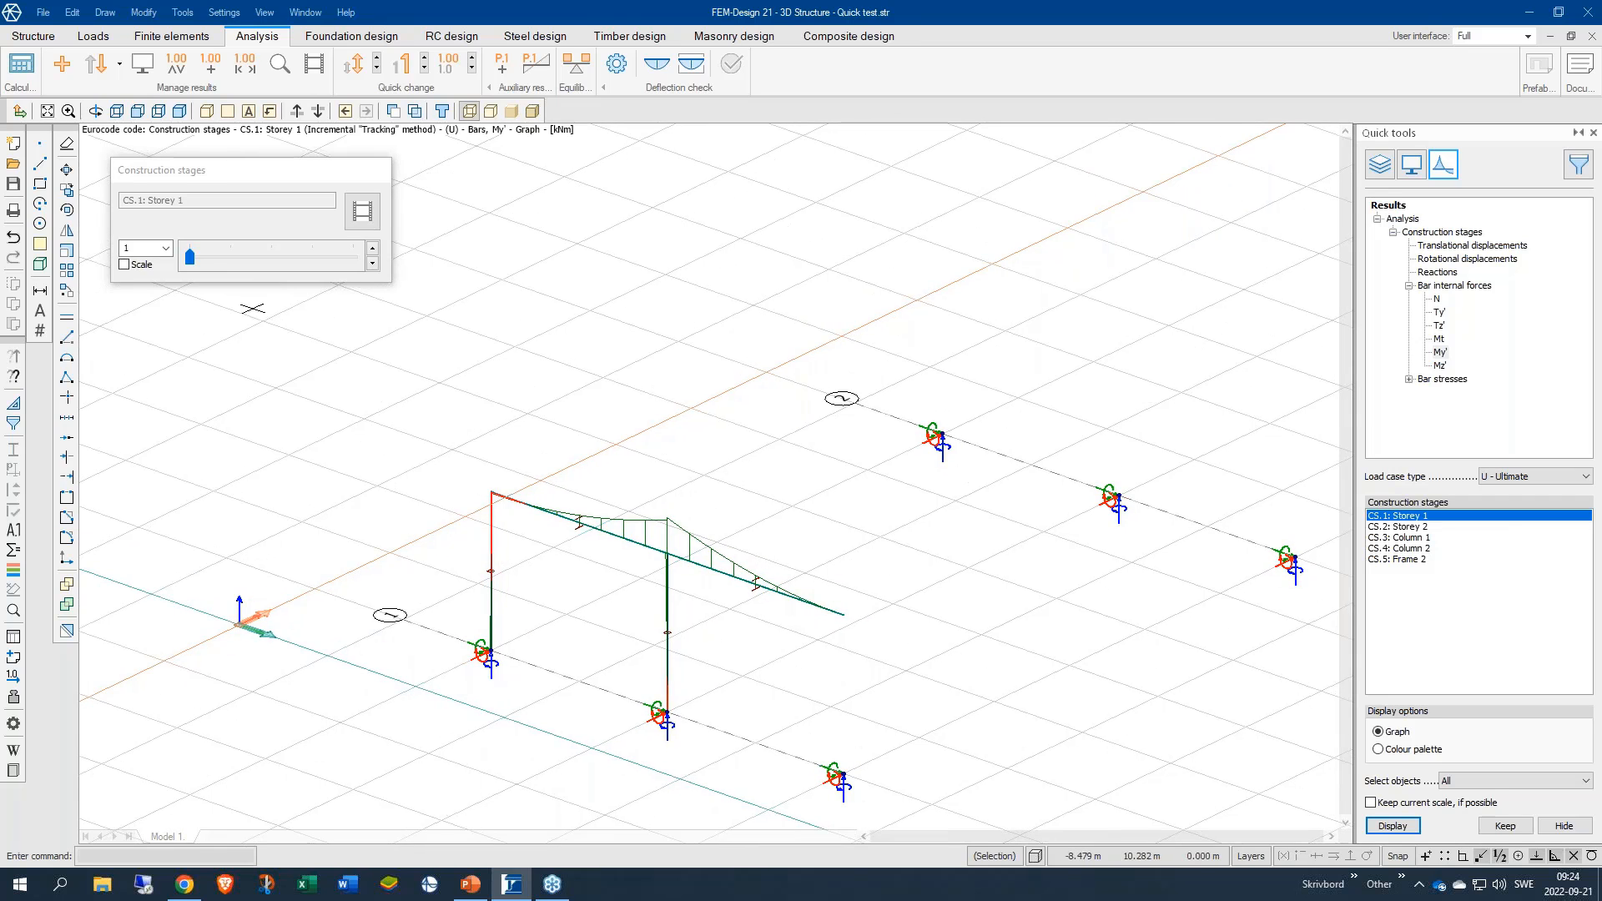
pyautogui.moveTo(190, 259); pyautogui.dragTo(222, 260)
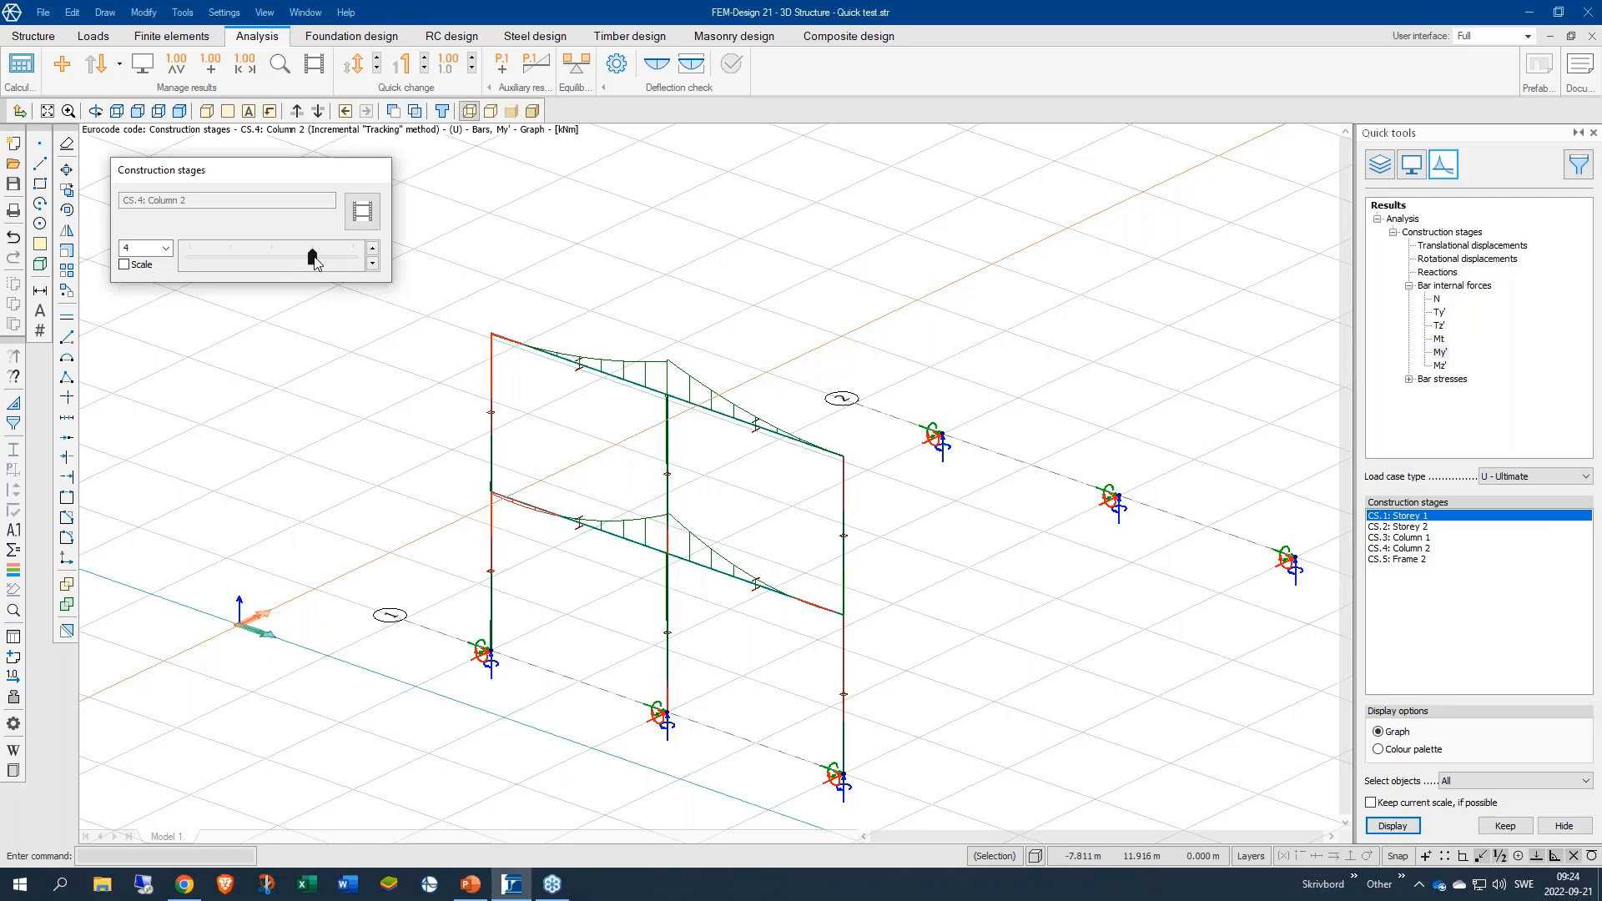
pyautogui.click(279, 255)
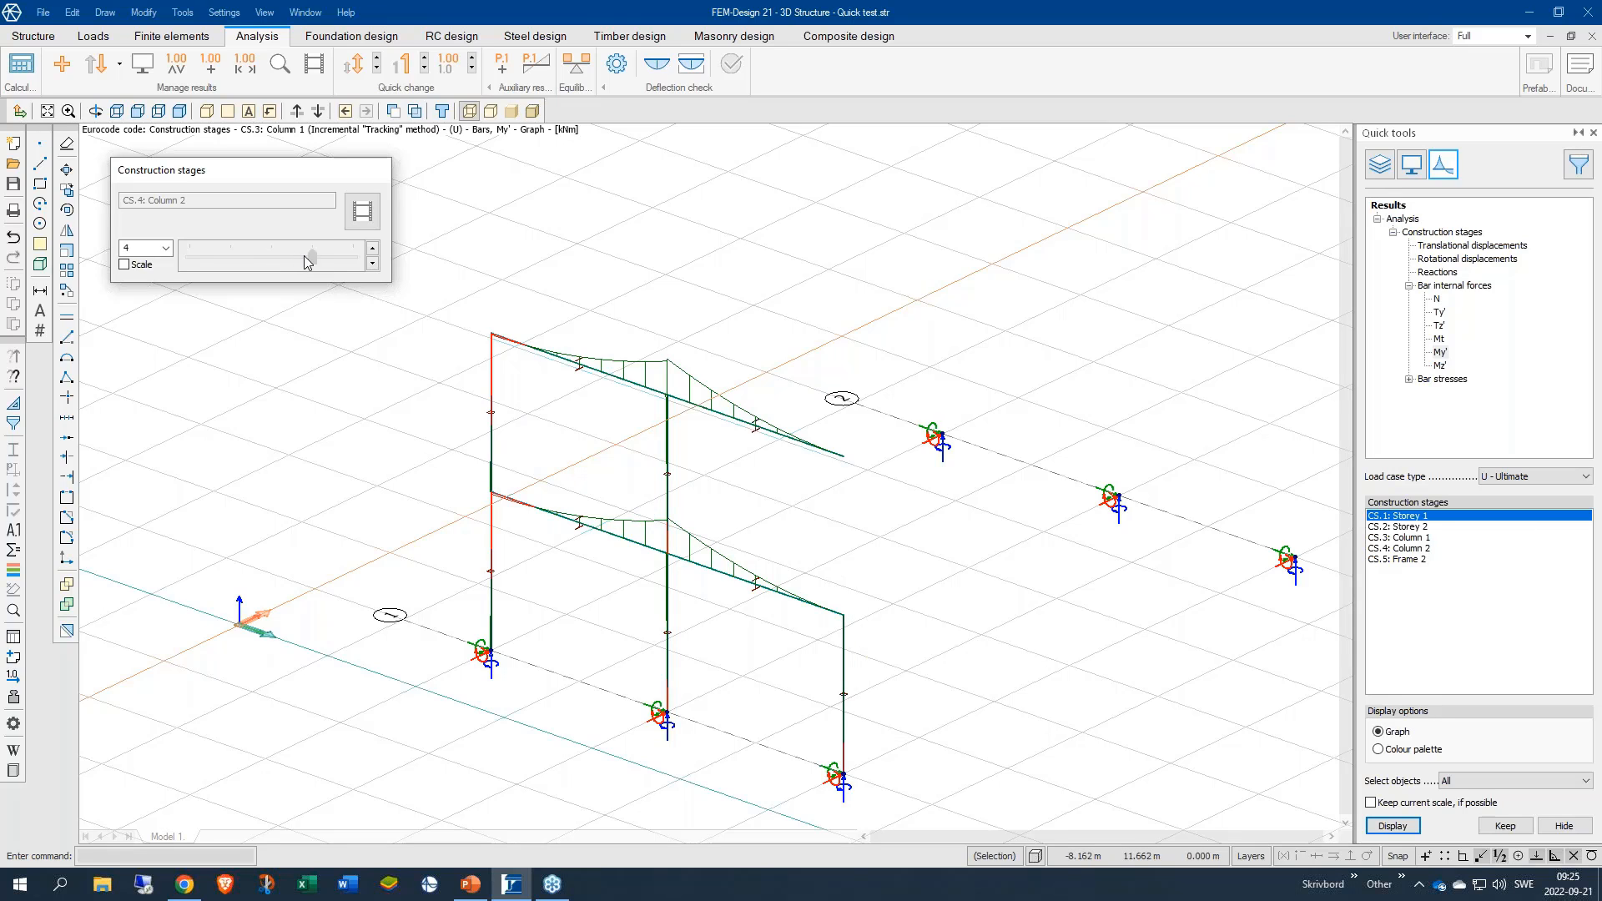
pyautogui.click(303, 255)
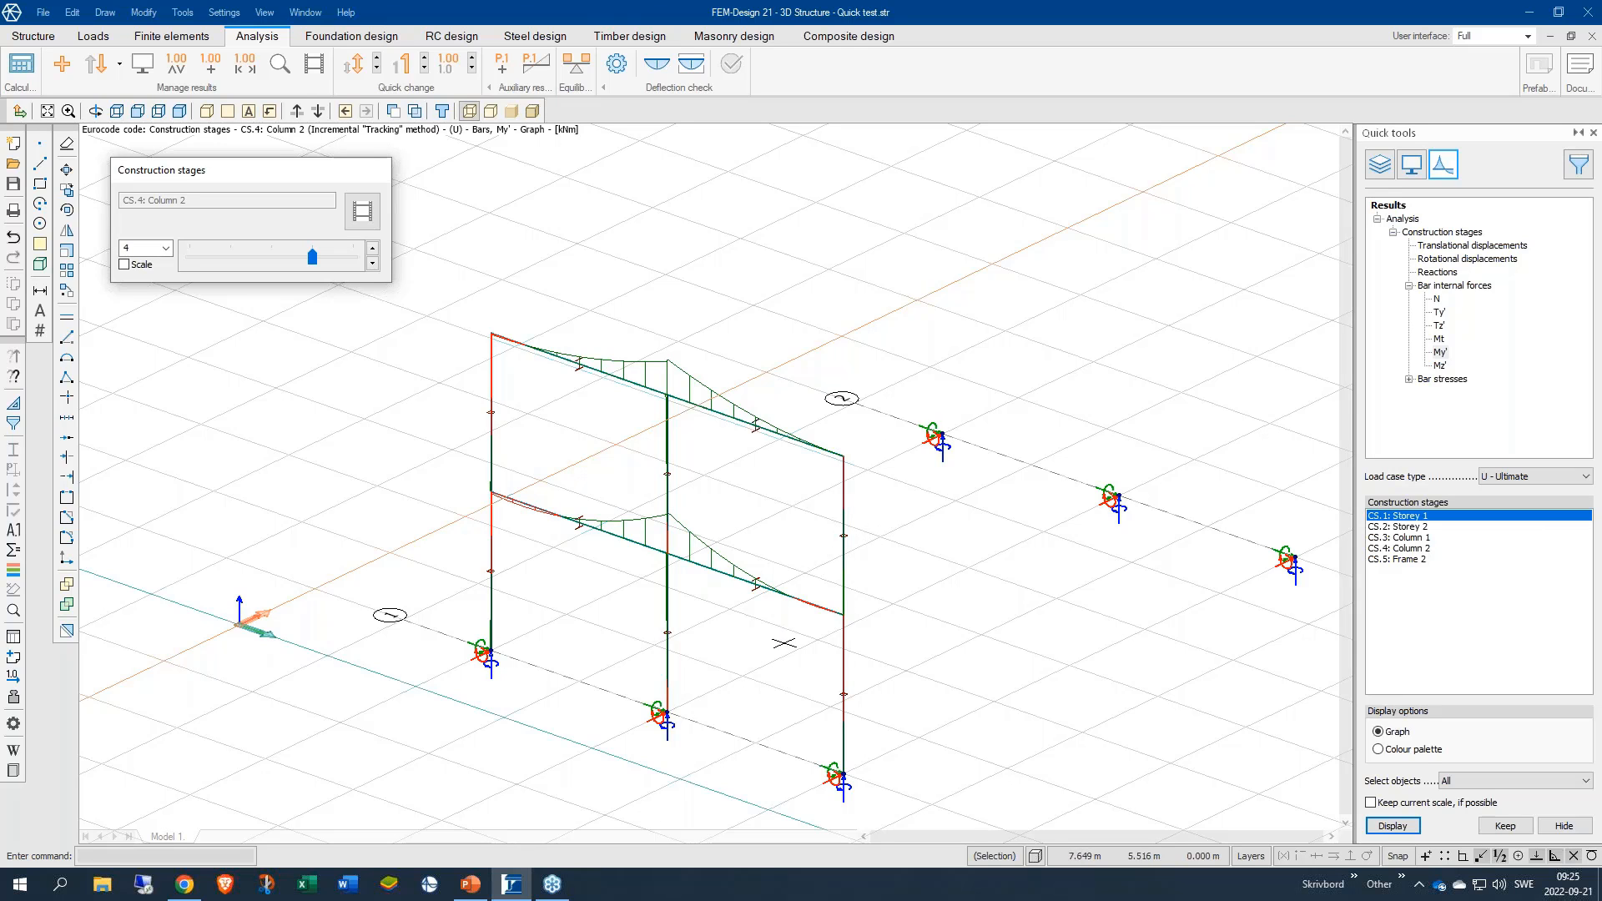
# Step: Examine My' at the outer end of the axis 1 frame's lower beam, switching between stages Column 1 and Column 2
pyautogui.scroll(5, 810, 594)
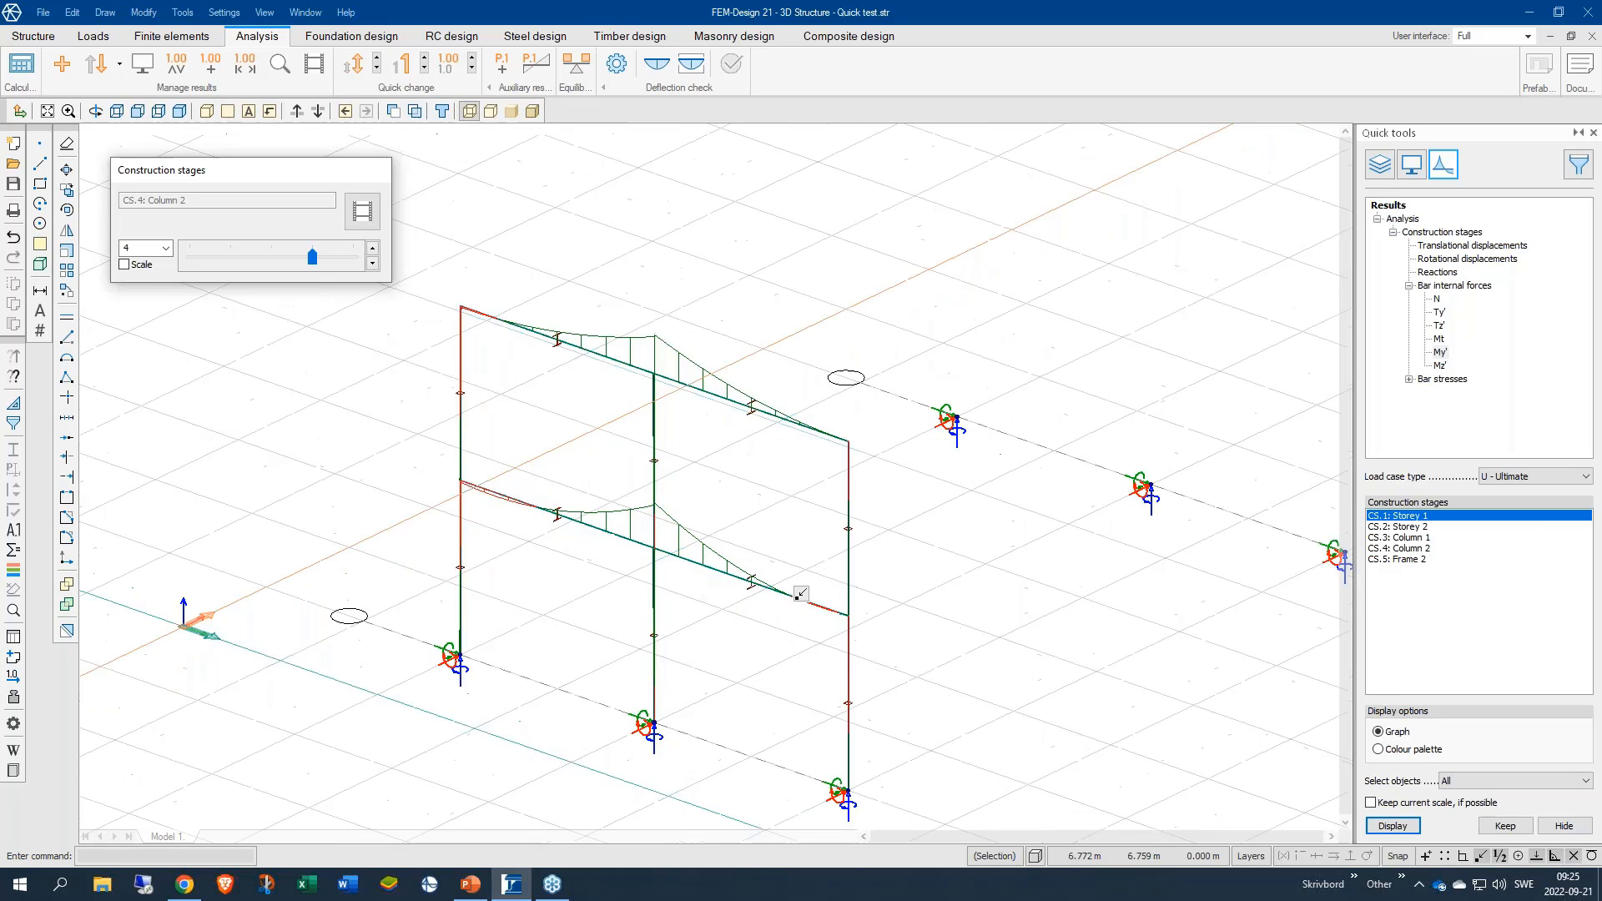
pyautogui.scroll(4, 776, 607)
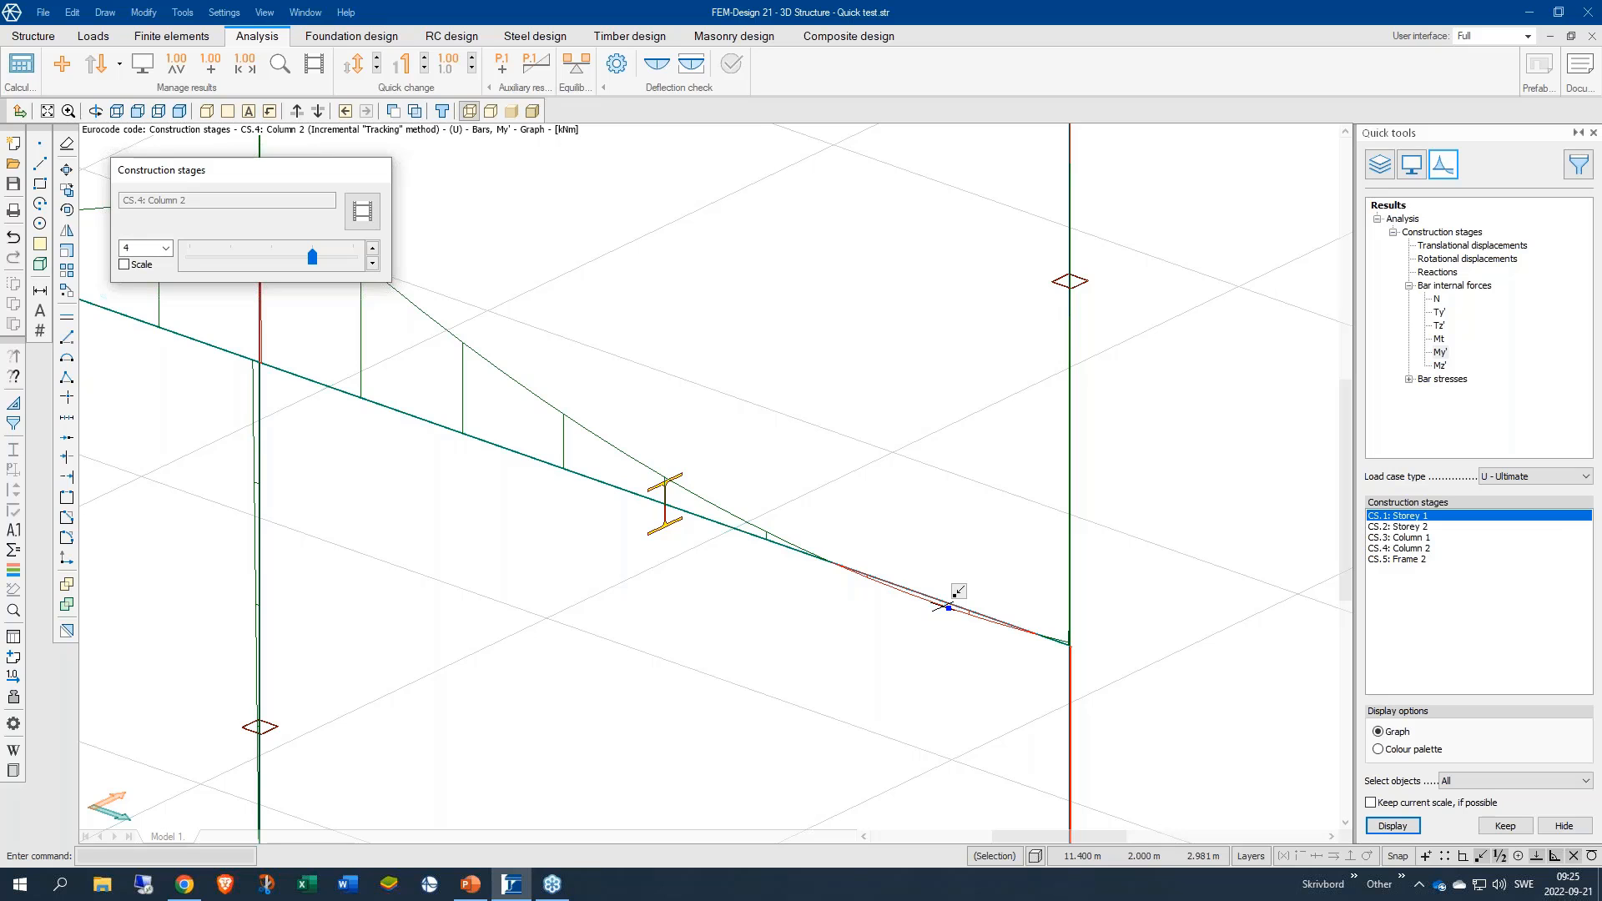
pyautogui.scroll(-3, 948, 637)
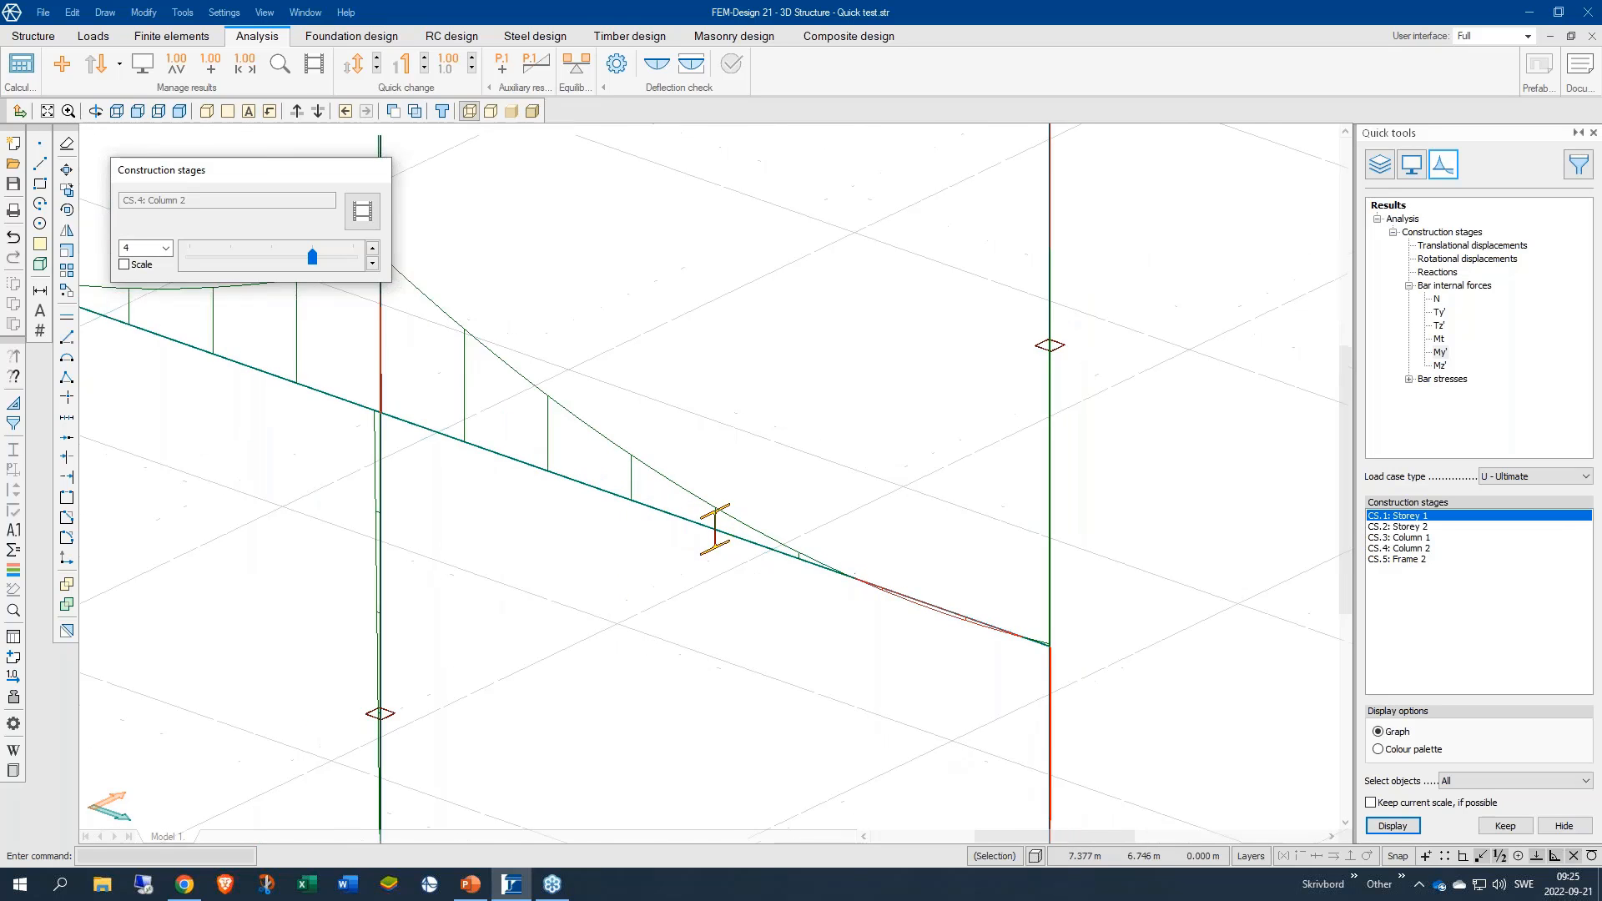
pyautogui.scroll(-2, 939, 679)
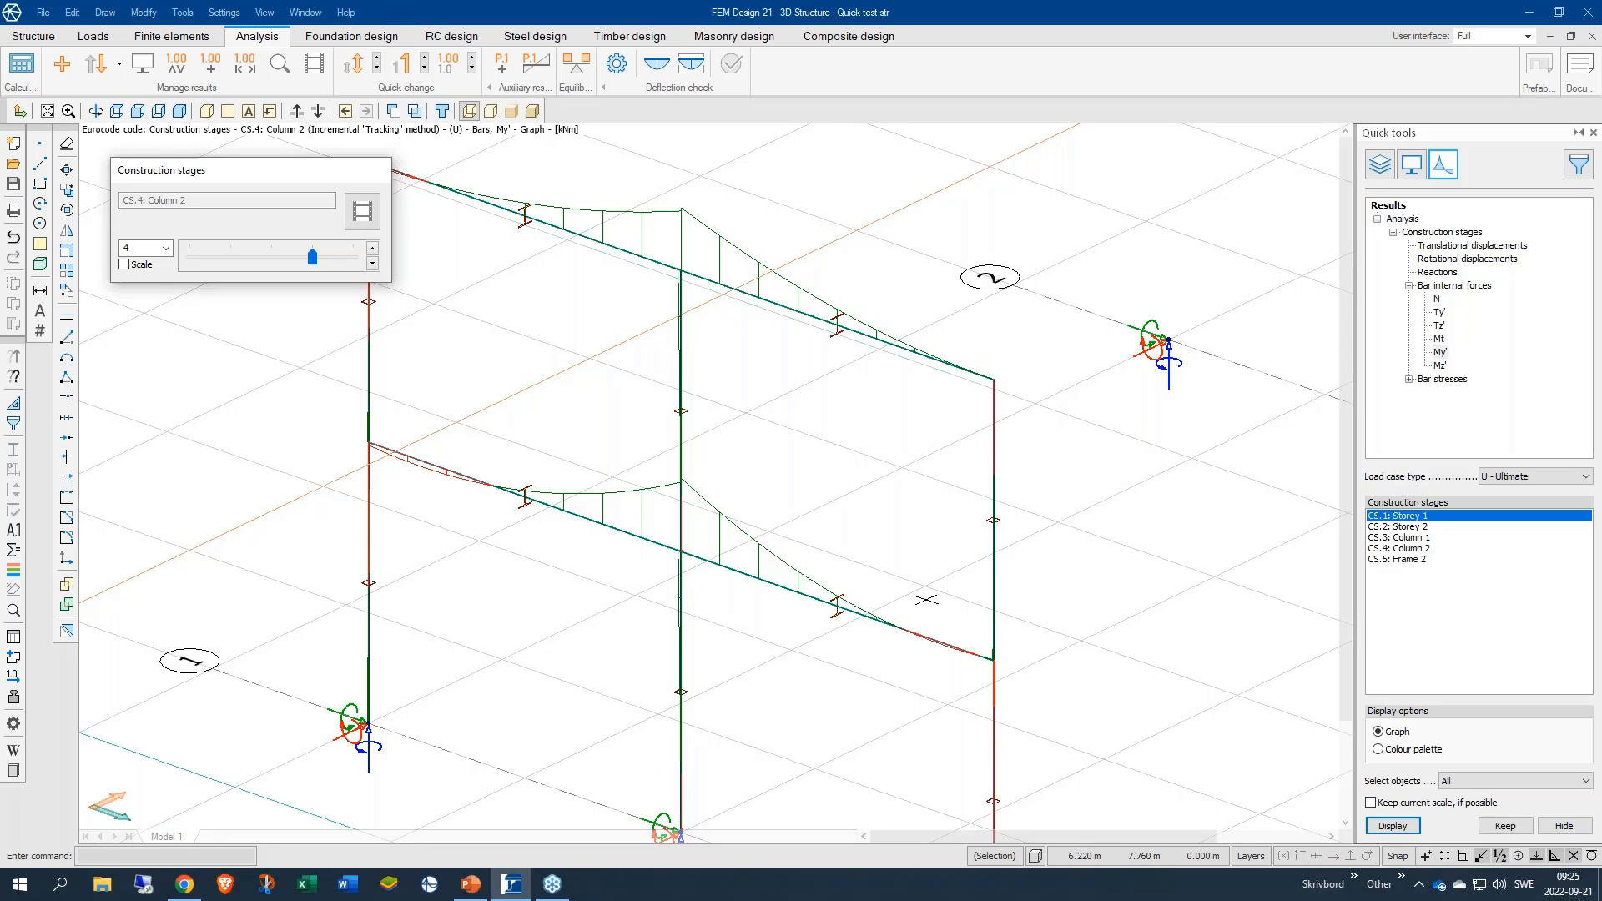
pyautogui.scroll(5, 935, 609)
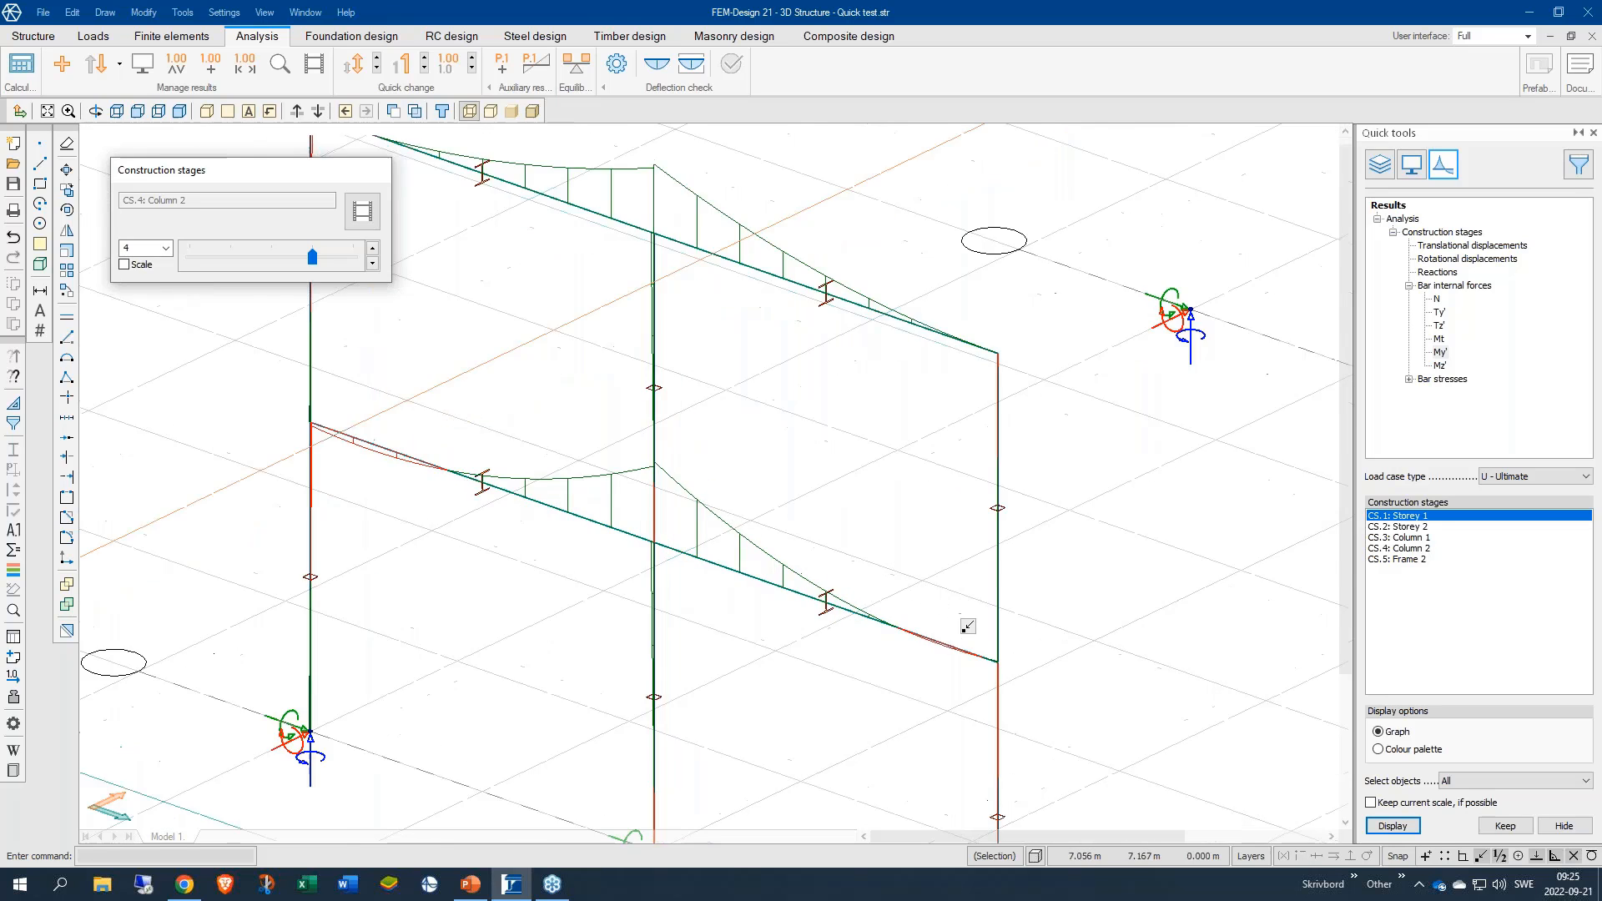
pyautogui.scroll(1, 975, 634)
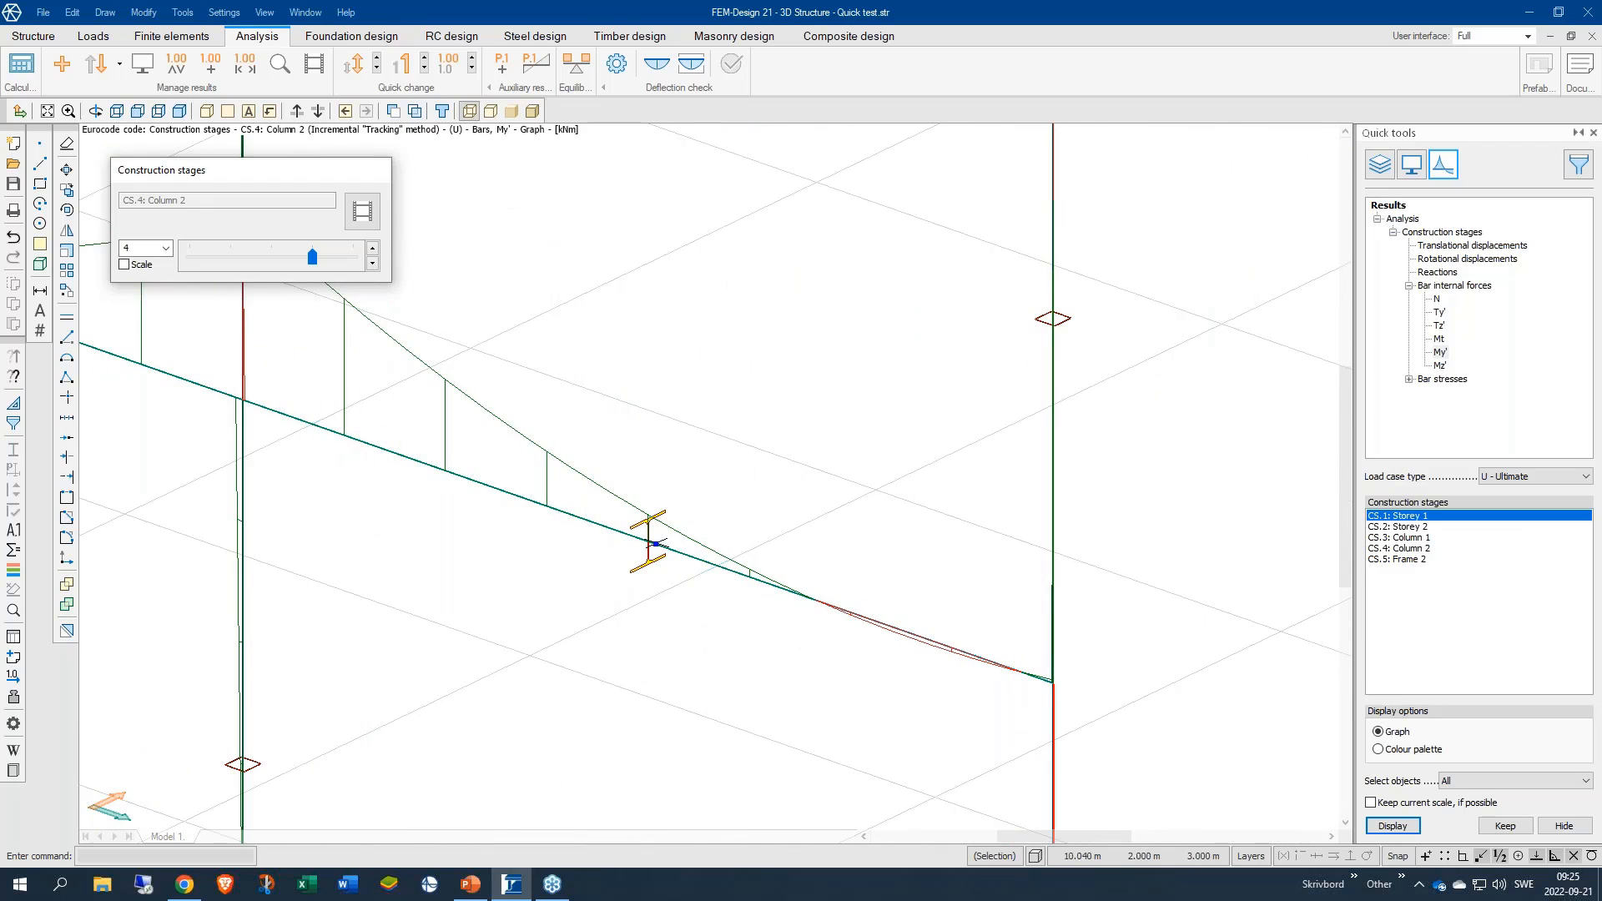
pyautogui.click(283, 257)
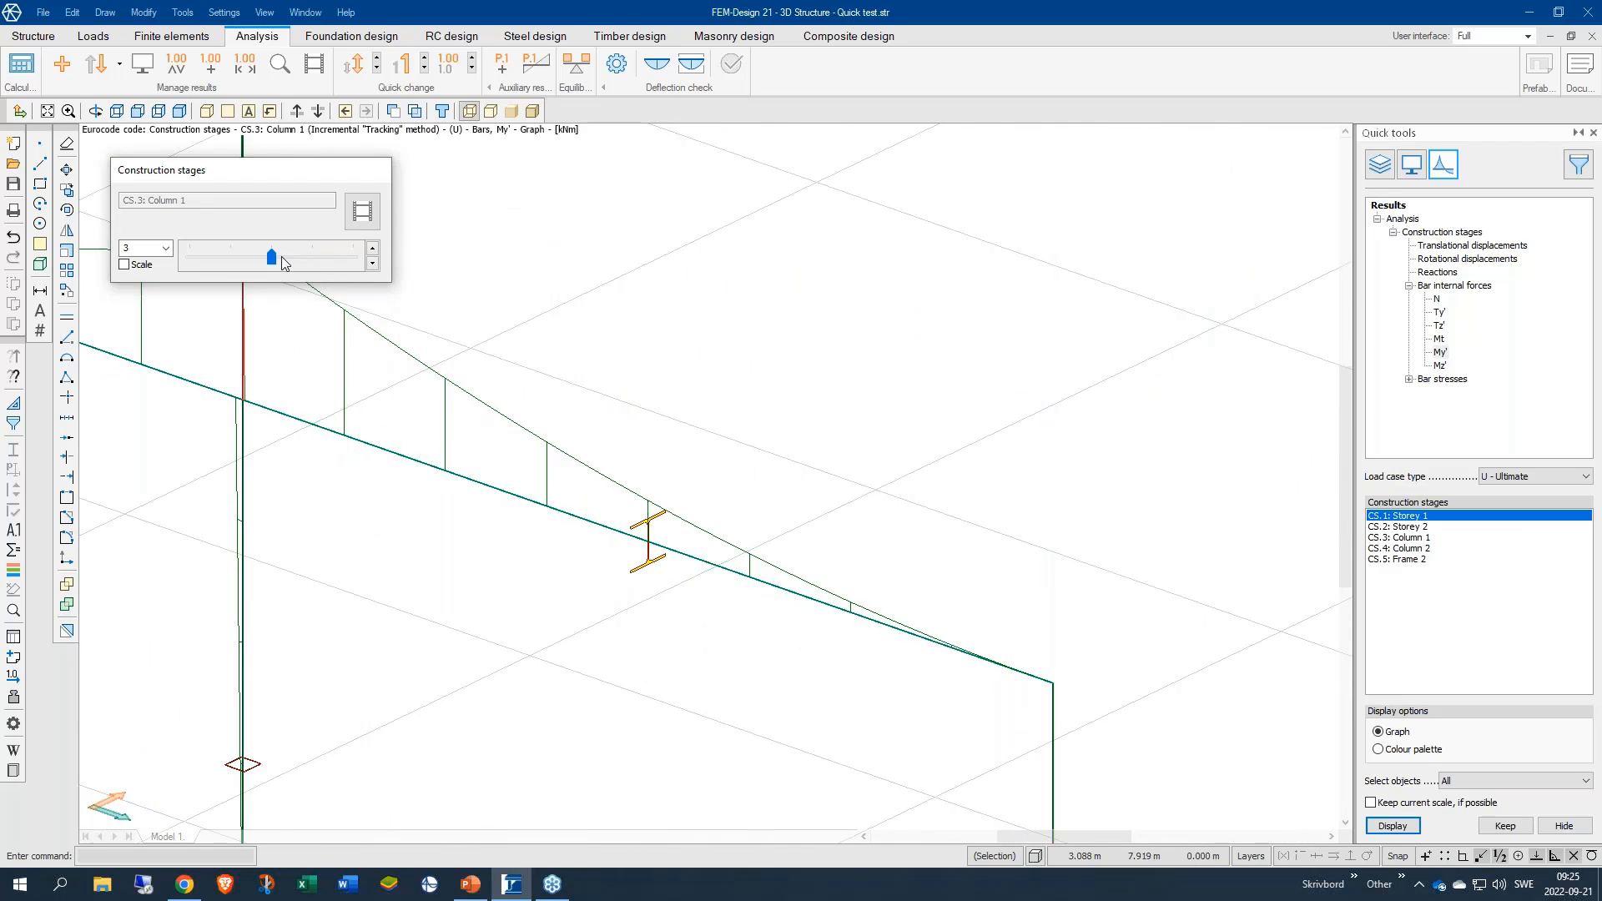
pyautogui.click(294, 257)
# Step: Show the My' diagrams for the final stage, CS.5 Frame 2, and examine the moments in the axis 2 frame's beams
pyautogui.scroll(-2, 832, 764)
pyautogui.scroll(-1, 833, 764)
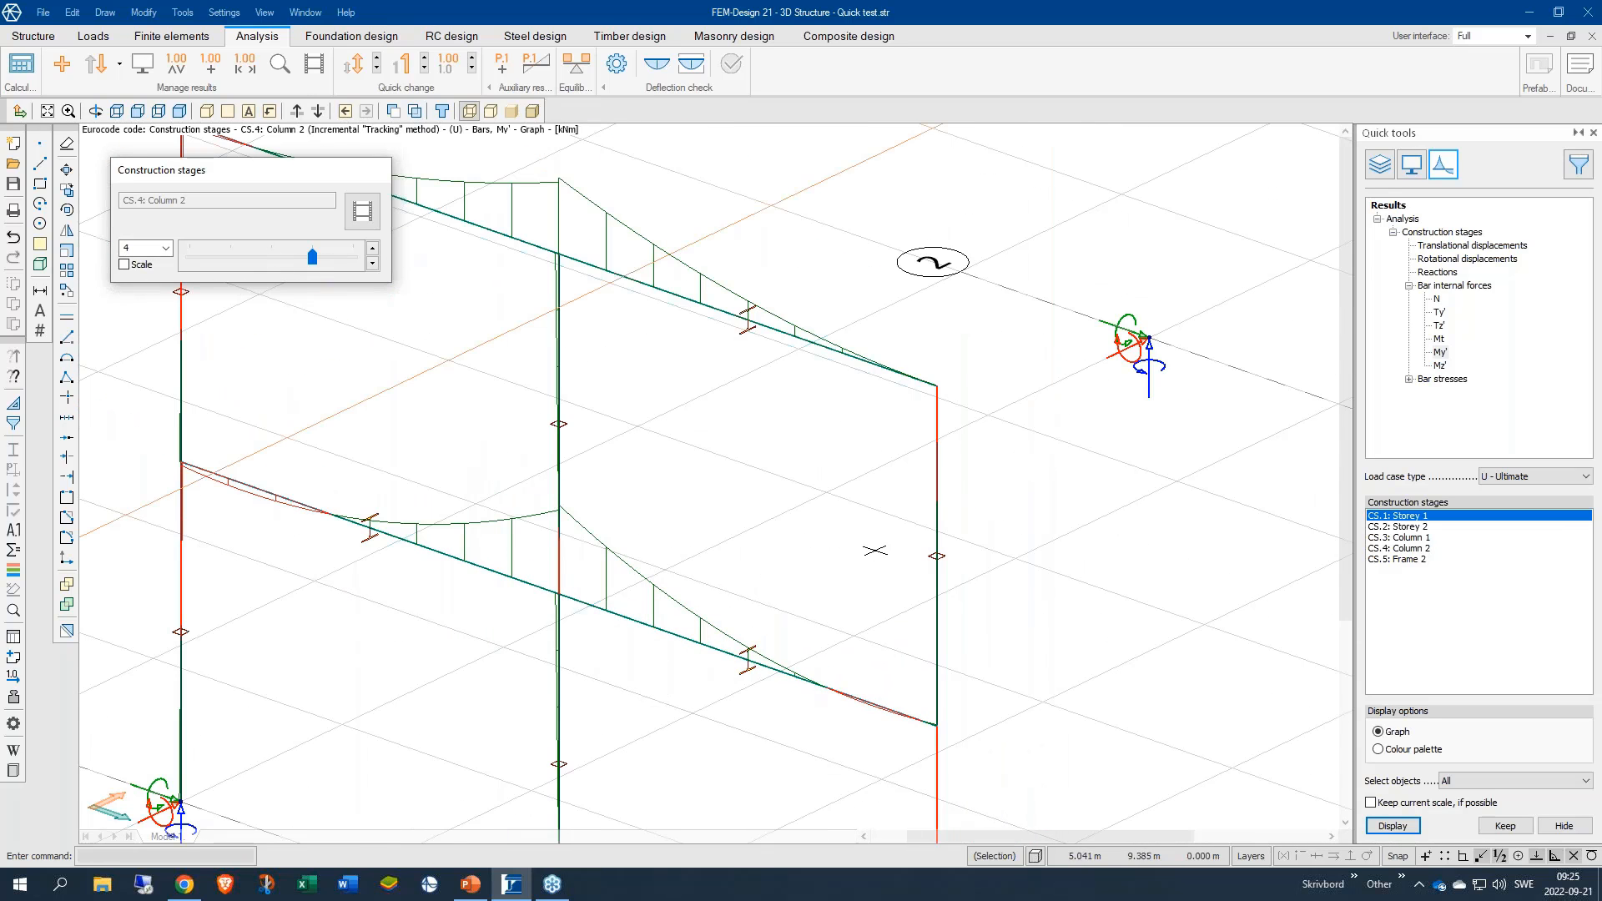
pyautogui.moveTo(886, 429); pyautogui.dragTo(903, 532, button='middle')
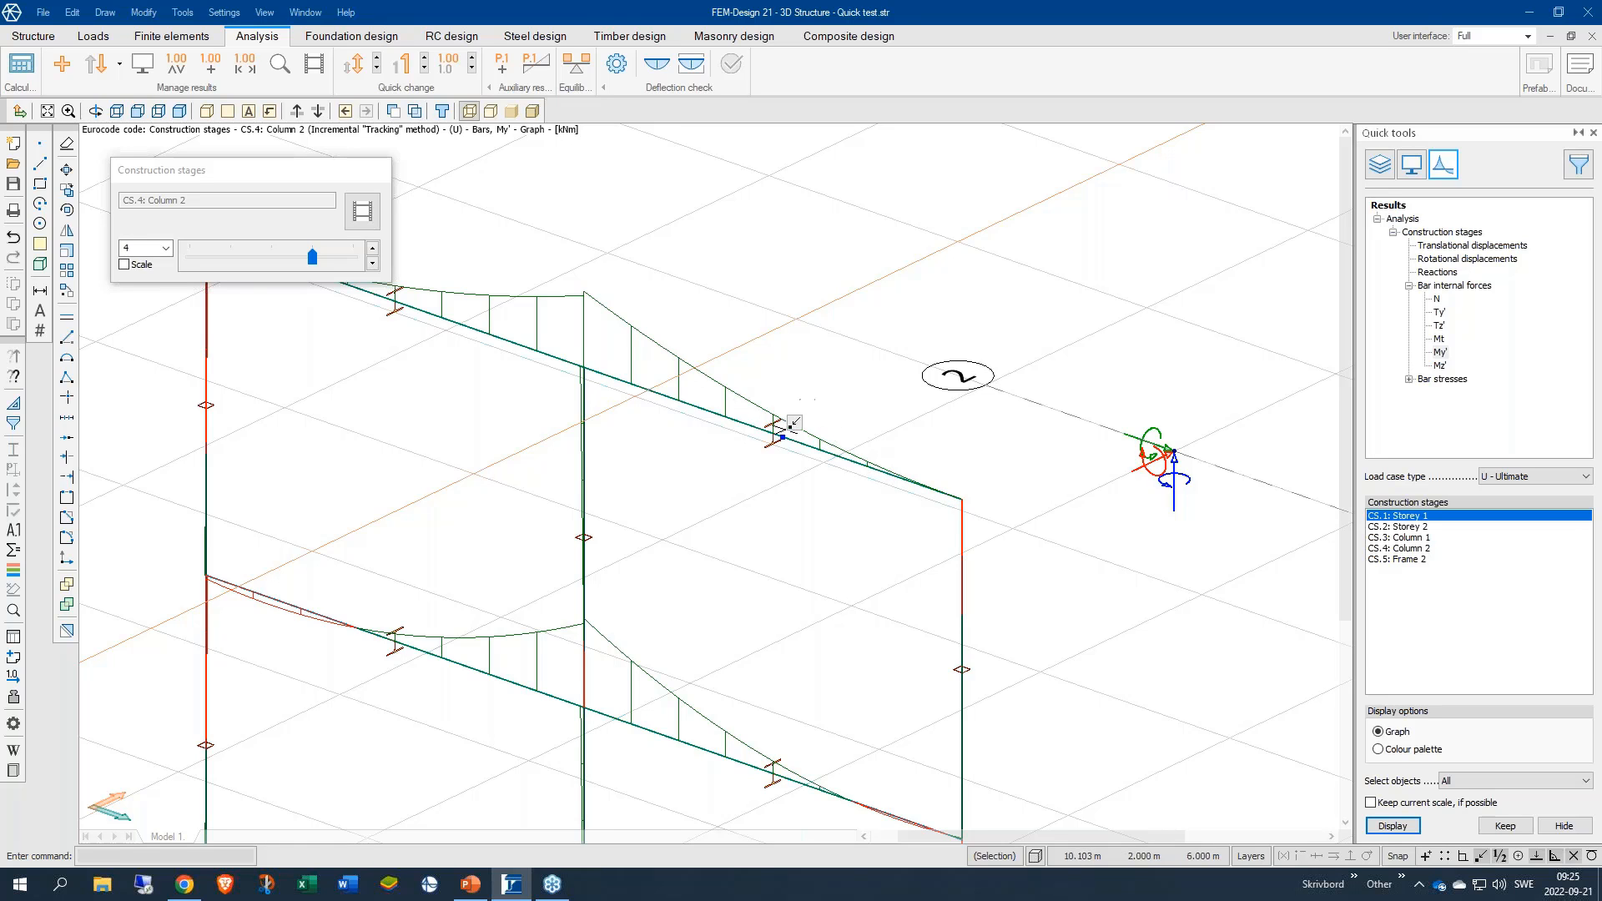
pyautogui.scroll(-5, 703, 381)
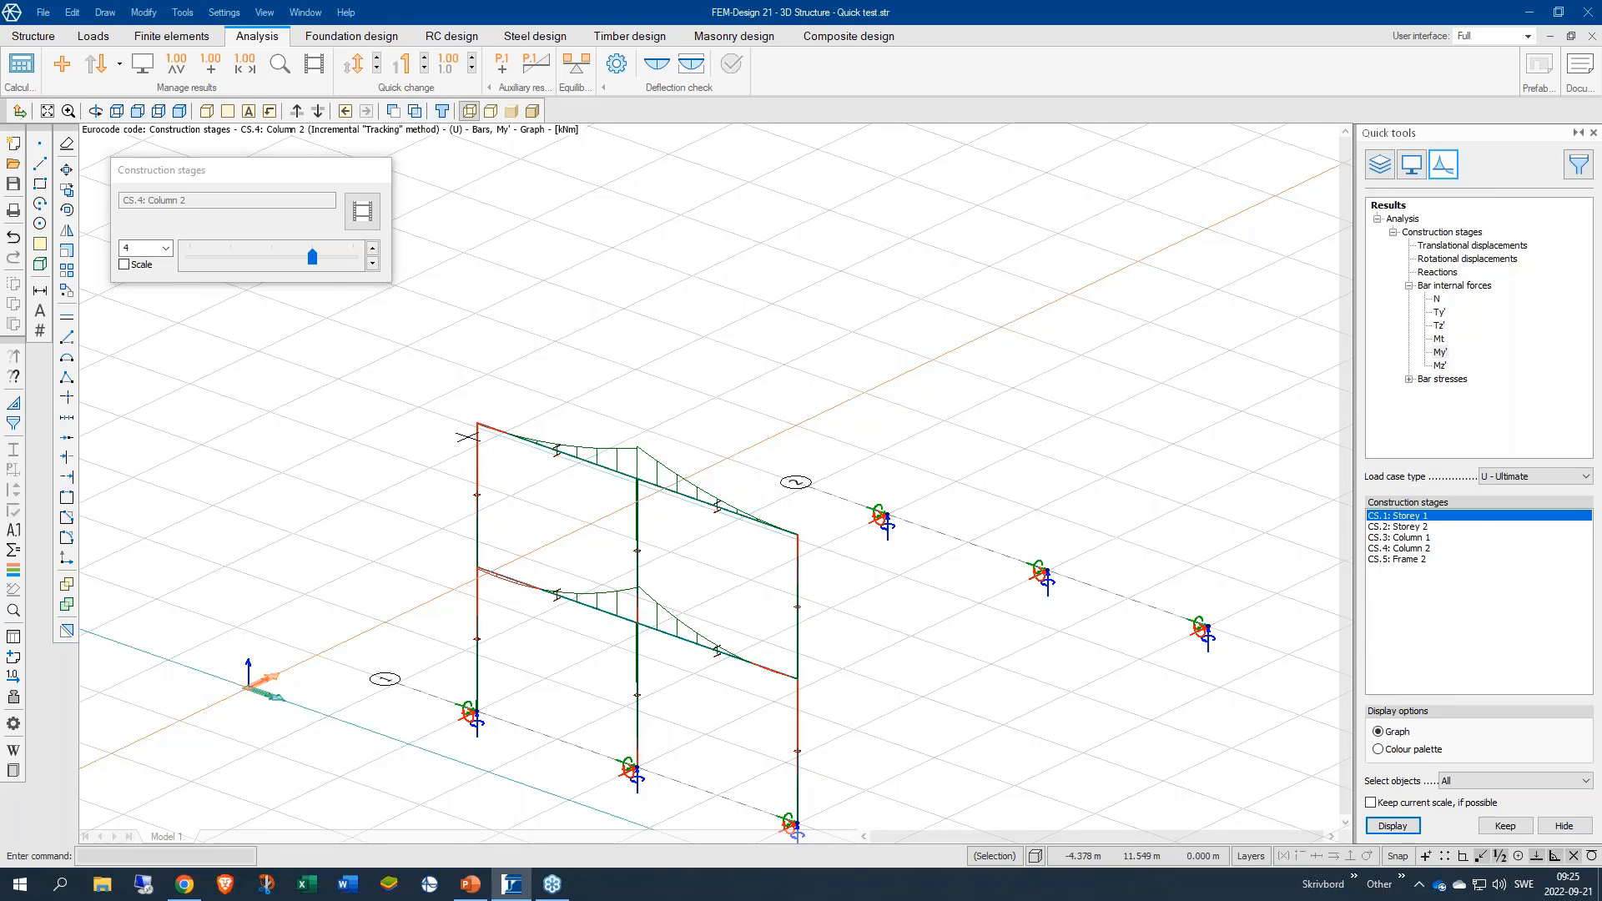
pyautogui.moveTo(312, 259); pyautogui.dragTo(353, 263)
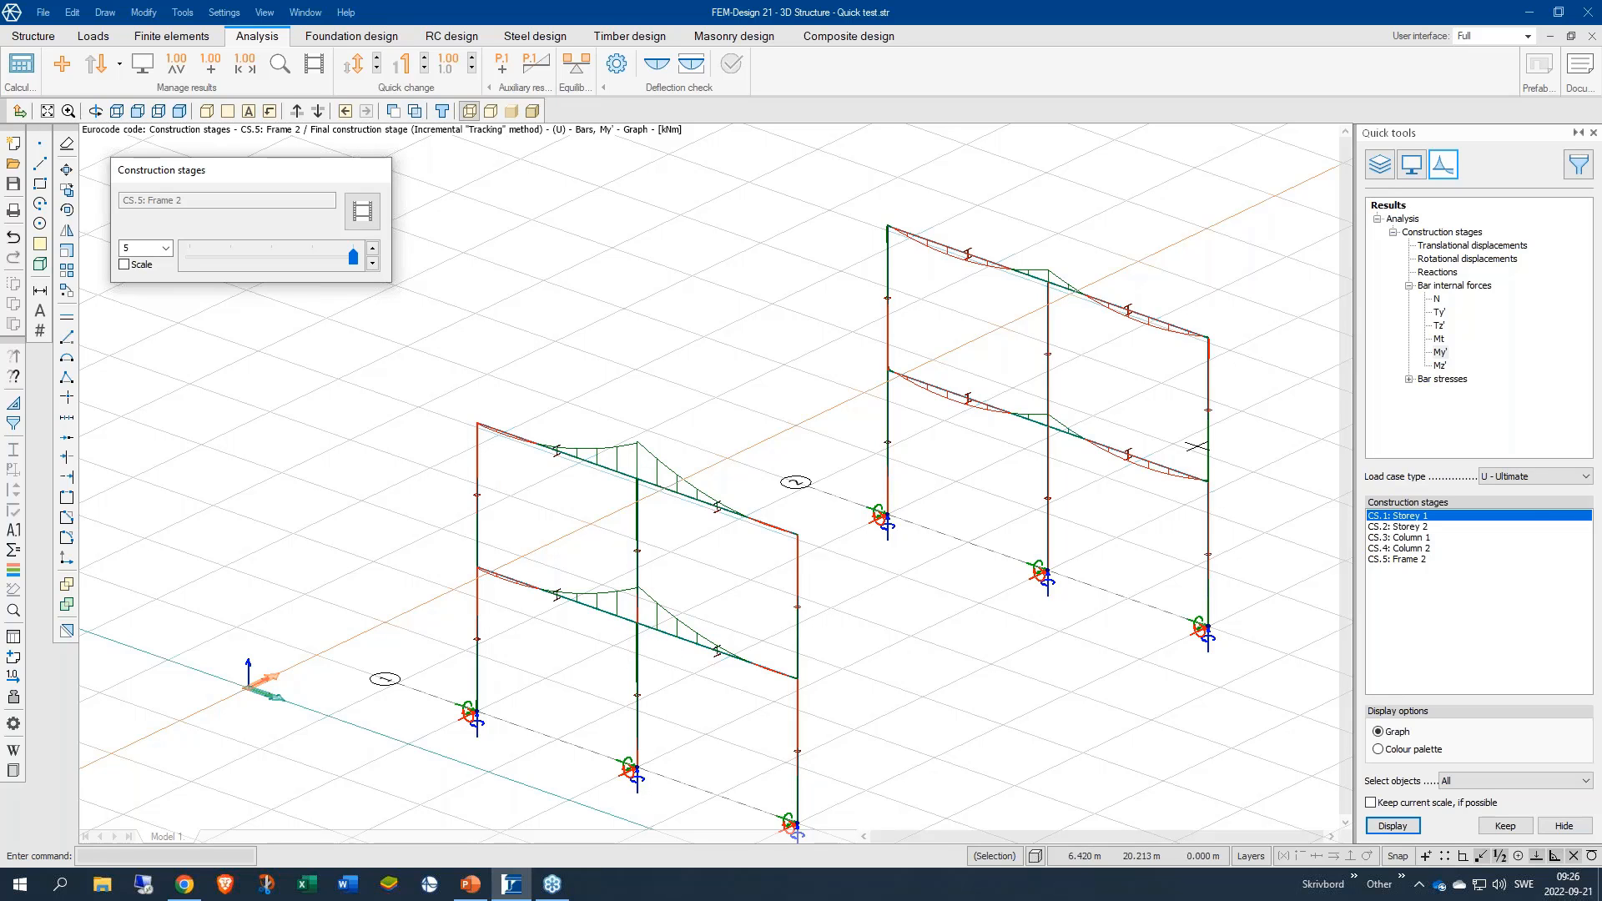
pyautogui.scroll(5, 1196, 447)
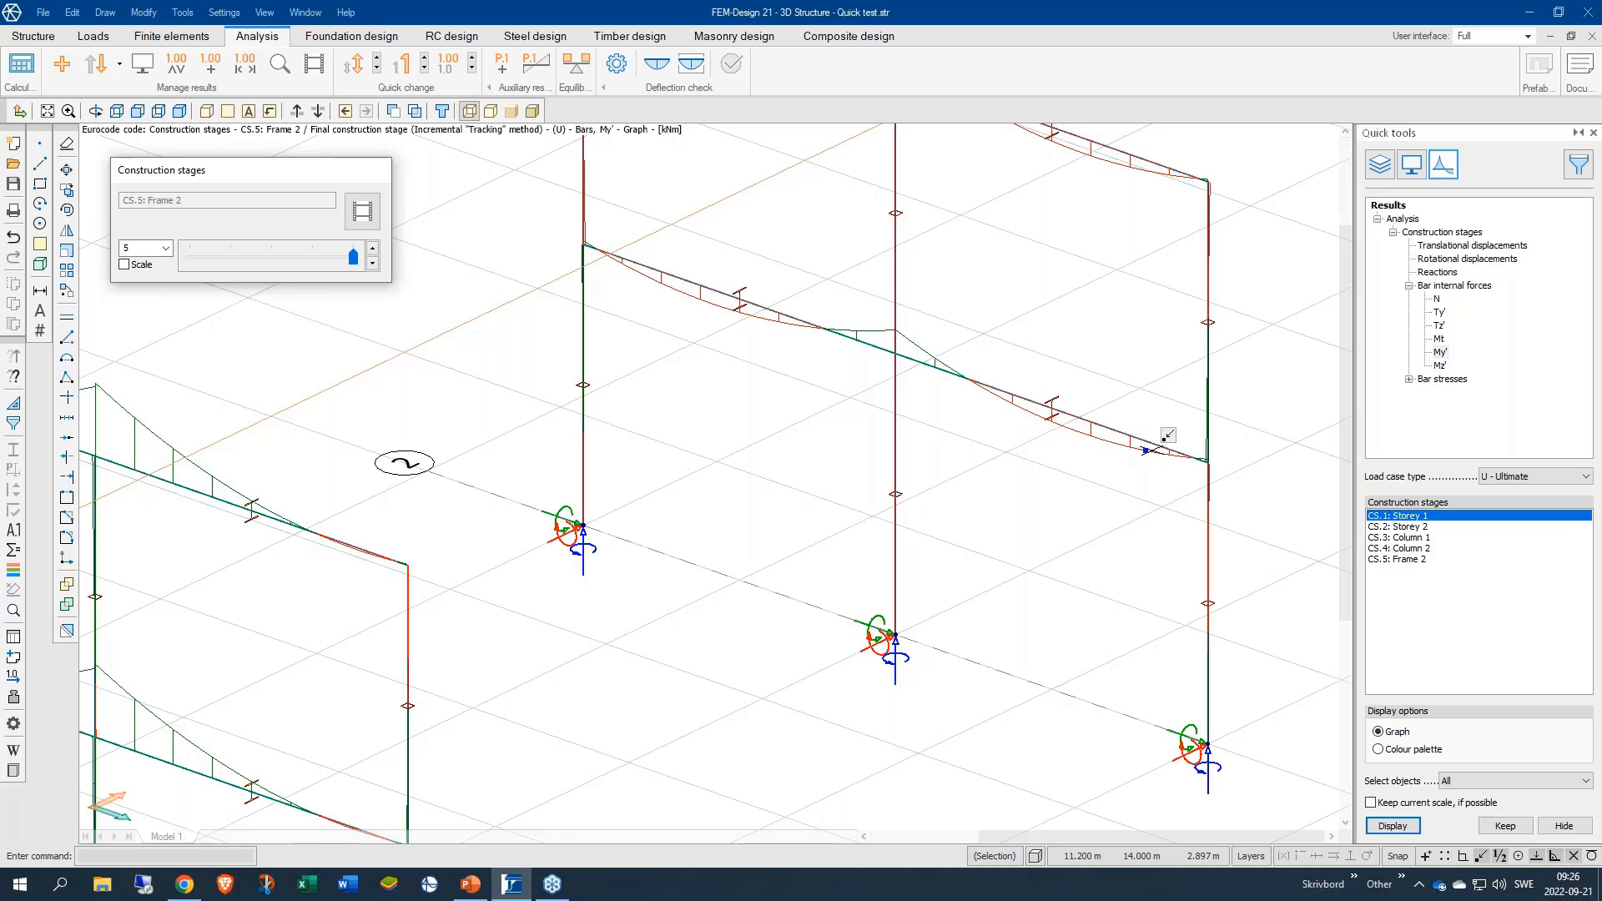
pyautogui.scroll(-3, 1168, 435)
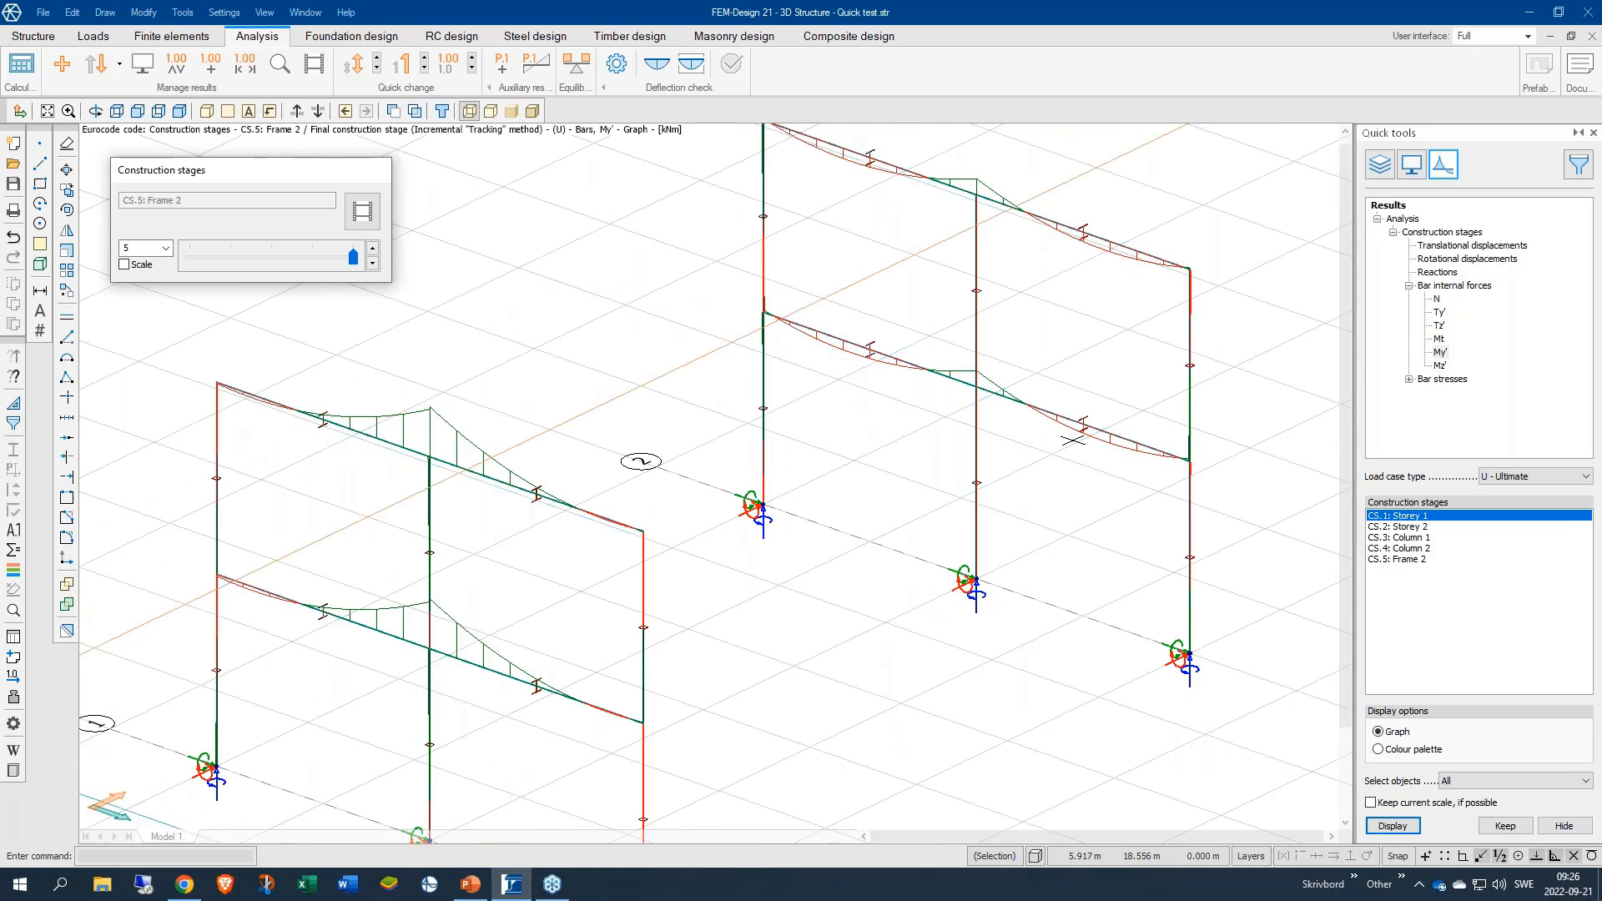
# Step: Display the support reactions for construction stage CS.1 Storey 1, with load case type U - Ultimate
pyautogui.scroll(-1, 1067, 476)
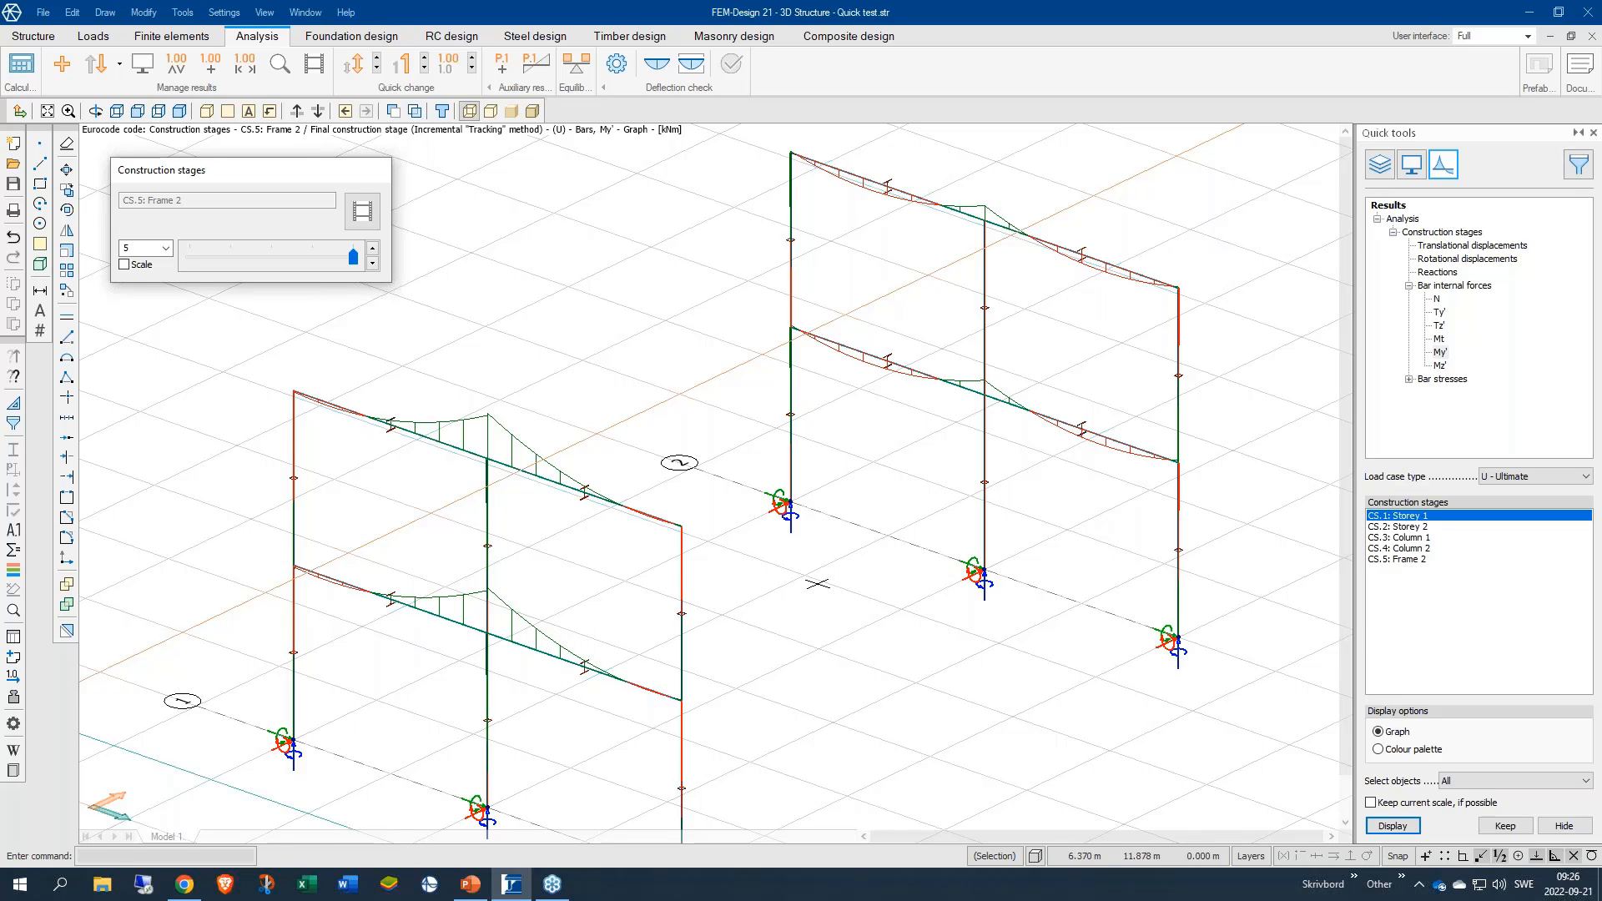
pyautogui.scroll(-1, 909, 517)
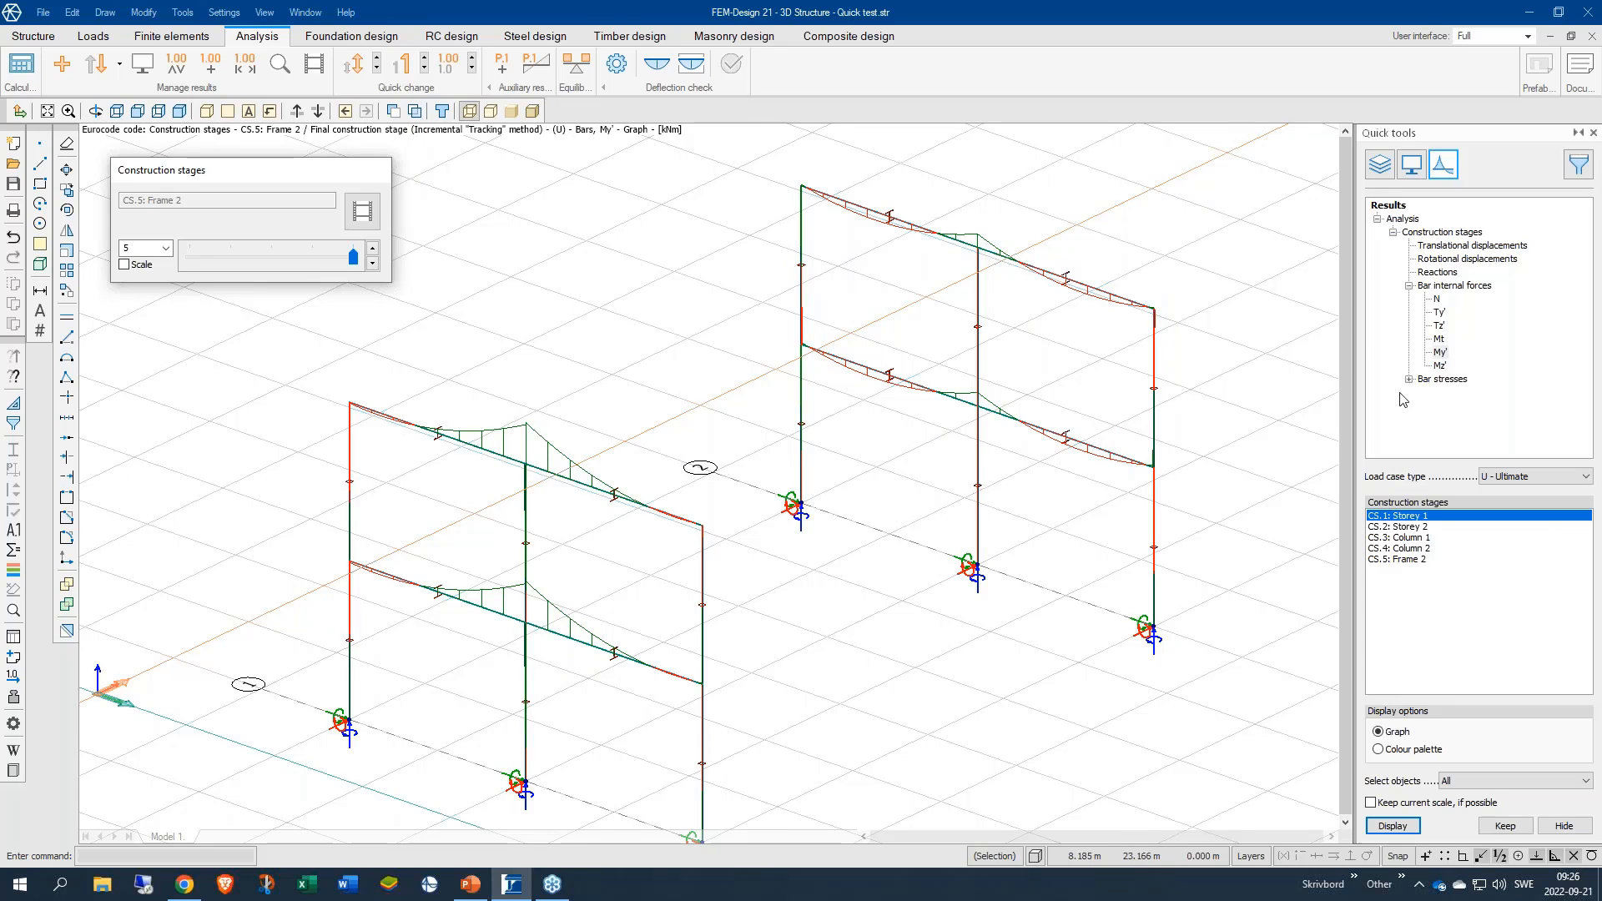
pyautogui.click(1437, 273)
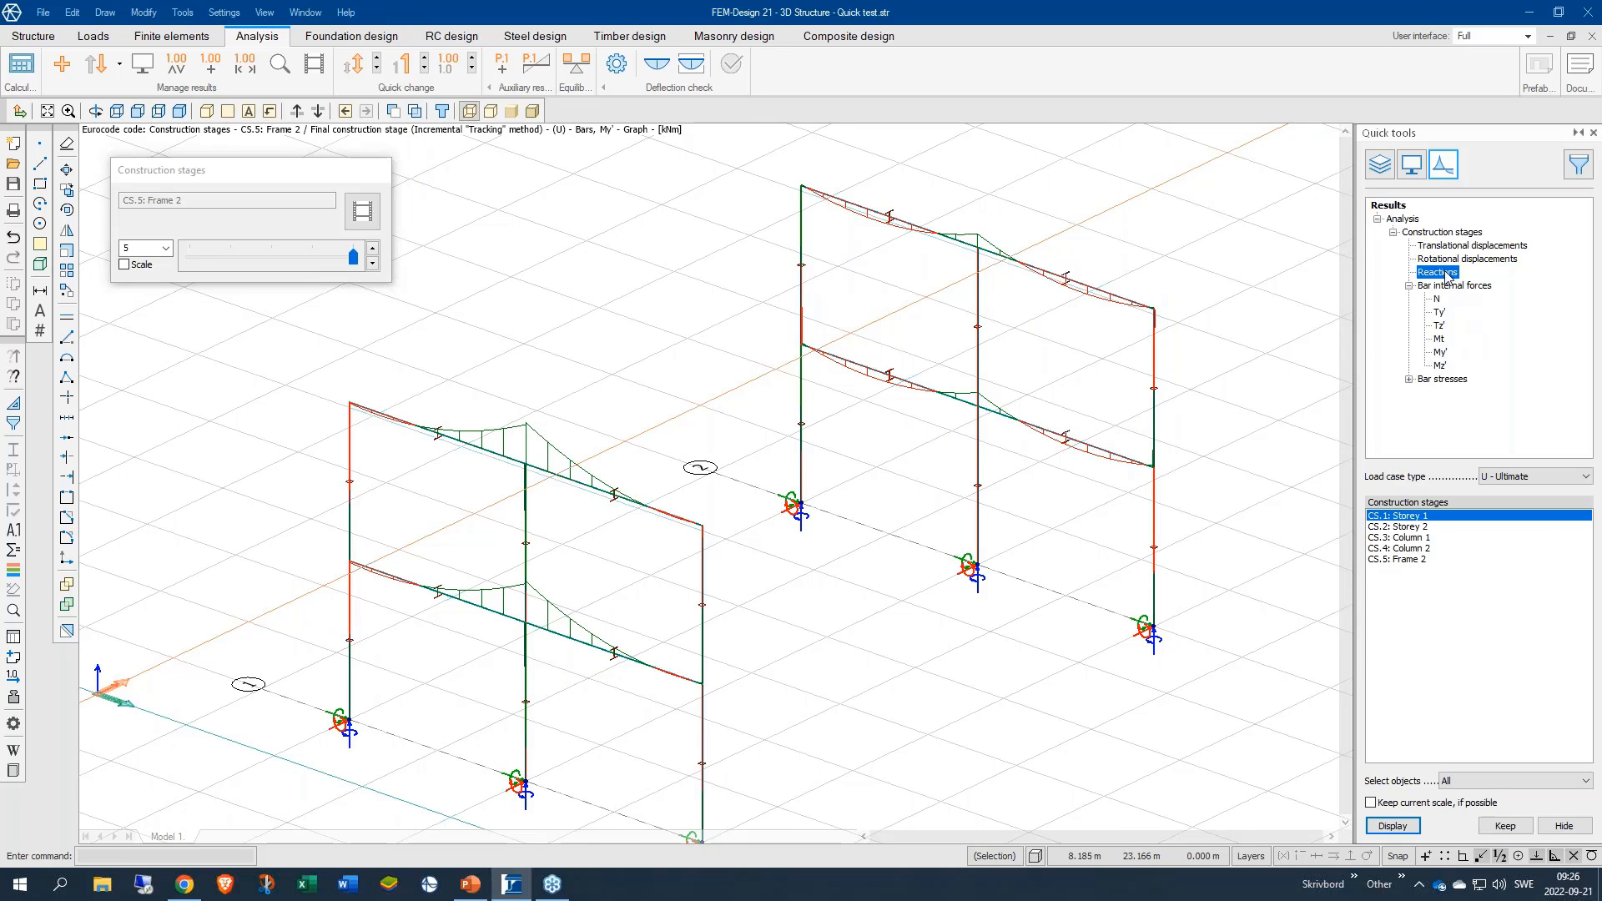
pyautogui.click(1409, 827)
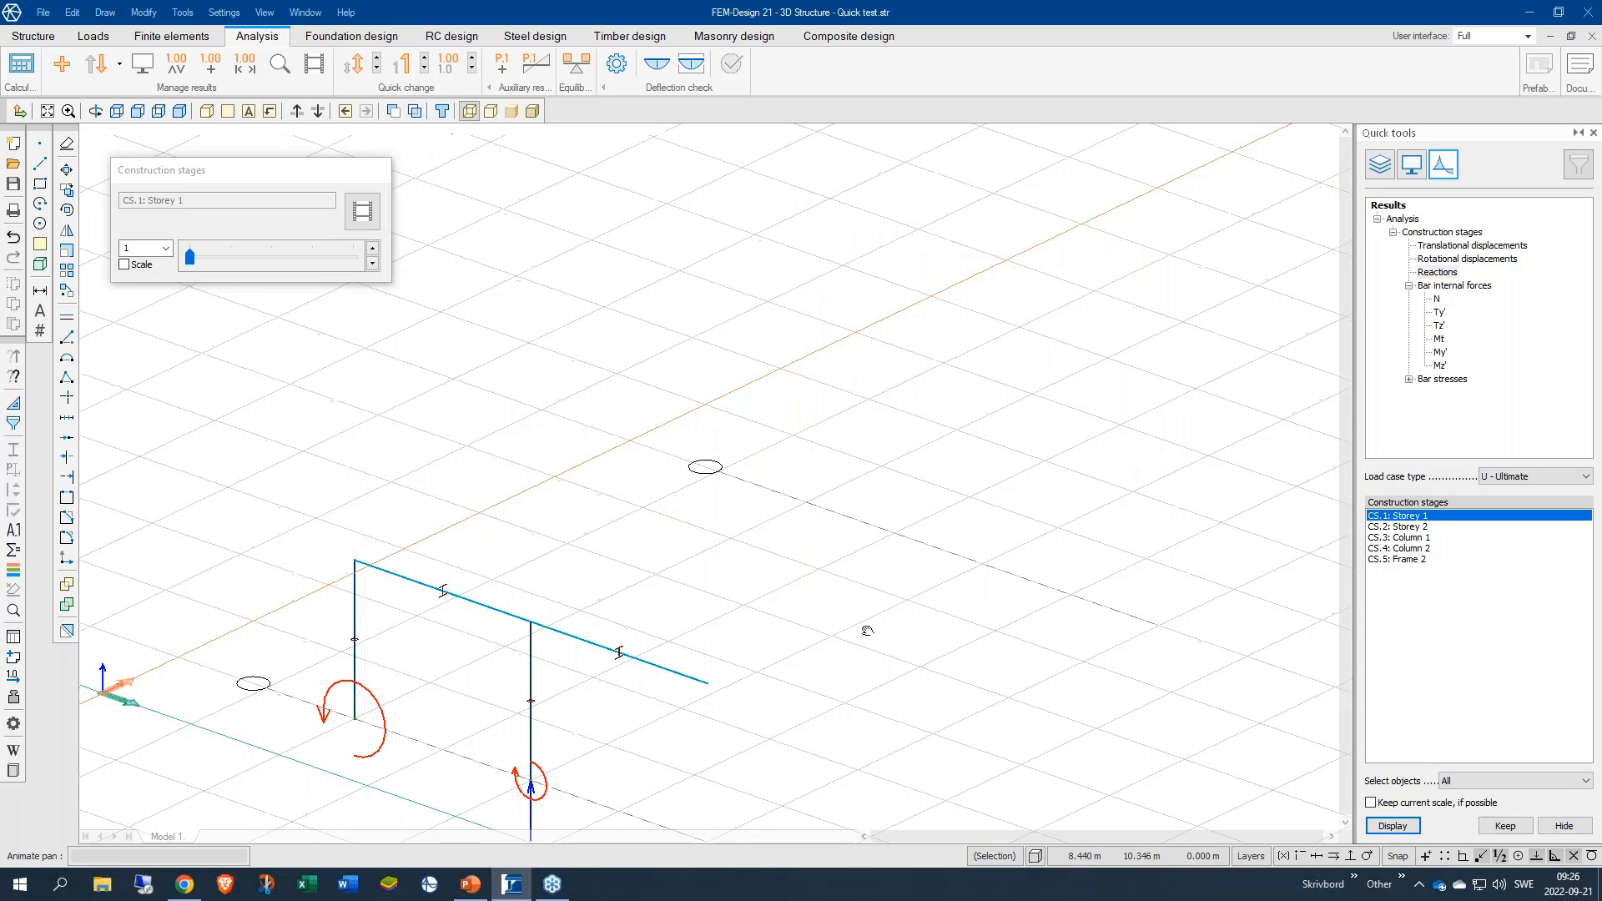
pyautogui.moveTo(866, 634); pyautogui.dragTo(859, 500, button='middle')
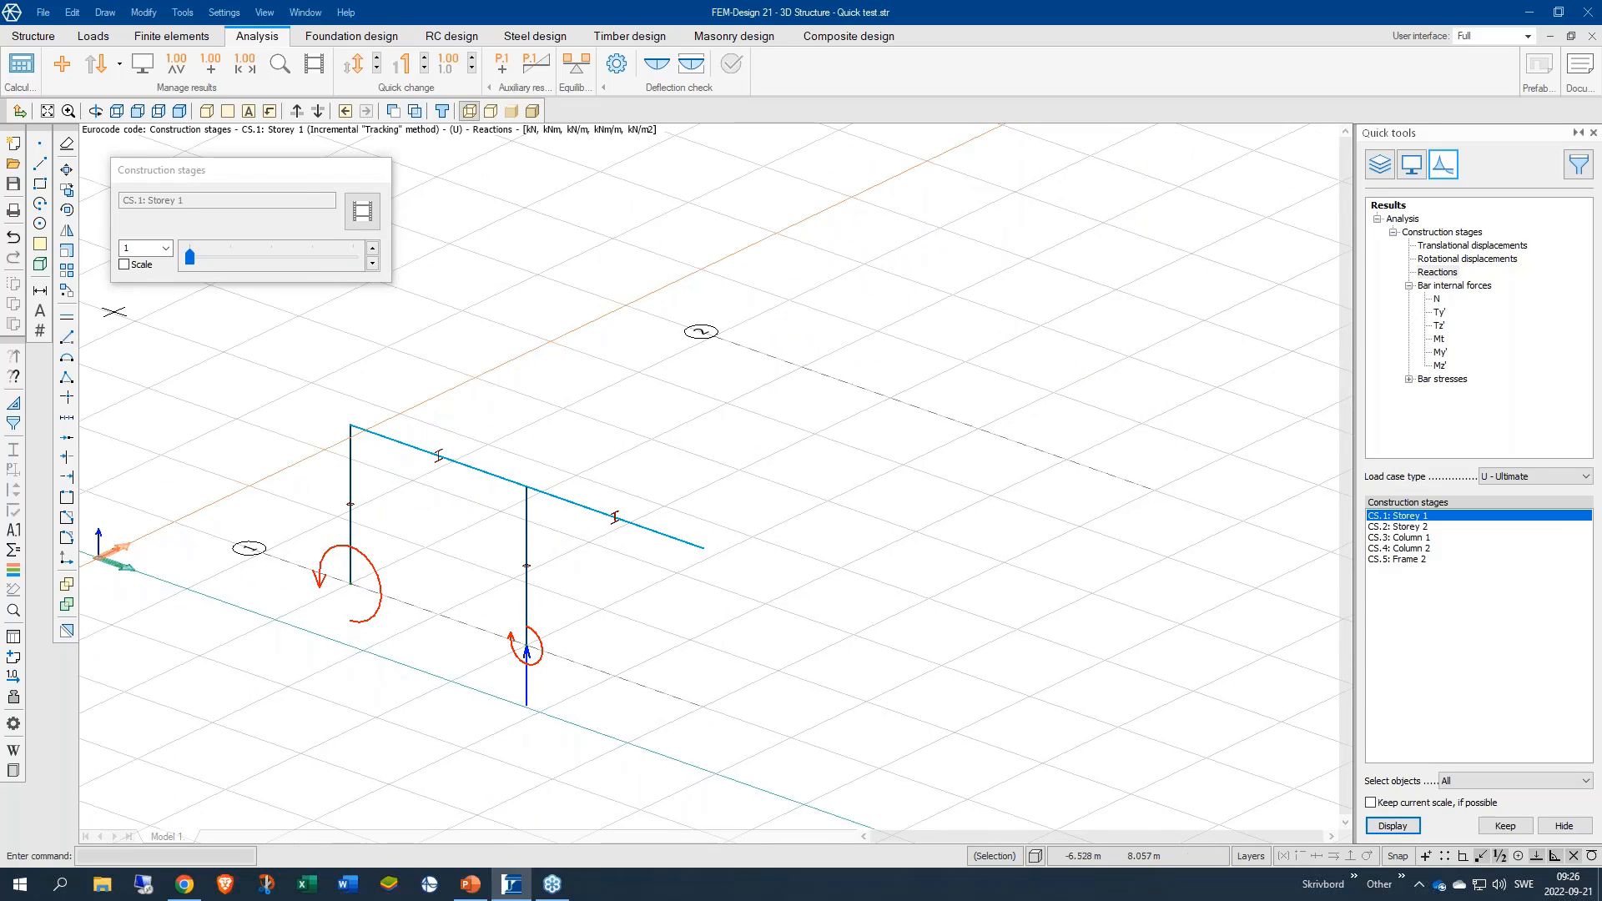
# Step: Step the reactions through the stages from Storey 1 to the final stage, CS.5 Frame 2, and examine both frames' supports
pyautogui.click(192, 257)
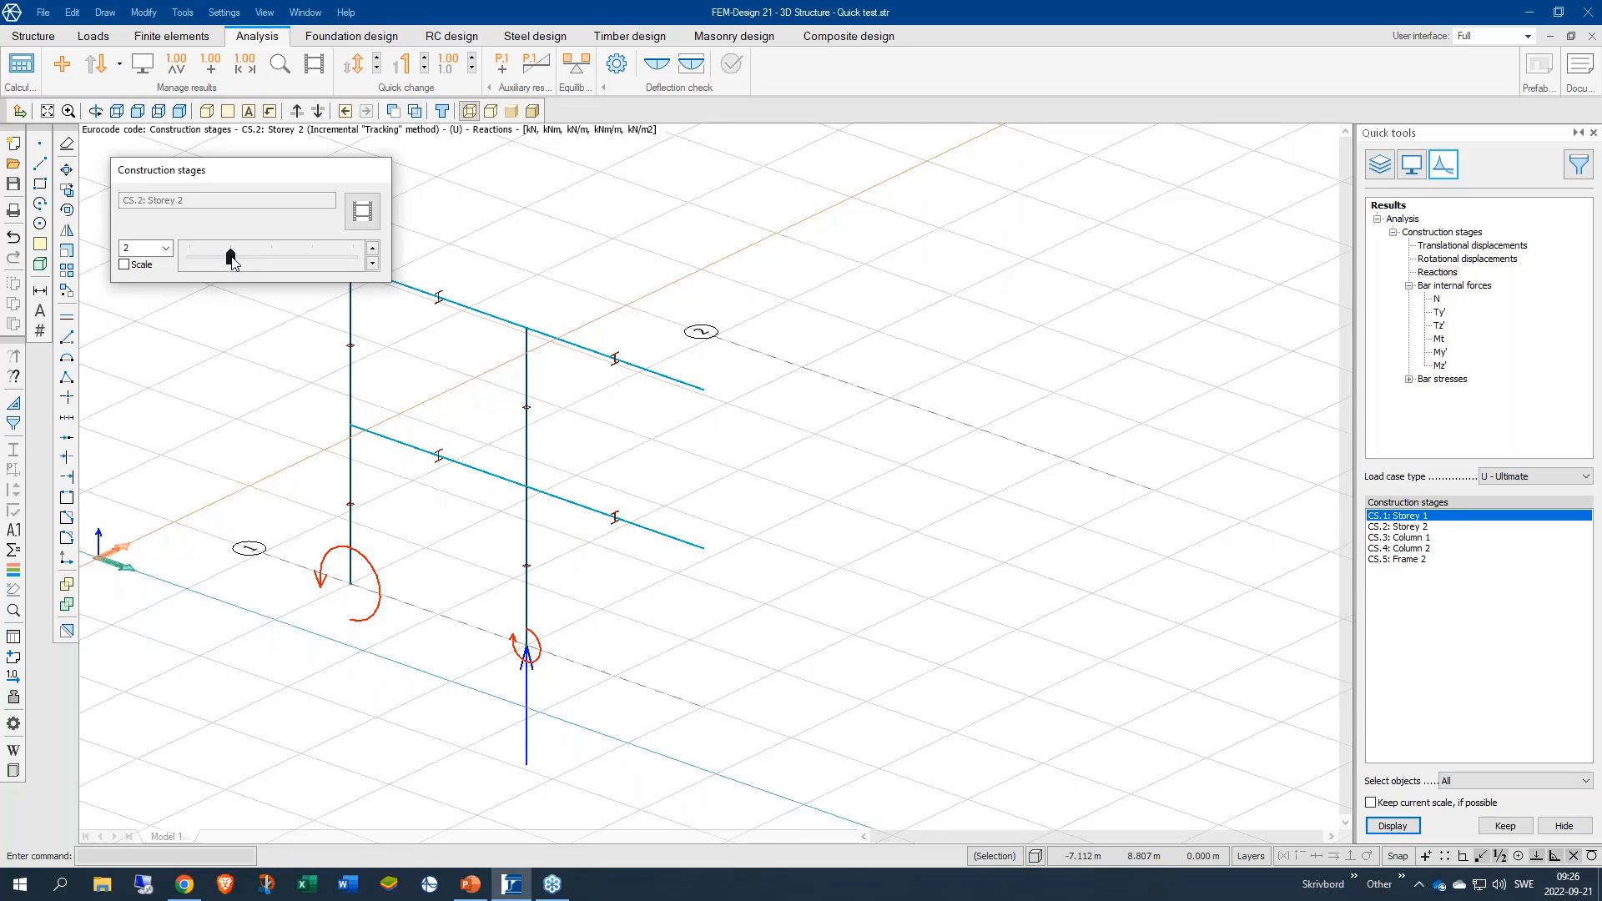
pyautogui.moveTo(233, 261); pyautogui.dragTo(260, 263)
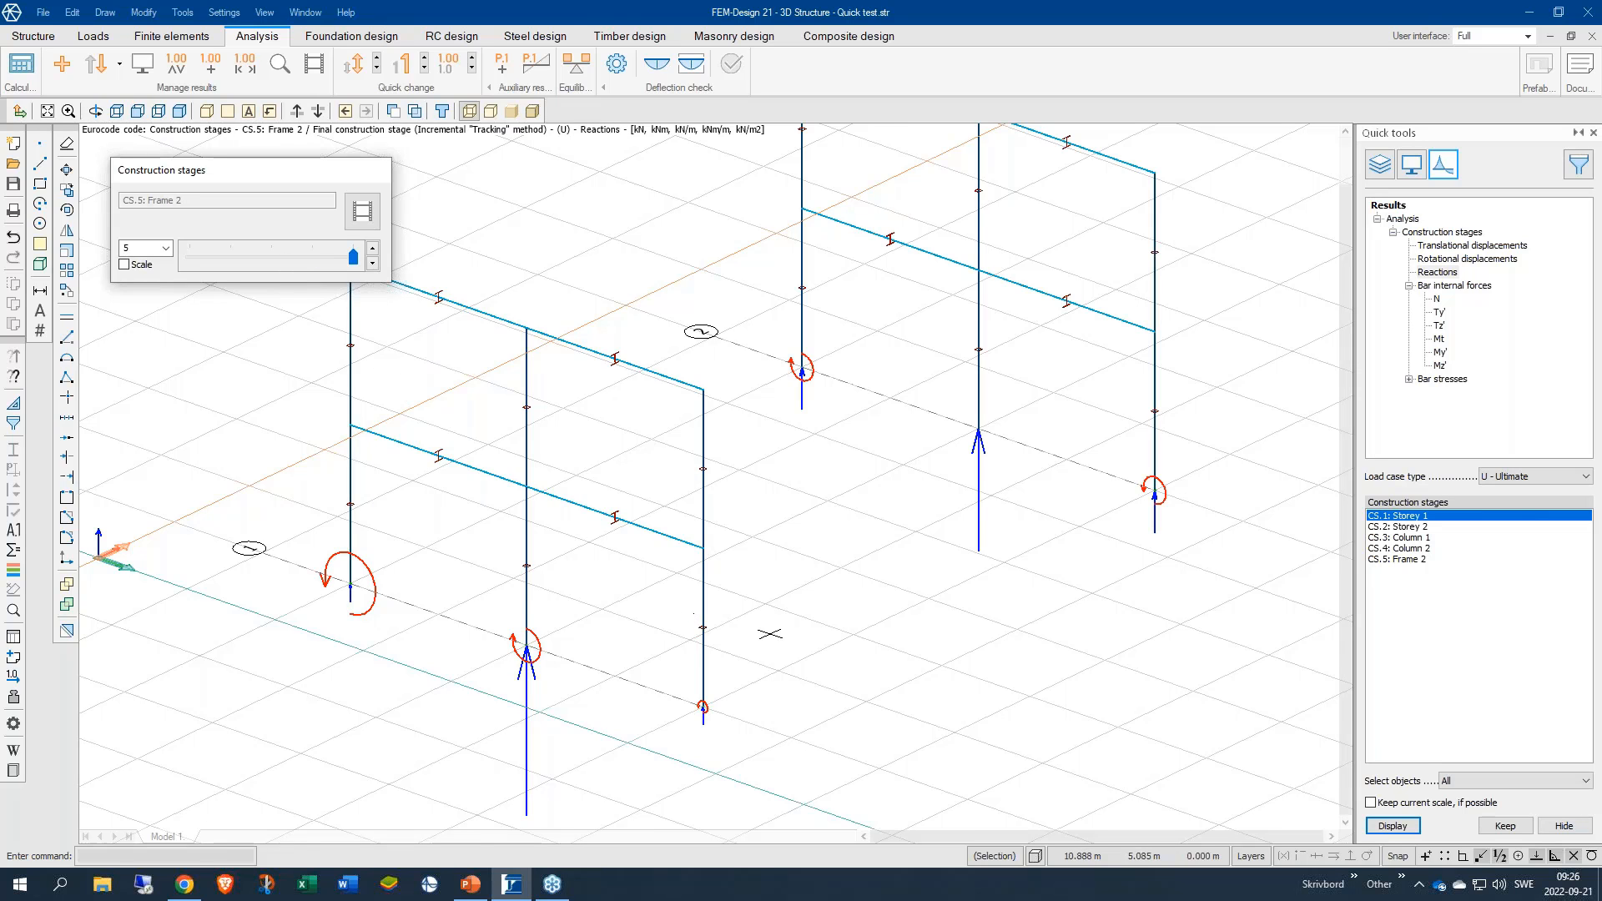
pyautogui.scroll(-1, 602, 525)
pyautogui.moveTo(852, 501); pyautogui.dragTo(898, 499, button='middle')
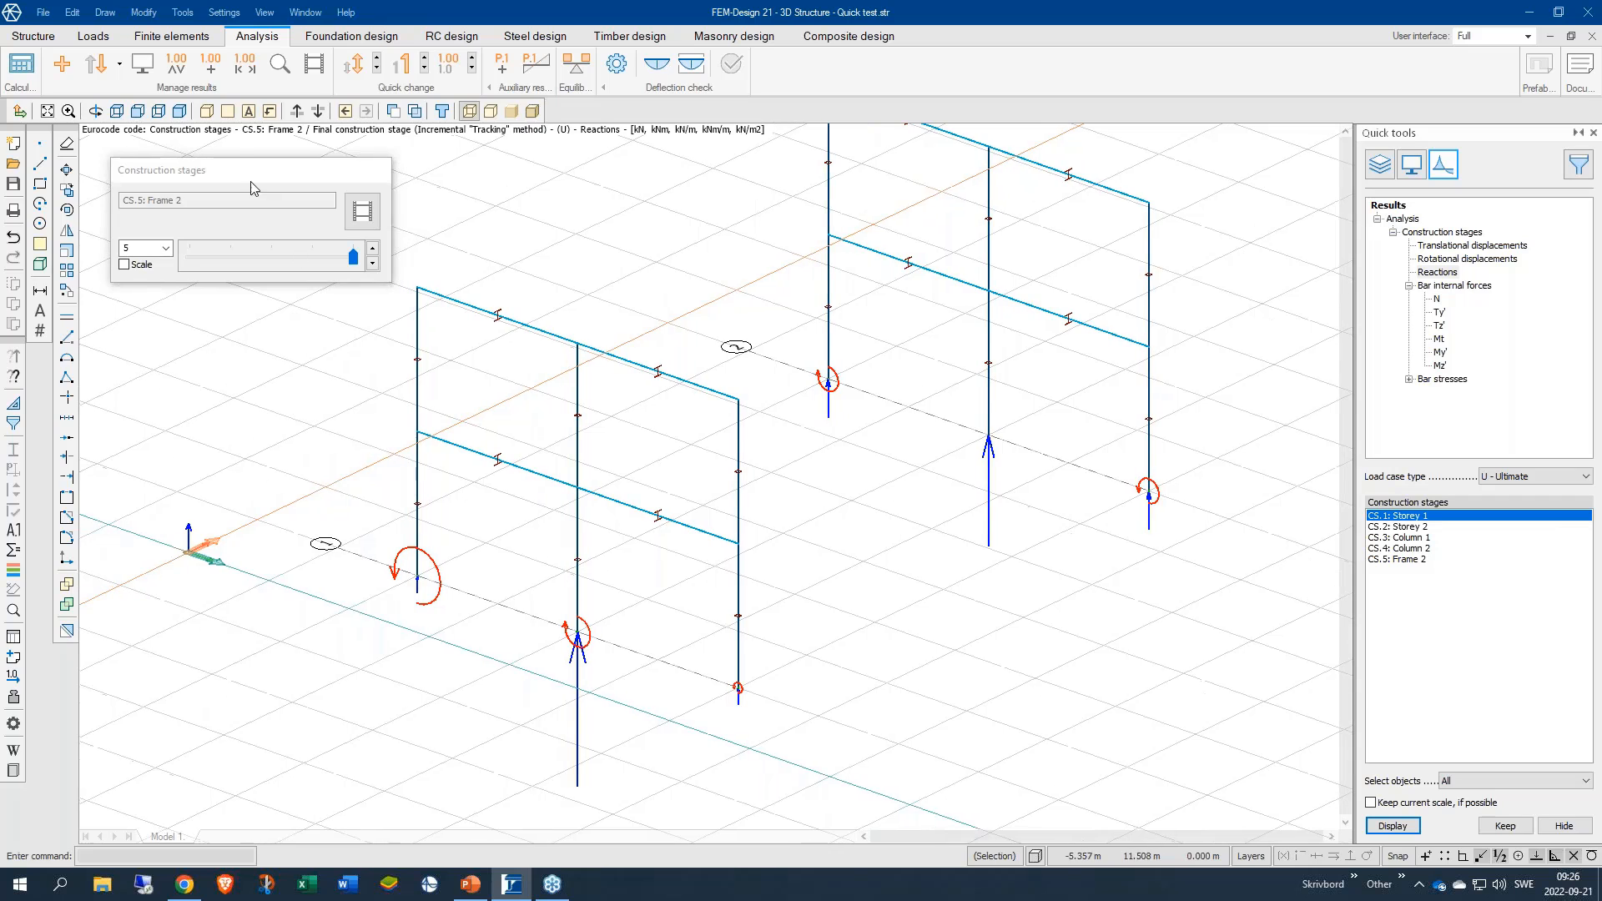
# Step: Add numeric values to the reactions at the column bases of the axis 1 and axis 2 frames
pyautogui.click(215, 70)
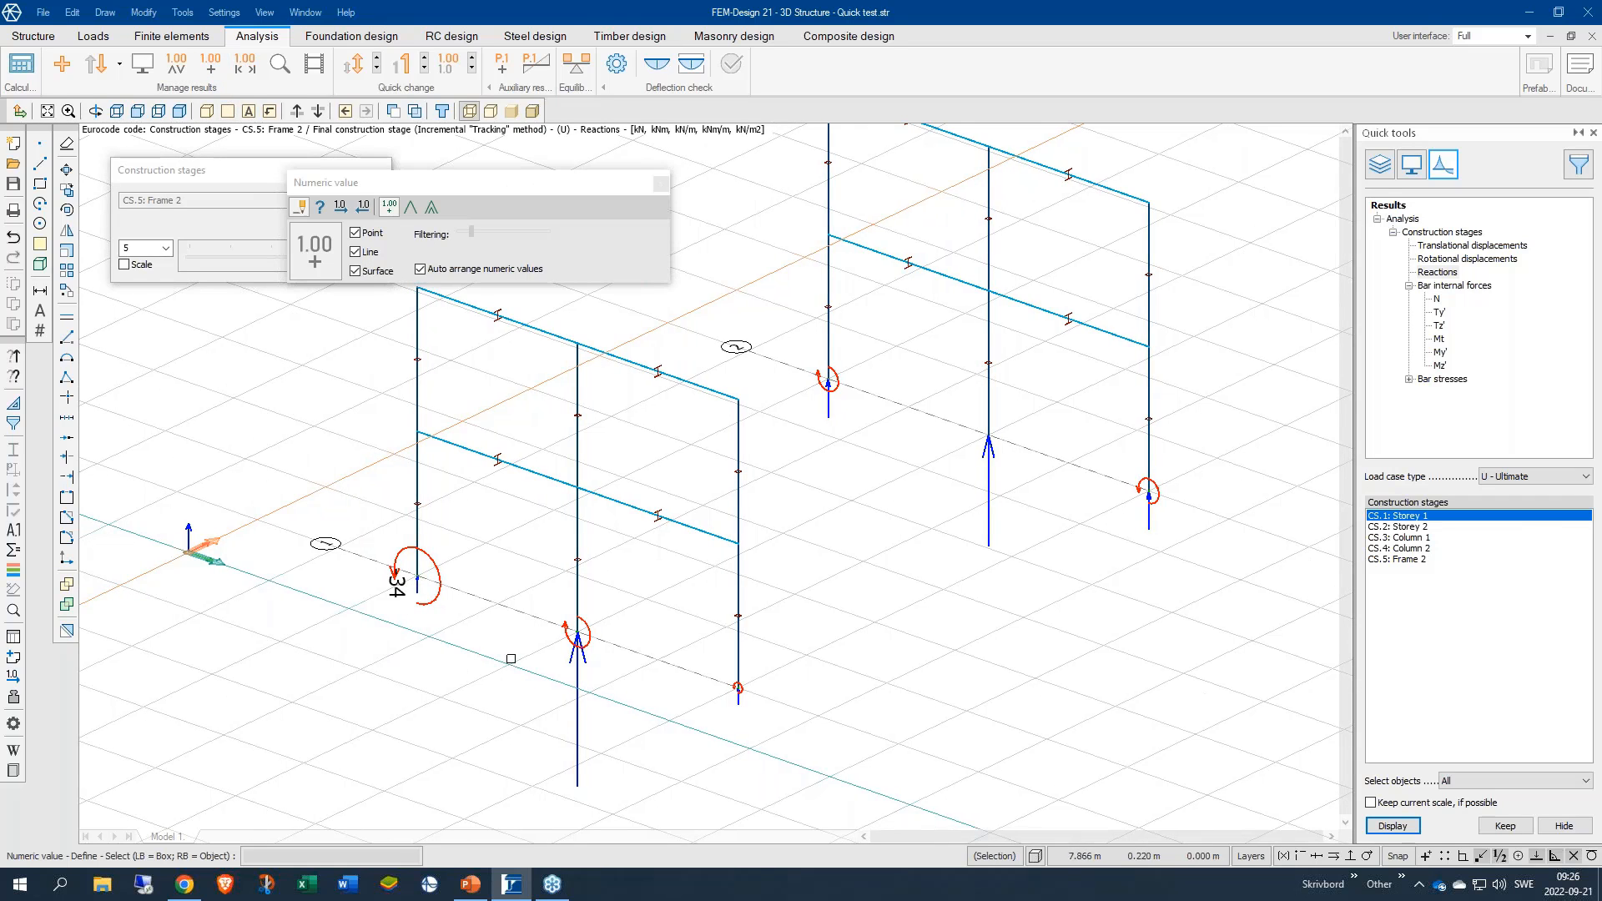
pyautogui.click(581, 724)
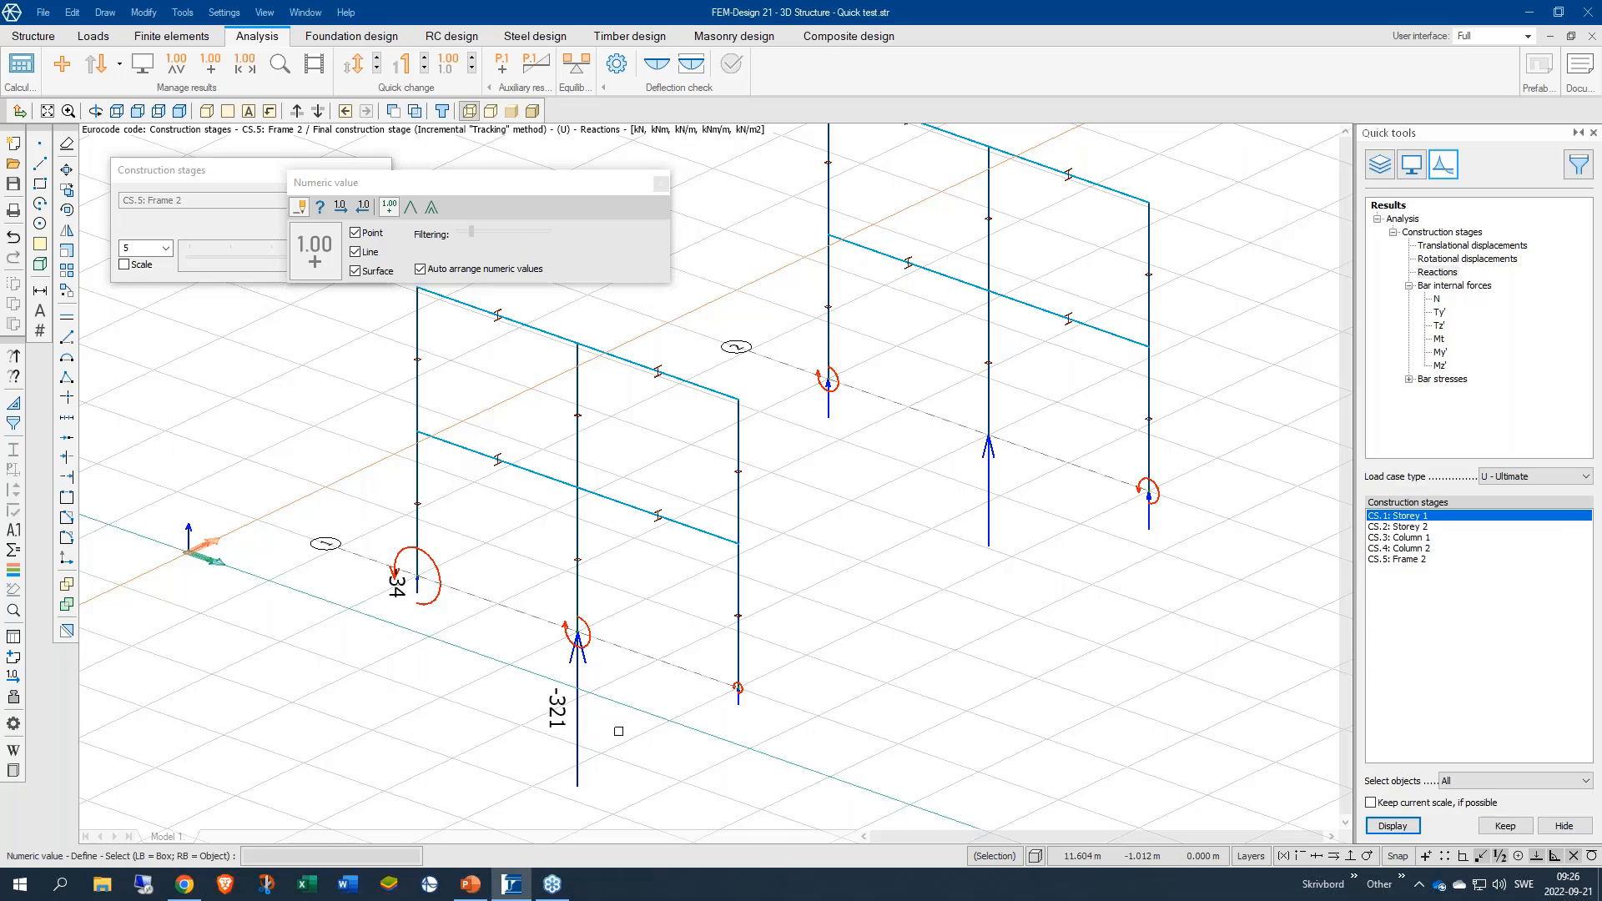
pyautogui.click(739, 704)
pyautogui.click(826, 415)
pyautogui.click(985, 504)
pyautogui.click(1149, 522)
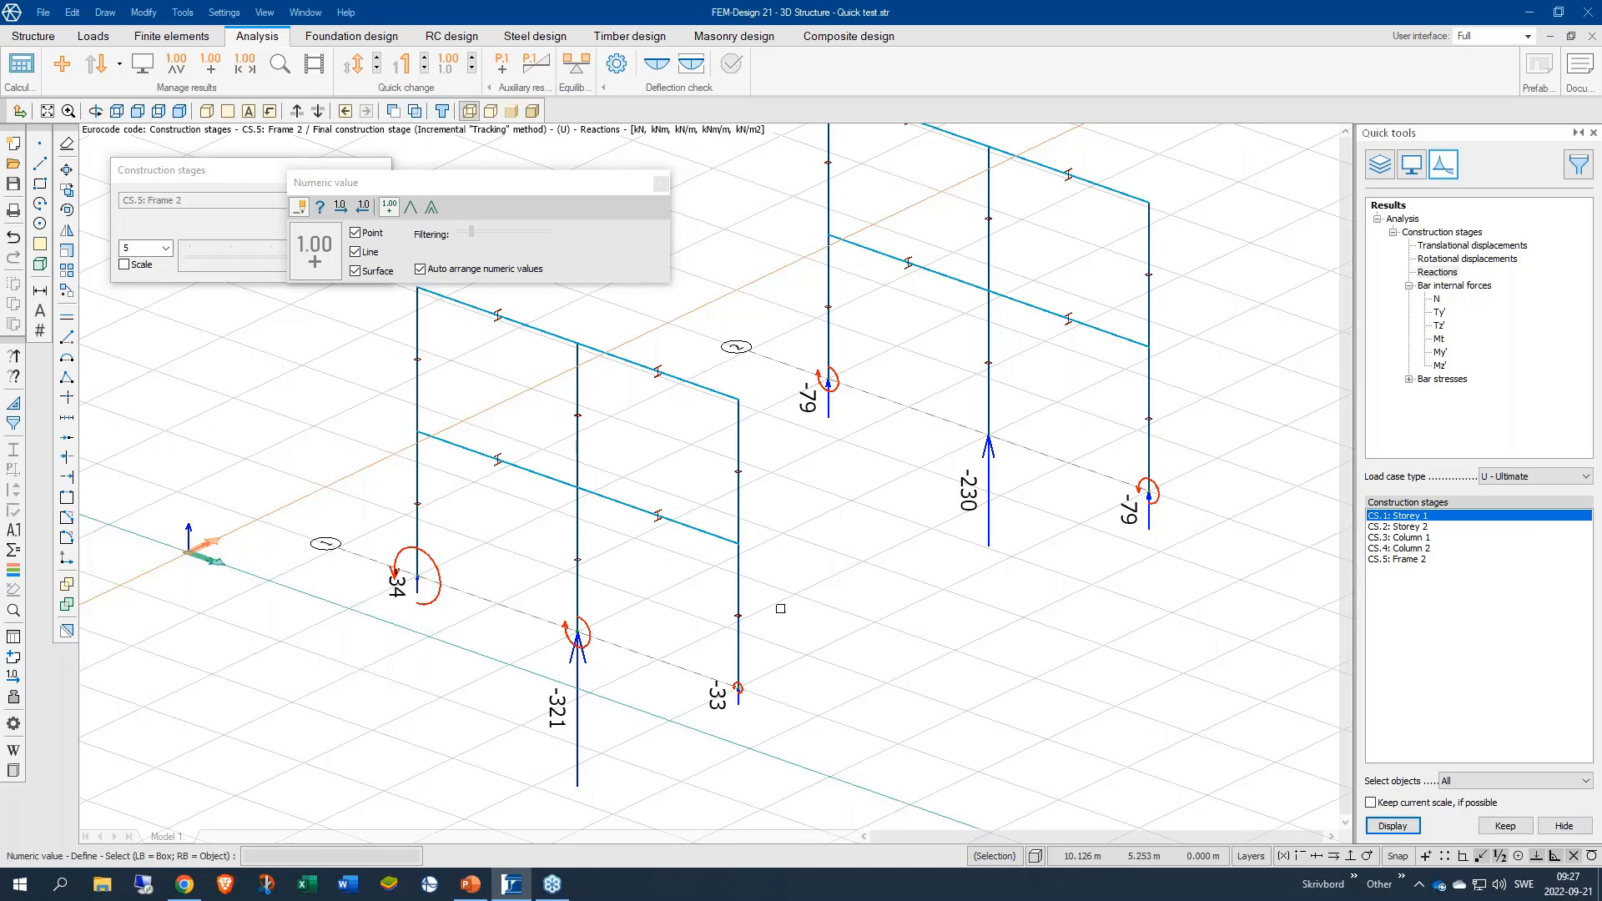
pyautogui.scroll(-2, 796, 679)
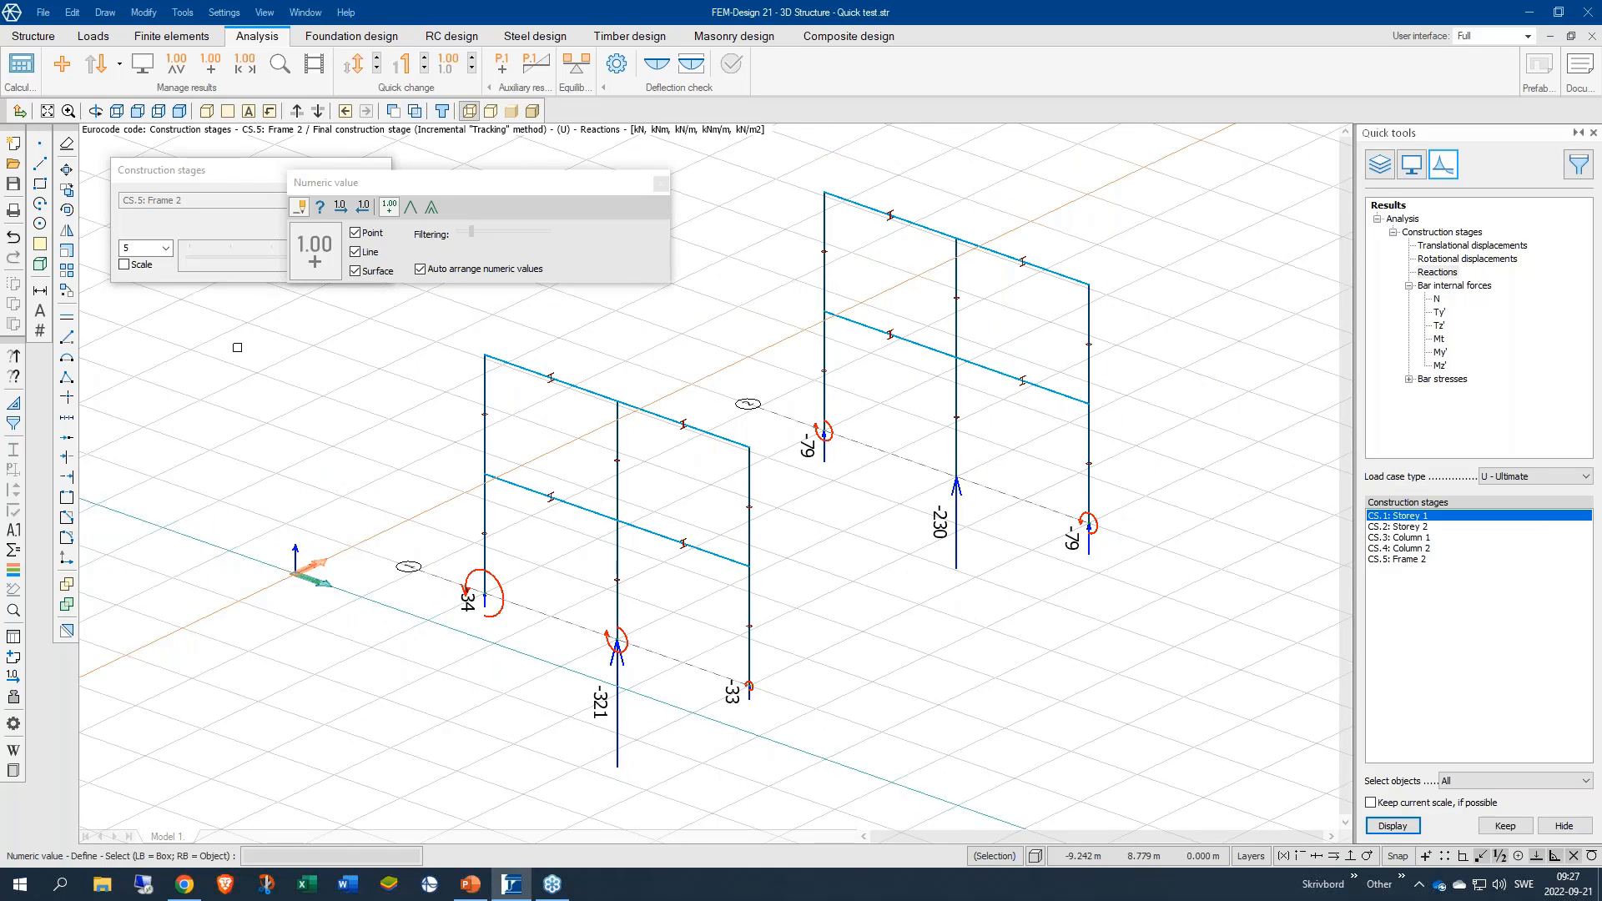
# Step: Open the recent file ConSt 2022-09-21 Calculated.str without saving the changes to Quick test.str
pyautogui.click(42, 12)
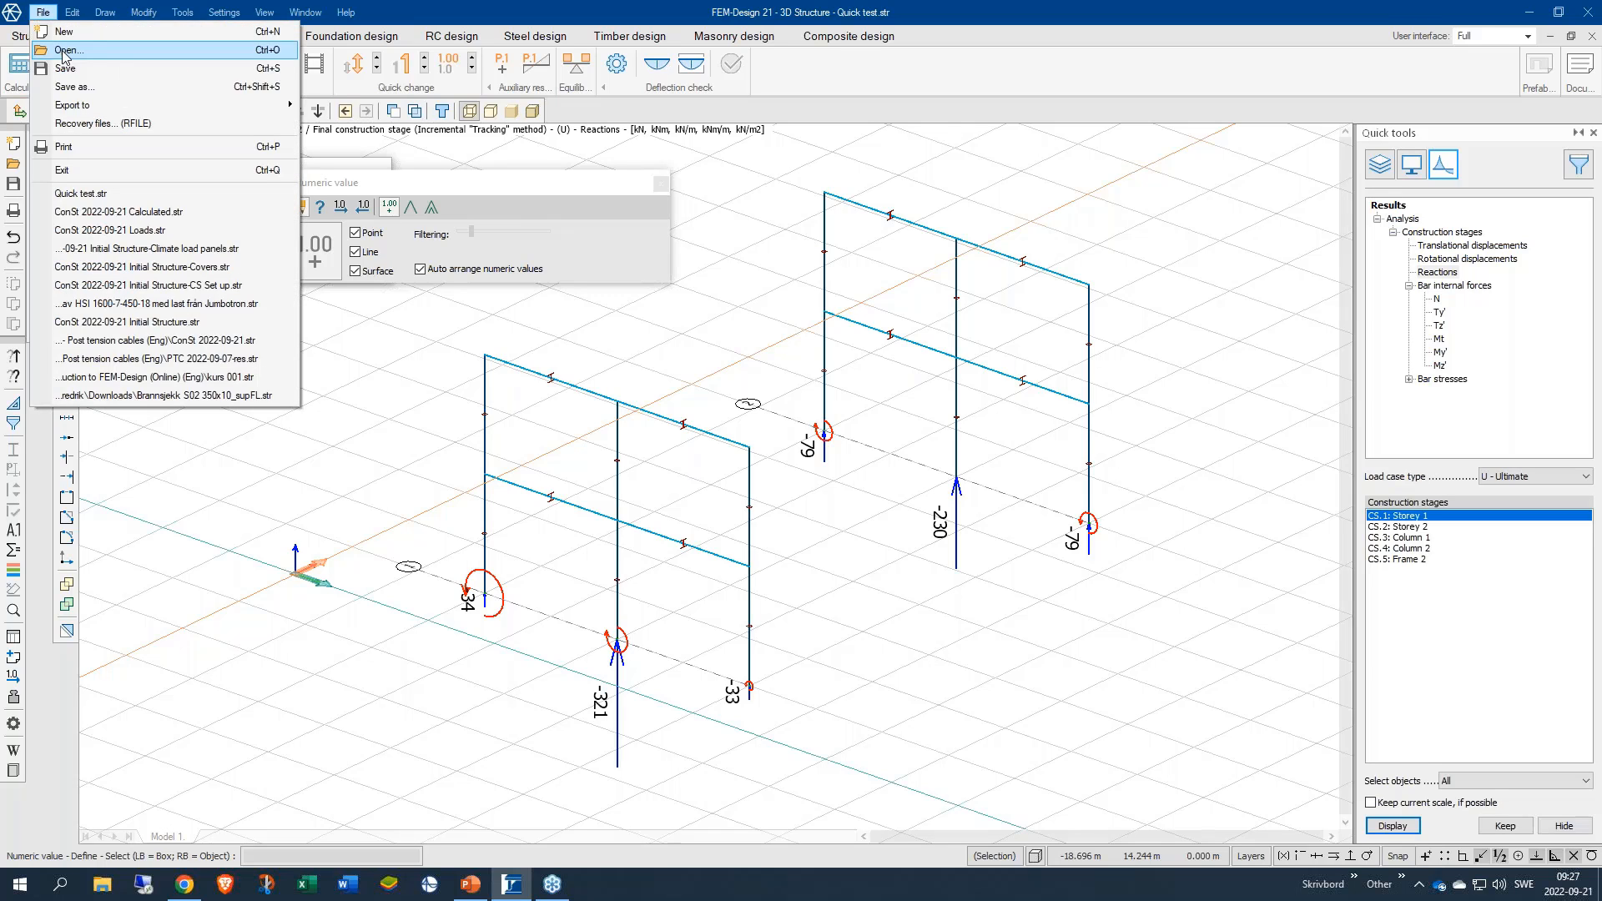
pyautogui.click(150, 213)
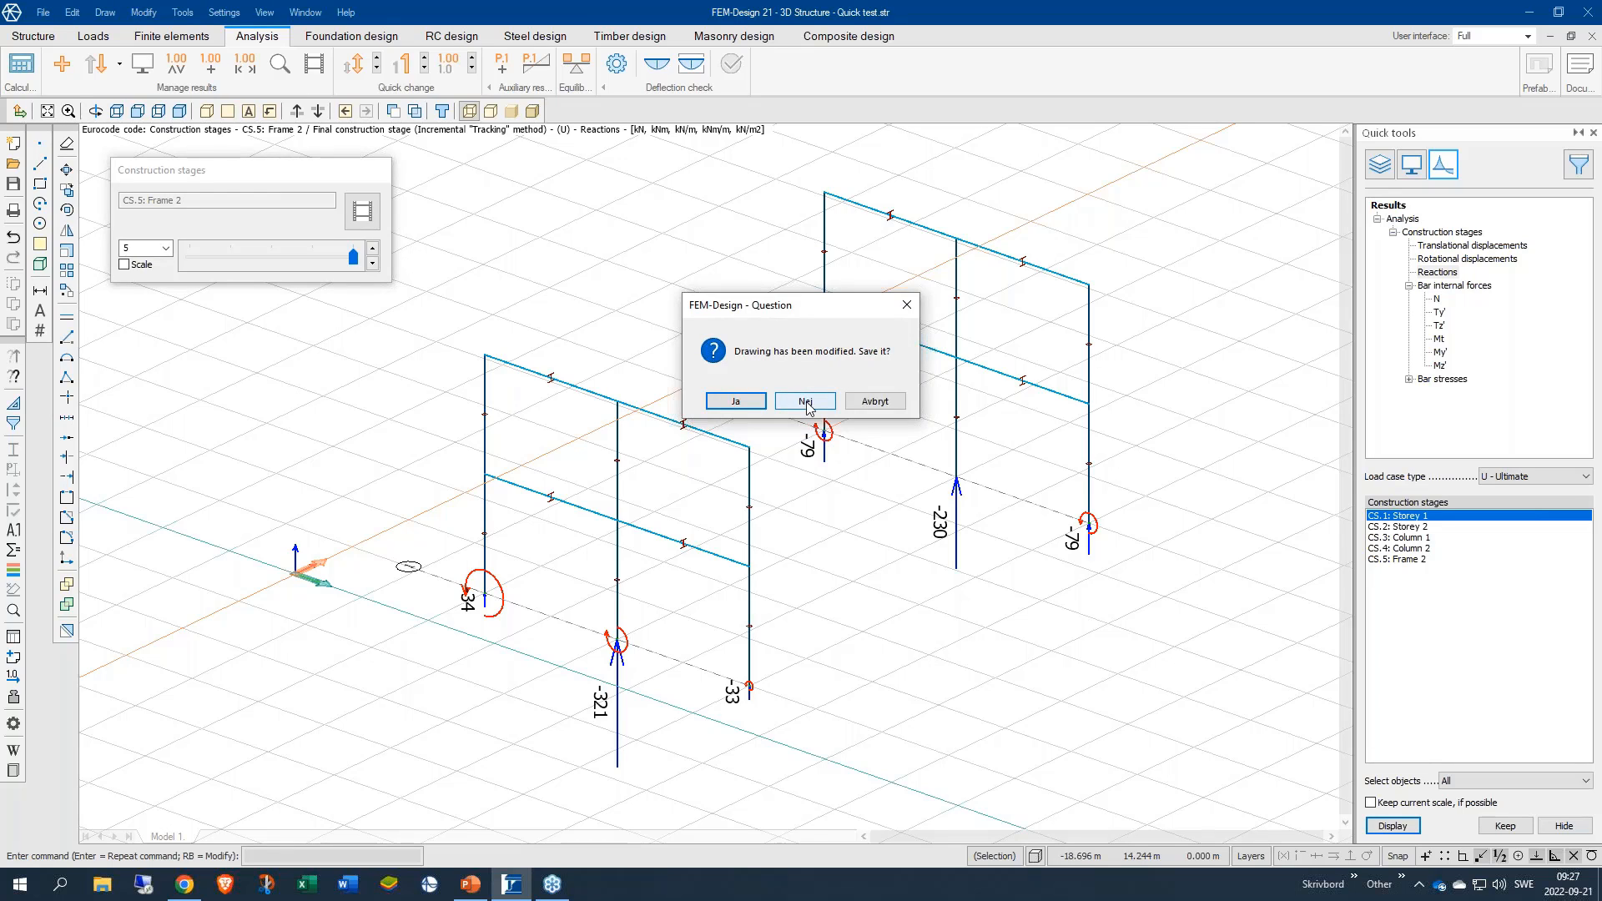
pyautogui.click(805, 403)
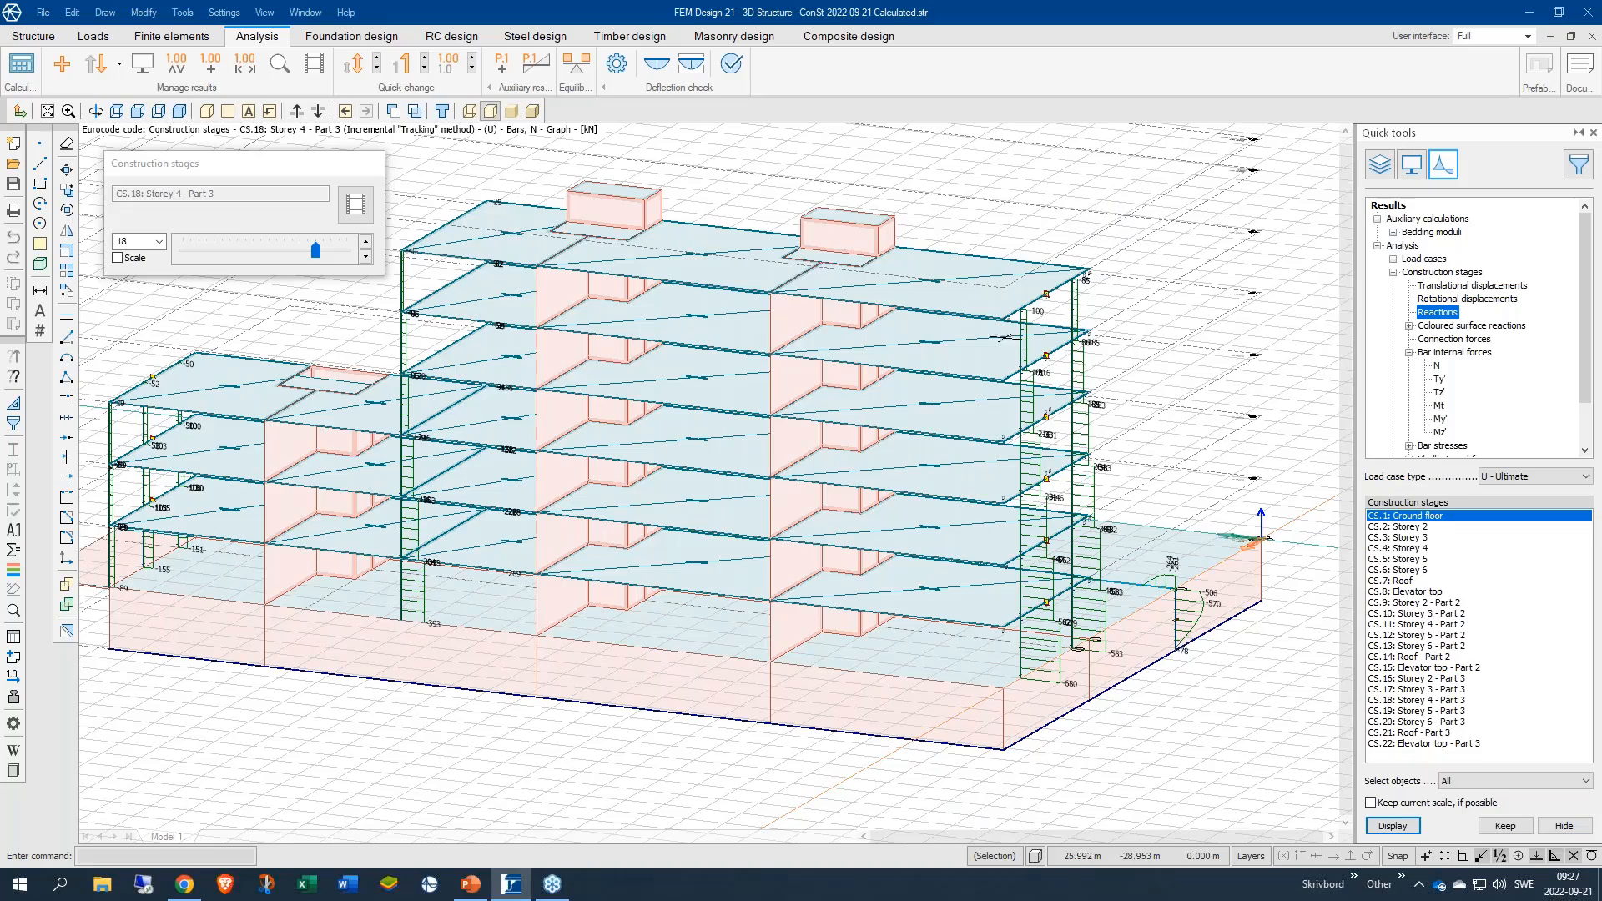
# Step: Display the building's reactions for construction stage CS.1 Ground floor, with load case type U - Ultimate
pyautogui.scroll(-2, 993, 501)
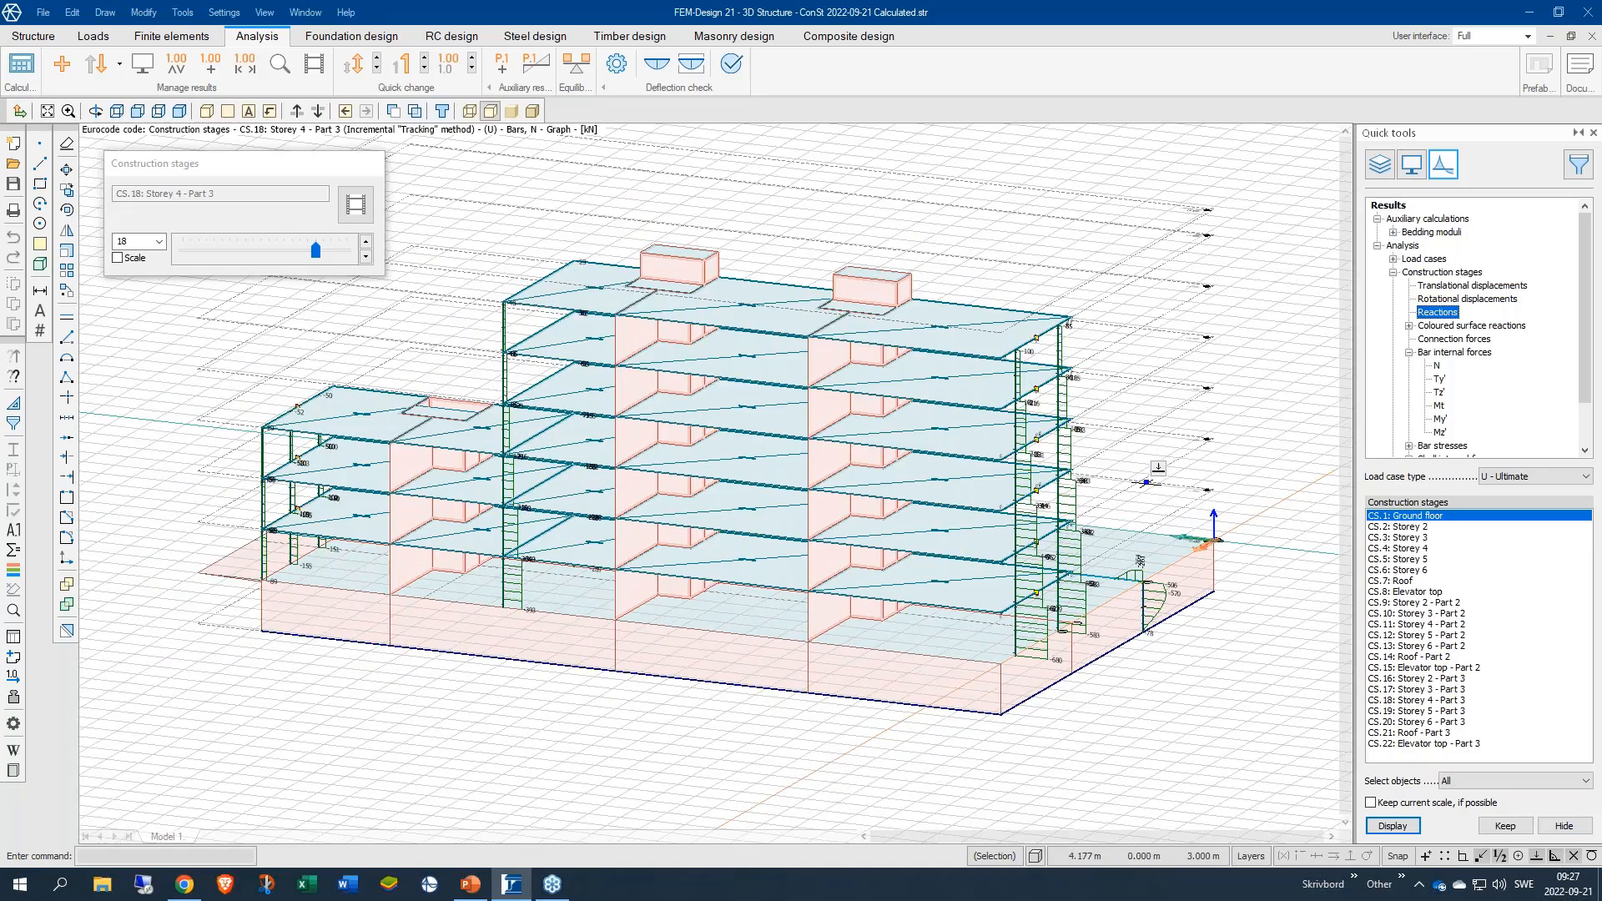
pyautogui.moveTo(1147, 482); pyautogui.dragTo(265, 533, button='middle')
pyautogui.moveTo(755, 474); pyautogui.dragTo(808, 610, button='middle')
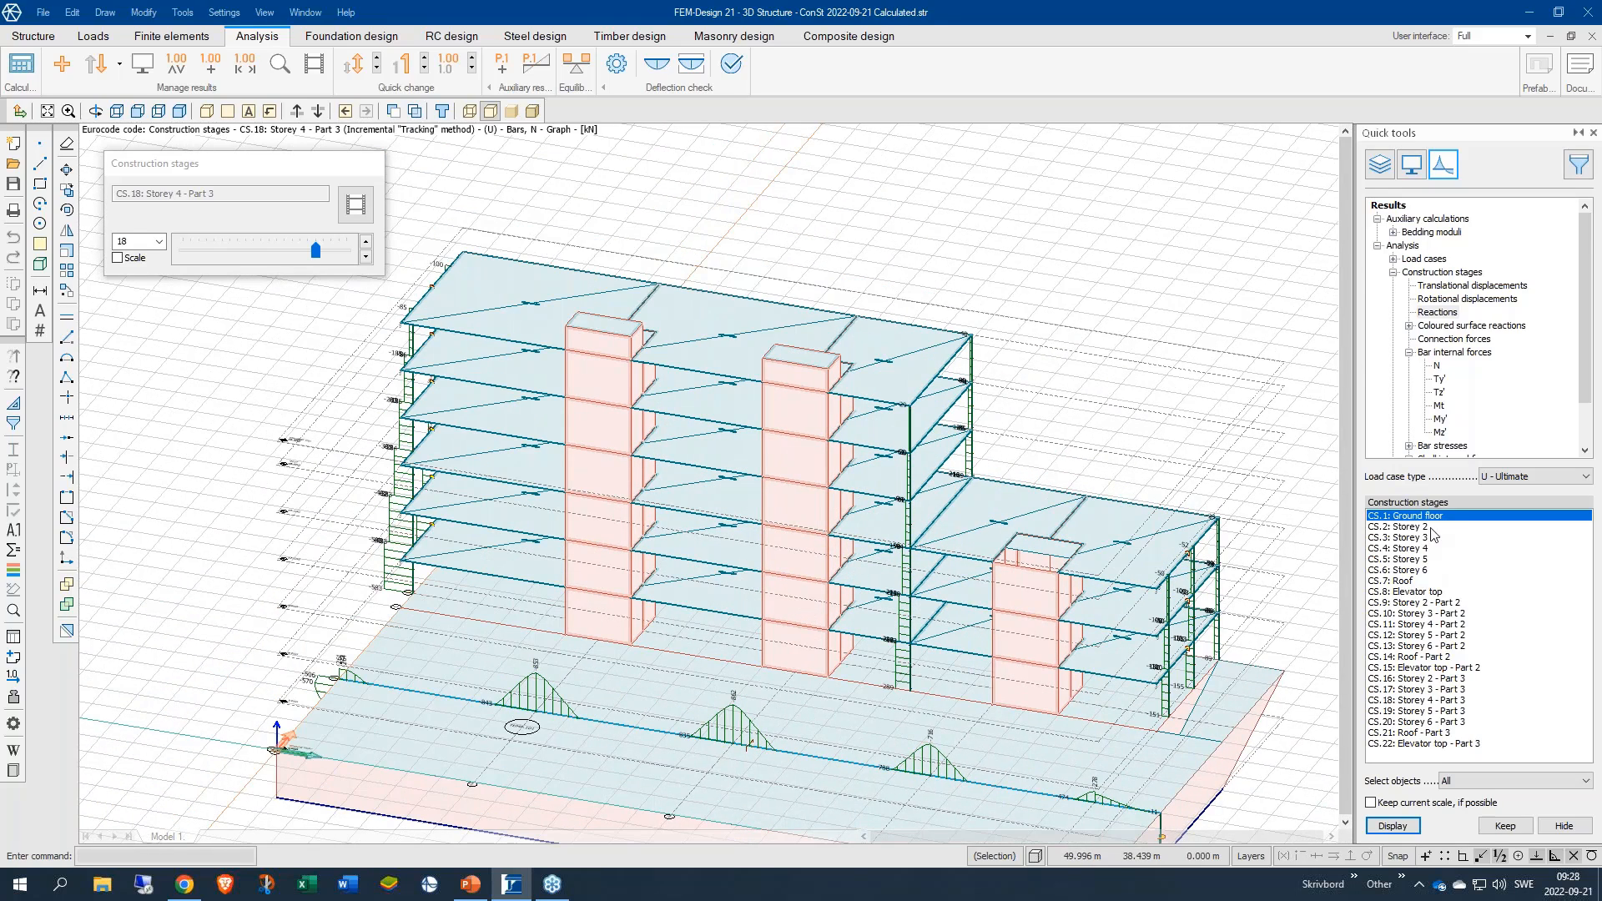
pyautogui.click(1392, 825)
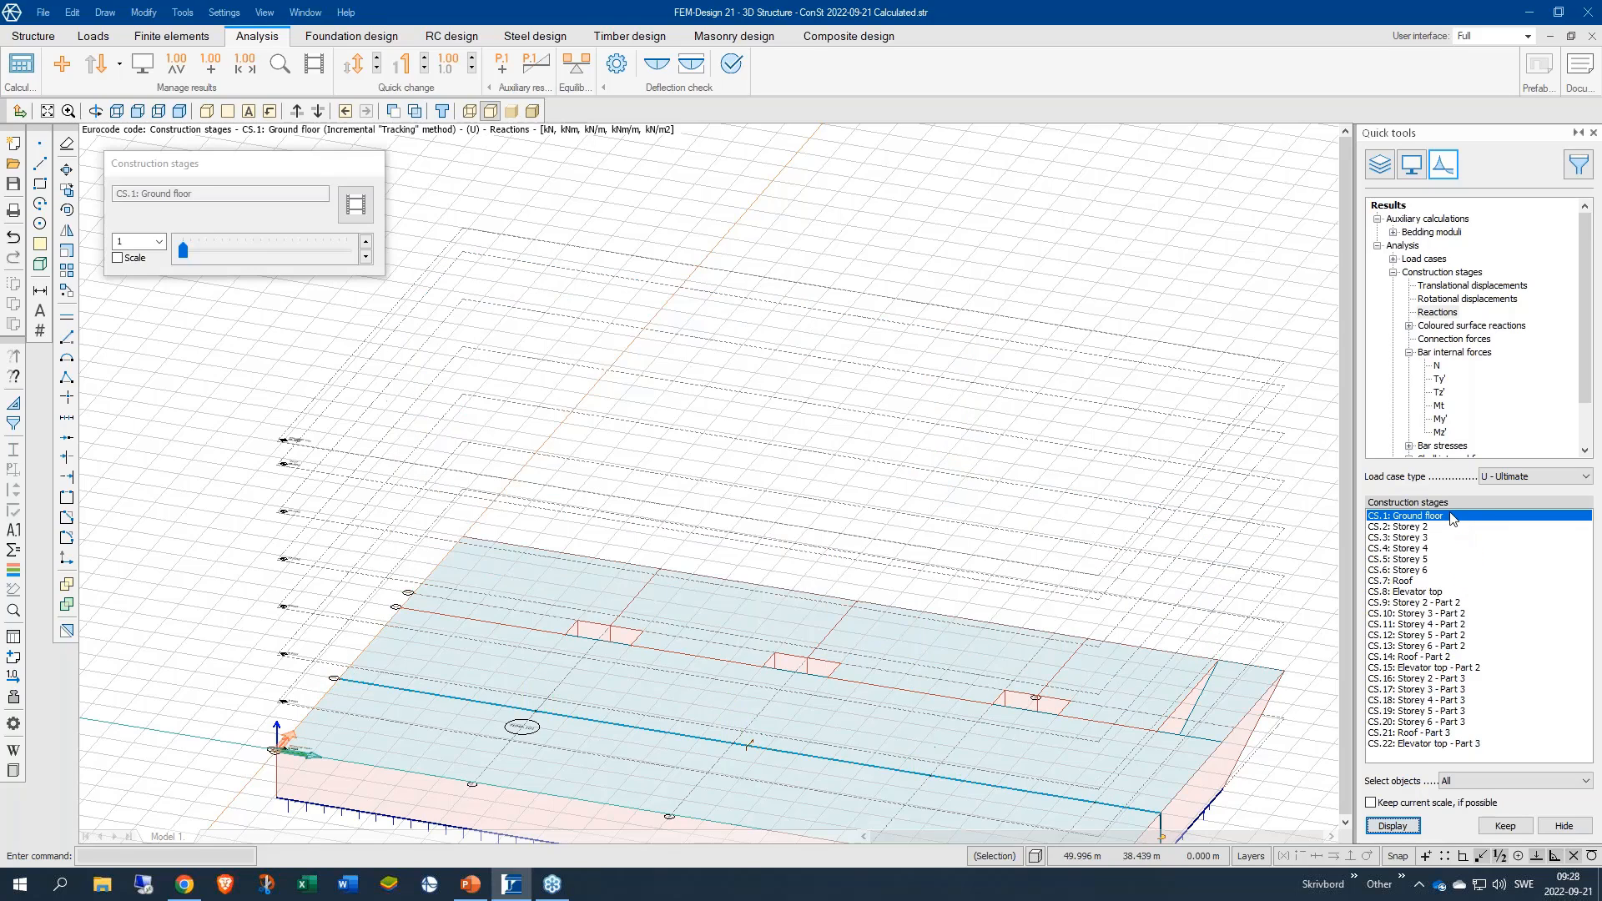
pyautogui.moveTo(748, 671)
pyautogui.mouseDown(button='middle')
pyautogui.moveTo(800, 501)
pyautogui.moveTo(767, 659)
pyautogui.mouseUp(button='middle')
pyautogui.moveTo(767, 659); pyautogui.dragTo(941, 643)
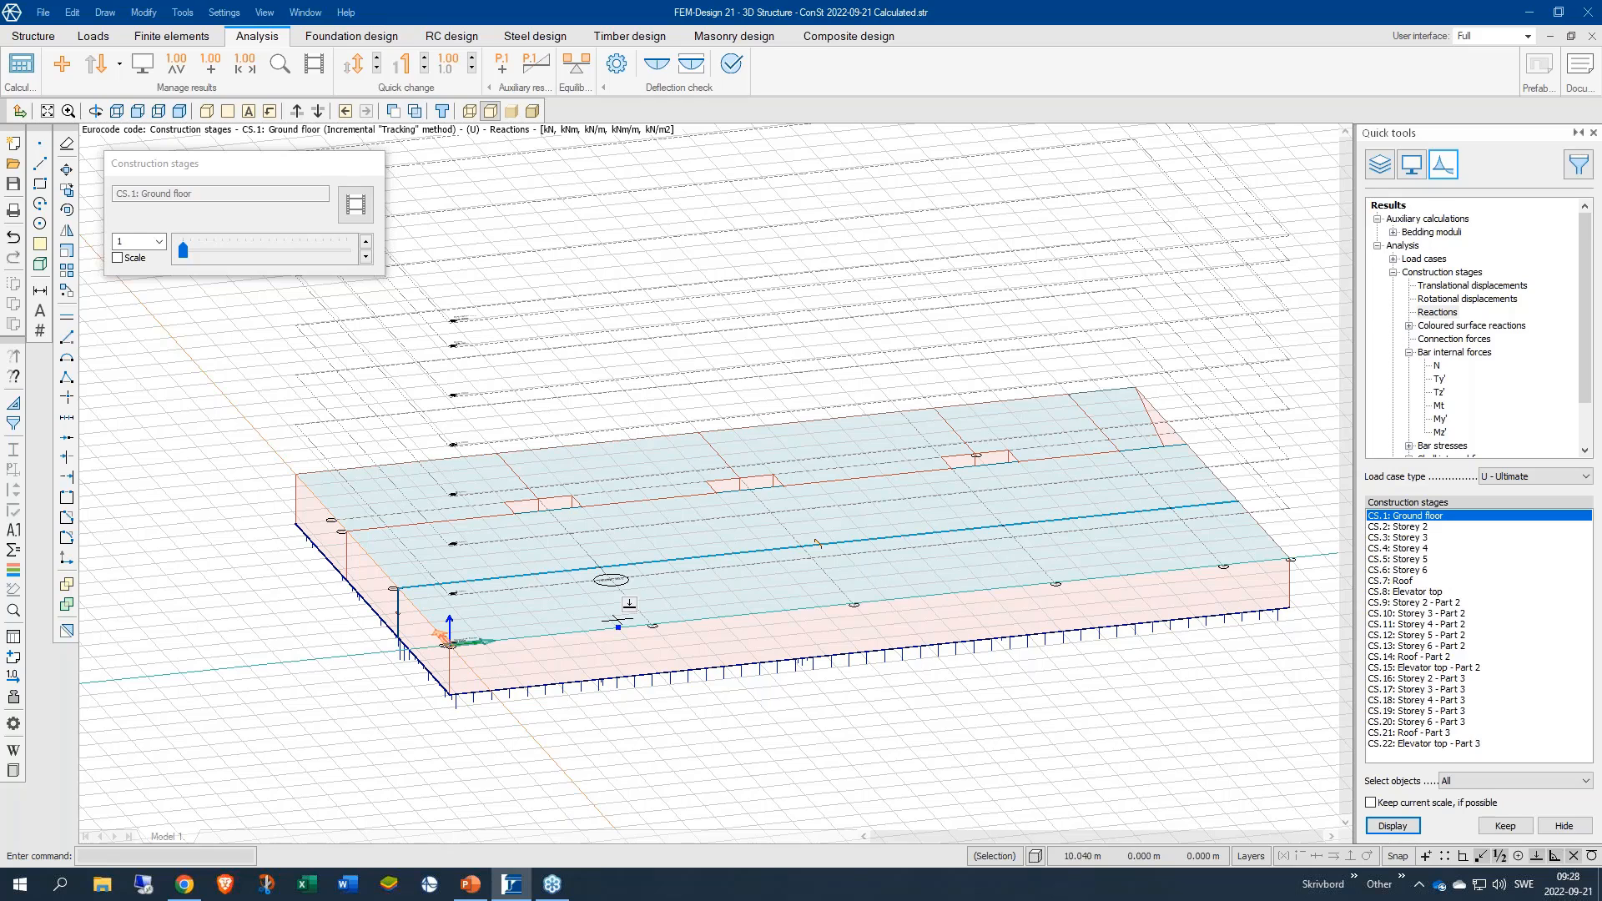
# Step: Advance the reactions to stage CS.2 Storey 2 and examine them along the basement walls near the new slab
pyautogui.moveTo(183, 249); pyautogui.dragTo(191, 250)
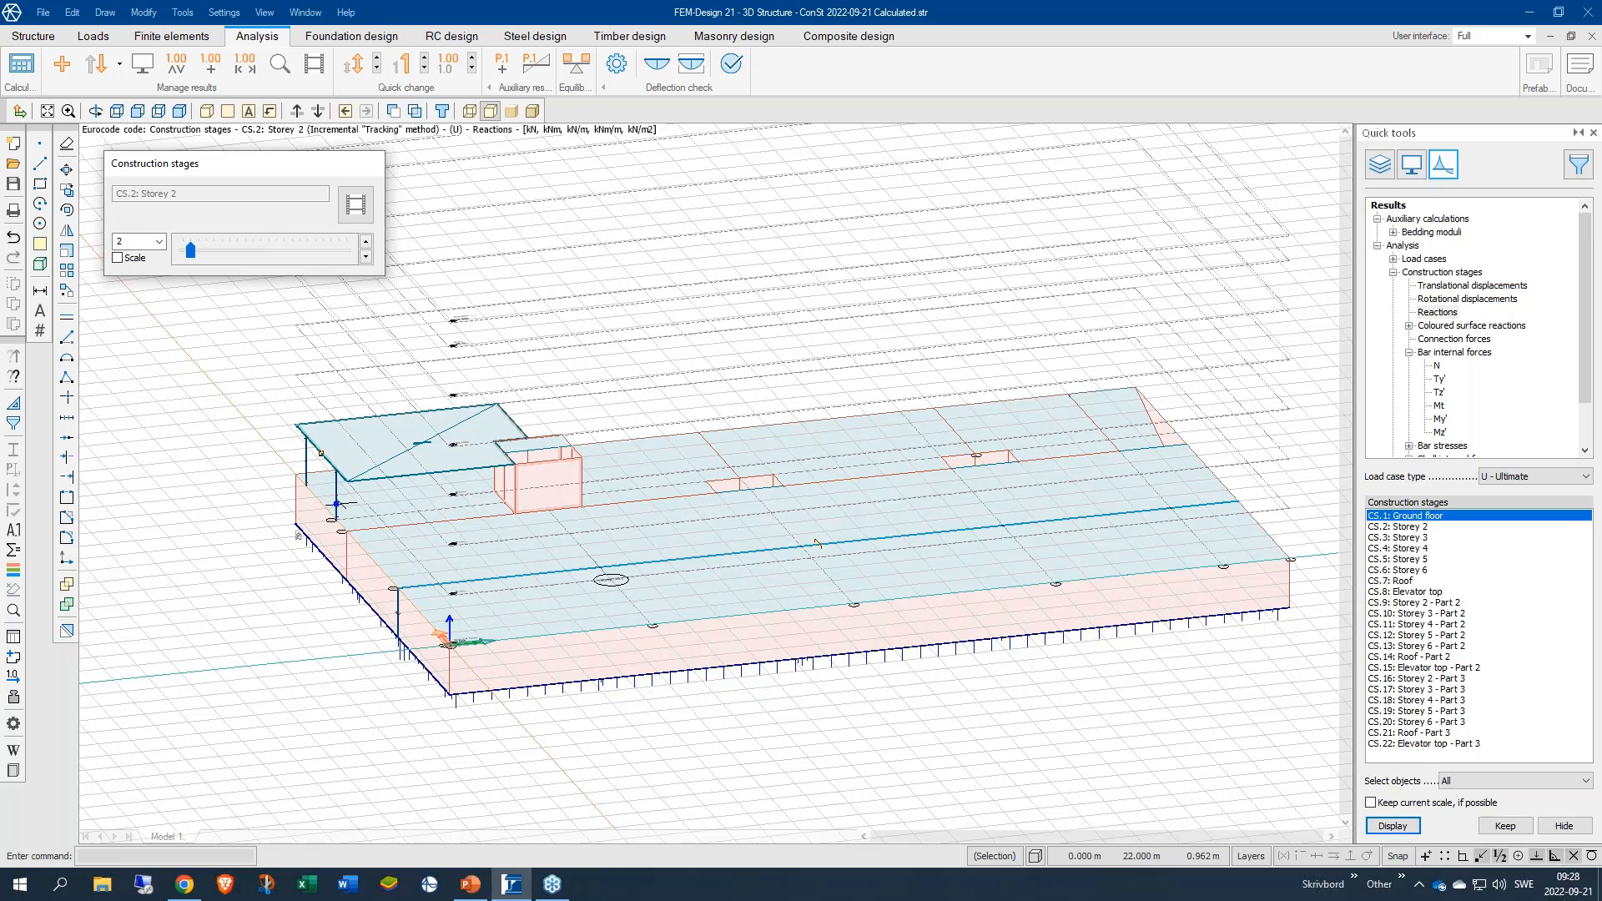
pyautogui.scroll(5, 817, 543)
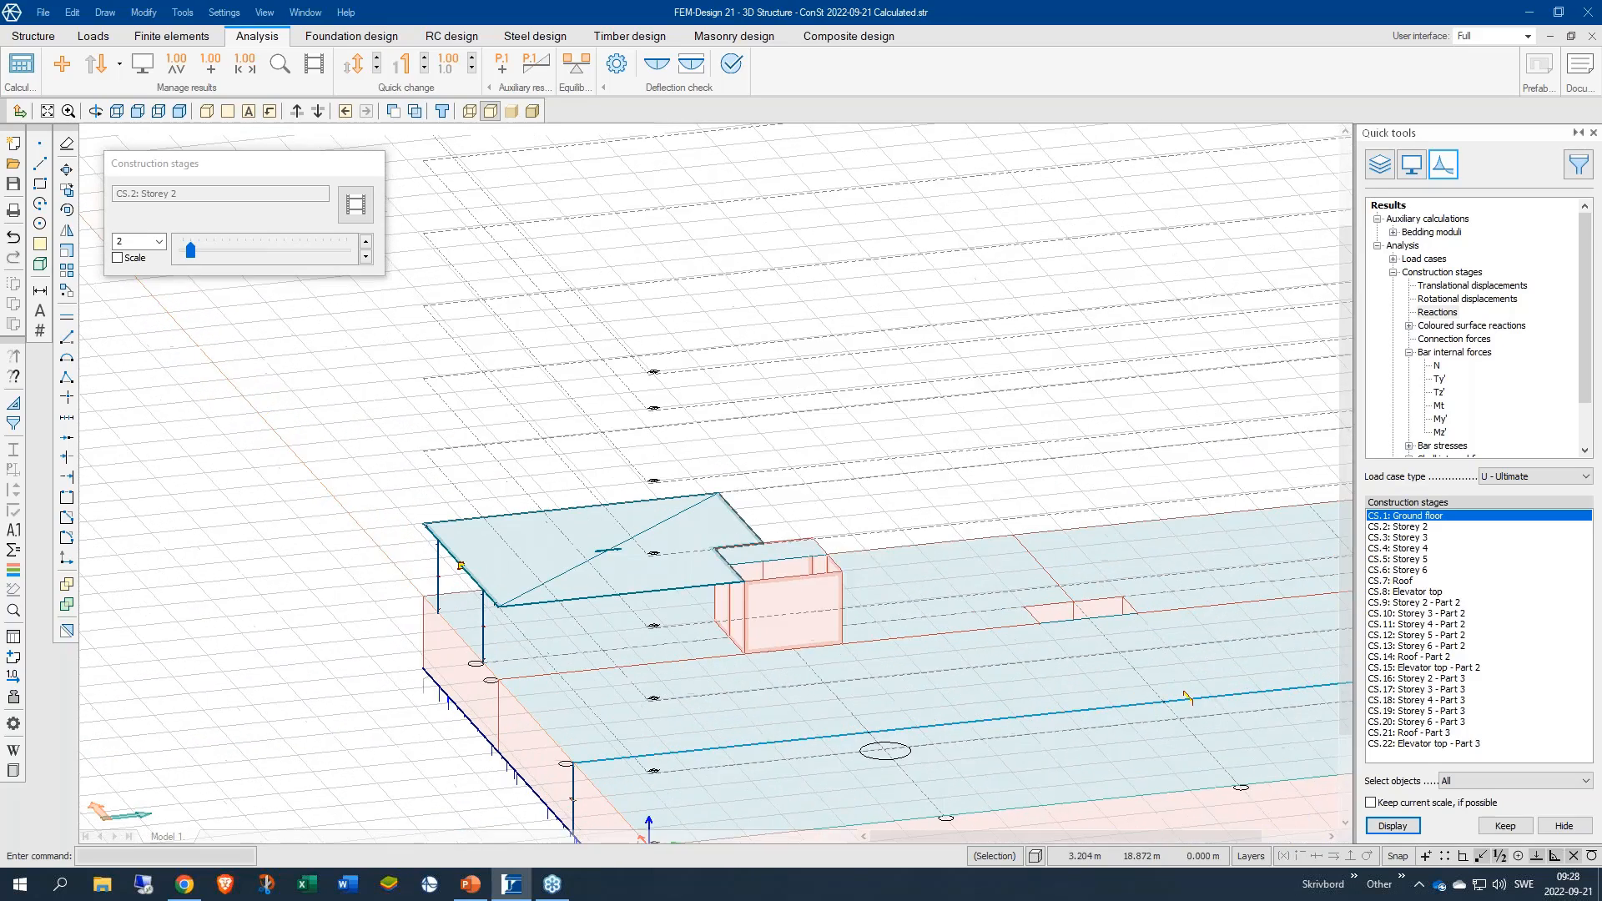
pyautogui.scroll(1, 587, 679)
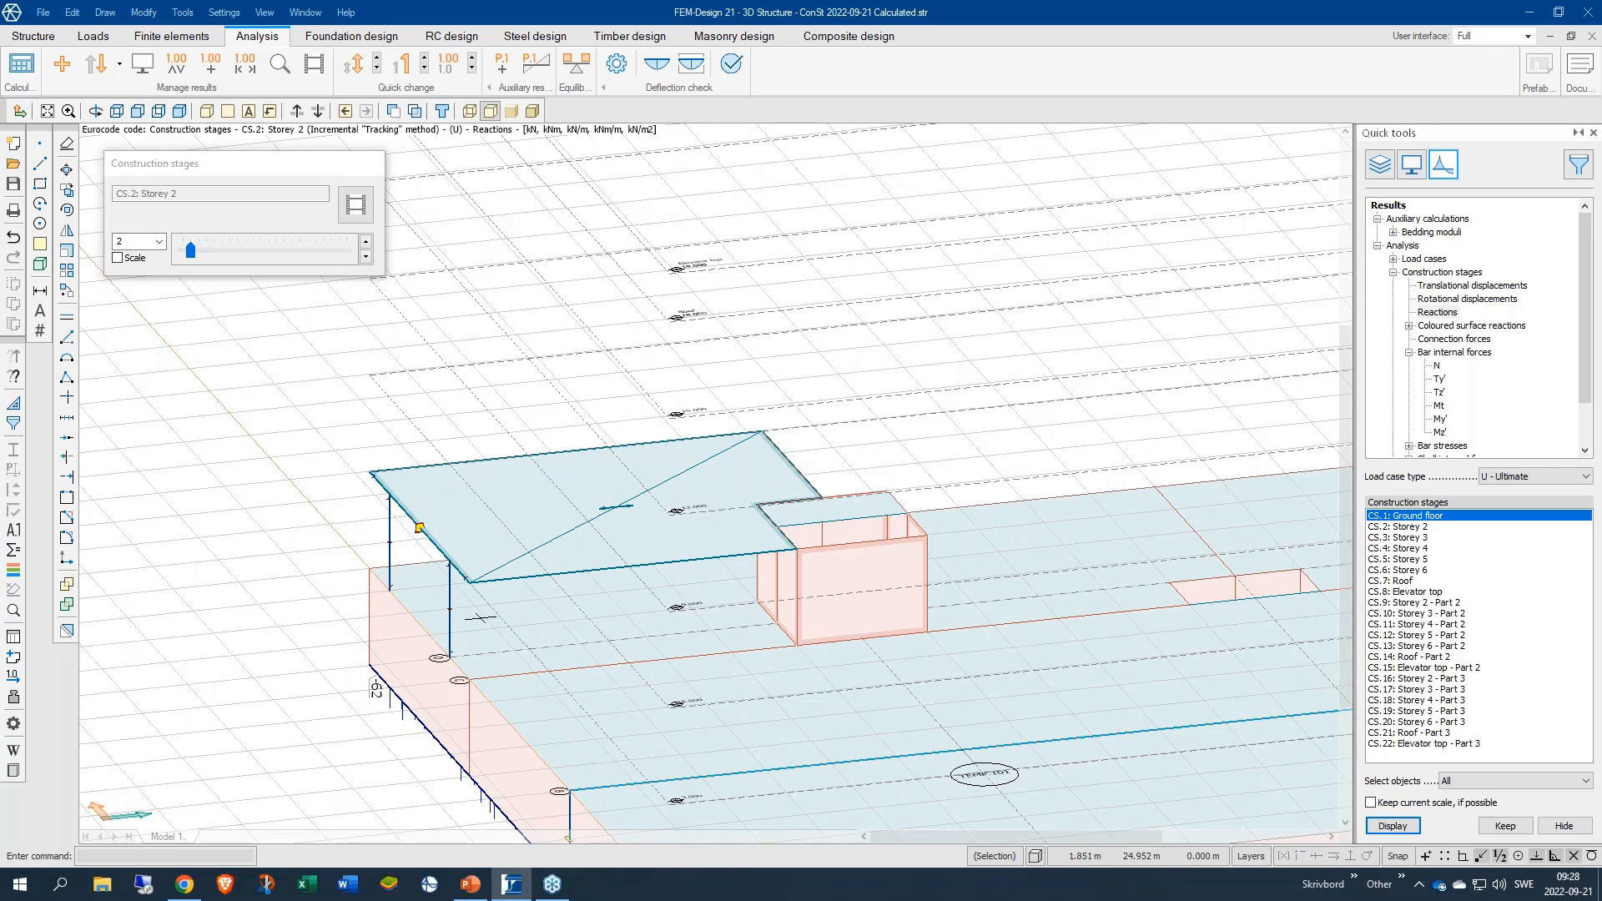
pyautogui.keyDown('shift'); pyautogui.moveTo(486, 582); pyautogui.dragTo(1048, 578, button='middle'); pyautogui.keyUp('shift')
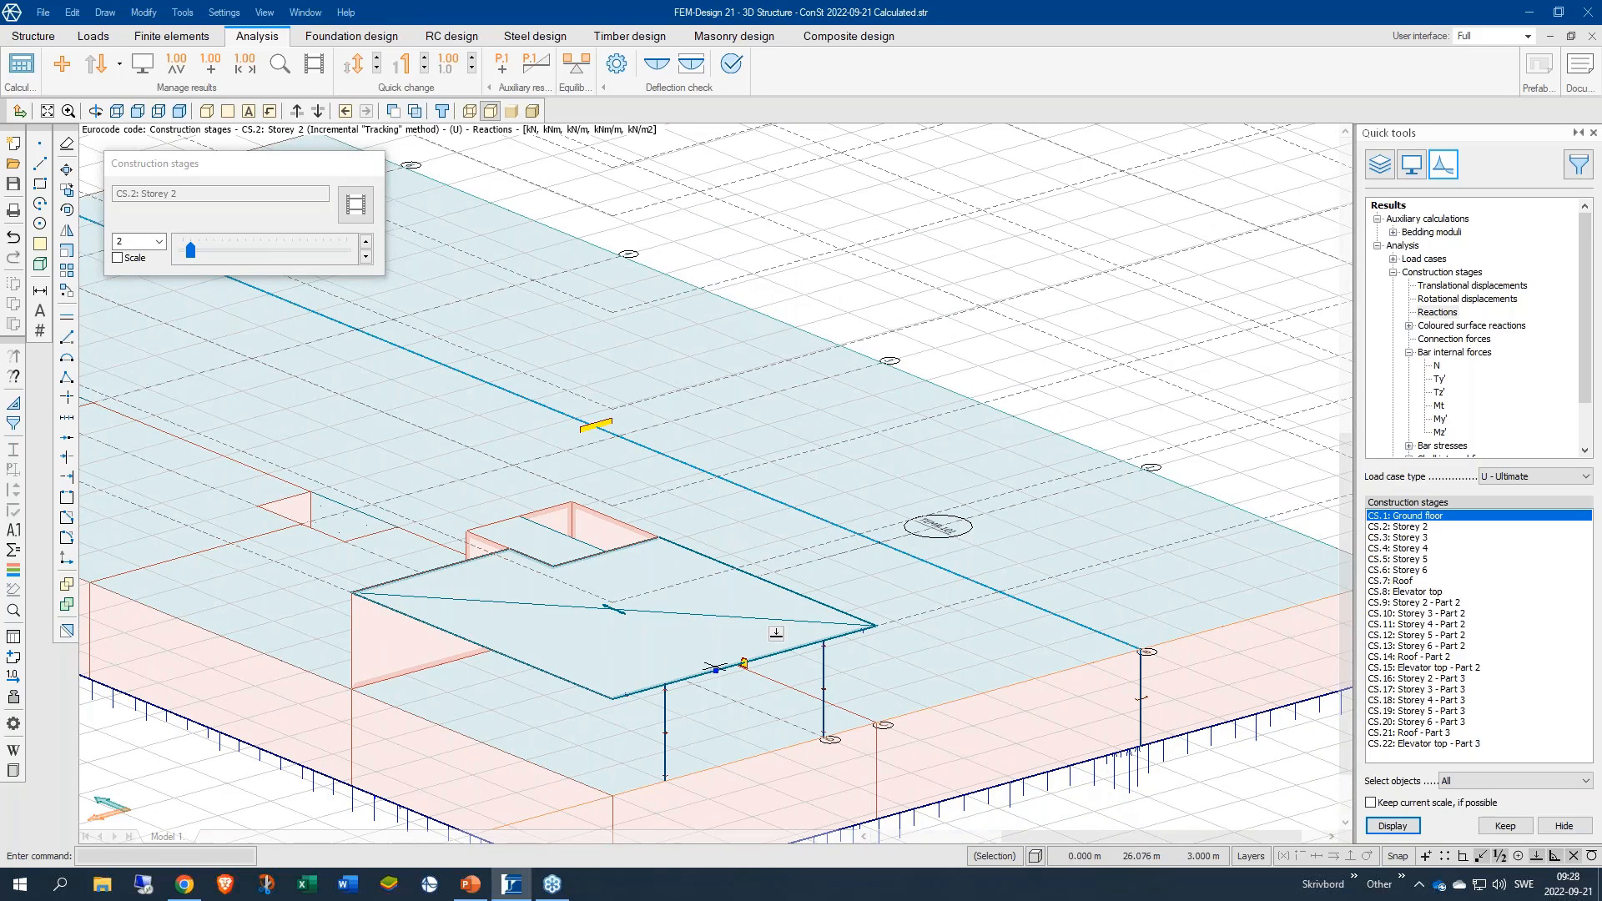
pyautogui.moveTo(829, 742); pyautogui.dragTo(959, 575, button='middle')
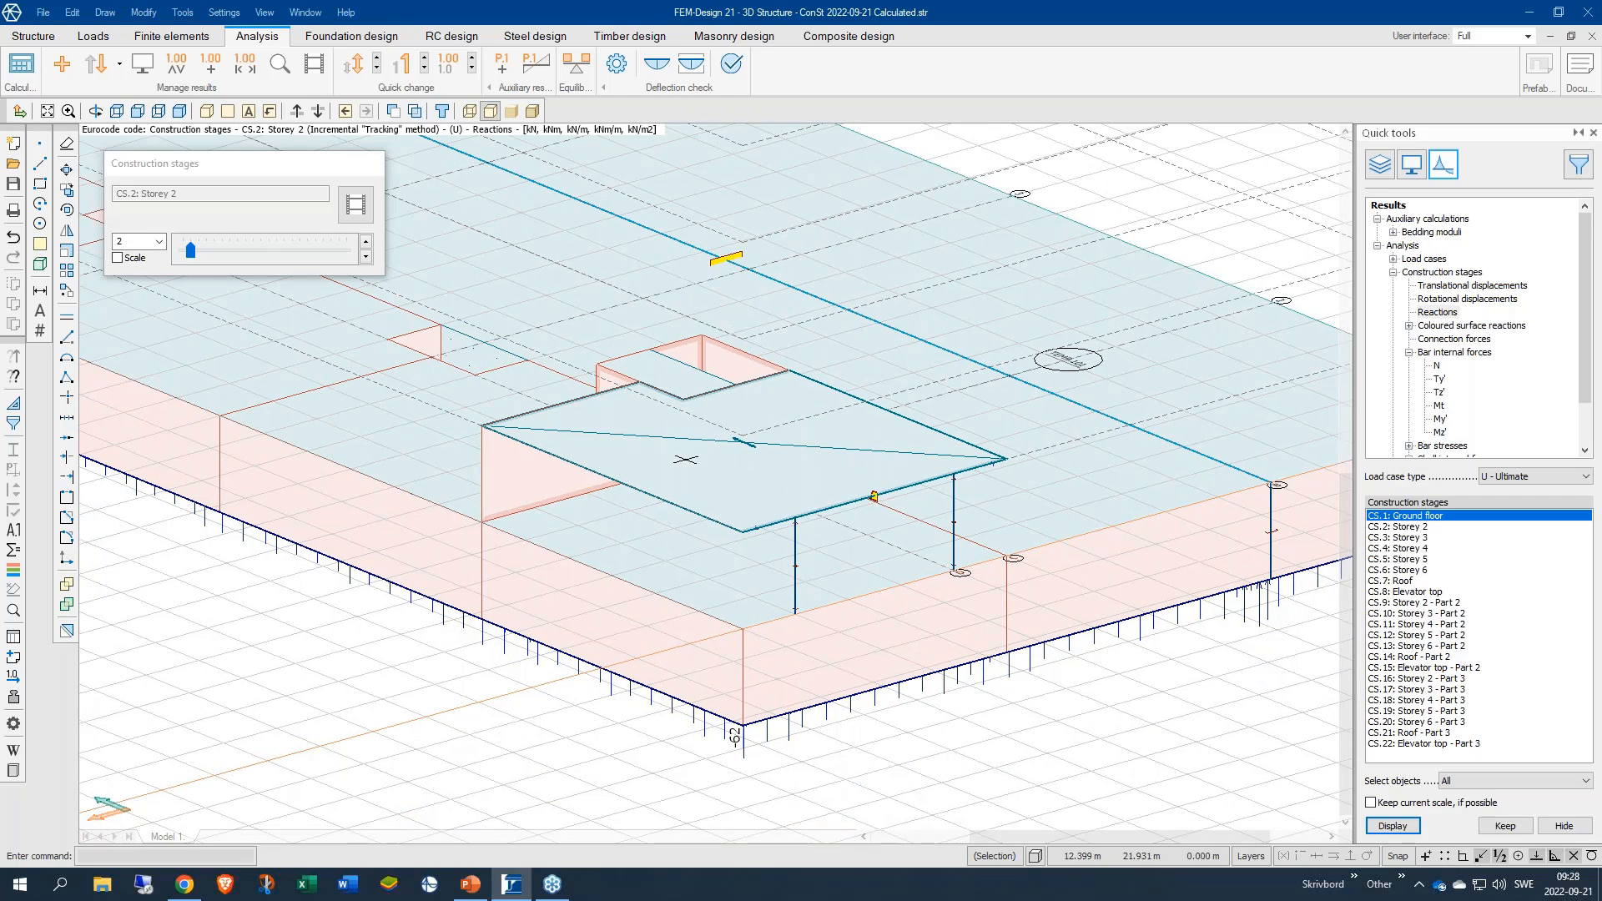
# Step: Play the animation of the reactions through the construction stages with the whole building in view, and stop it
pyautogui.scroll(-3, 1101, 730)
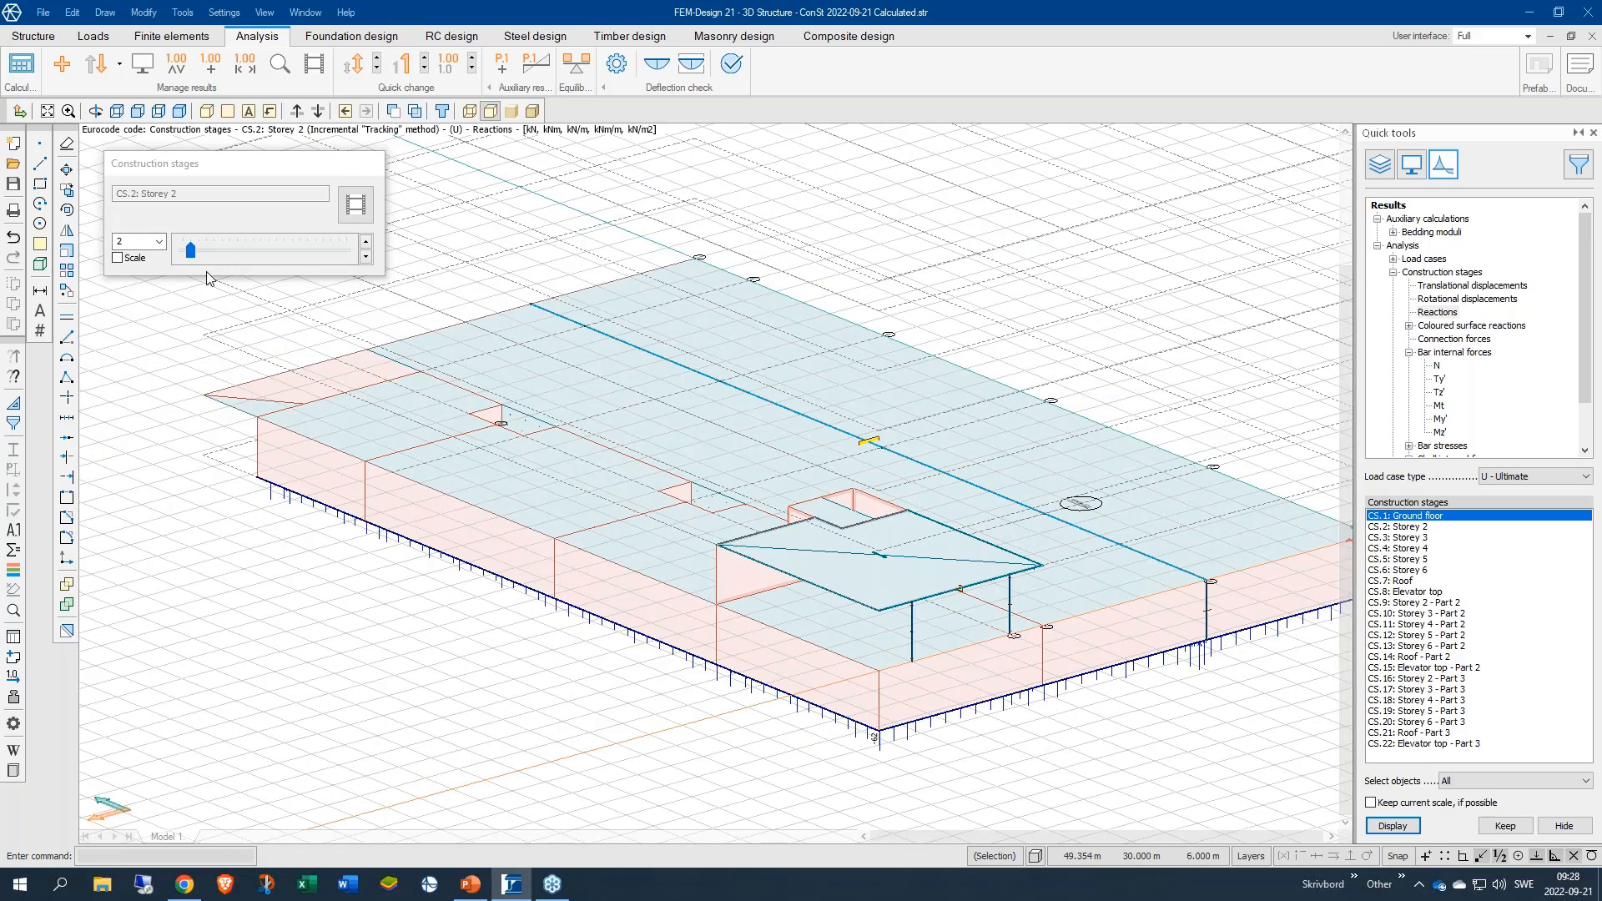
pyautogui.click(356, 205)
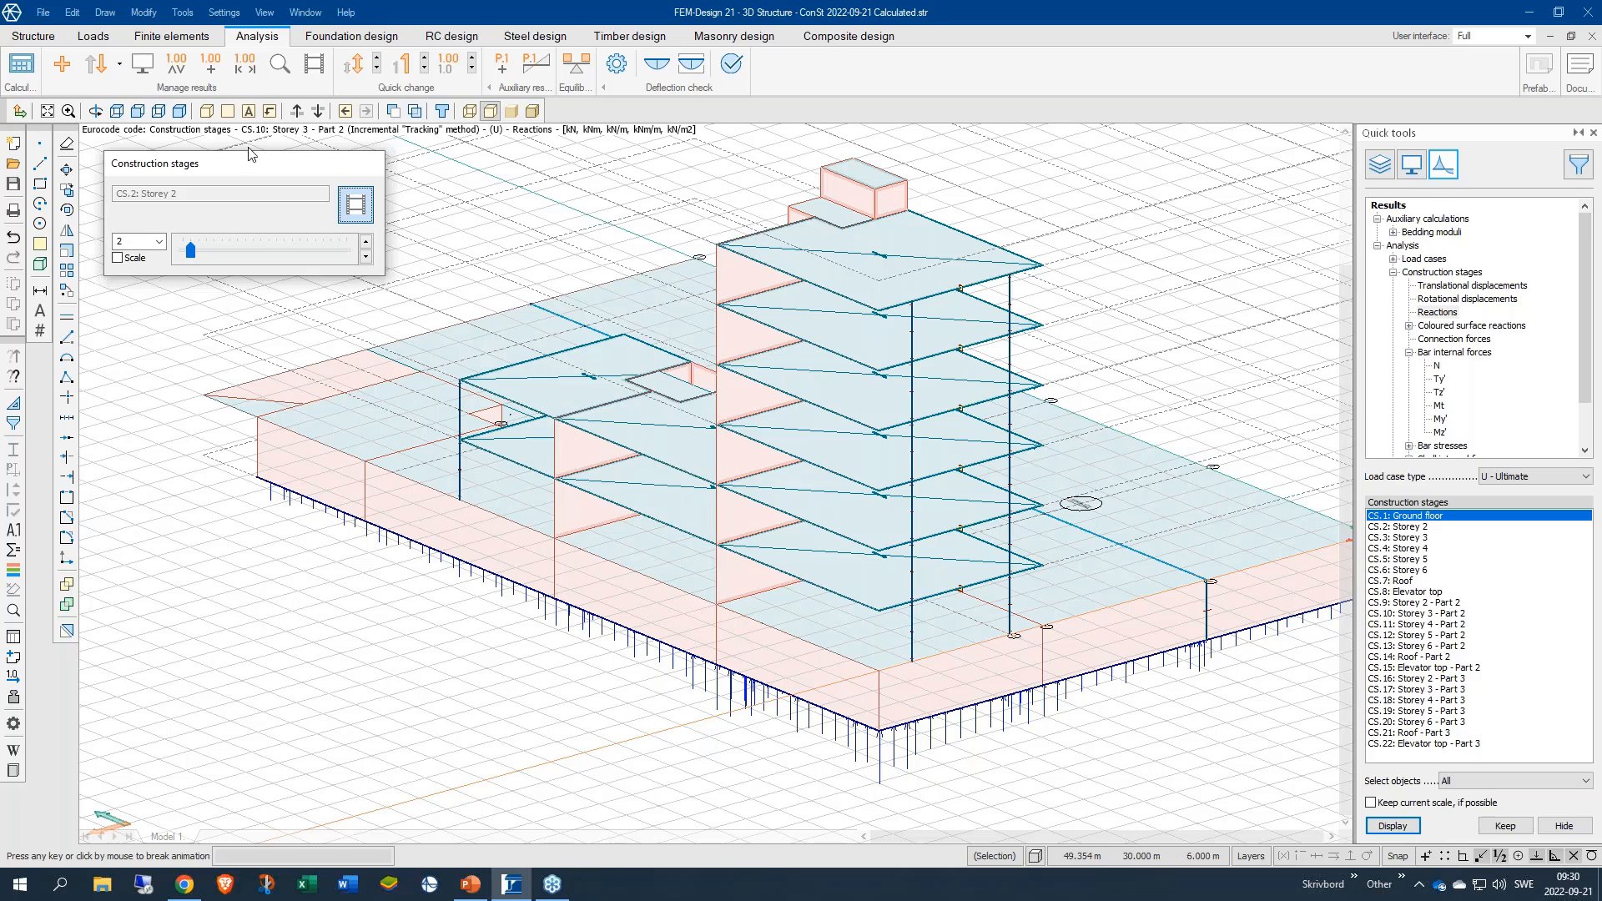
pyautogui.click(551, 244)
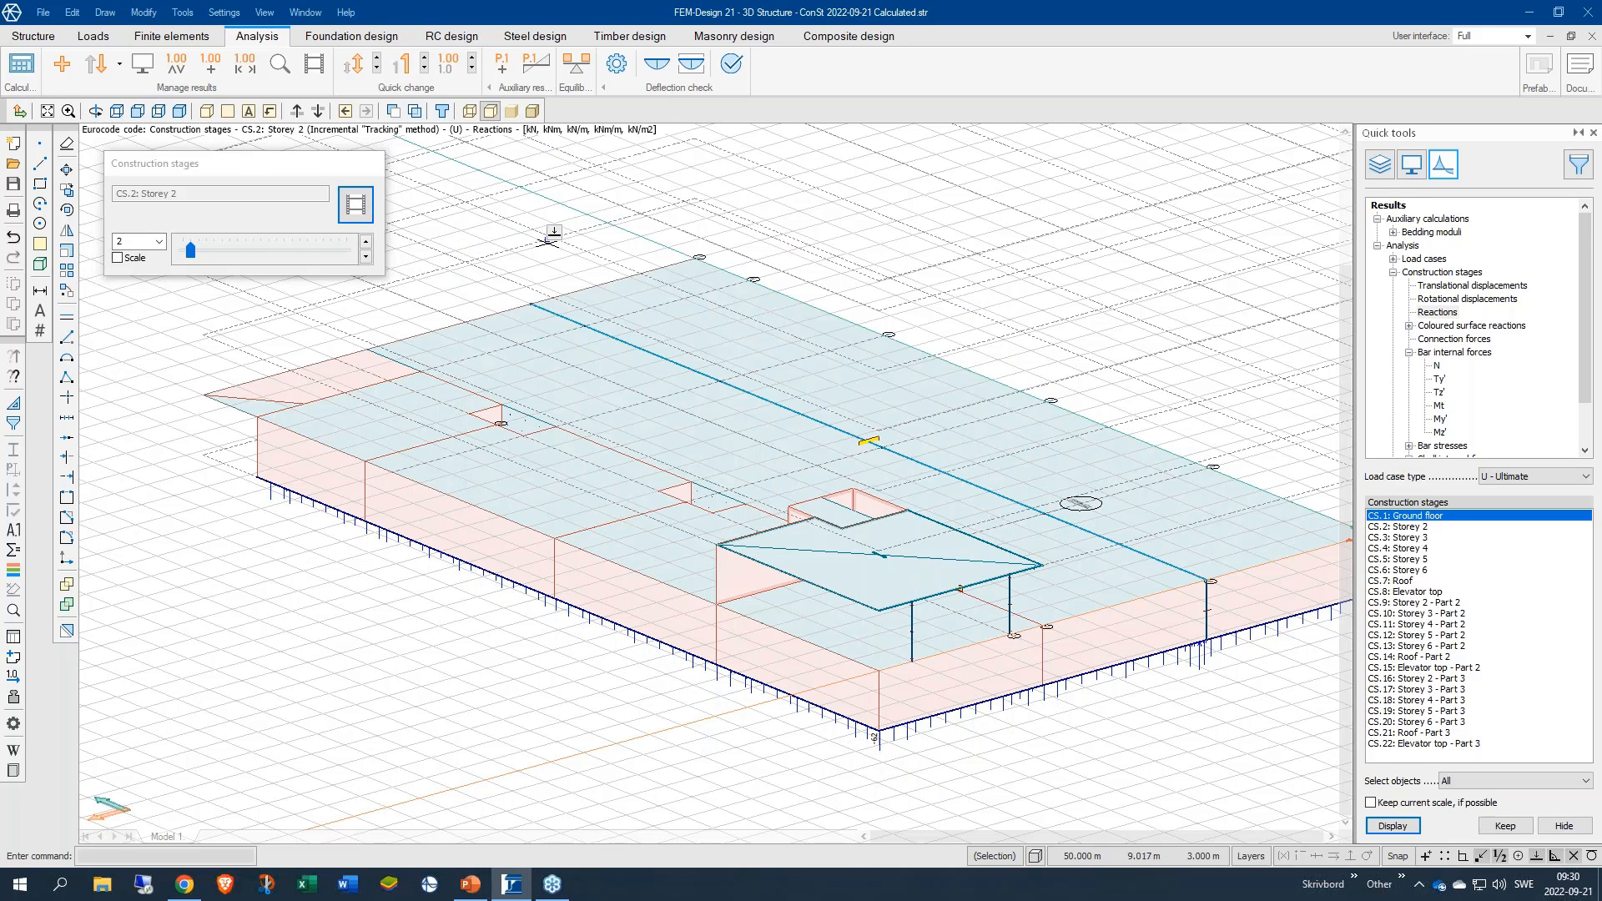
# Step: Open the recent file ConSt 2022-09-21 Loads.str without saving the calculated model, and view the loaded building from its end wall side
pyautogui.click(43, 12)
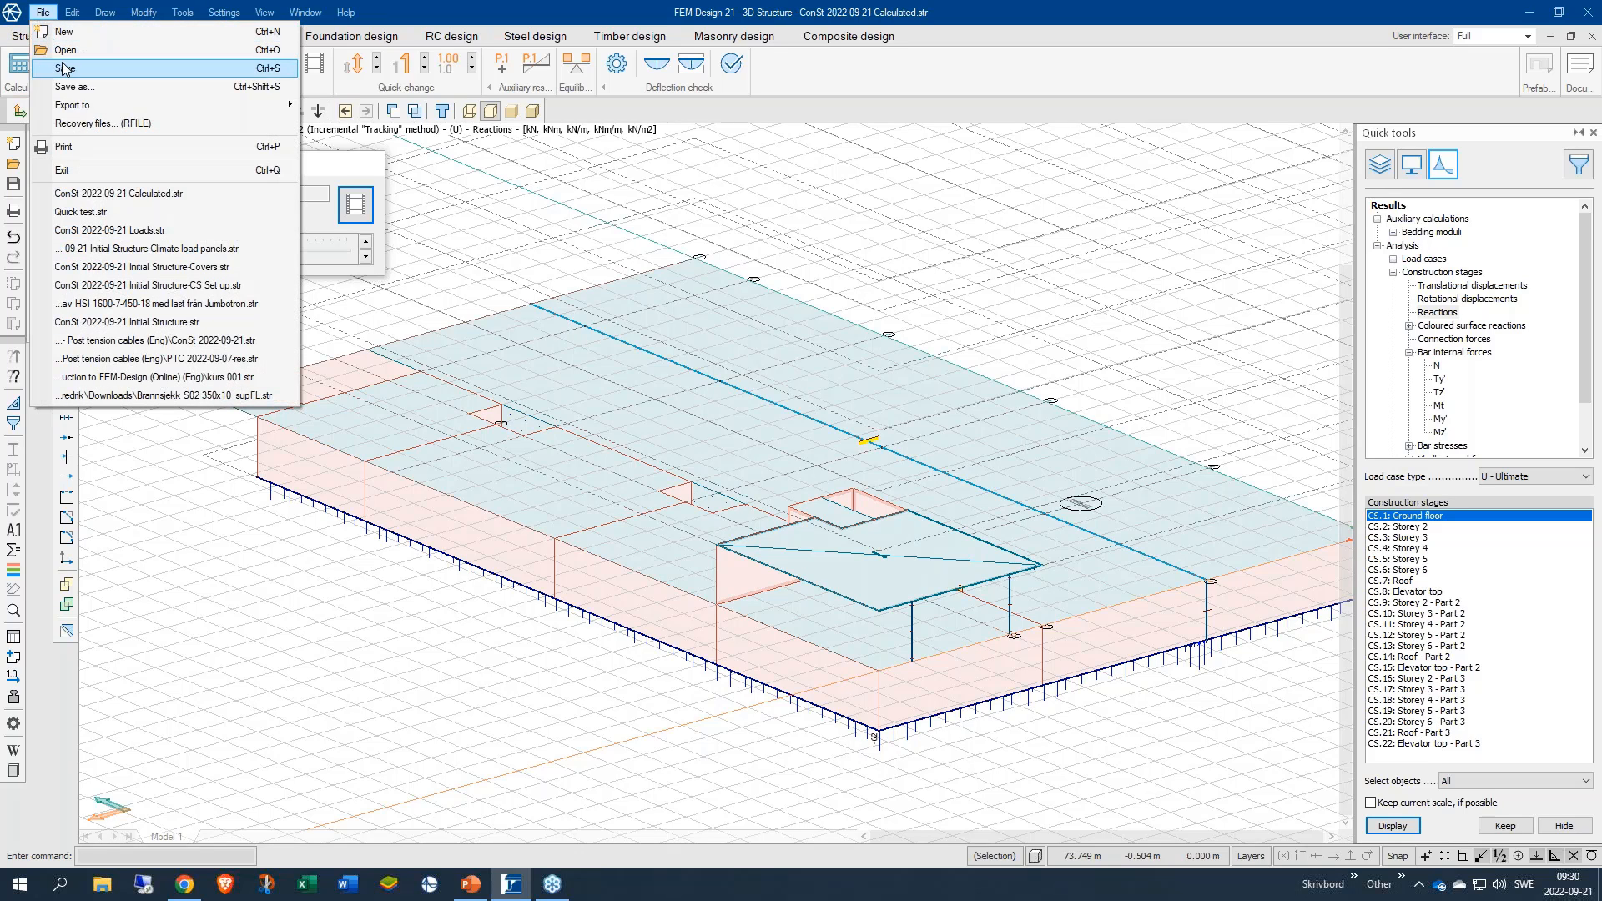
pyautogui.click(153, 239)
pyautogui.click(803, 409)
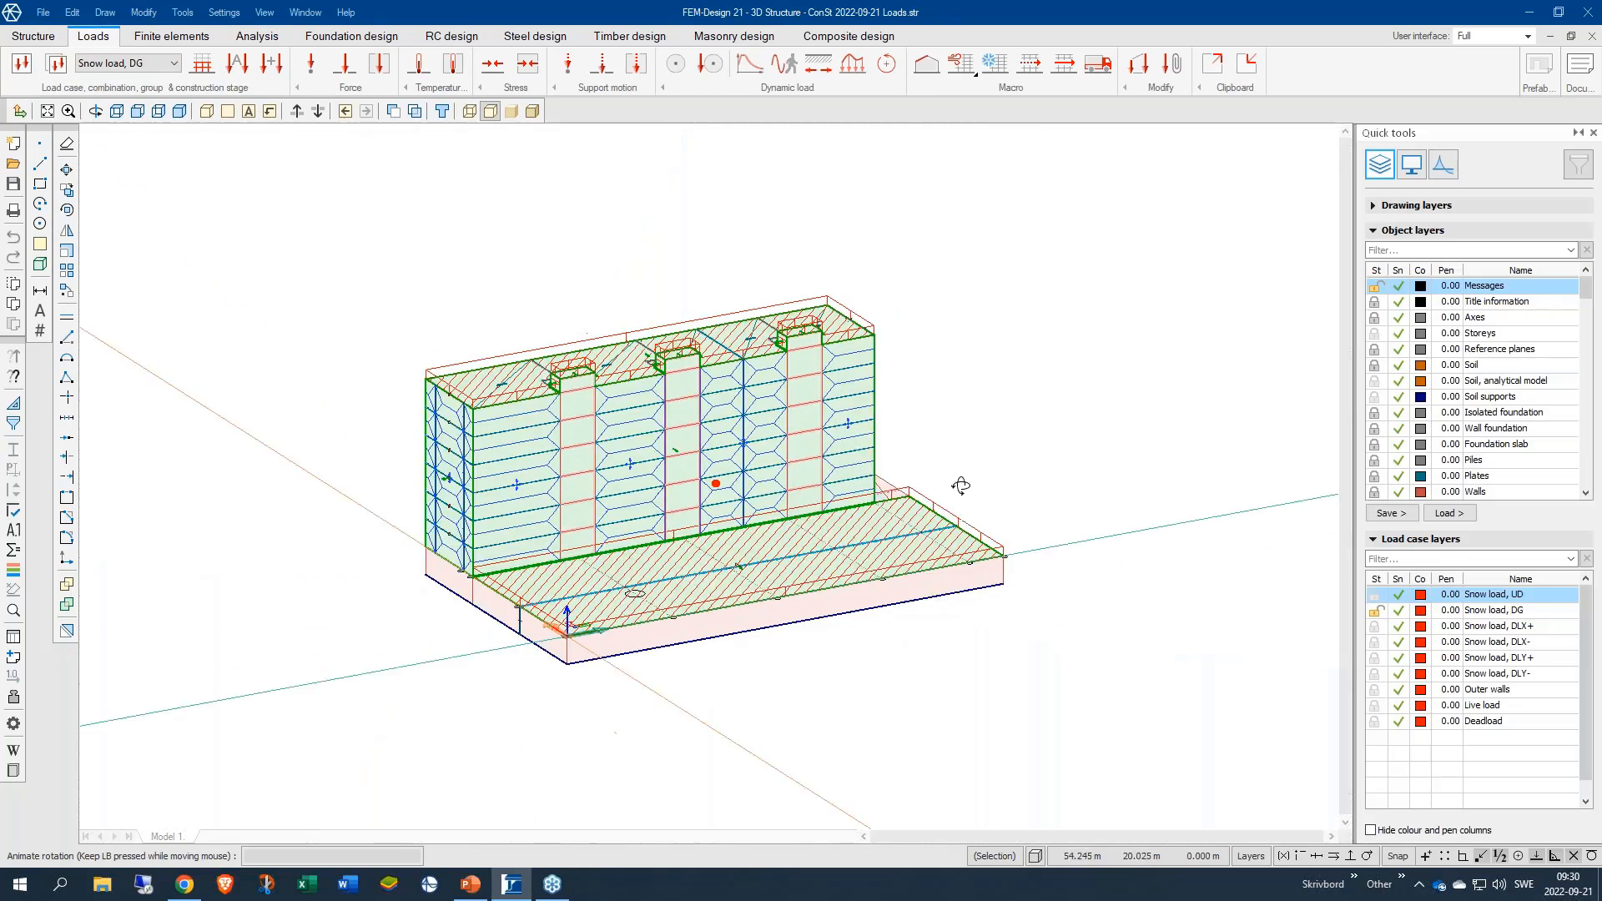
pyautogui.keyDown('alt'); pyautogui.moveTo(961, 486); pyautogui.dragTo(963, 503, button='middle'); pyautogui.keyUp('alt')
pyautogui.scroll(4, 458, 510)
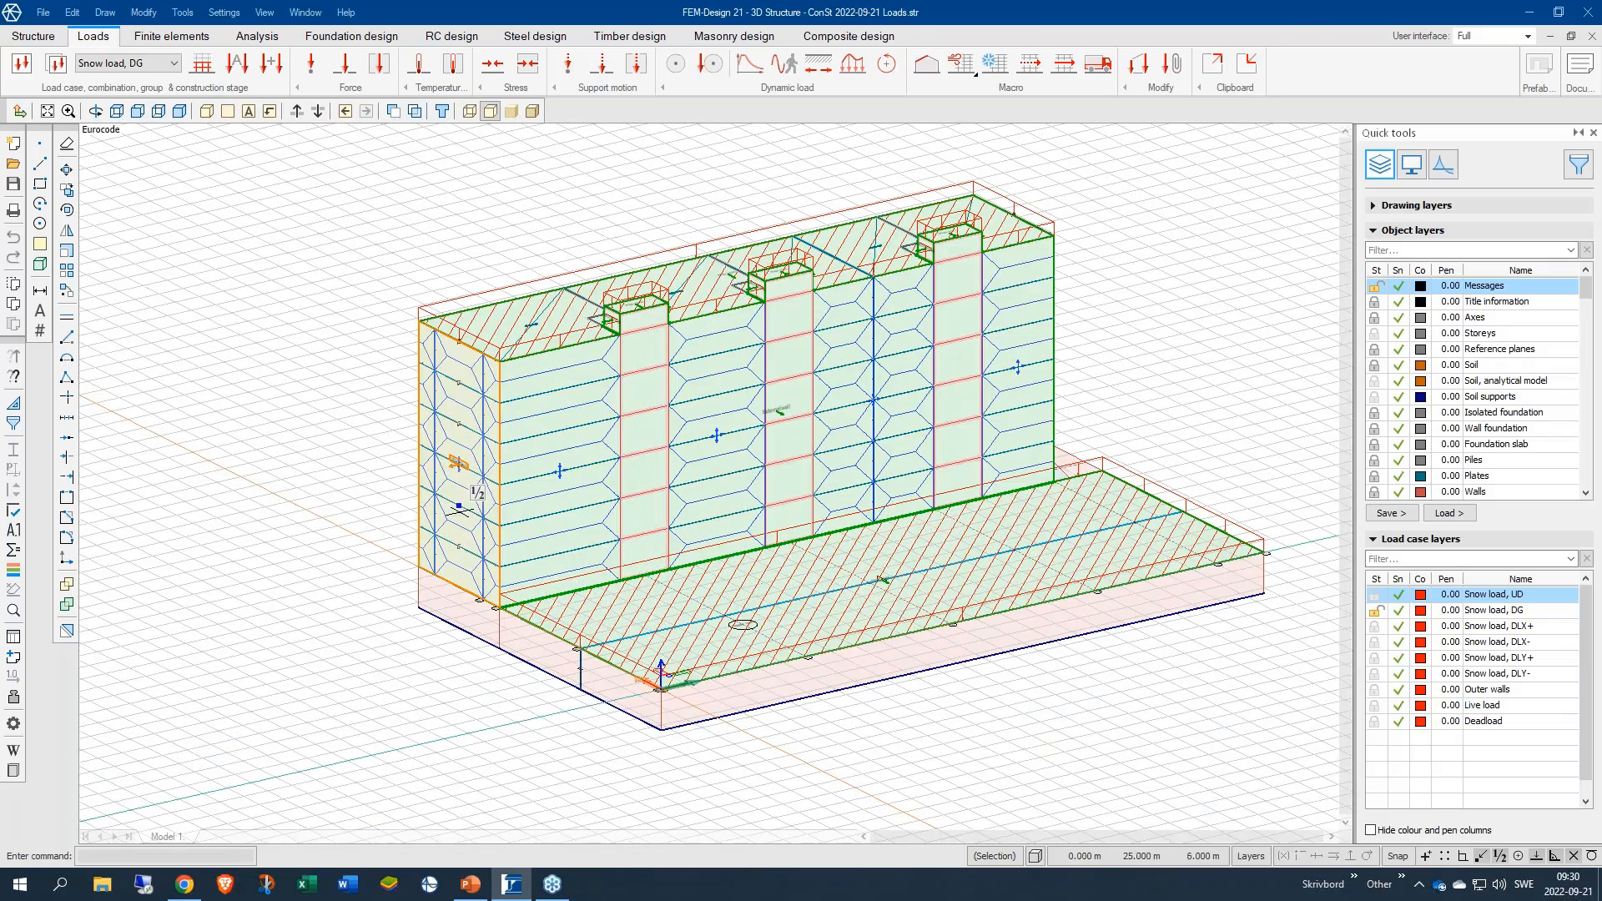
pyautogui.moveTo(458, 510); pyautogui.dragTo(505, 541, button='middle')
# Step: Open the construction stages settings and examine each stage's activated load cases, factors and partitioning, with the dialog moved off the building
pyautogui.click(136, 64)
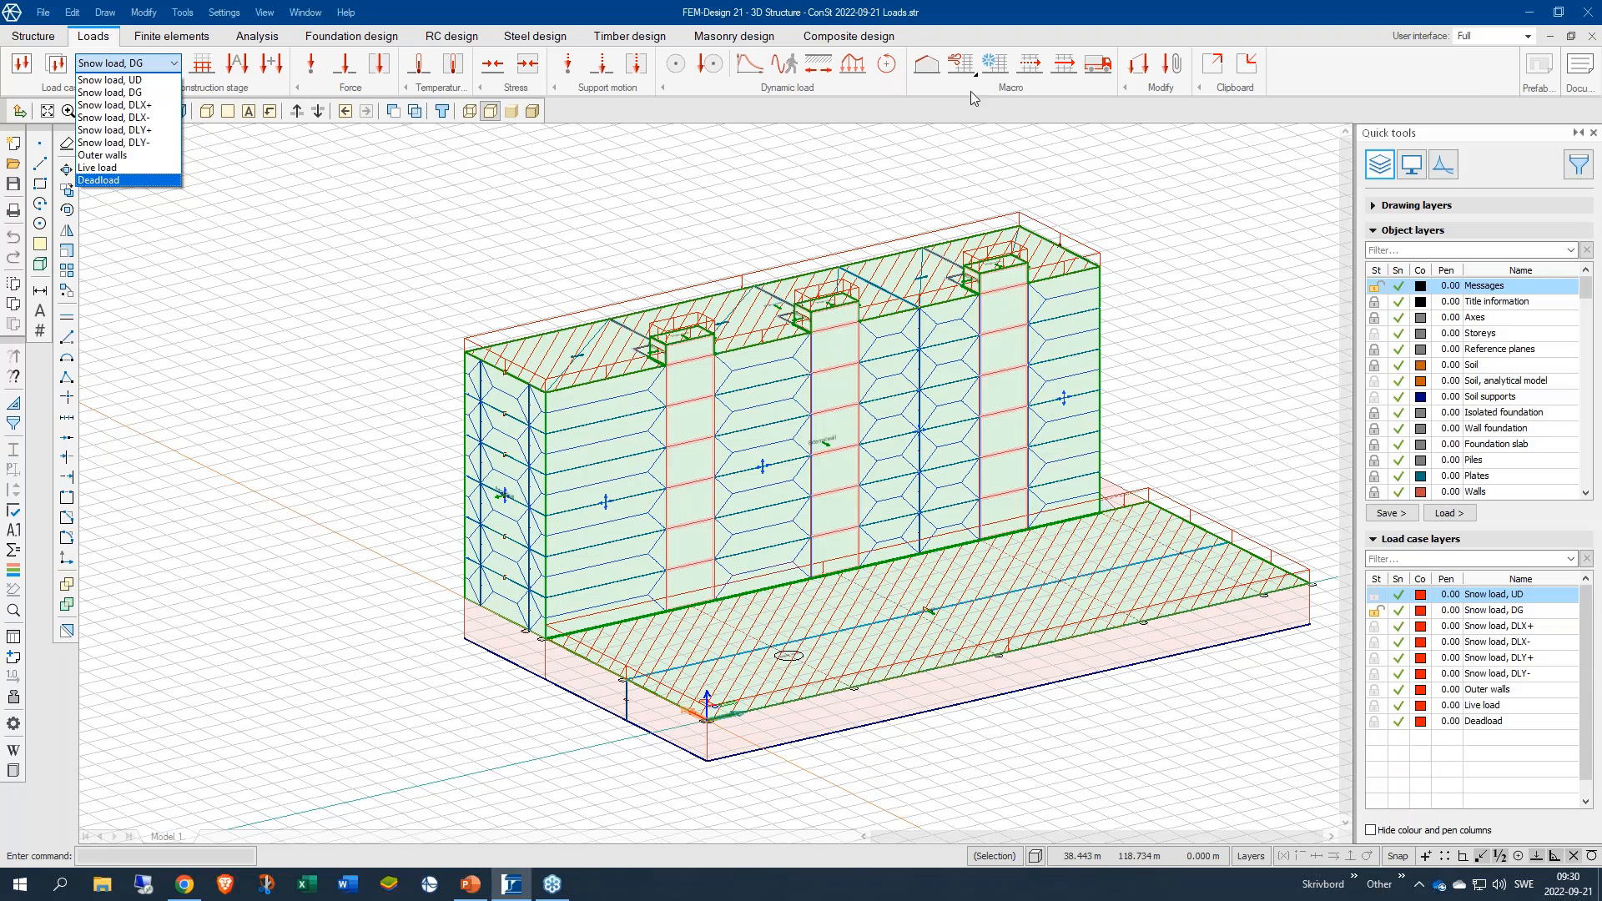
pyautogui.click(209, 64)
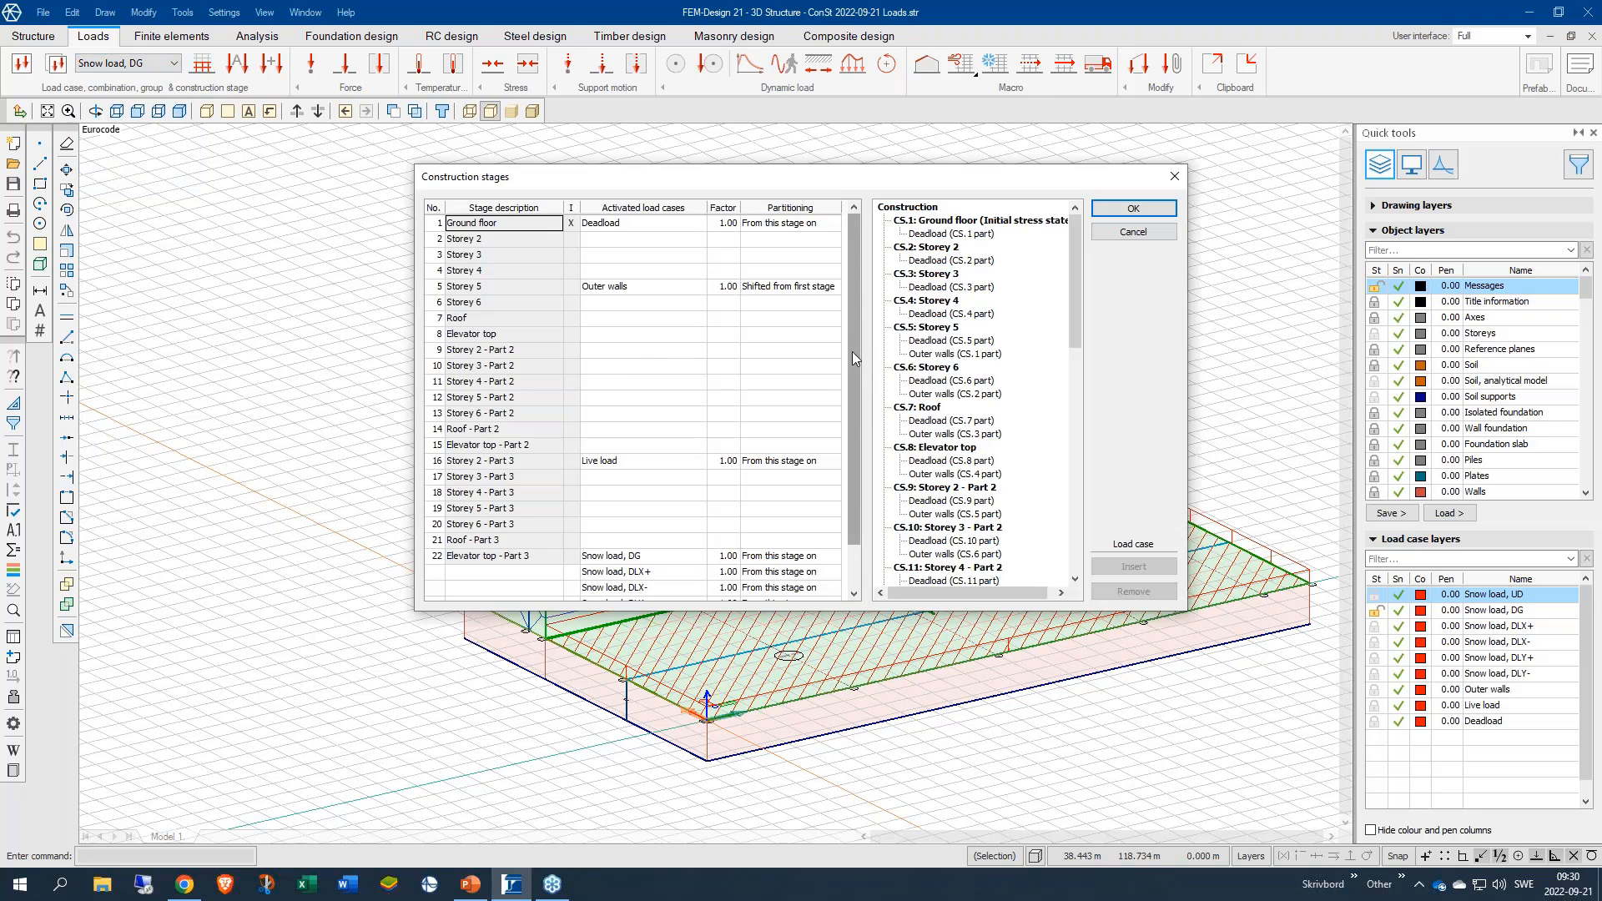
pyautogui.moveTo(853, 352); pyautogui.dragTo(854, 454)
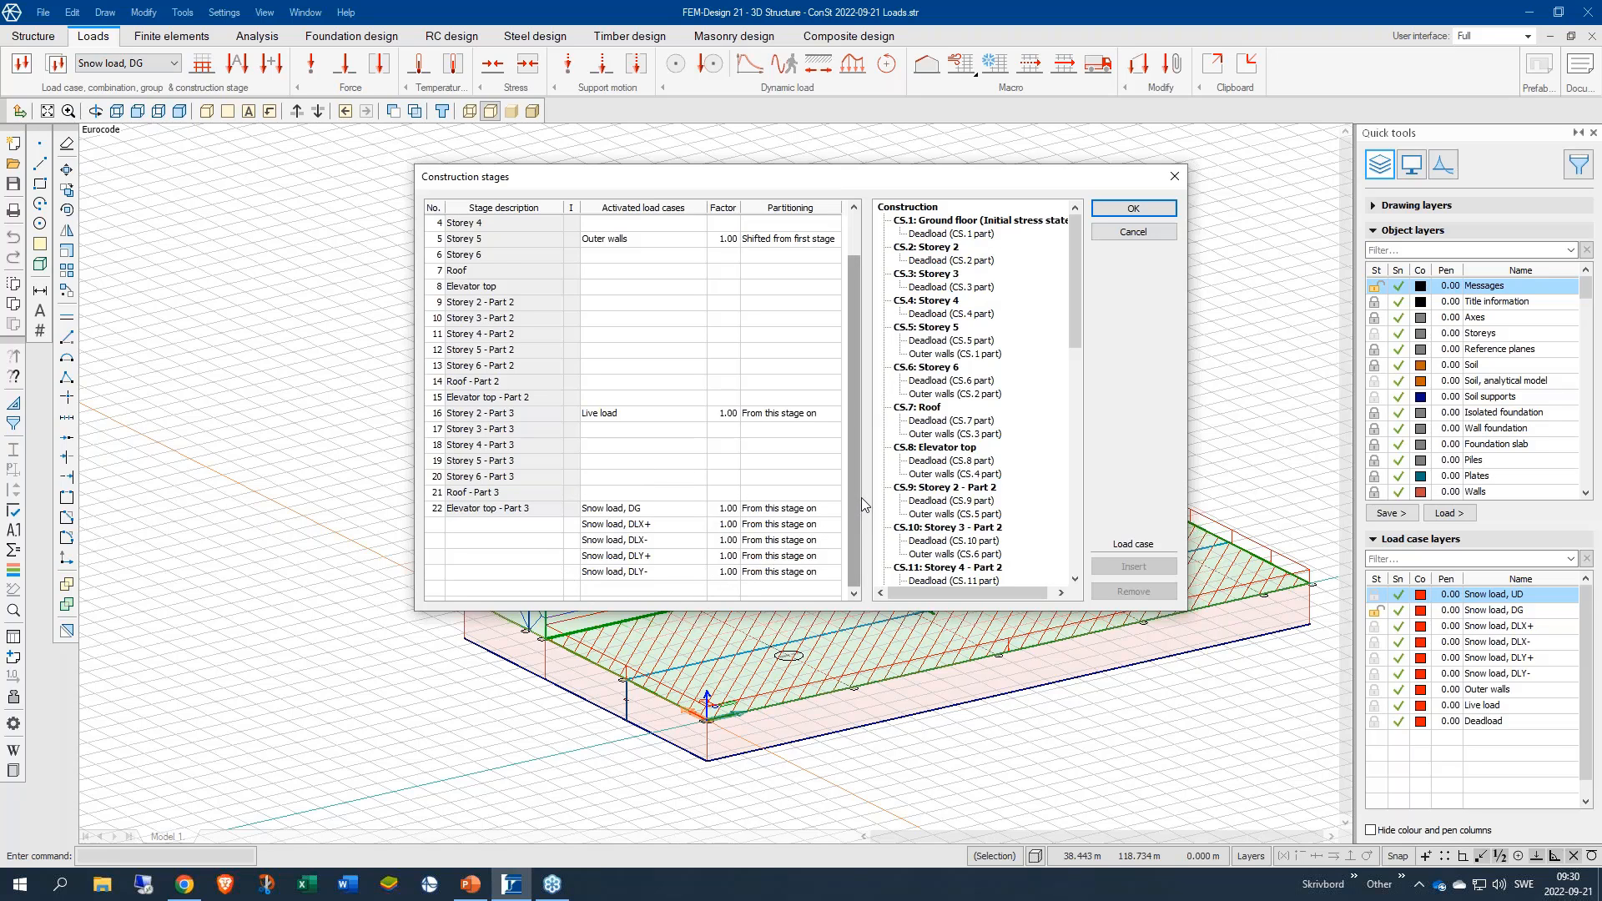
pyautogui.scroll(1, 862, 492)
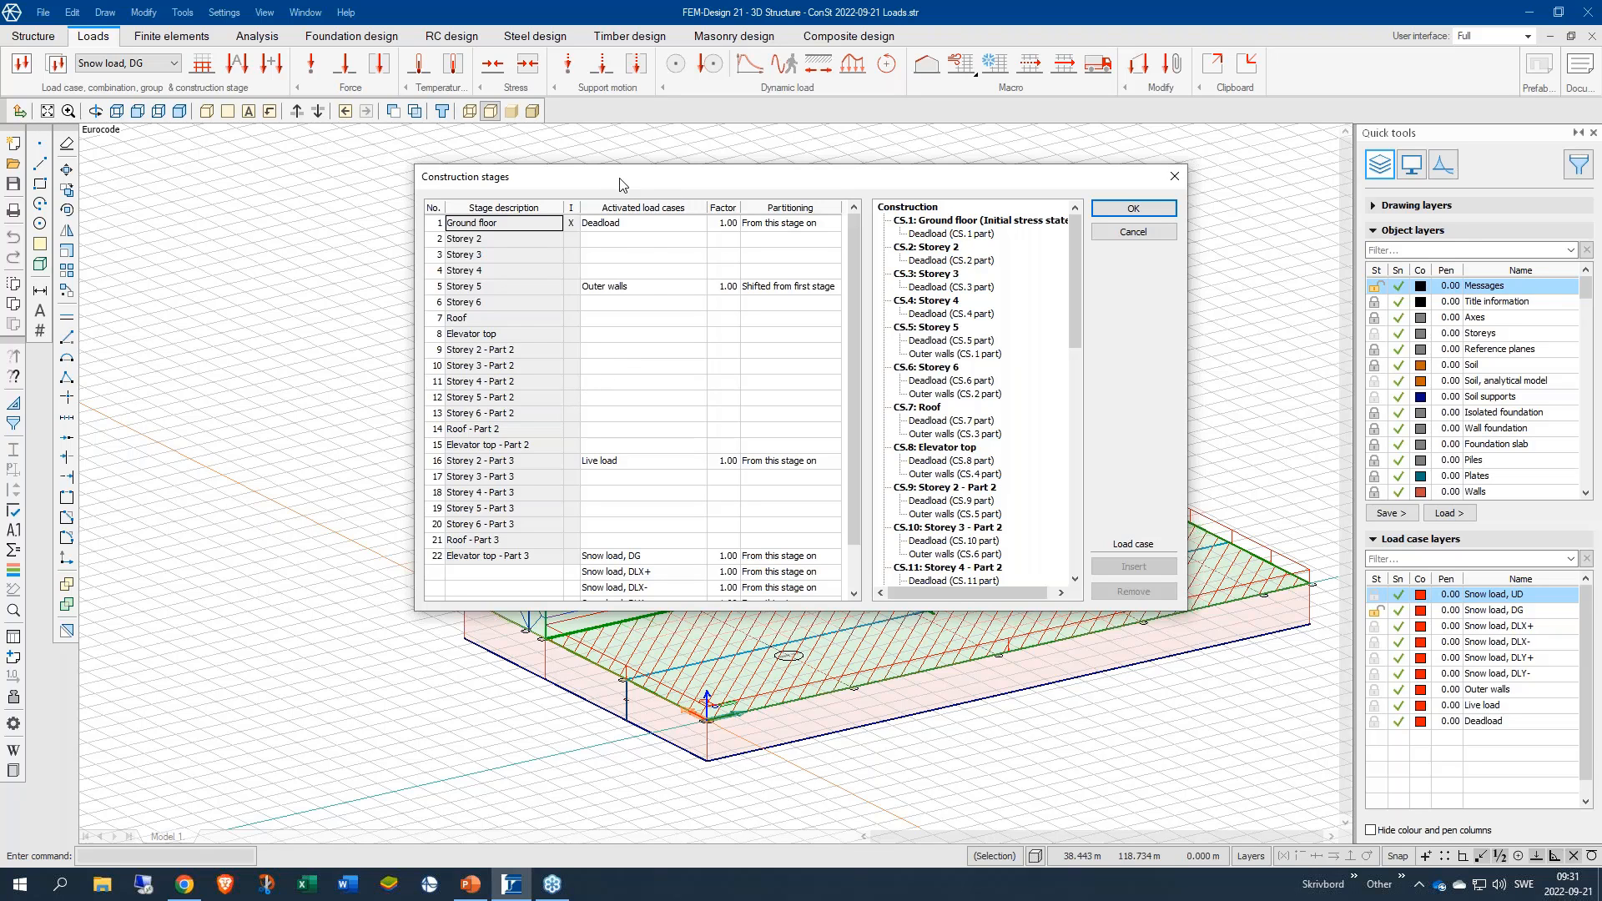
pyautogui.moveTo(620, 183); pyautogui.dragTo(1034, 143)
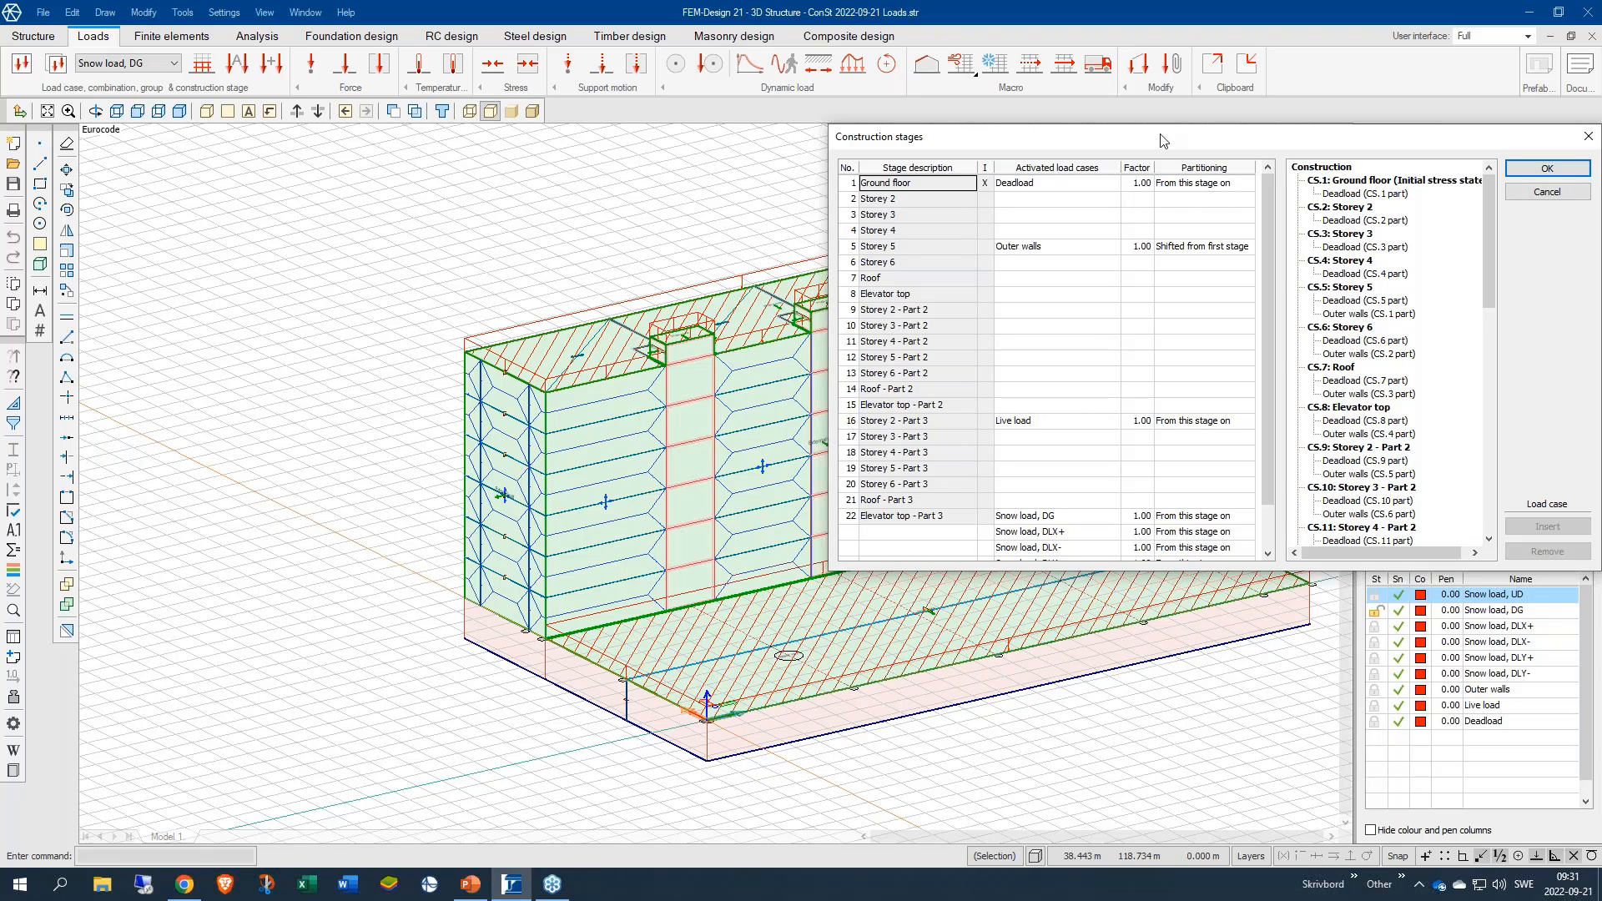
# Step: Dismiss the load case activation settings without applying changes, and hide the Cover object layer in the structural model
pyautogui.moveTo(1164, 141); pyautogui.dragTo(928, 149)
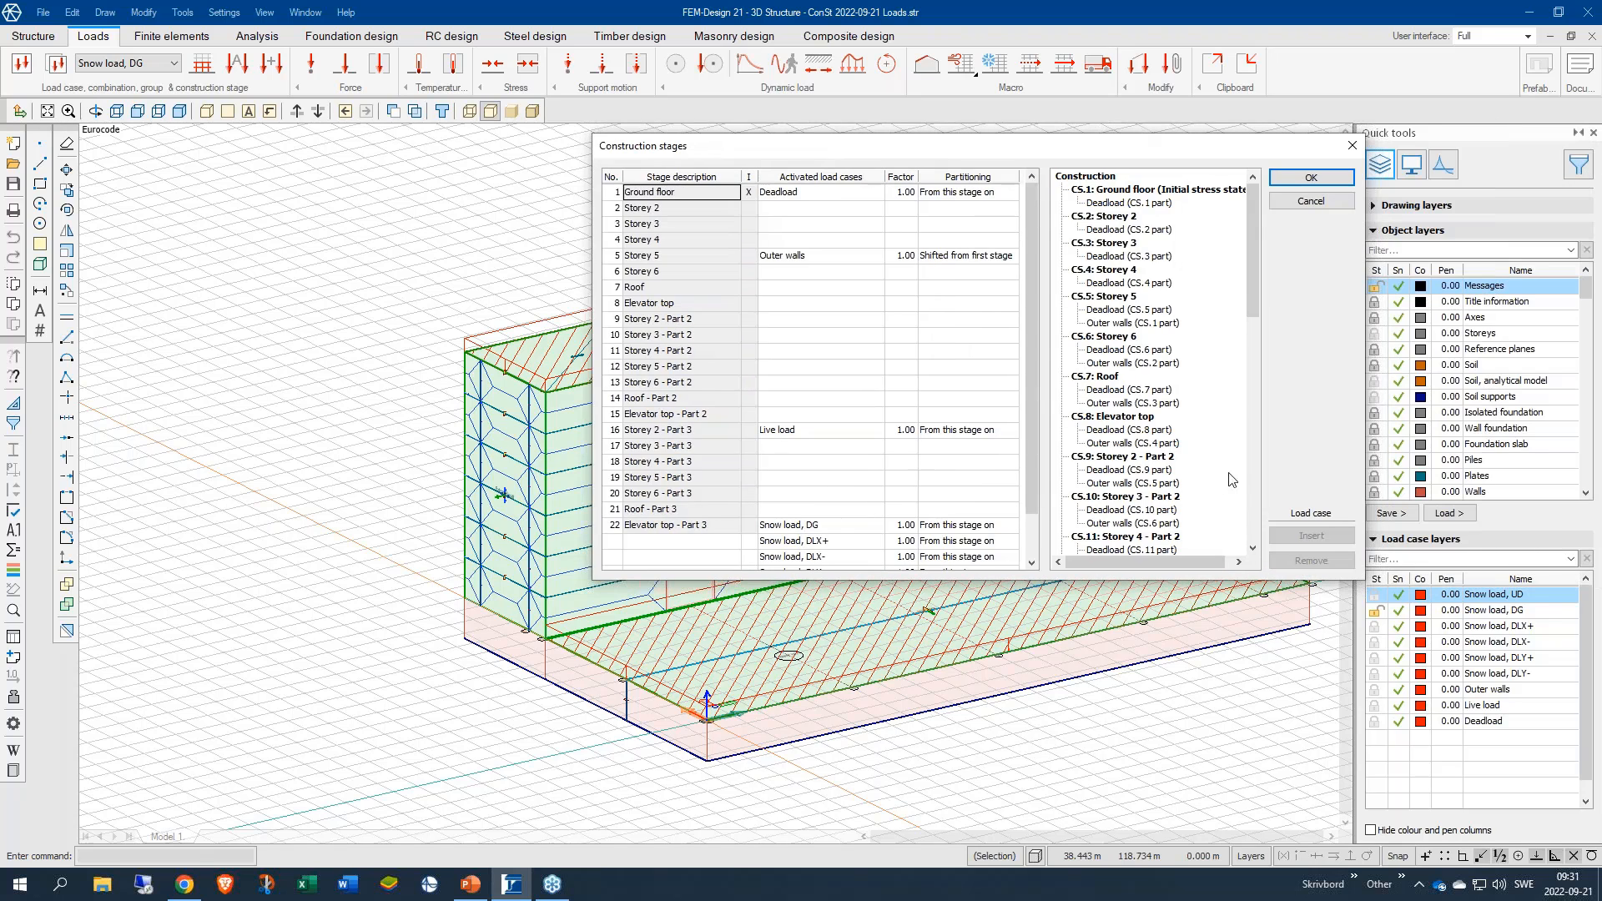
pyautogui.click(1308, 213)
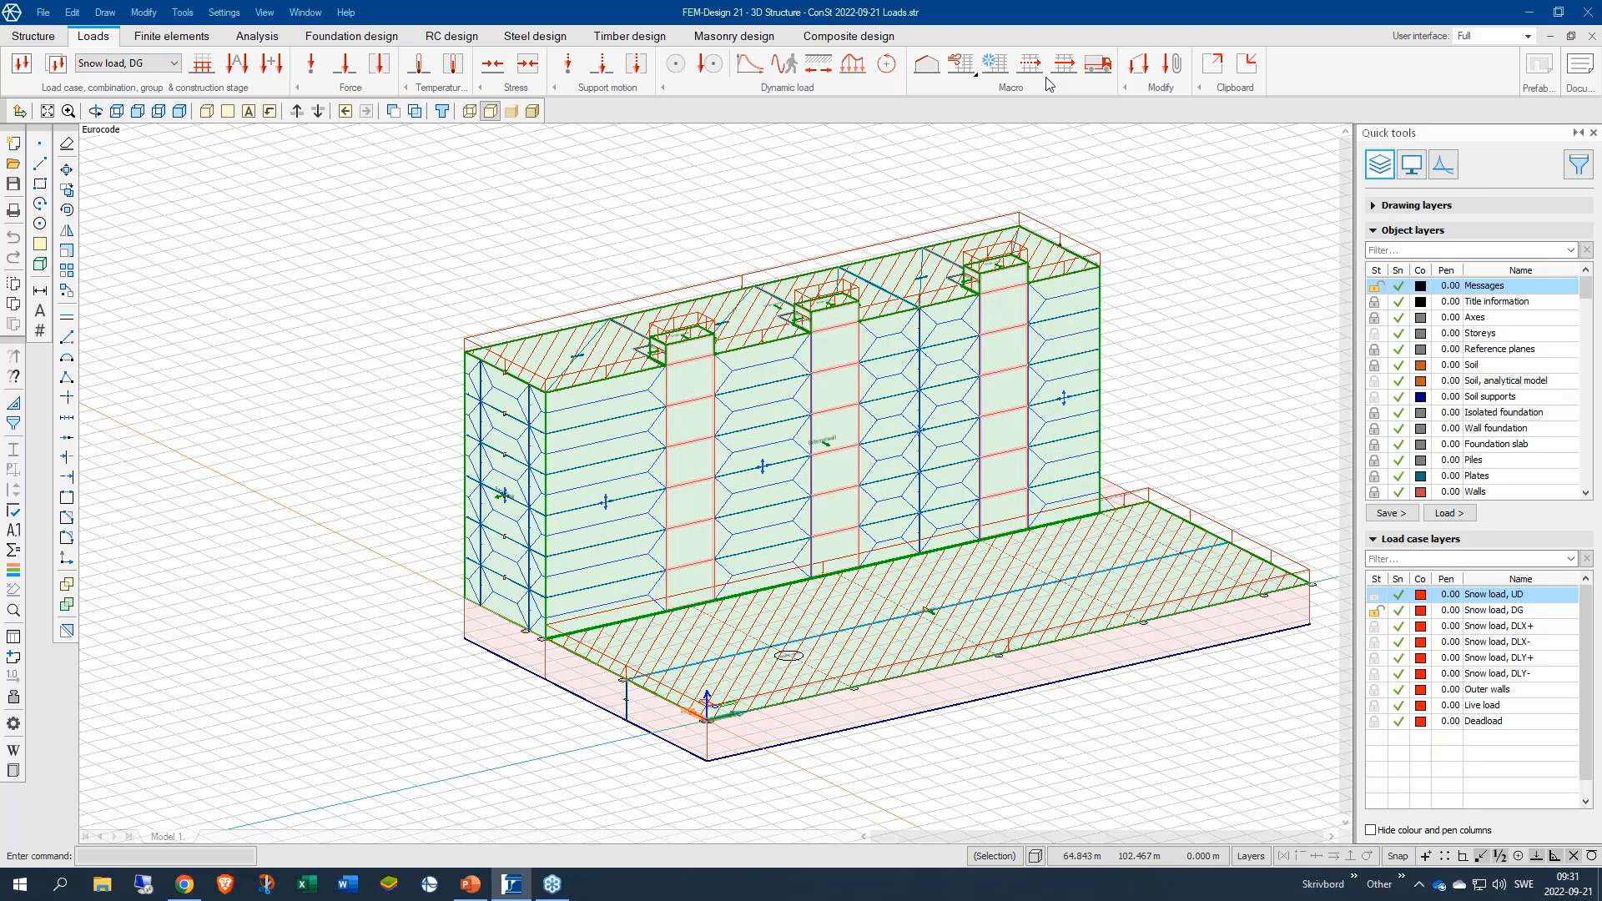
pyautogui.click(35, 38)
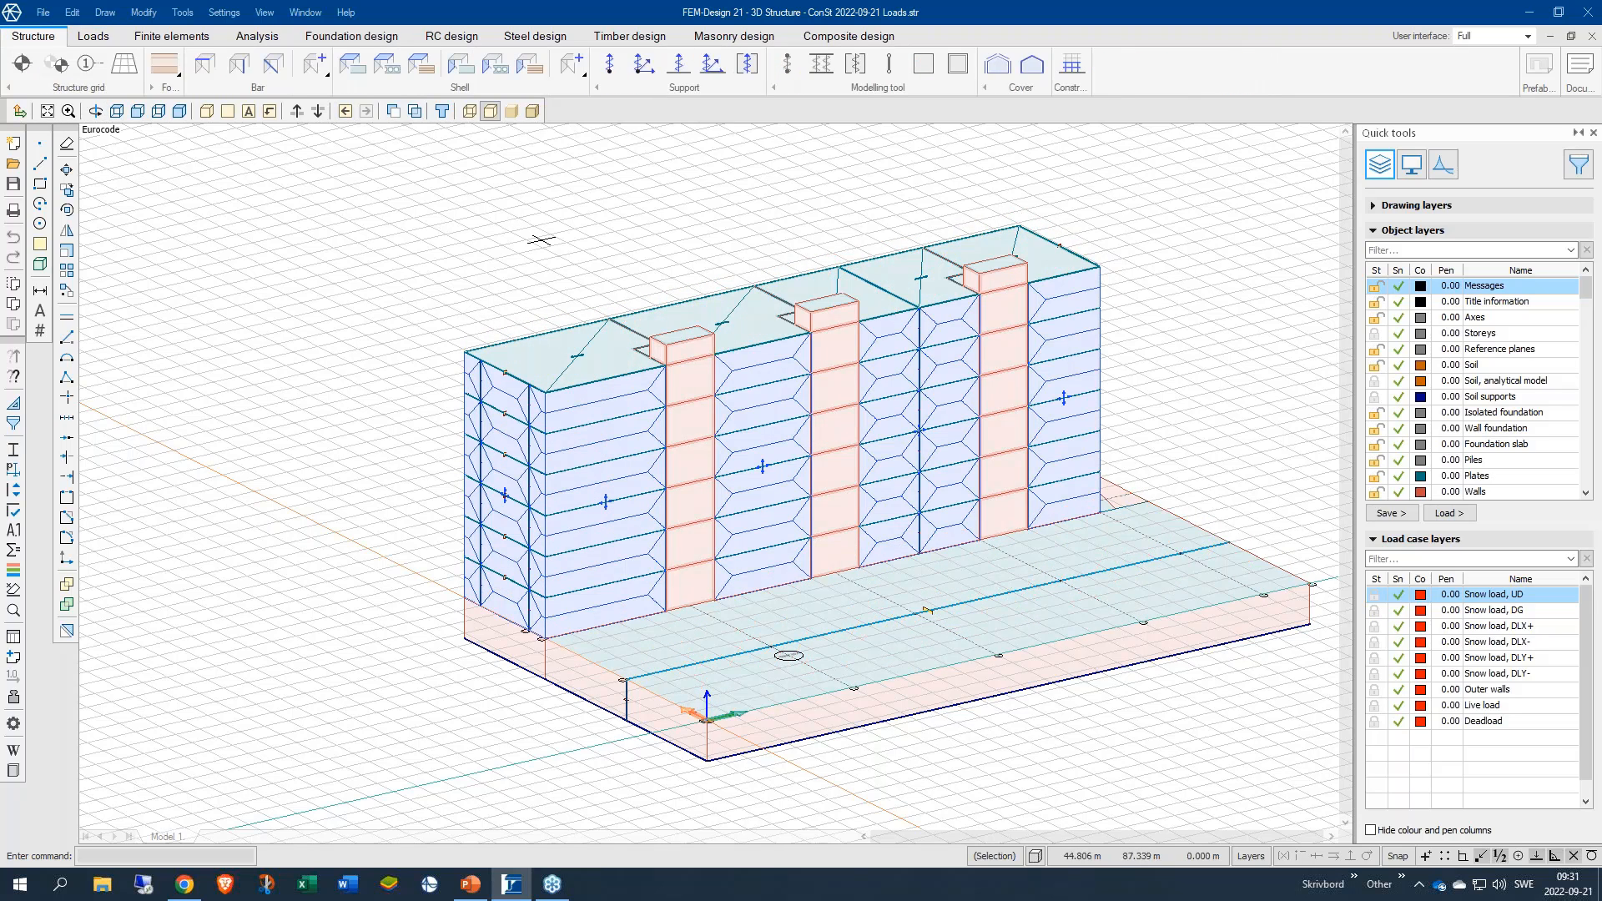
pyautogui.click(1449, 250)
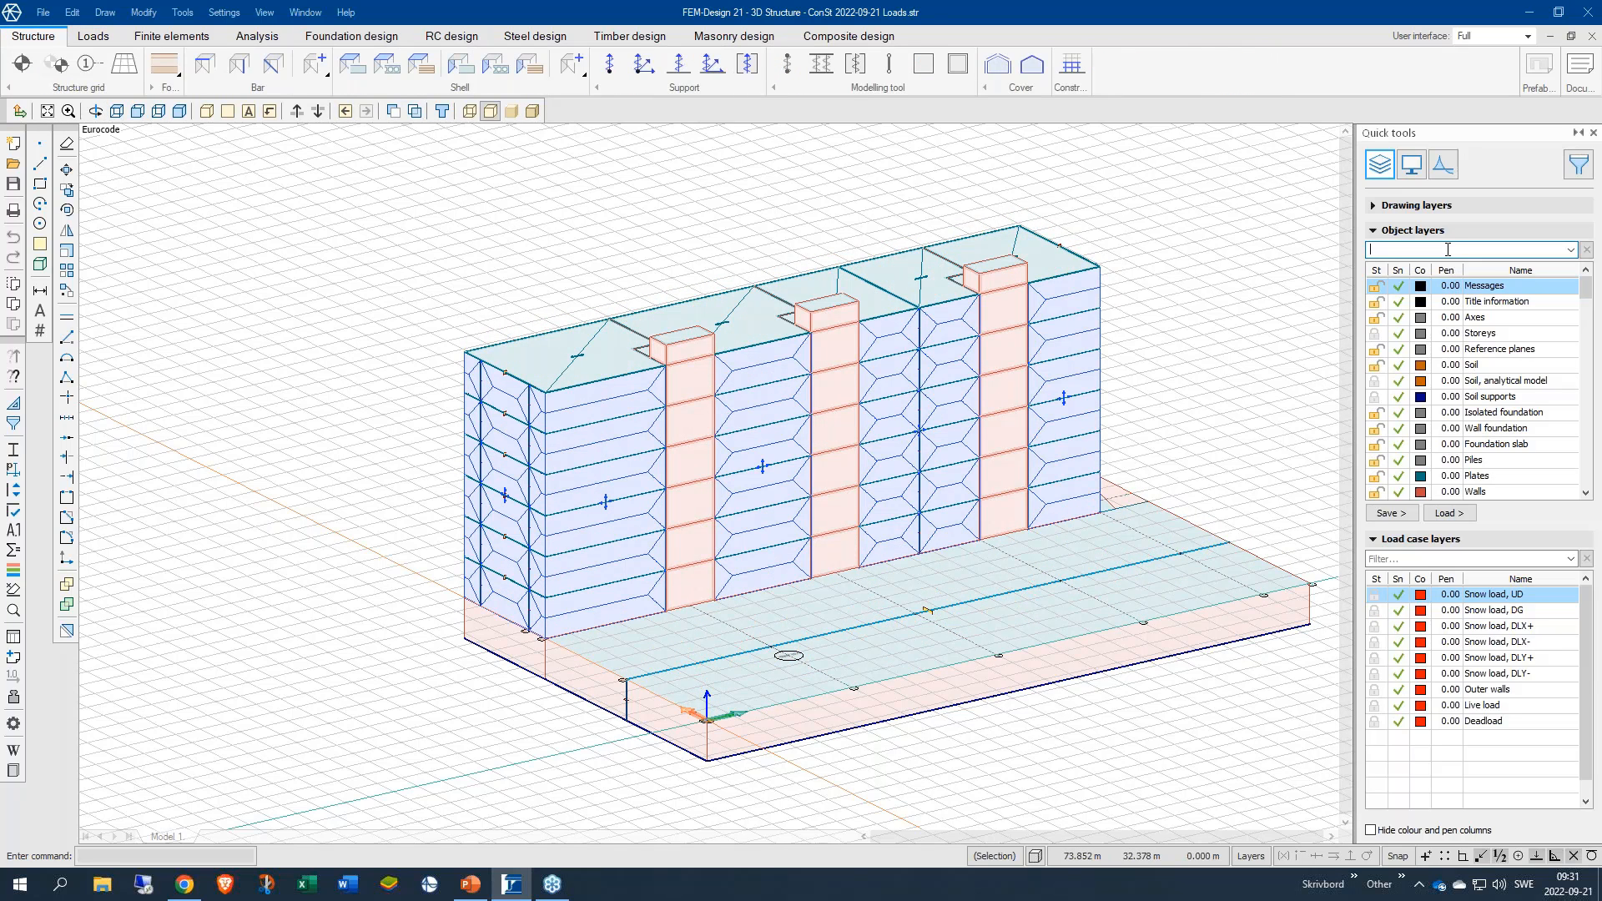
pyautogui.write('cov')
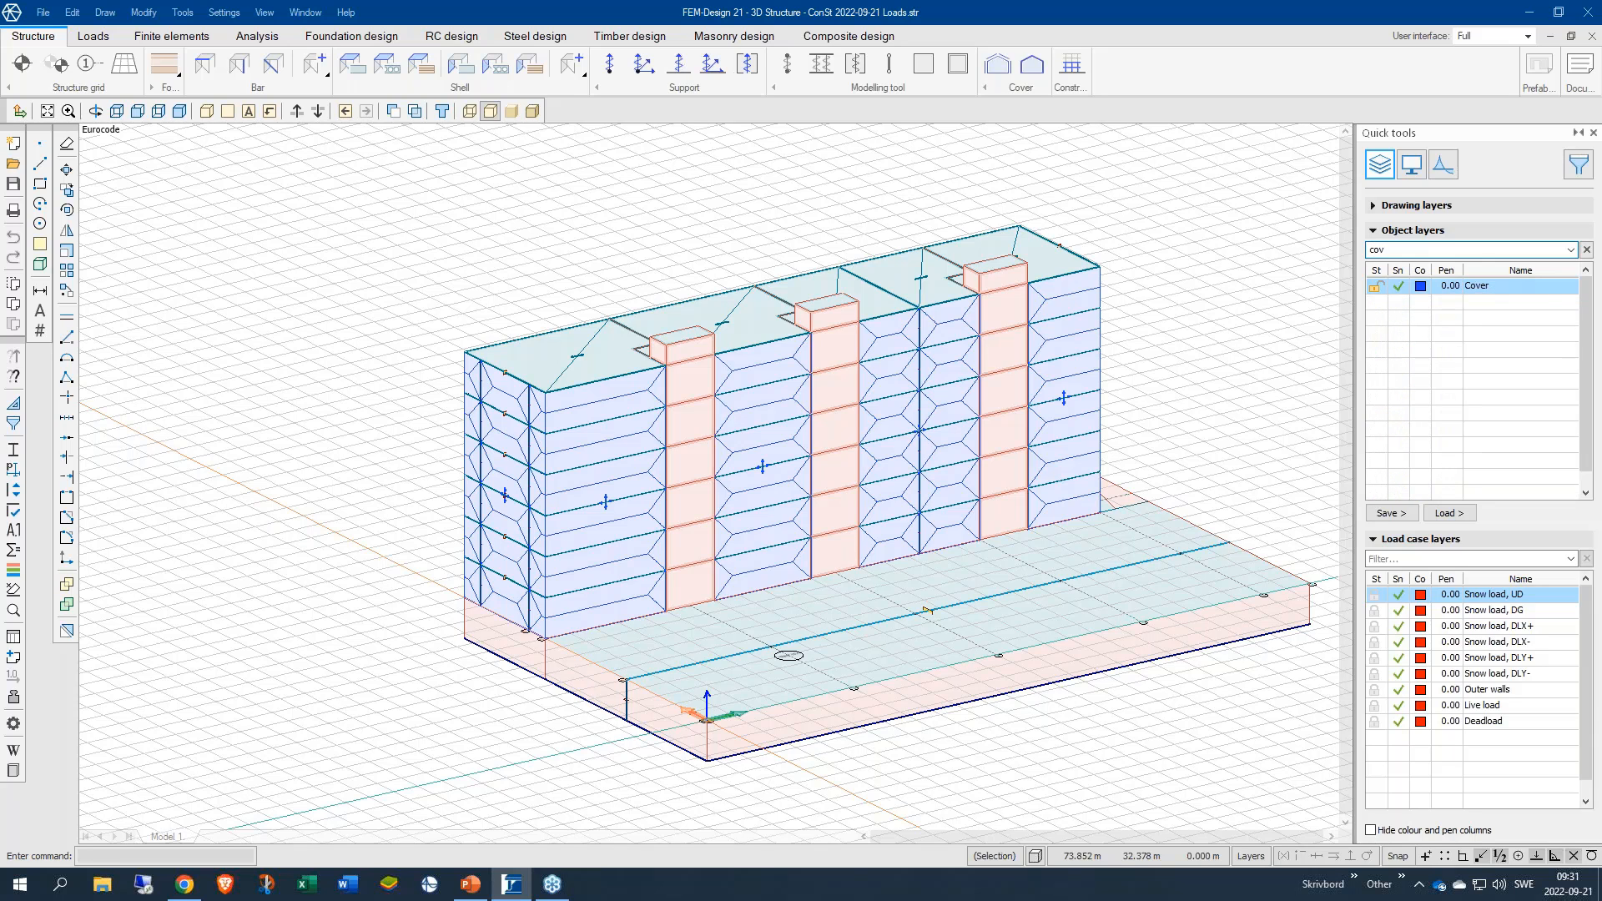
pyautogui.click(1375, 287)
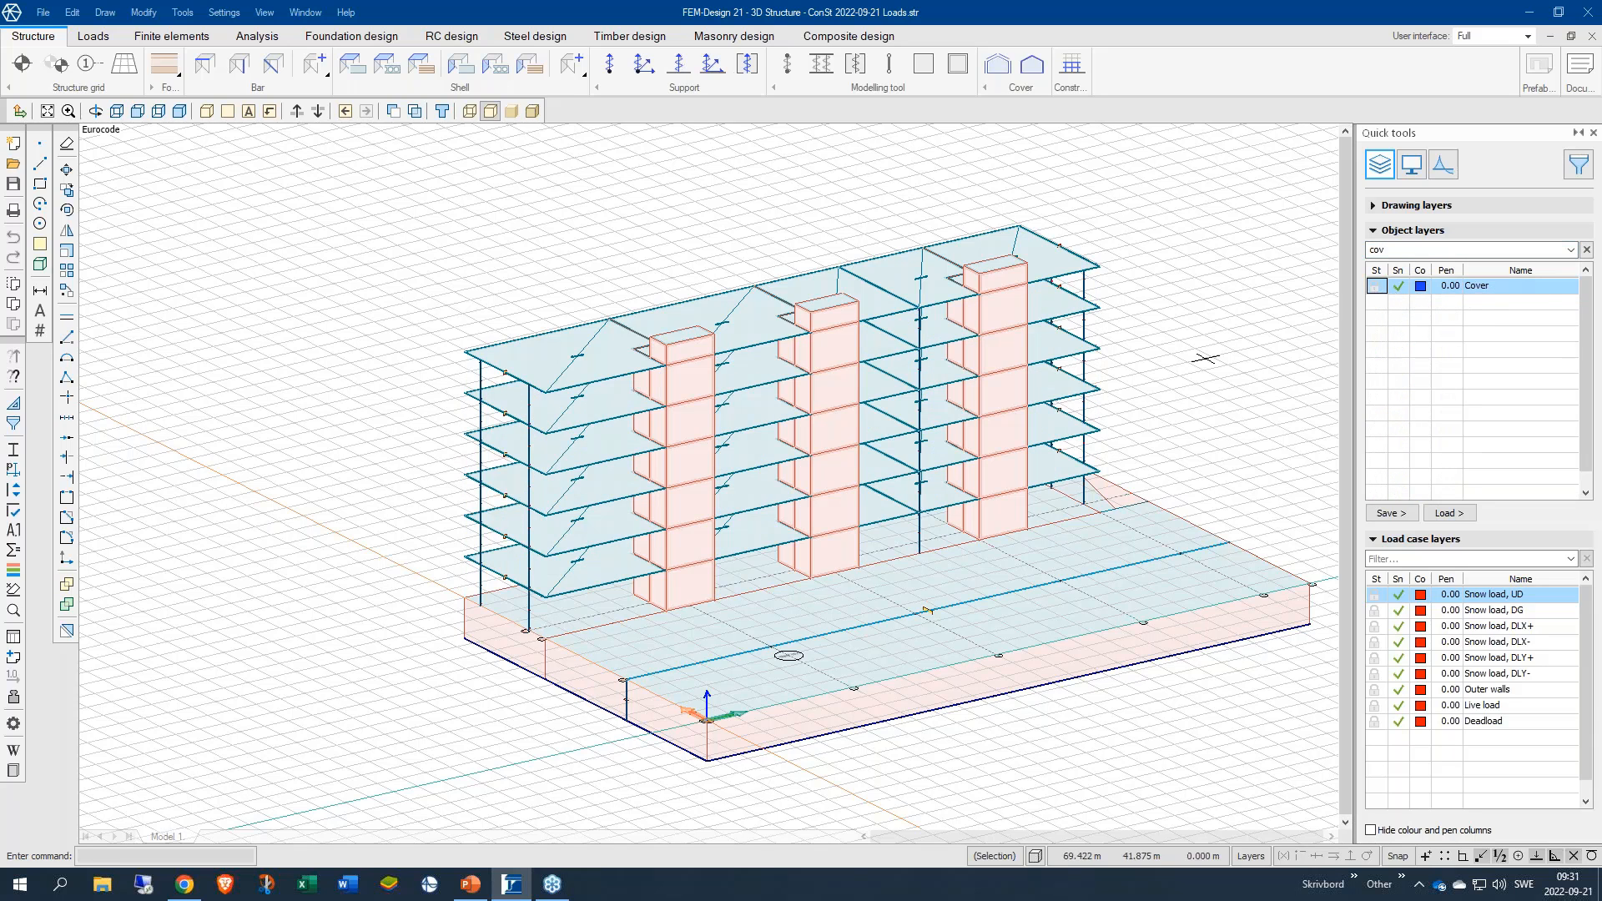
# Step: Start the structure's Construction stages tool, examine its list of defined stages and auto-assign options, and leave the list without changes
pyautogui.moveTo(932, 465); pyautogui.dragTo(1002, 400, button='middle')
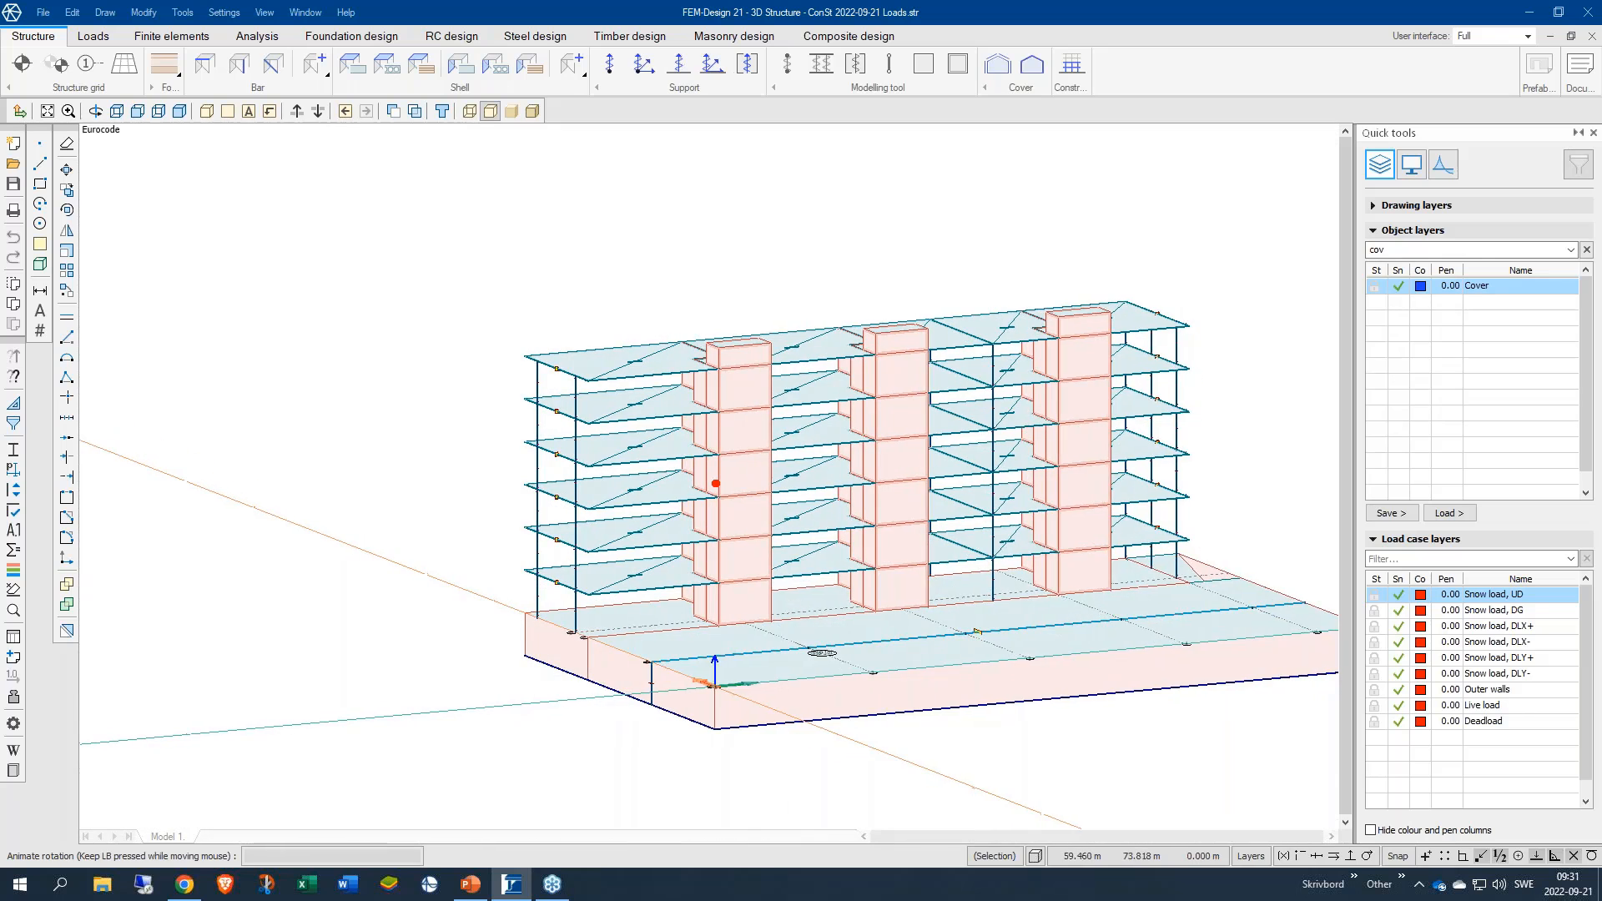
pyautogui.scroll(2, 693, 430)
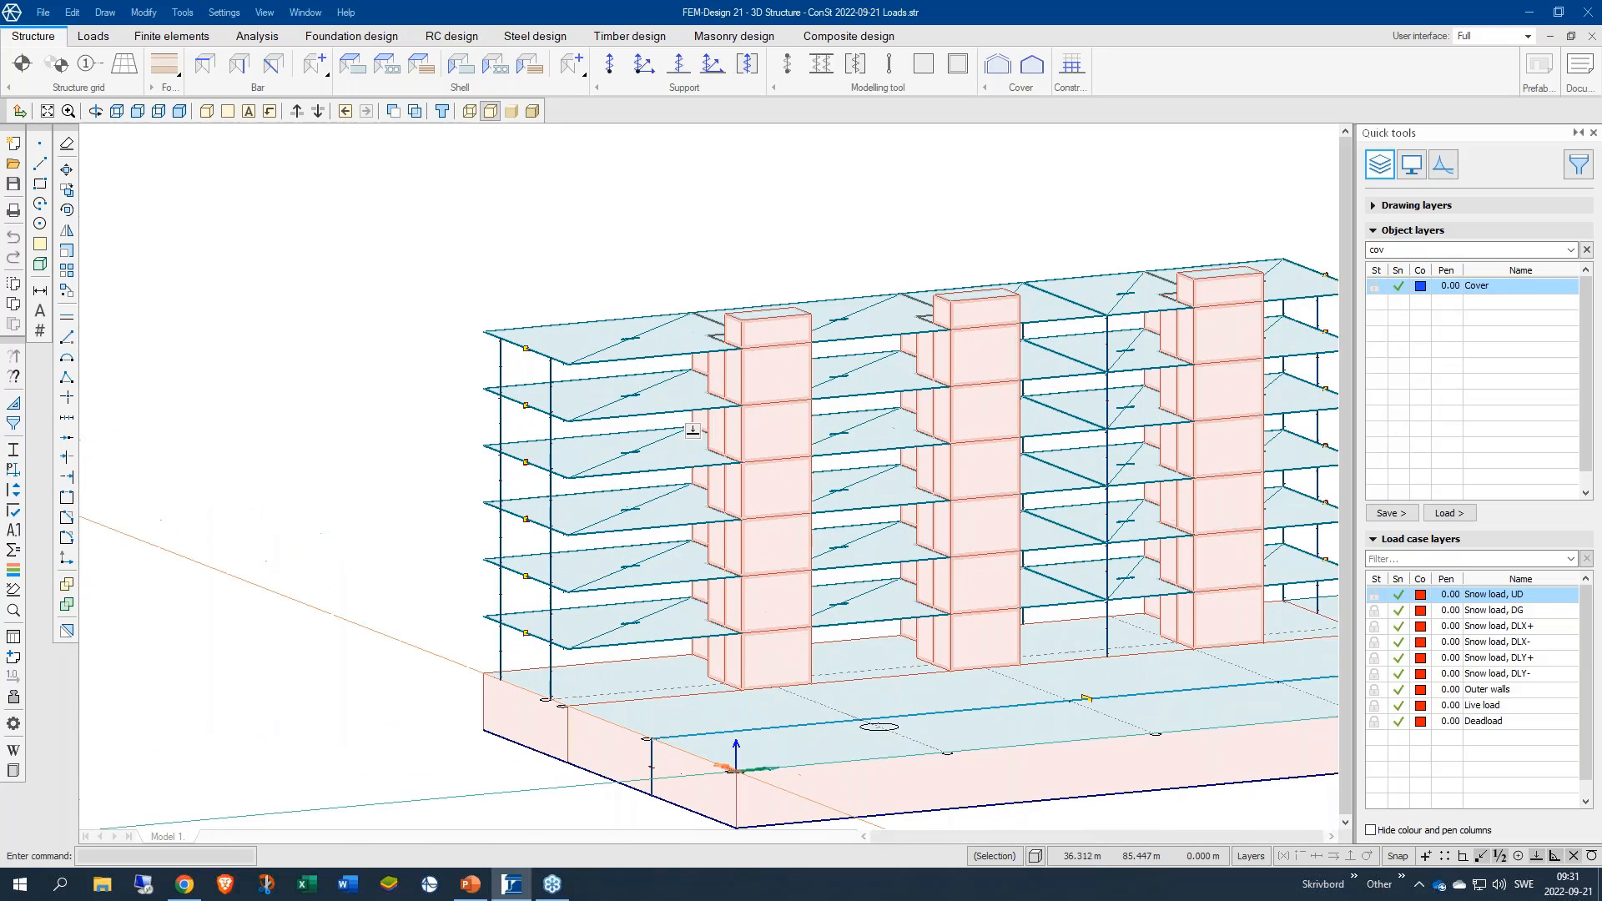
pyautogui.click(1070, 65)
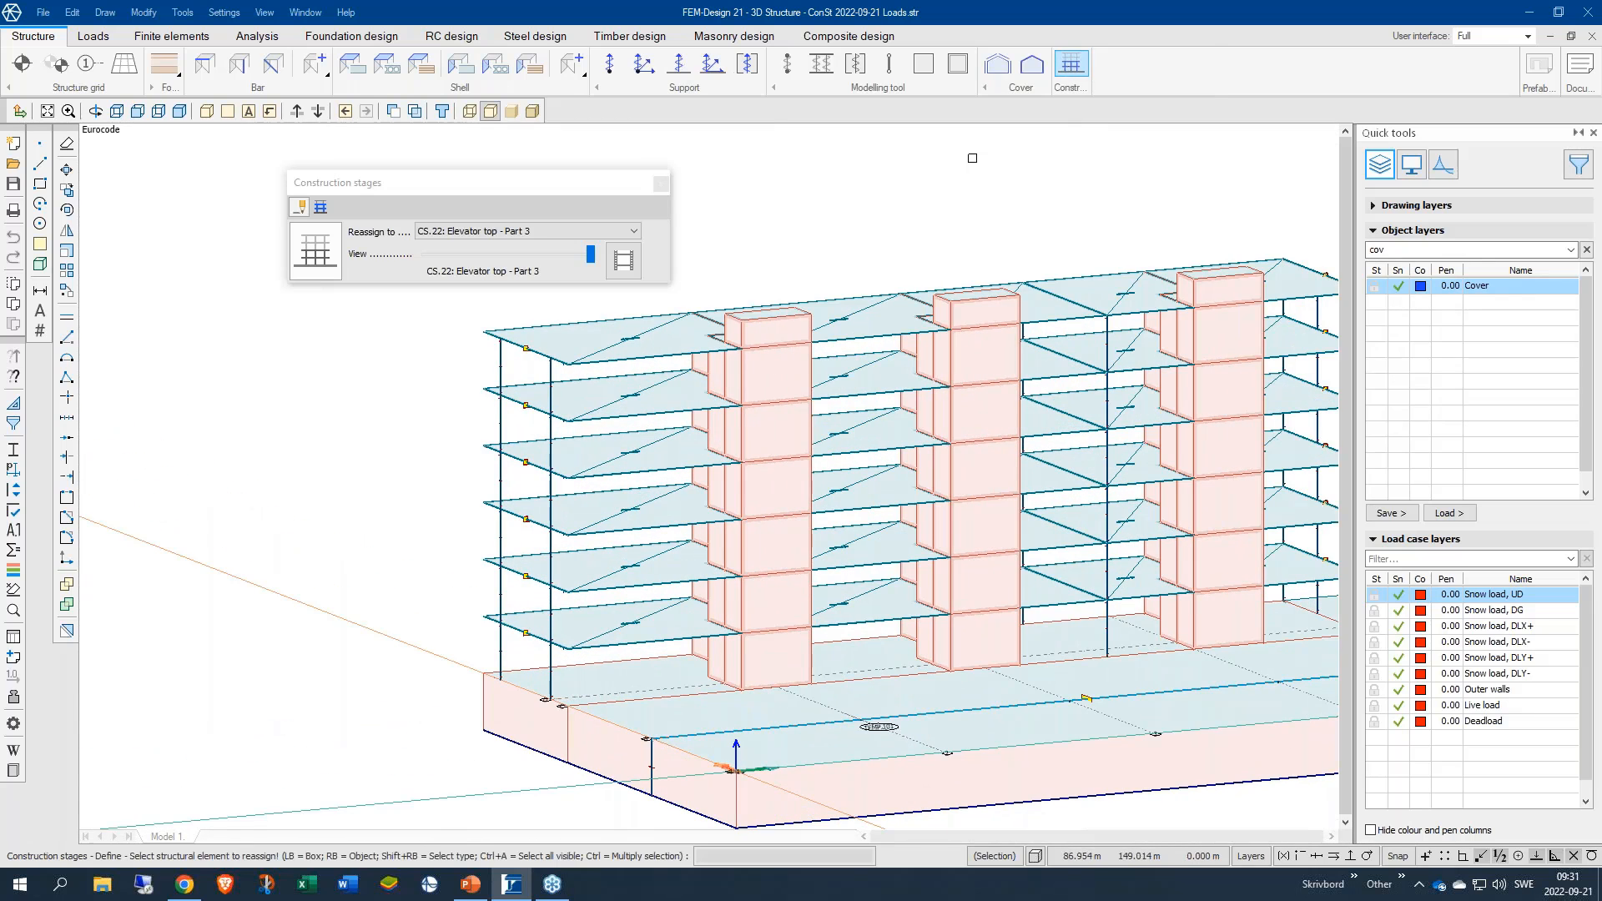
pyautogui.click(319, 206)
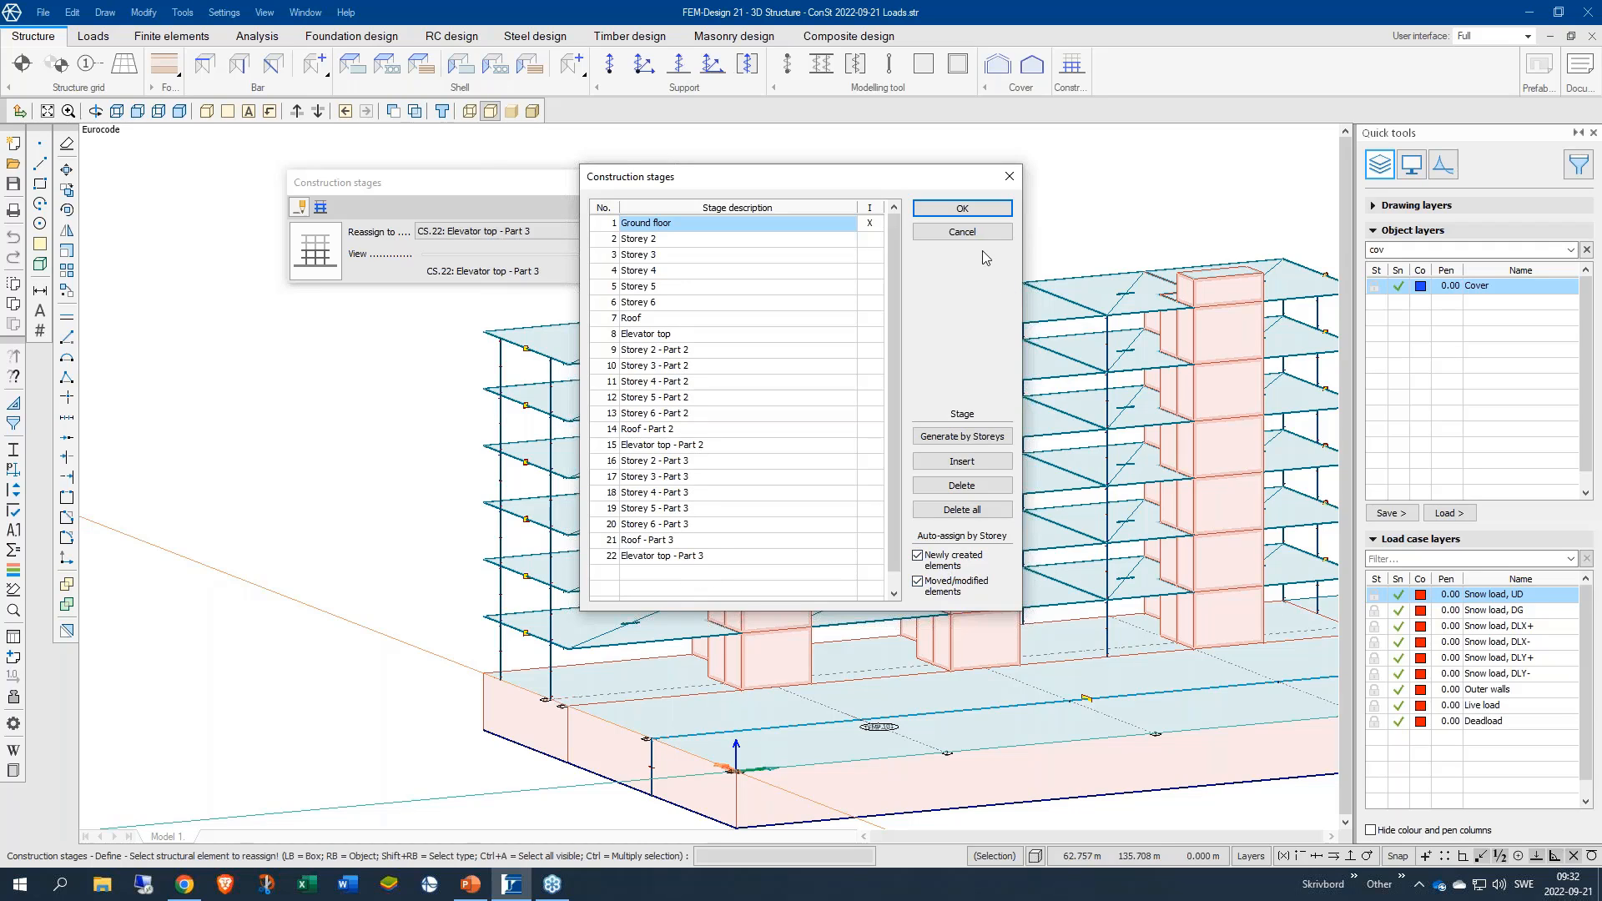
pyautogui.click(961, 232)
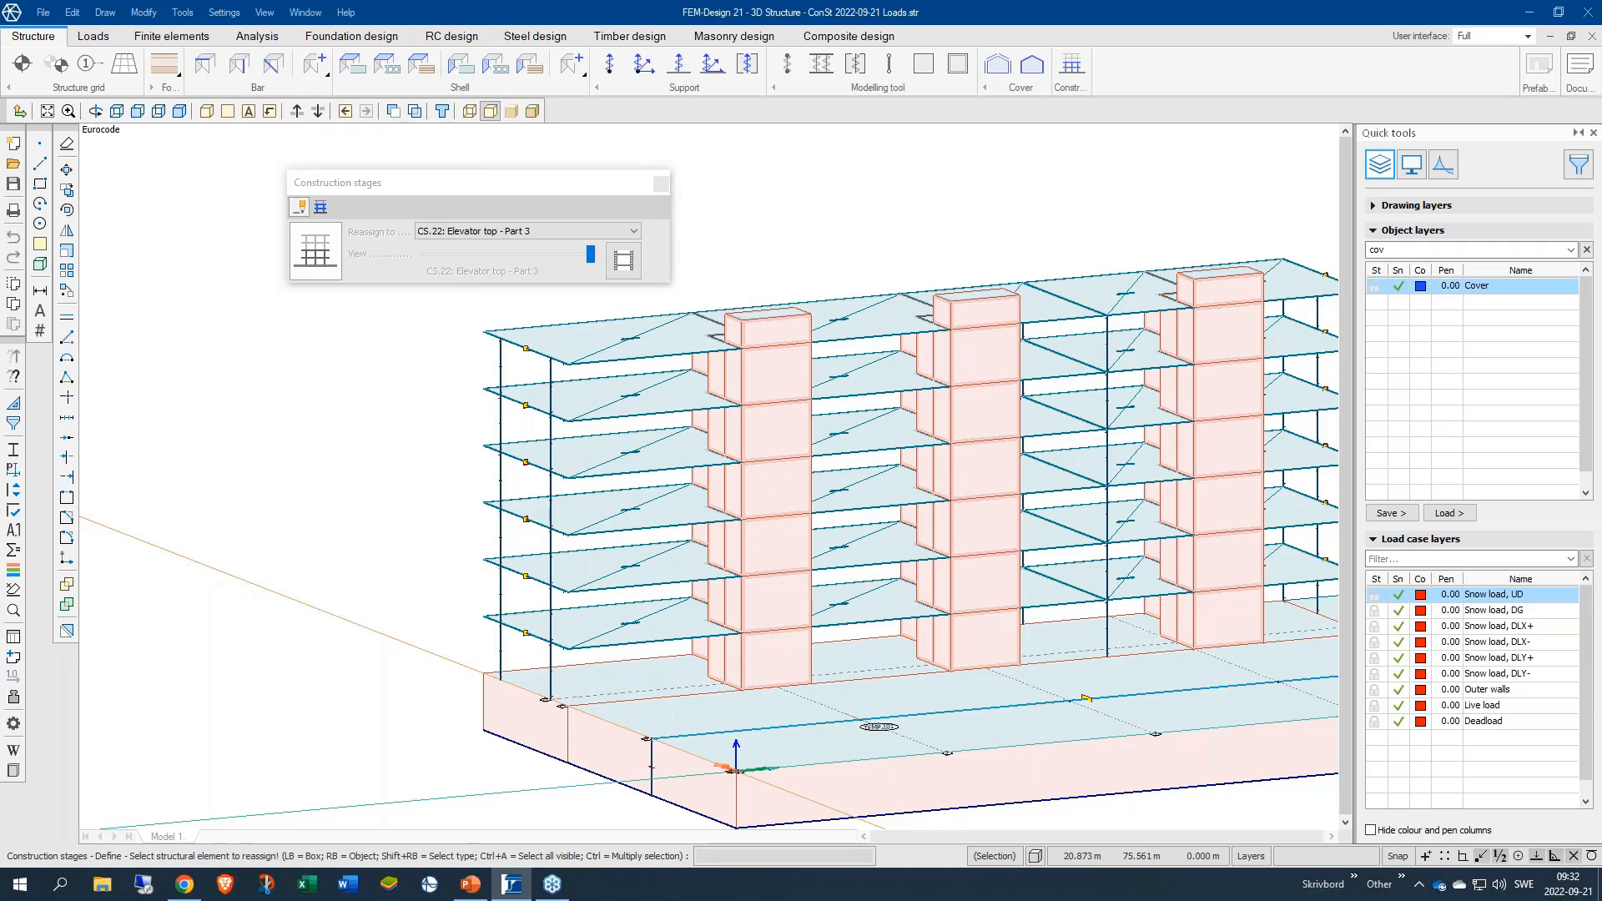
pyautogui.moveTo(413, 489); pyautogui.dragTo(314, 490, button='middle')
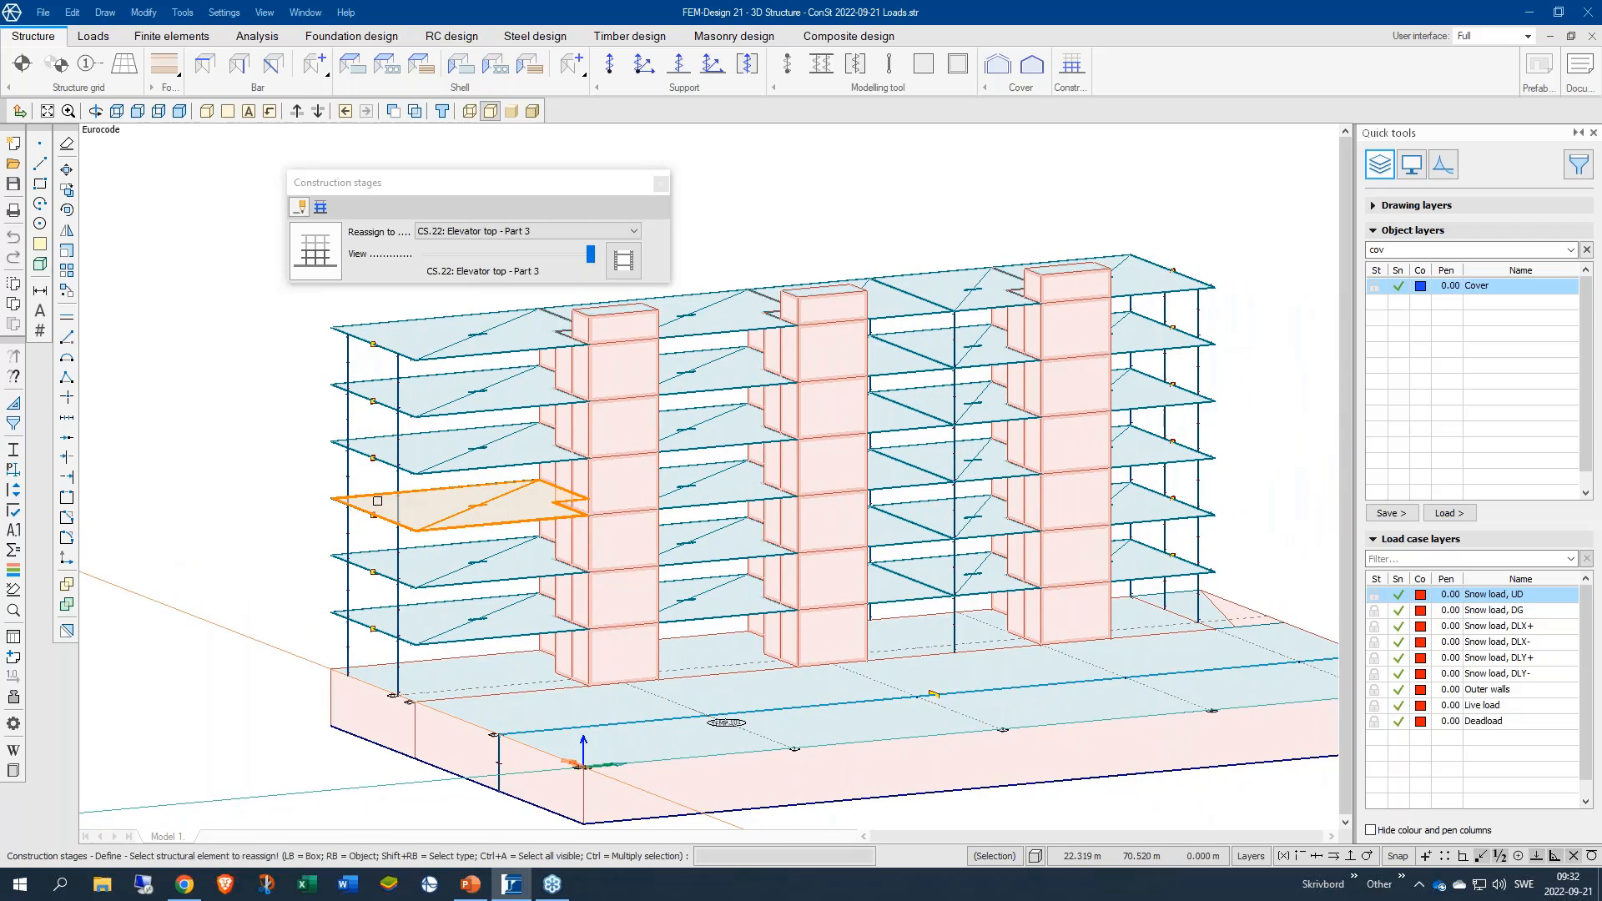